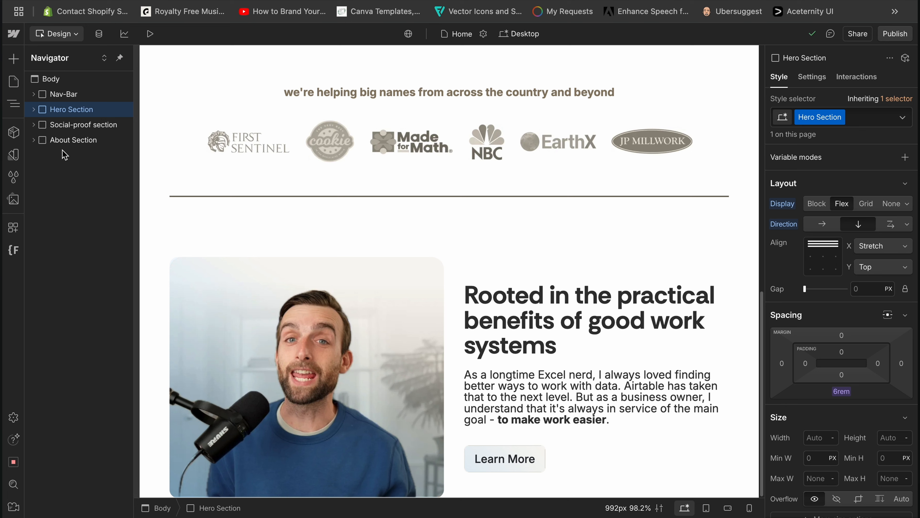
# Add a Div Block directly inside the Body, after the About Section
pyautogui.click(54, 82)
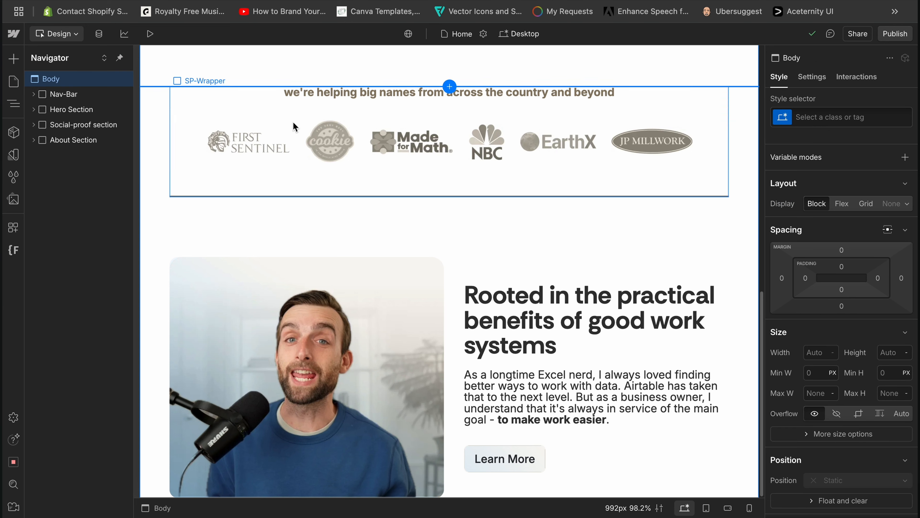
pyautogui.press('super+k')
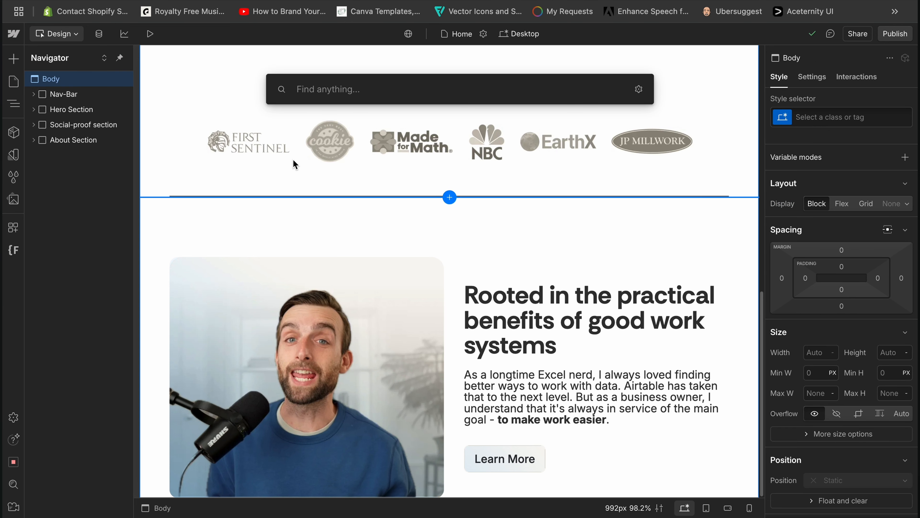
pyautogui.write('div')
pyautogui.press('Return')
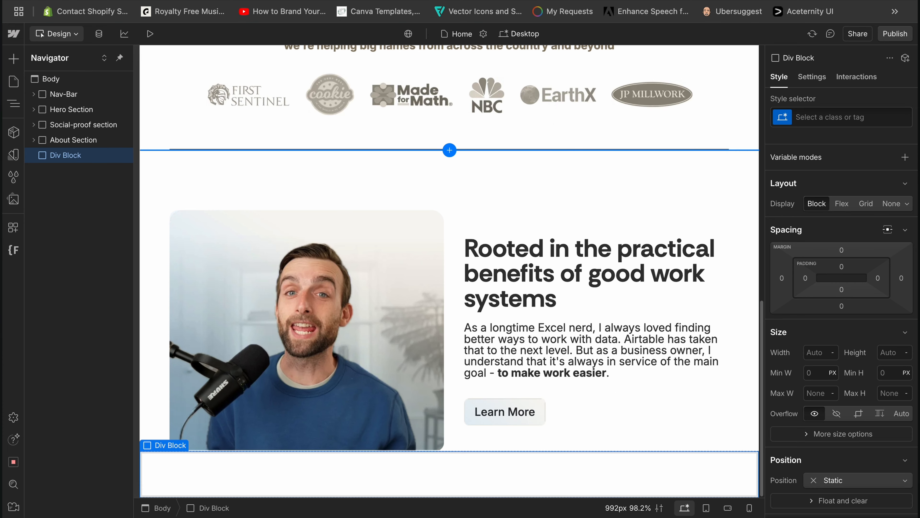
# Give the new Div Block the class Case-Studies-Section
pyautogui.click(828, 121)
pyautogui.write('Cas')
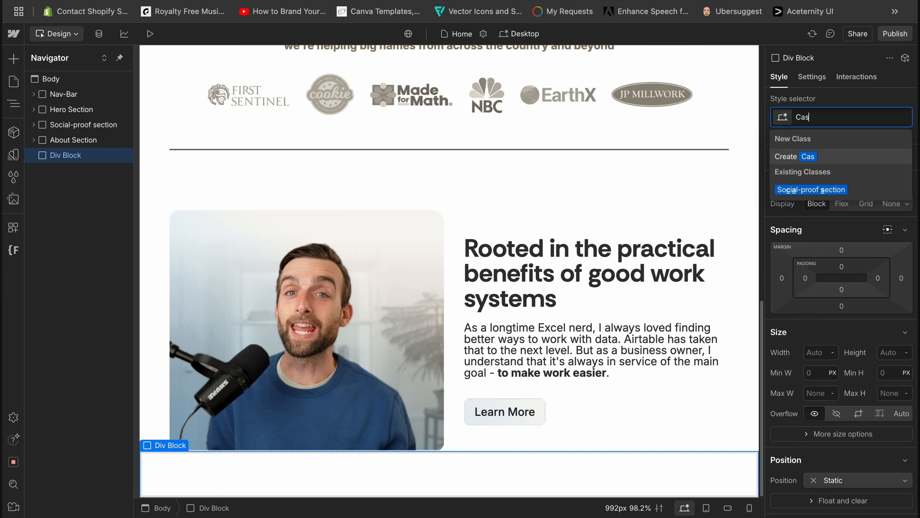
pyautogui.write('e Studies Section')
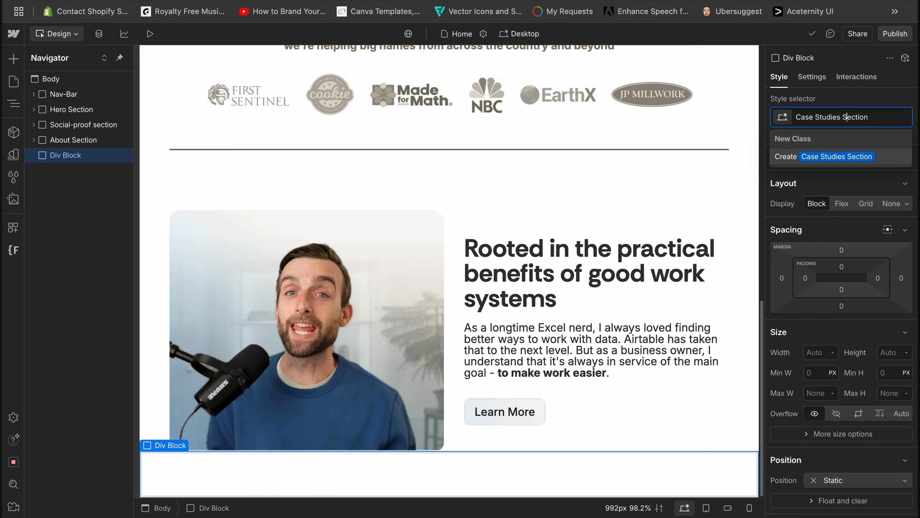
pyautogui.press('BackSpace')
pyautogui.write('-')
pyautogui.press('BackSpace')
pyautogui.write('-')
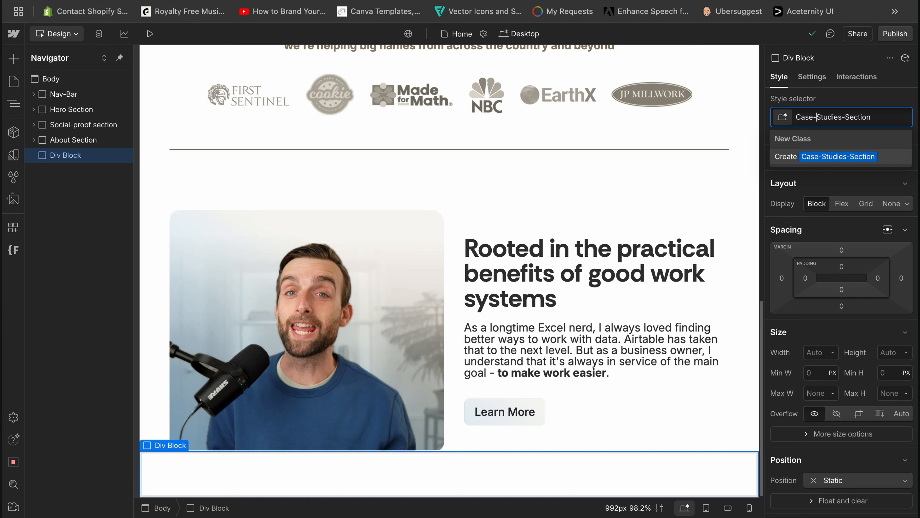
pyautogui.press('Return')
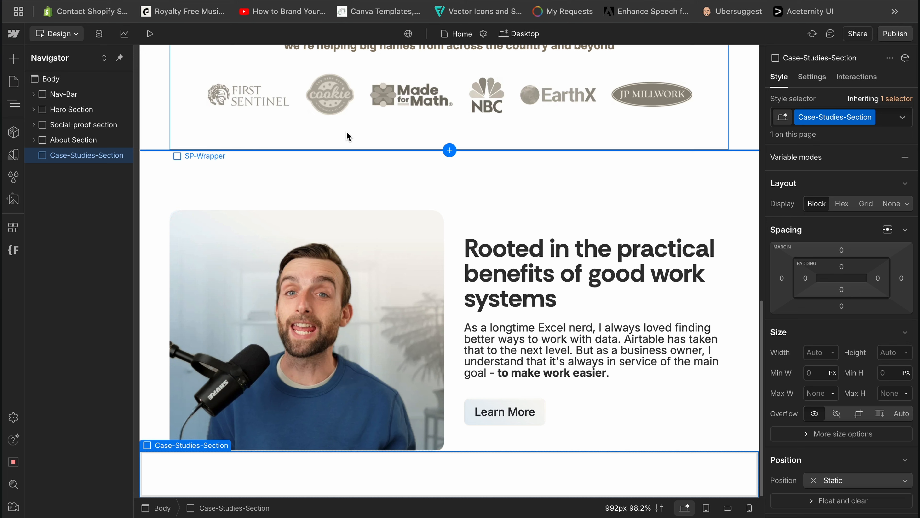
# Nest a Div Block inside Case-Studies-Section and give it the class CS-Wrapper
pyautogui.press('super+k')
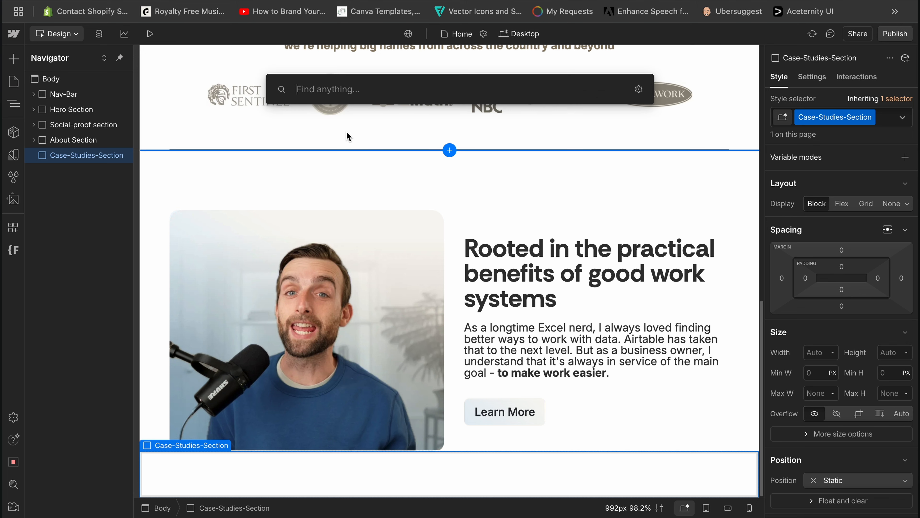
pyautogui.write('div')
pyautogui.press('Return')
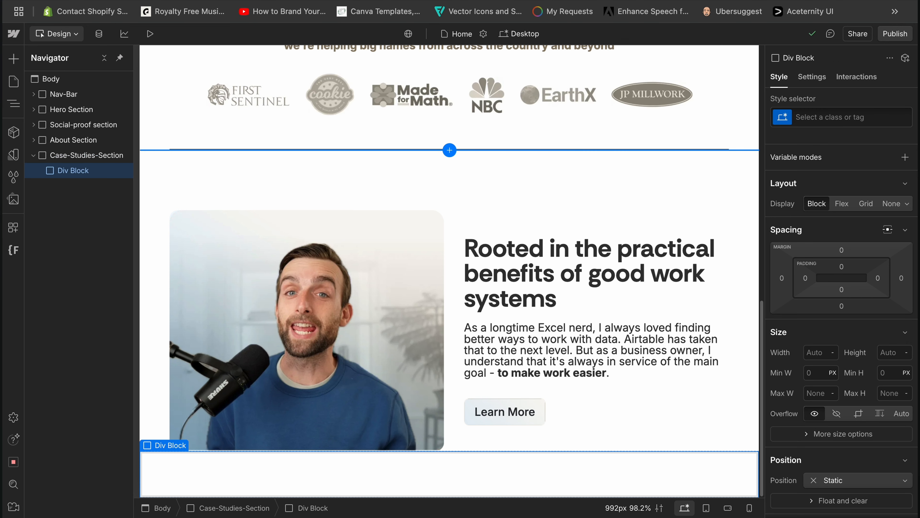
pyautogui.click(832, 124)
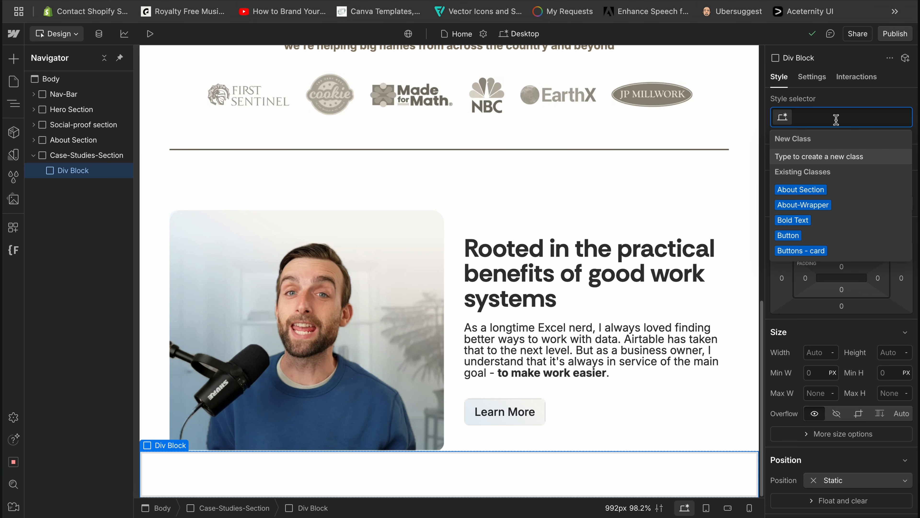
pyautogui.write('CS-Wrapper')
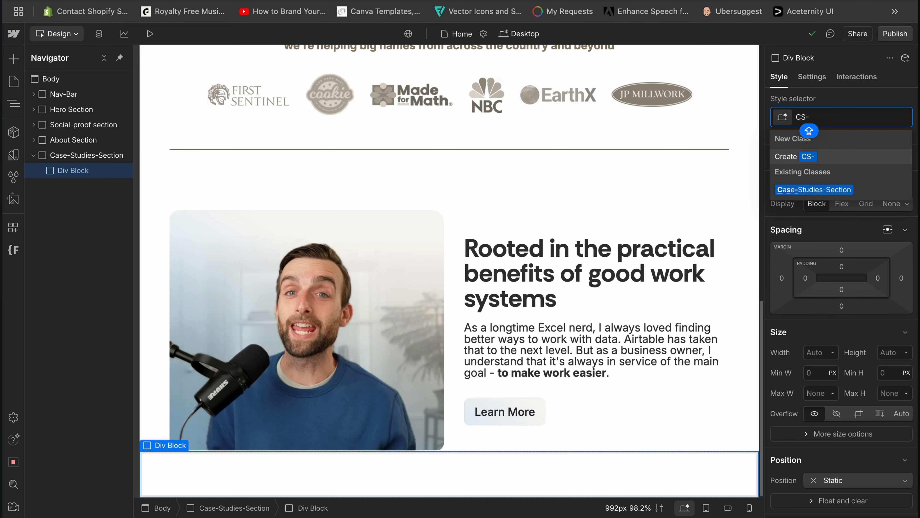
pyautogui.press('Return')
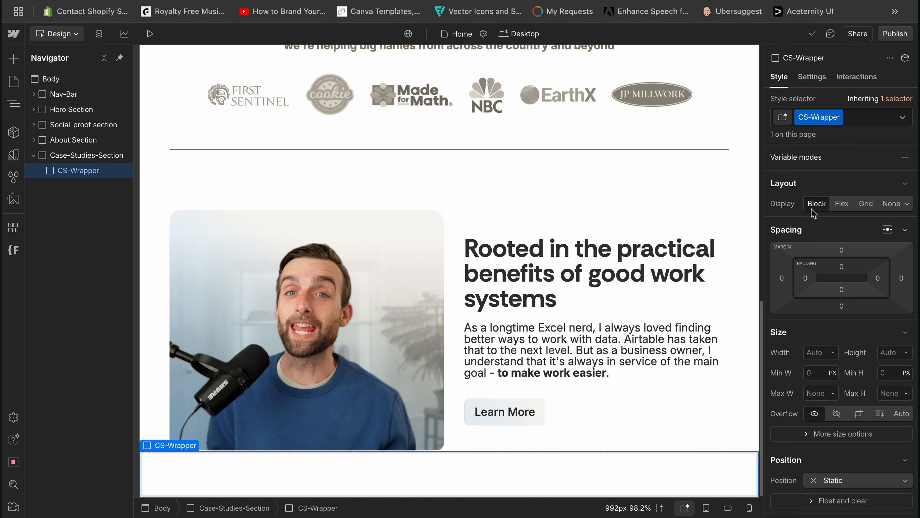
# Change CS-Wrapper's layout to a grid with 3 columns and 1 row
pyautogui.click(866, 203)
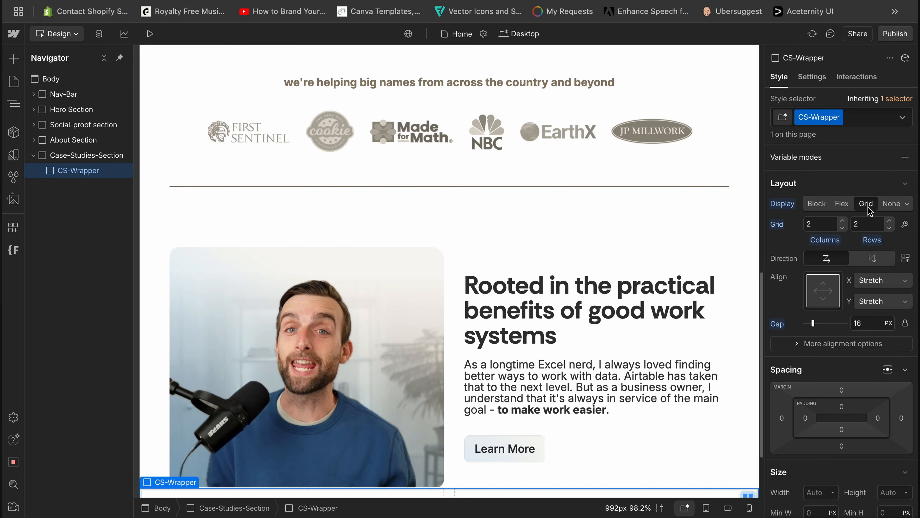
pyautogui.click(821, 225)
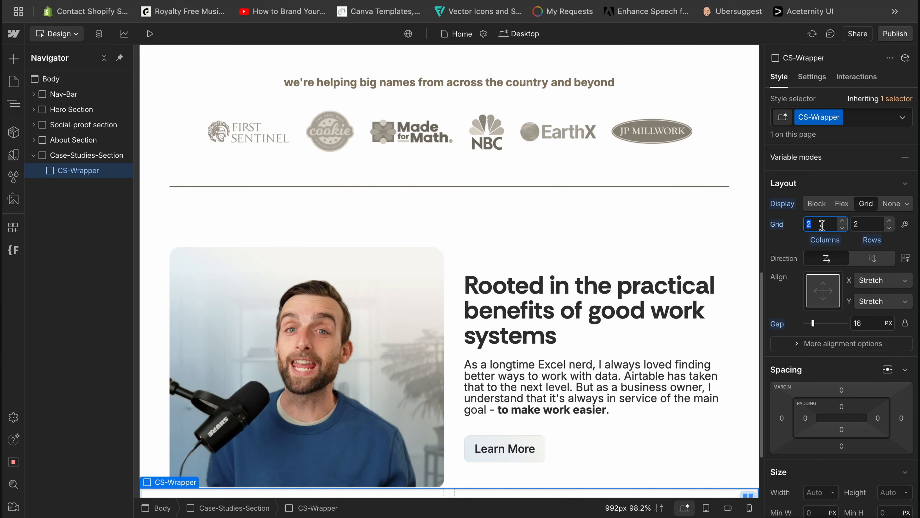
pyautogui.click(843, 222)
pyautogui.click(861, 224)
# Link CS-Wrapper's grid gap to the Gap variable from Card Settings
pyautogui.click(855, 321)
pyautogui.scroll(-5, 851, 297)
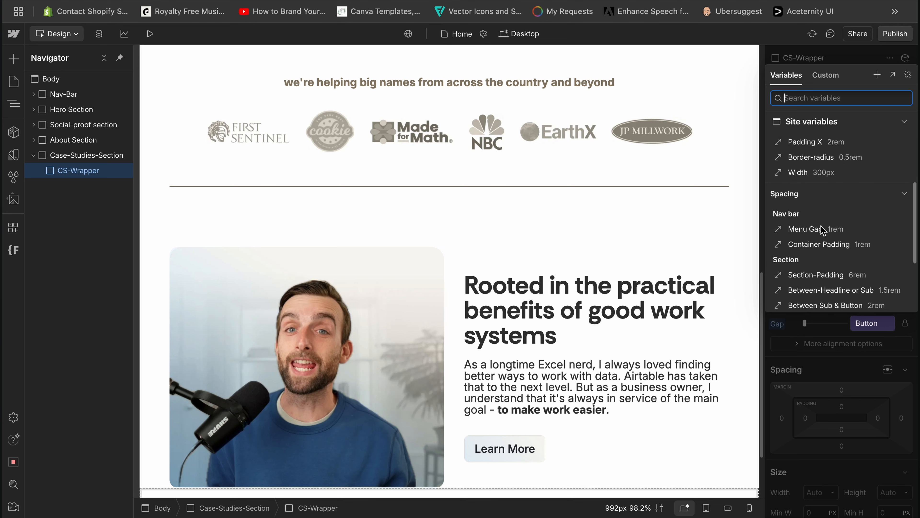
pyautogui.click(800, 221)
pyautogui.scroll(-3, 812, 223)
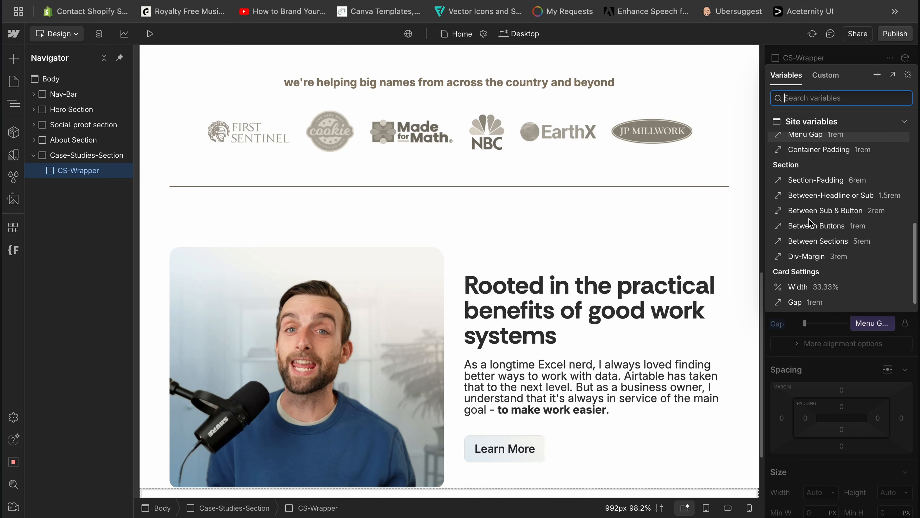
pyautogui.click(815, 240)
pyautogui.click(804, 286)
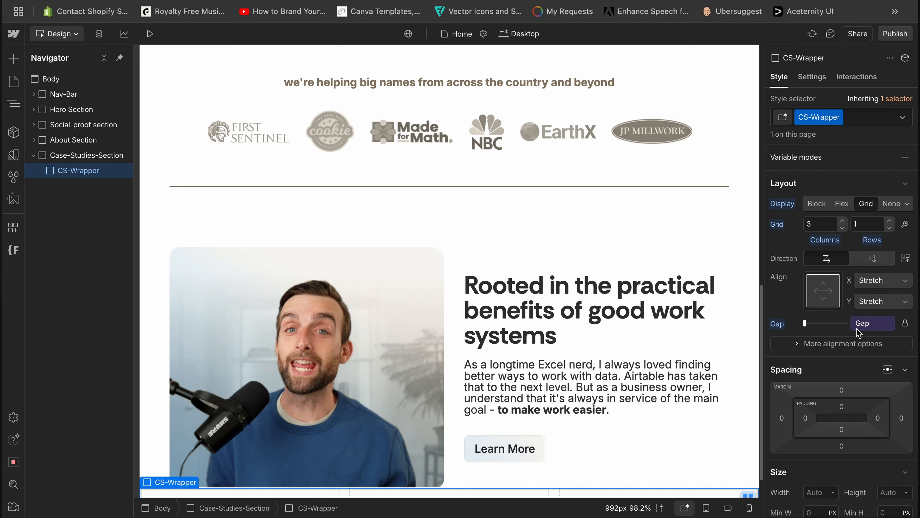
pyautogui.scroll(-1, 688, 471)
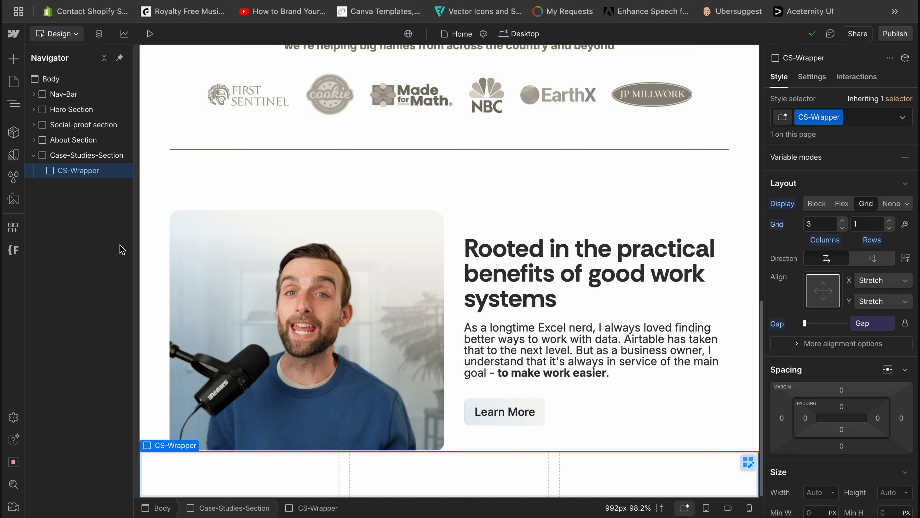
# Start a new CMS collection named Case Studies
pyautogui.click(98, 34)
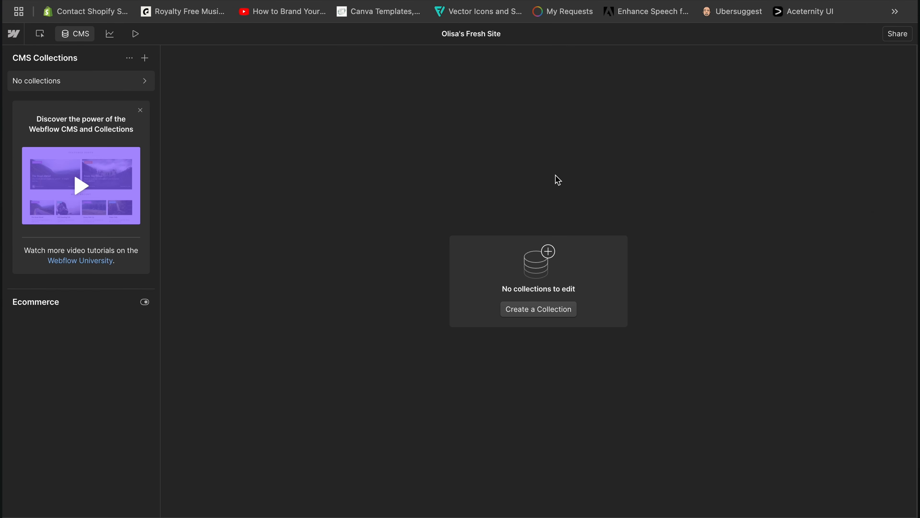
pyautogui.click(547, 314)
pyautogui.click(377, 199)
pyautogui.write('Case Studies')
pyautogui.click(401, 252)
pyautogui.scroll(-2, 401, 252)
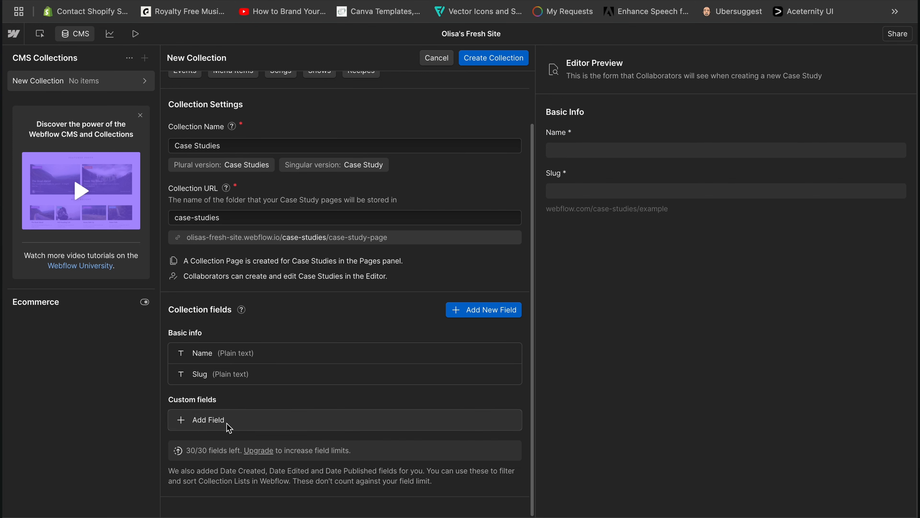
# Add a required single-line plain text field labelled Description to the Case Studies collection
pyautogui.click(236, 427)
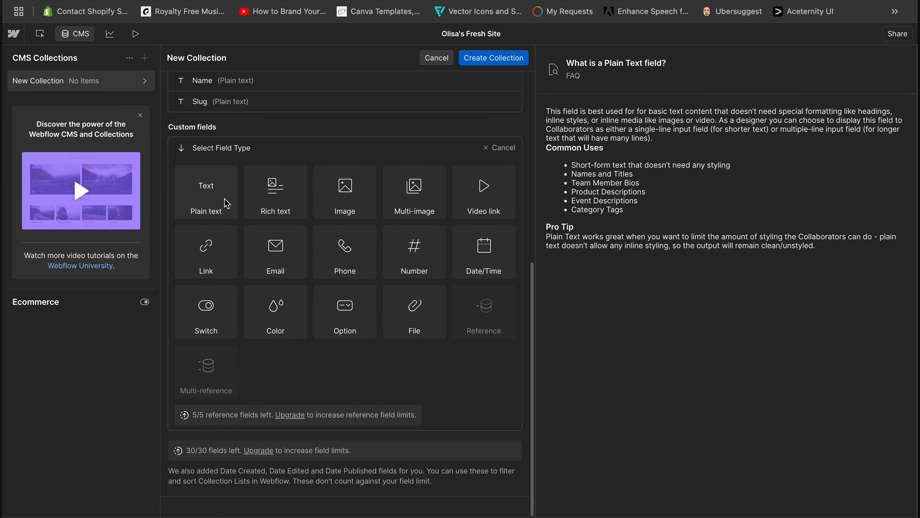
pyautogui.click(212, 205)
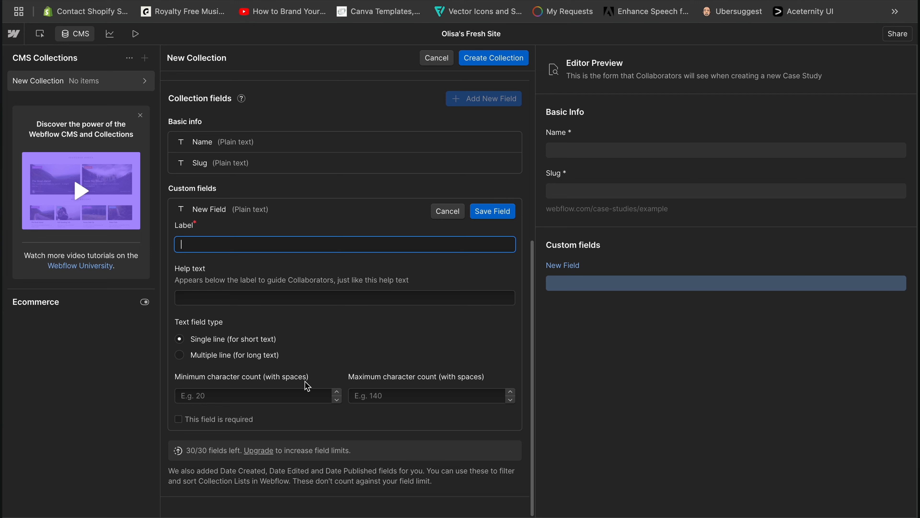
pyautogui.click(178, 419)
pyautogui.click(493, 210)
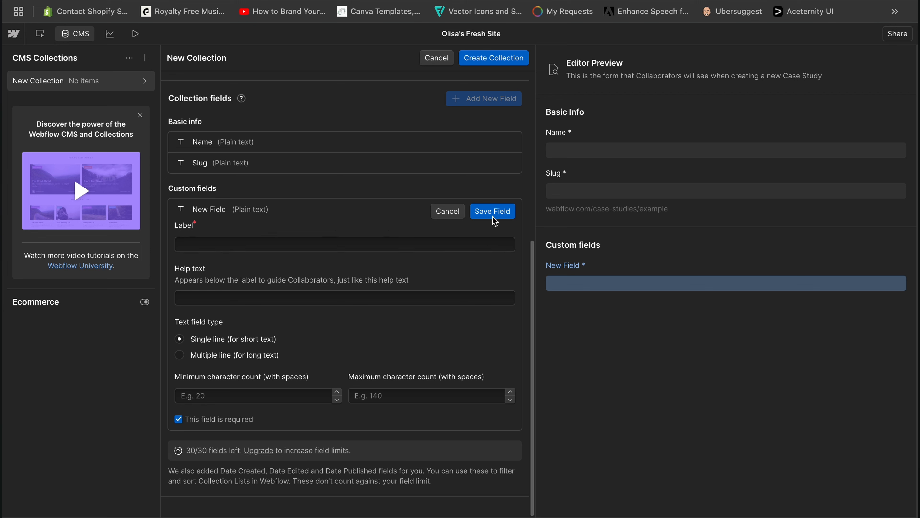
pyautogui.write('Description')
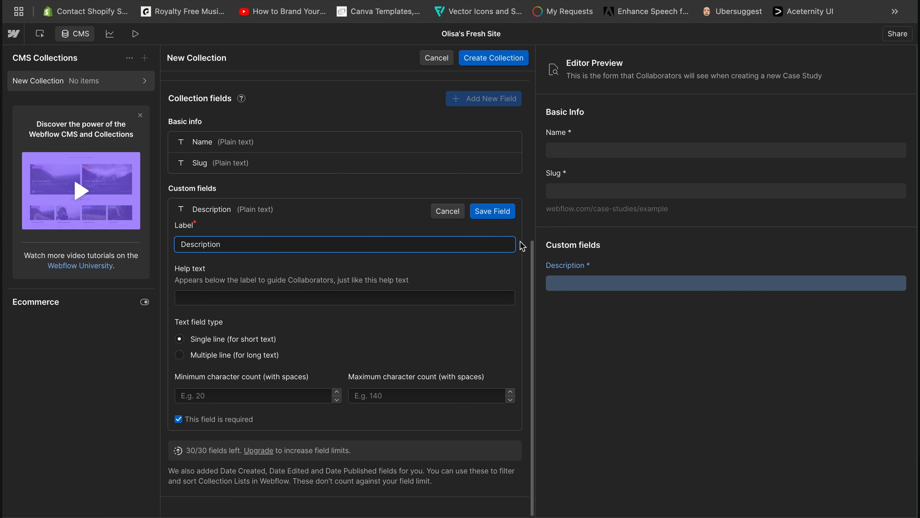
pyautogui.click(493, 211)
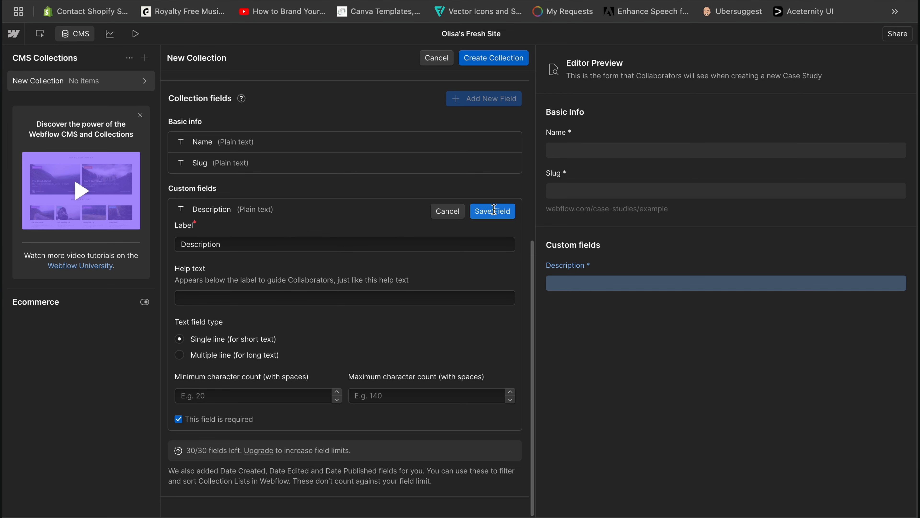
# Add a required image field labelled Case Studies Icon to the collection
pyautogui.click(488, 292)
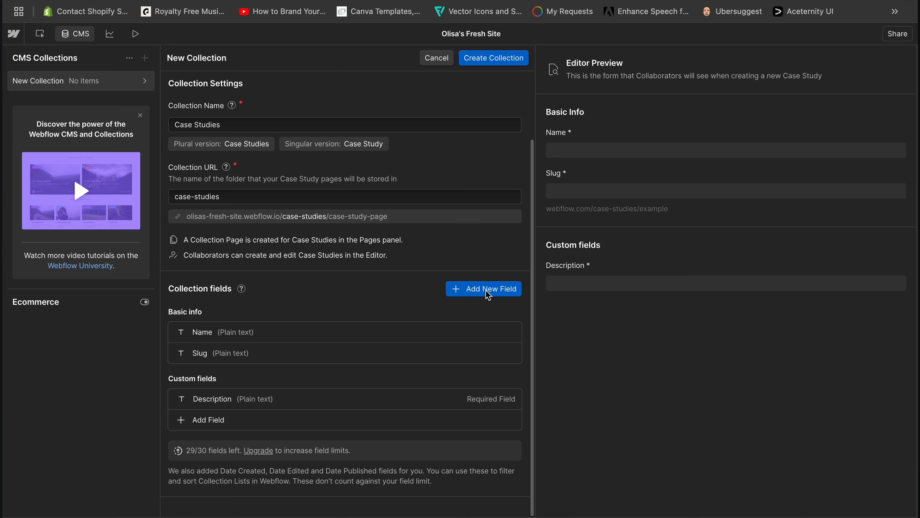
pyautogui.moveTo(347, 199)
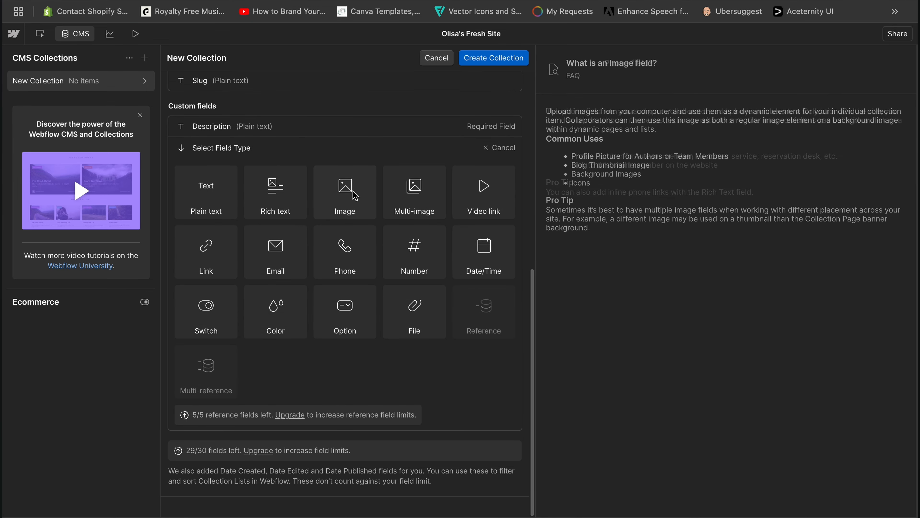
pyautogui.click(347, 205)
pyautogui.write('Case Studies Icon')
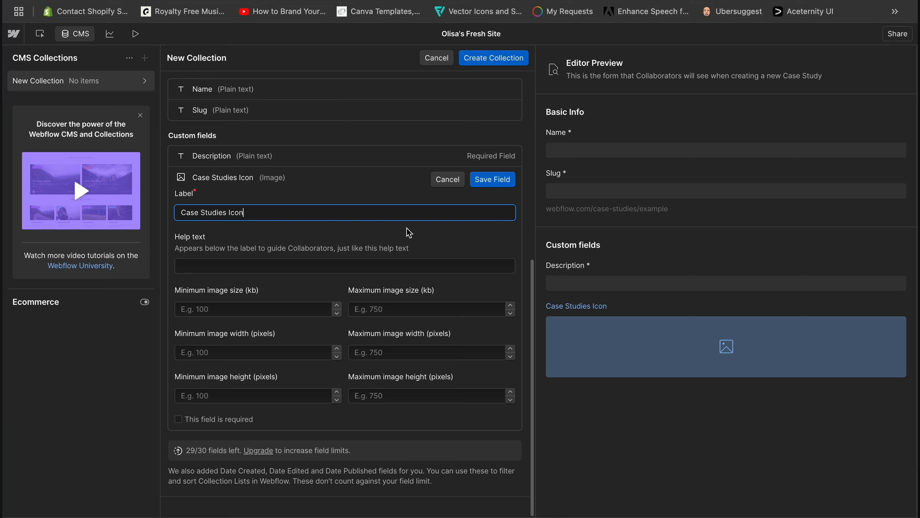
pyautogui.click(409, 232)
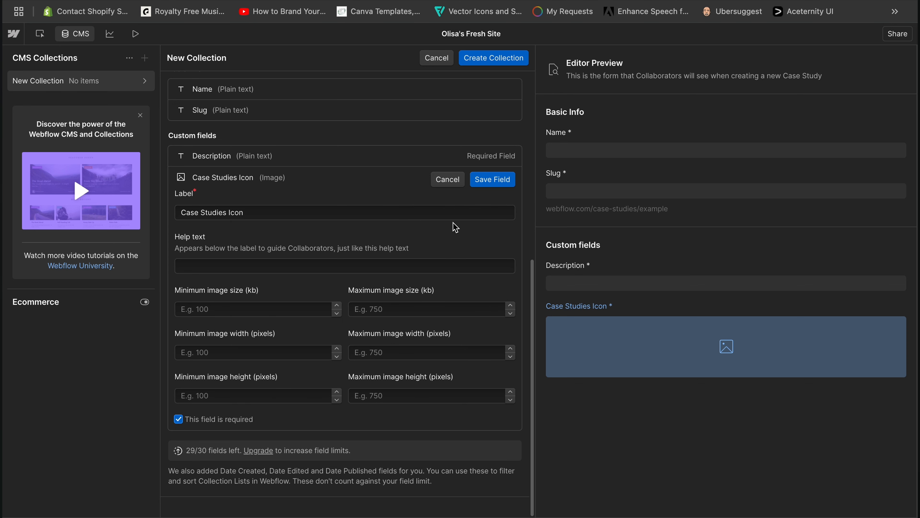
pyautogui.click(483, 181)
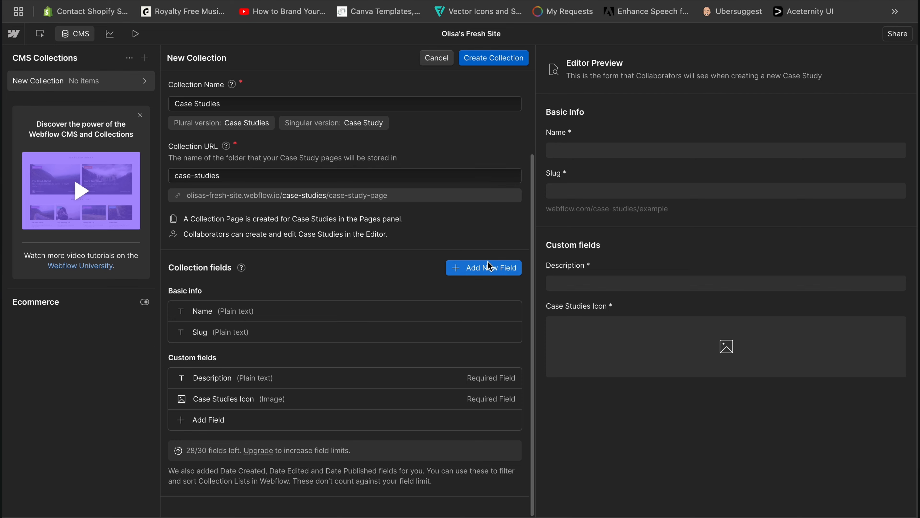
# Add a required single-line plain text field labelled H3 Header to the collection
pyautogui.click(492, 267)
pyautogui.click(202, 204)
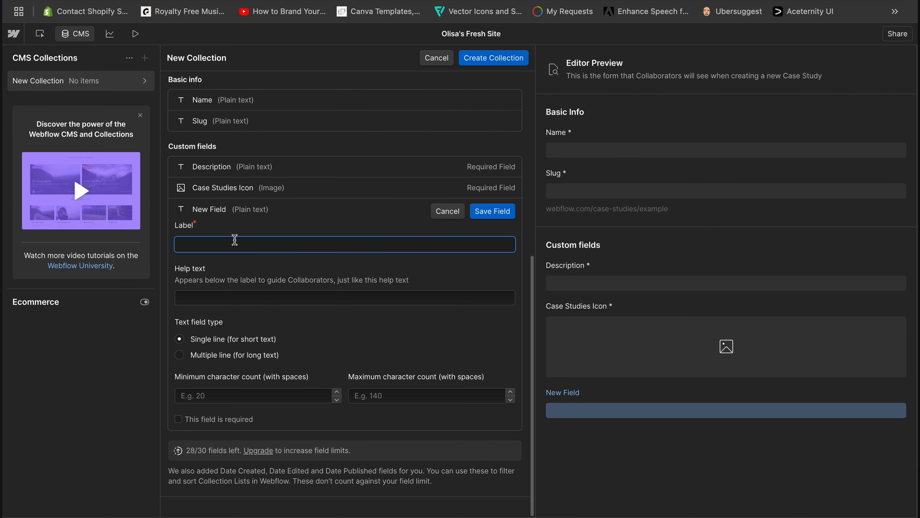
pyautogui.write('H3 hEADE')
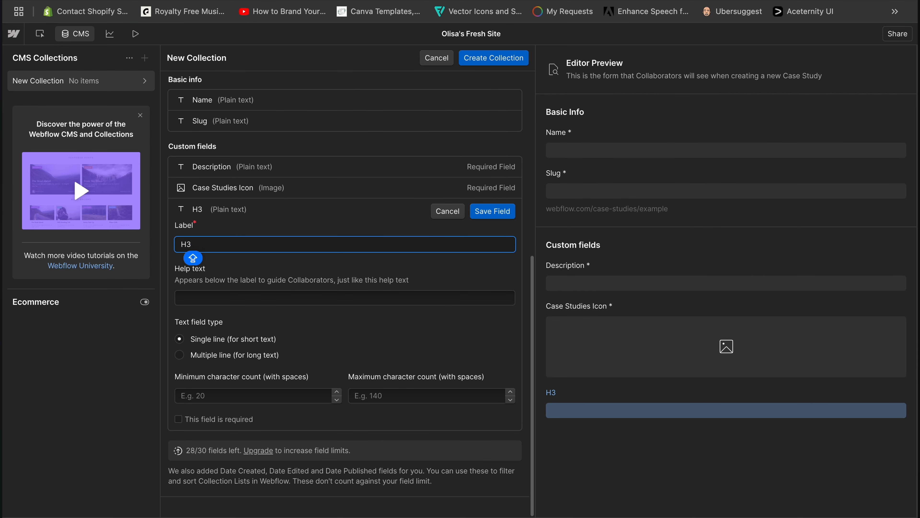
pyautogui.press('BackSpace')
pyautogui.press('BackSpace')
pyautogui.press('BackSpace')
pyautogui.press('BackSpace')
pyautogui.press('BackSpace')
pyautogui.write('Header')
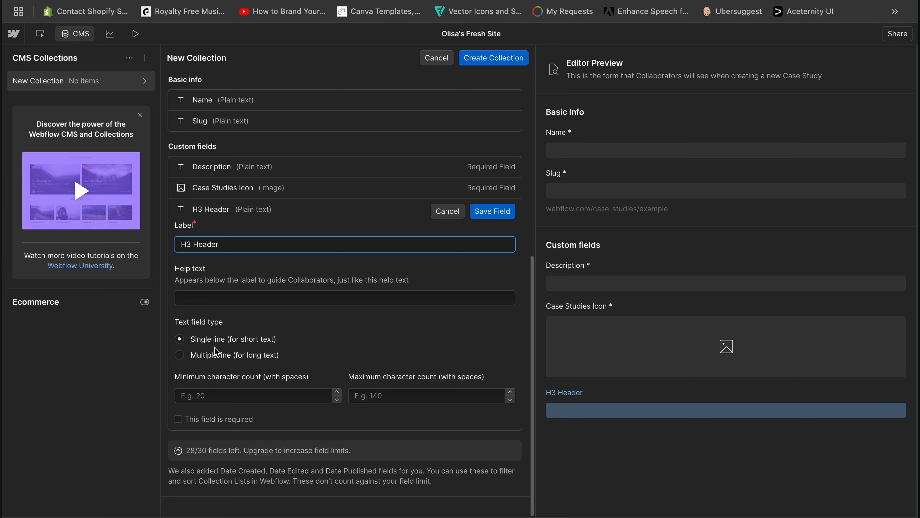
pyautogui.click(179, 420)
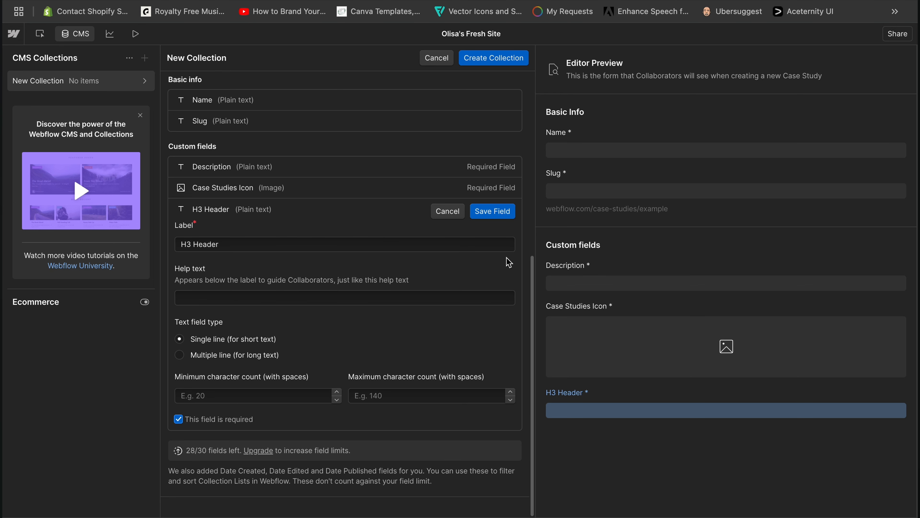
pyautogui.click(493, 212)
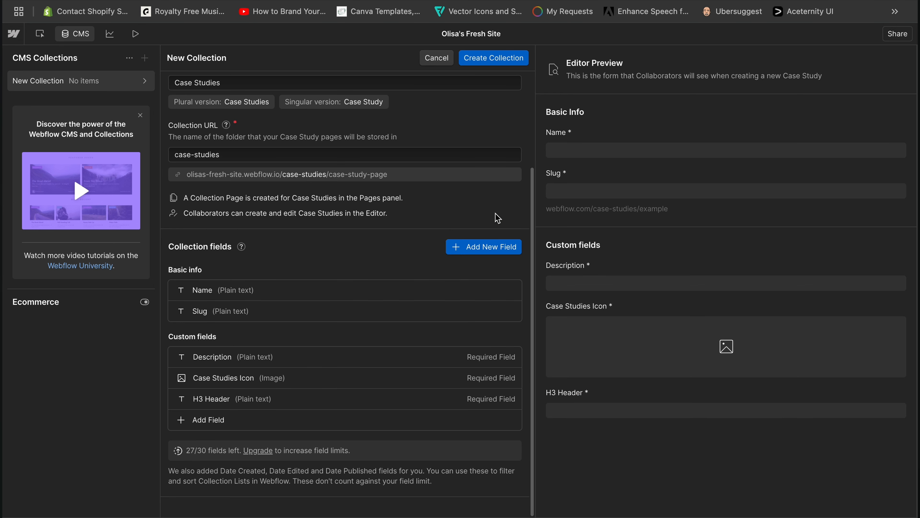
# Add a required single-line plain text field labelled Excerpt to the Case Studies collection
pyautogui.click(215, 421)
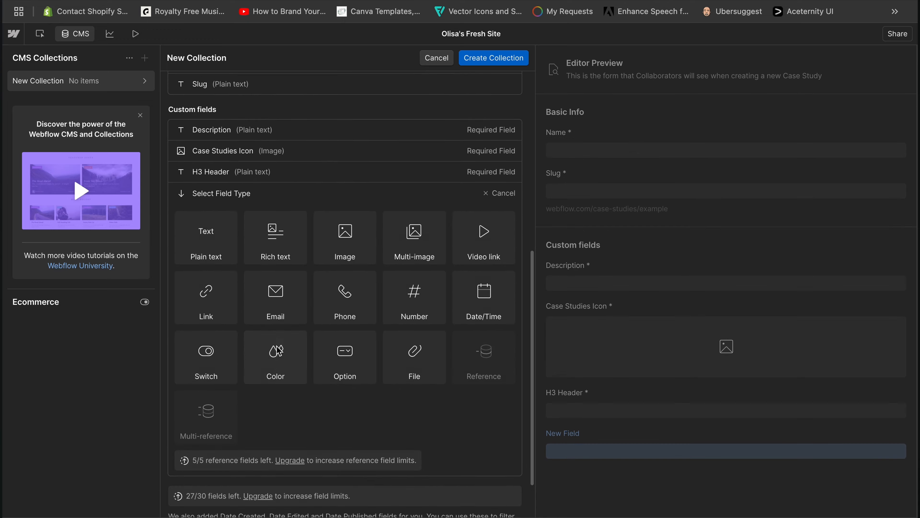
pyautogui.click(207, 239)
pyautogui.write('Excerpt')
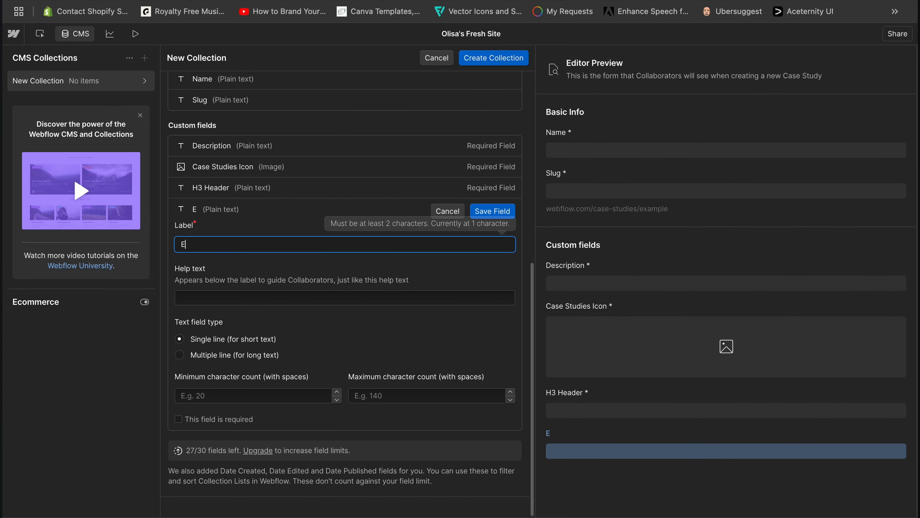
pyautogui.click(180, 425)
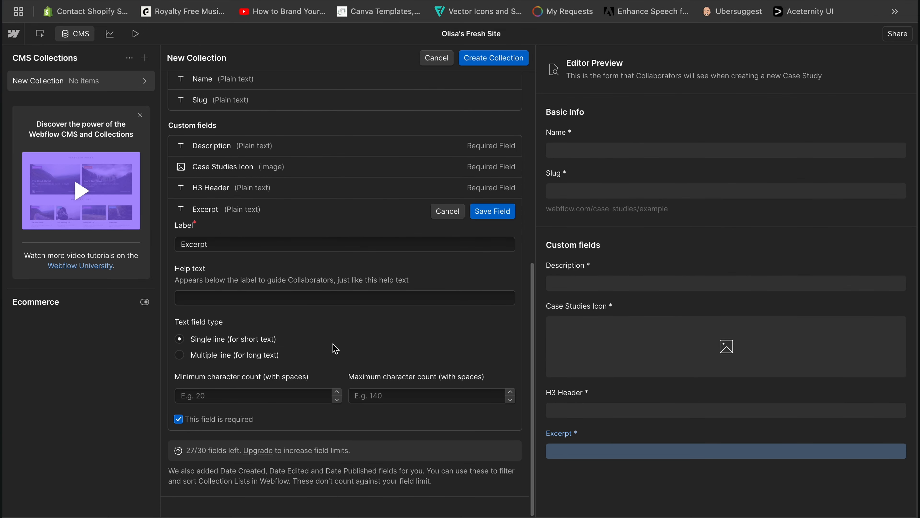
pyautogui.click(492, 212)
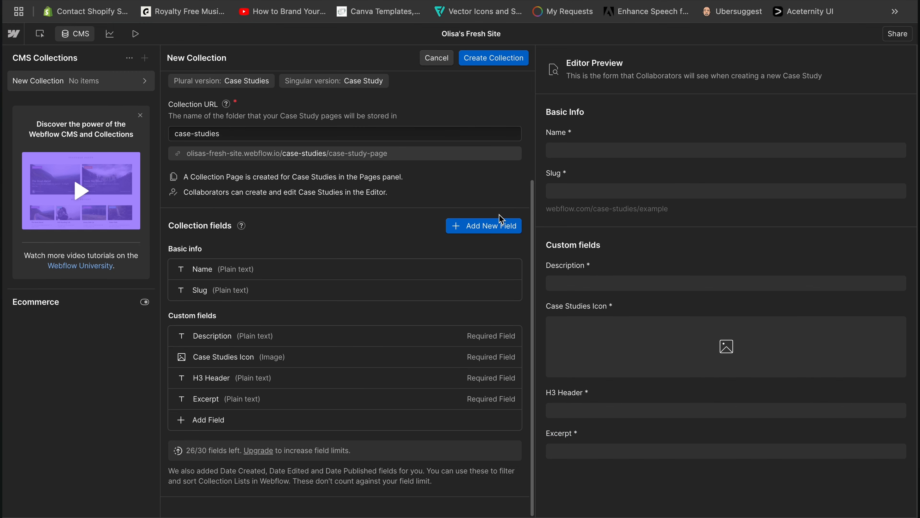
# Add a required link field labelled Collection URL and create the Case Studies collection
pyautogui.click(503, 221)
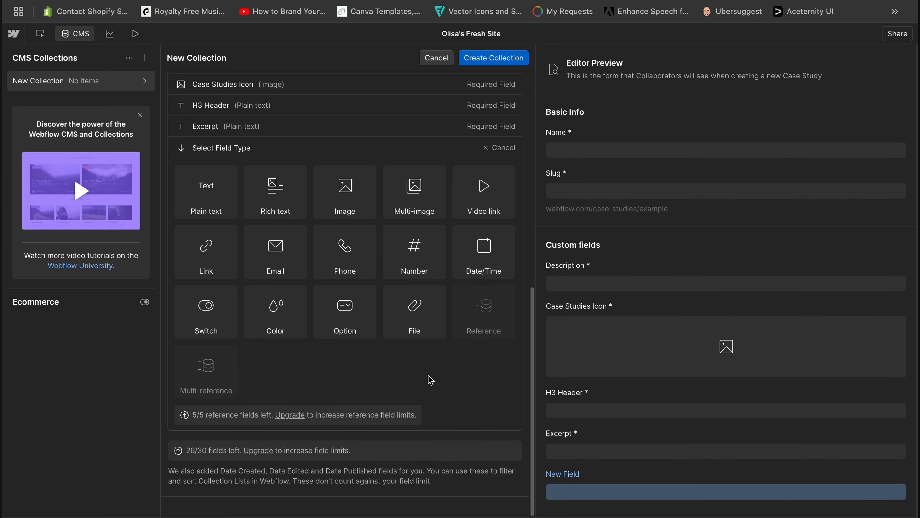
pyautogui.click(206, 270)
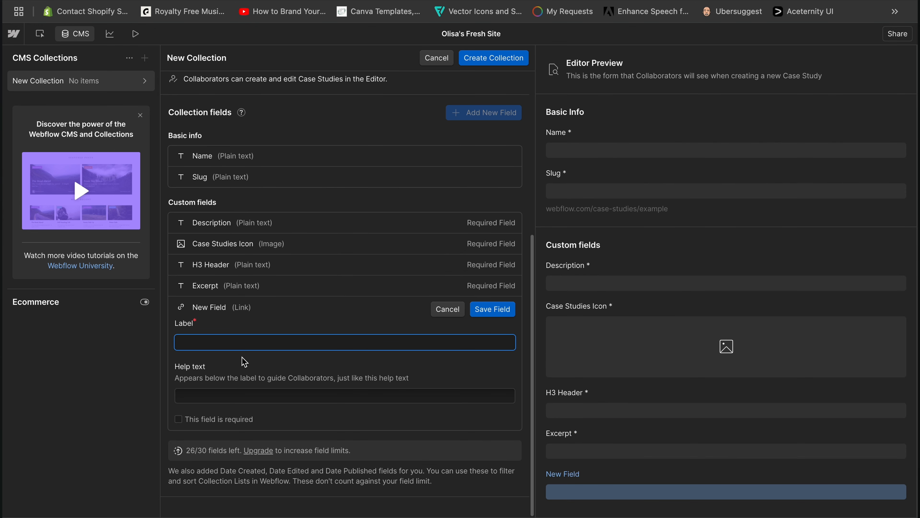
pyautogui.press('capslock')
pyautogui.write('Co')
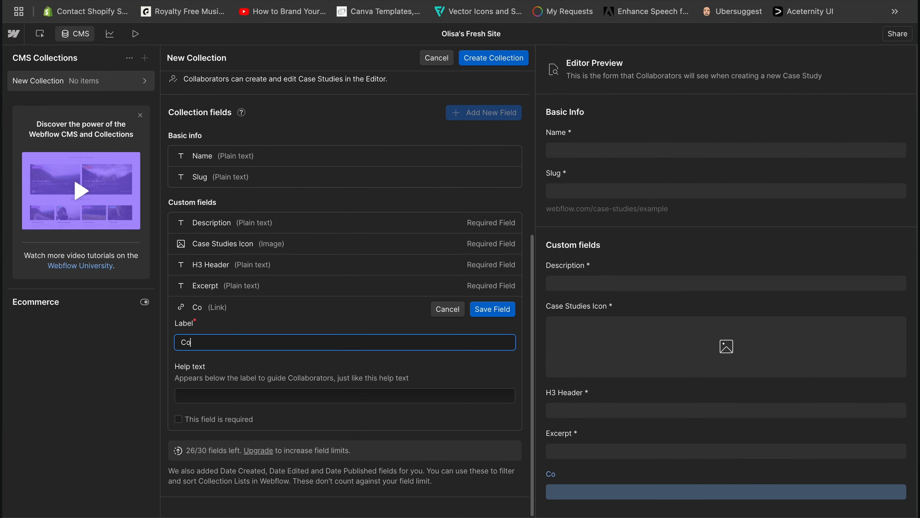
pyautogui.write('llection URL')
pyautogui.click(178, 419)
pyautogui.click(490, 311)
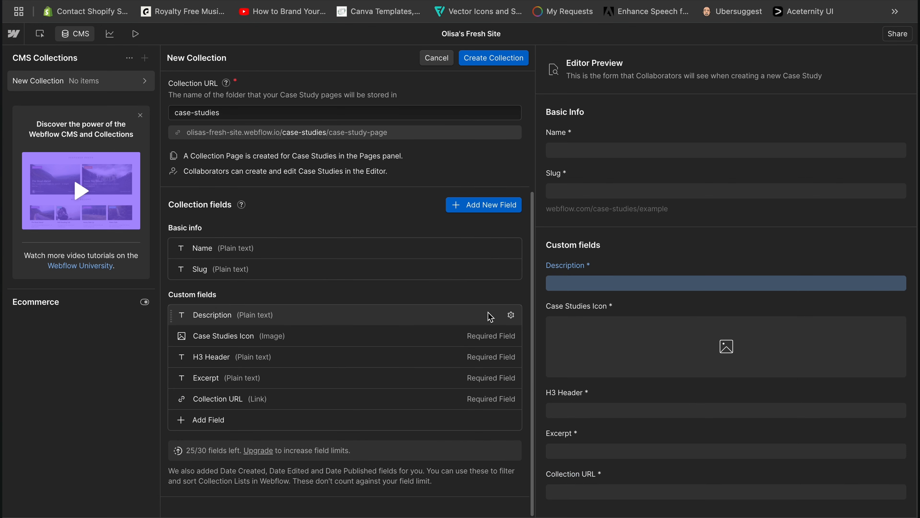
pyautogui.scroll(5, 451, 300)
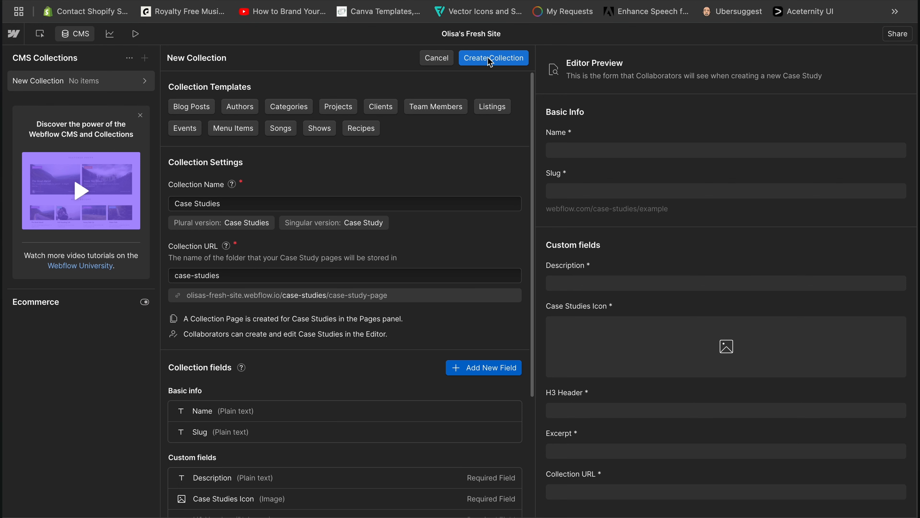
pyautogui.click(496, 64)
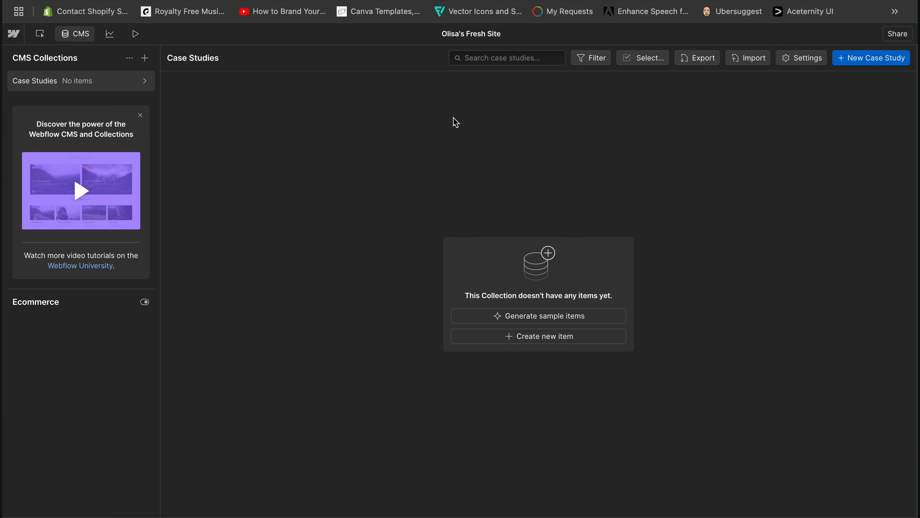
# Start a new item in the Case Studies collection and name it TV Production Company
pyautogui.click(532, 336)
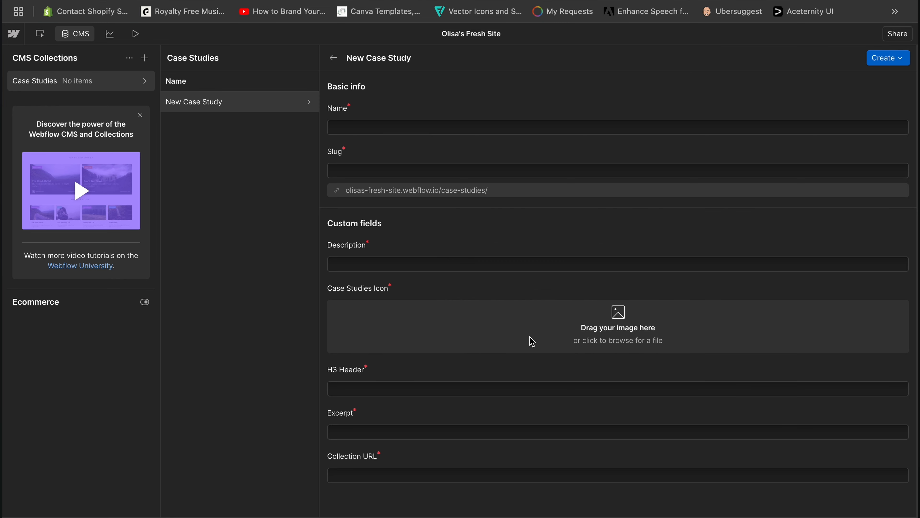
pyautogui.click(434, 129)
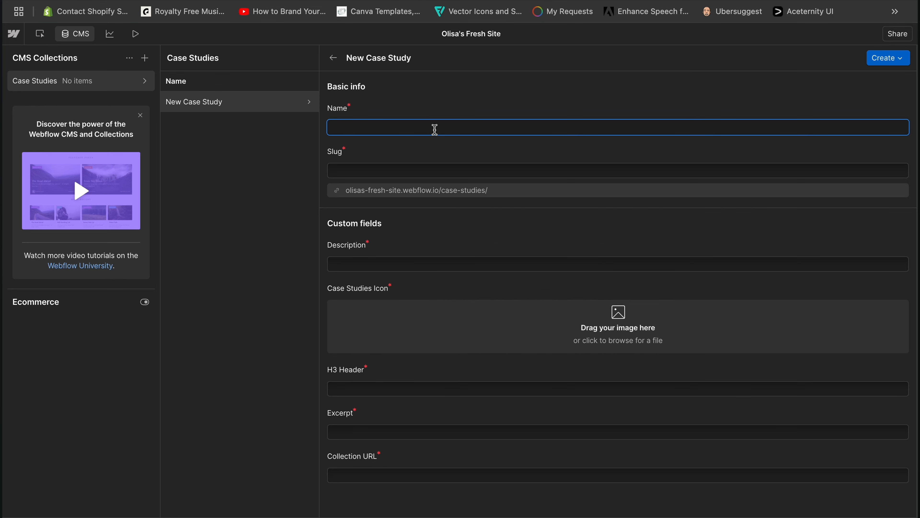
pyautogui.write('TV Production Company')
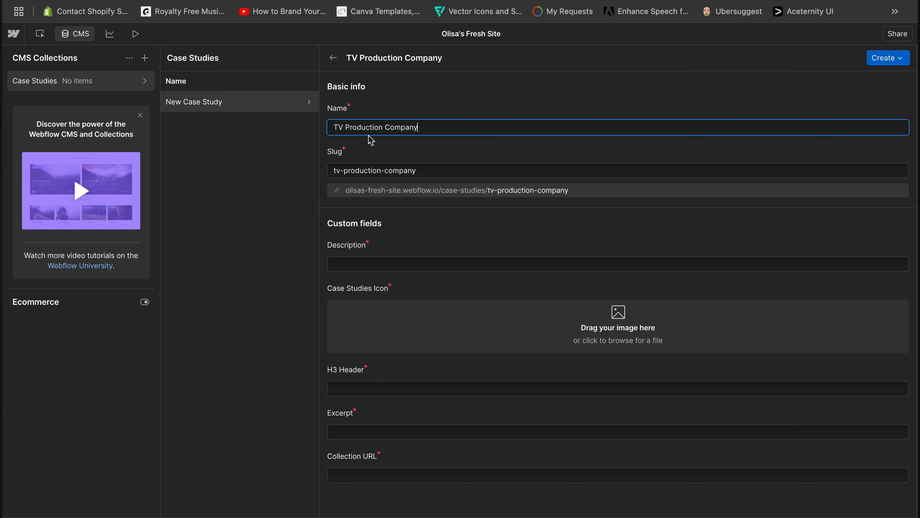
pyautogui.click(432, 333)
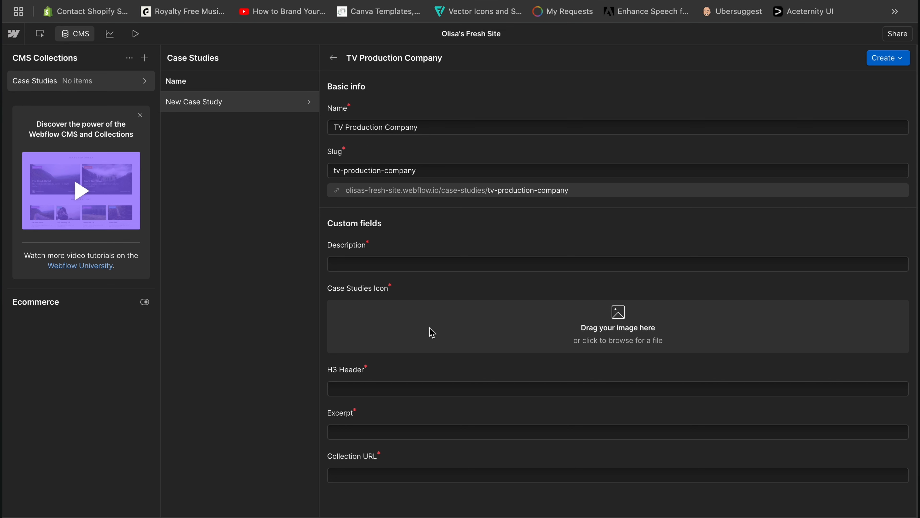
# Set the item's Excerpt to "A growing TV production company produces a wide range of content which is aired on cable networks."
pyautogui.click(415, 264)
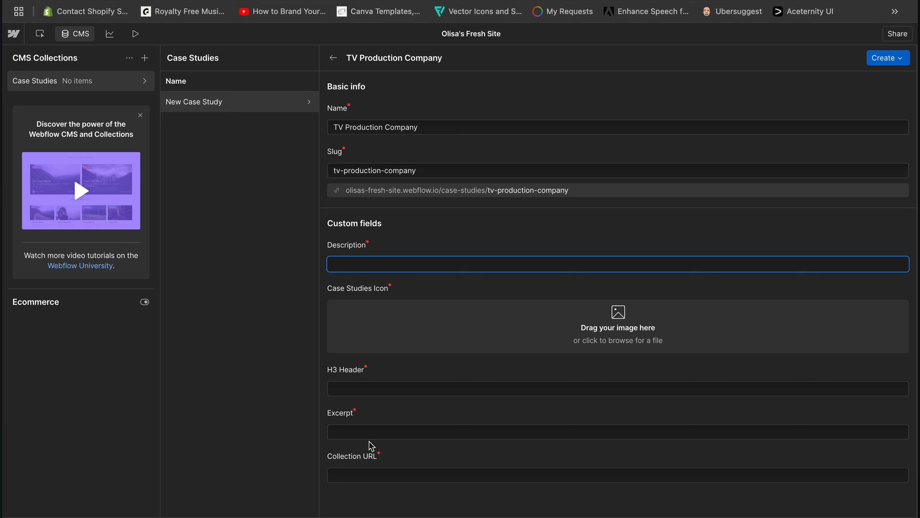
pyautogui.click(382, 432)
pyautogui.write('A growing TV production company produces a wide range of content which is aired on cable networks.')
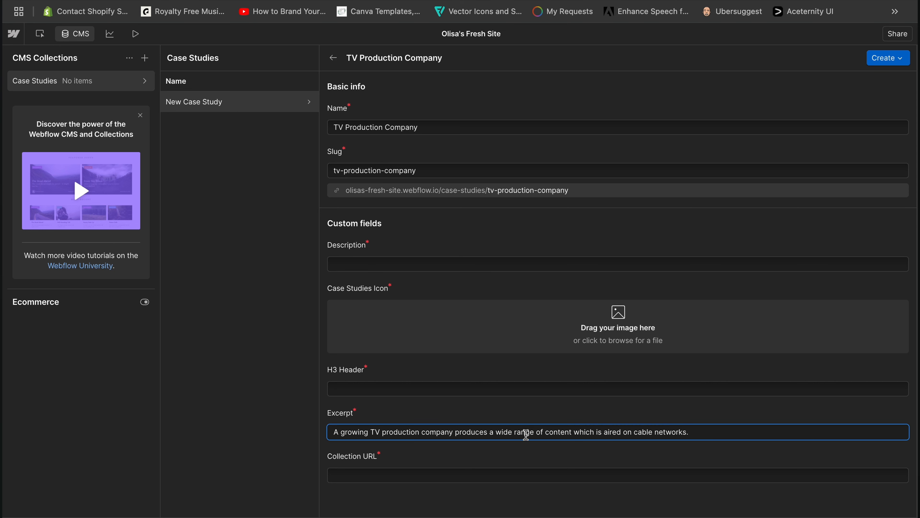
# Copy the item's page address, ending in case-studies/tv-production-company, into its Collection URL field
pyautogui.click(493, 190)
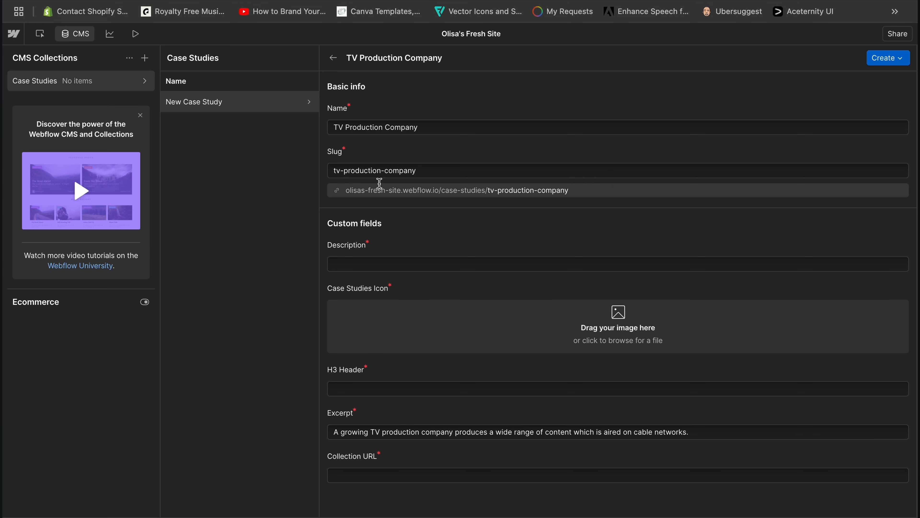
pyautogui.click(377, 476)
pyautogui.hotkey('ctrl', 'v')
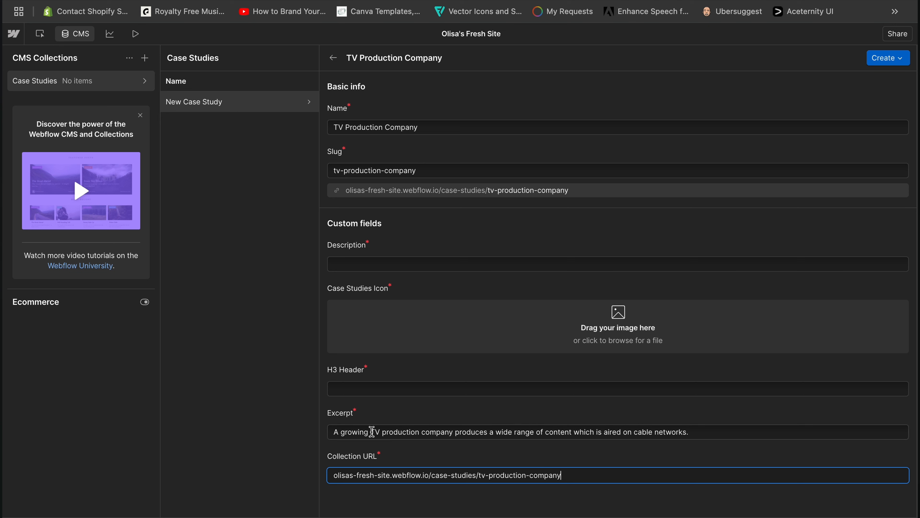
# Copy the item's name, TV Production Company, into its H3 Header field
pyautogui.click(416, 127)
pyautogui.tripleClick(416, 127)
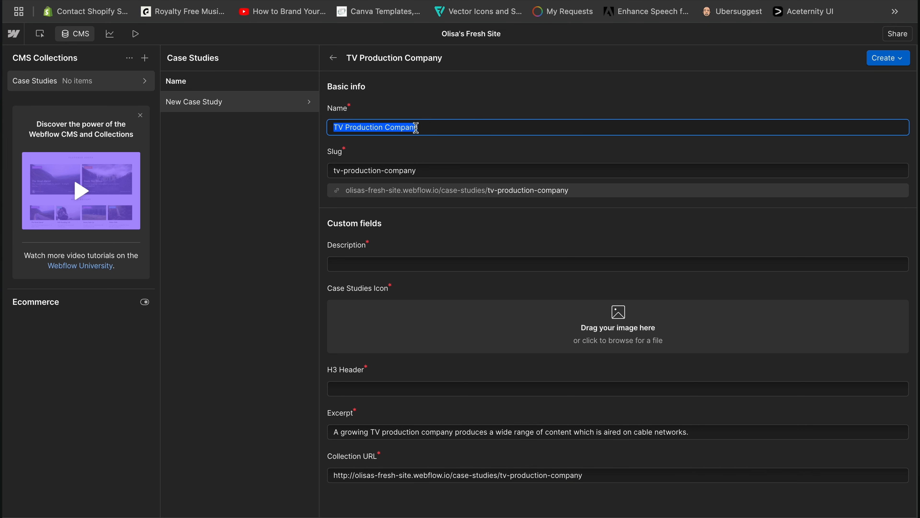
pyautogui.click(361, 385)
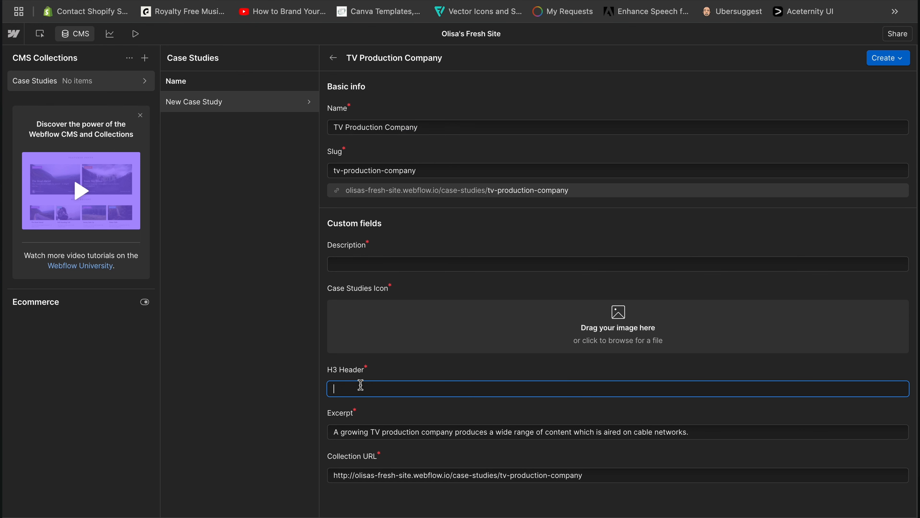
pyautogui.hotkey('ctrl', 'v')
# Copy the excerpt text into the Description field and save the case study as a draft
pyautogui.click(382, 433)
pyautogui.tripleClick(382, 433)
pyautogui.hotkey('ctrl', 'c')
pyautogui.click(417, 264)
pyautogui.hotkey('ctrl', 'v')
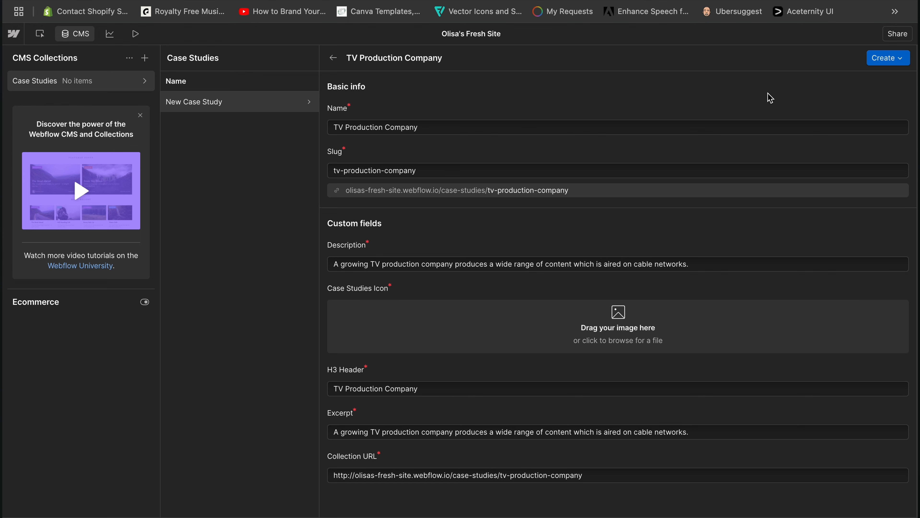
pyautogui.click(882, 61)
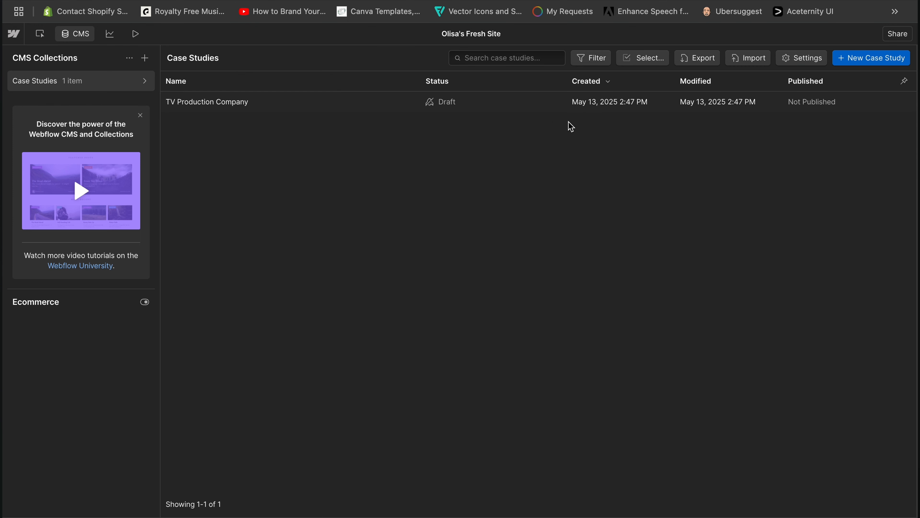
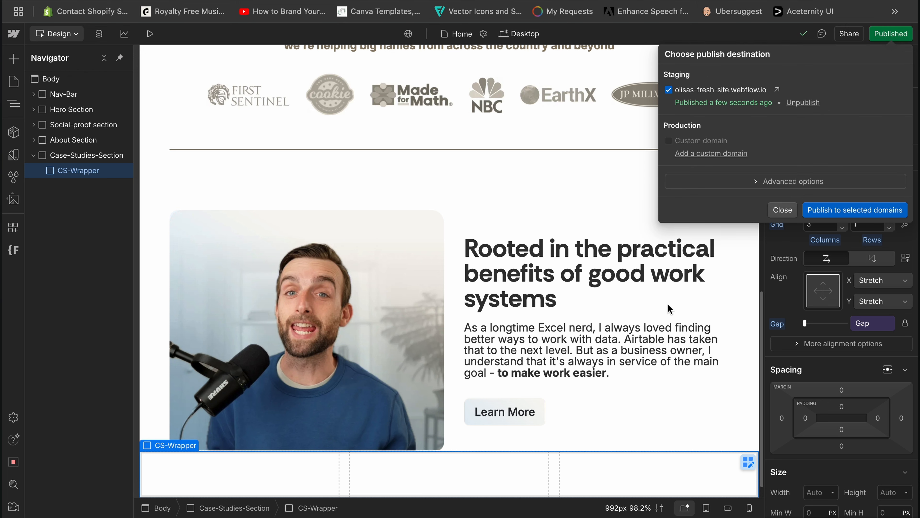
# Close the publish options and add a div block inside CS-Wrapper on the home page
pyautogui.click(782, 212)
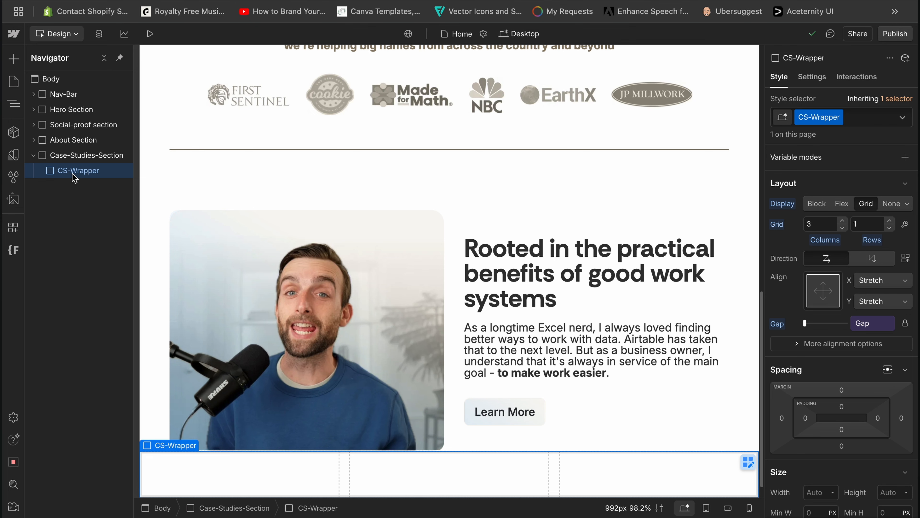
pyautogui.hotkey('ctrl', 'k')
pyautogui.write('div')
pyautogui.press('Return')
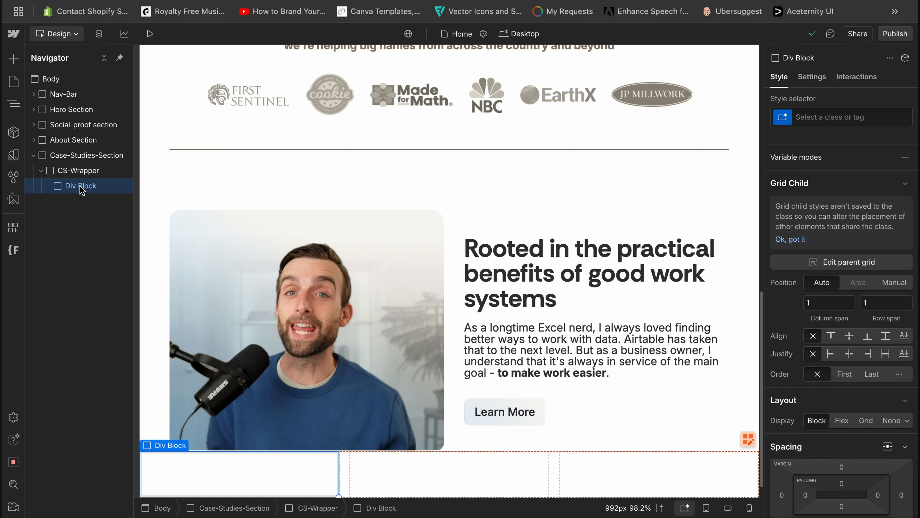
# Add an image and a level 2 heading inside the new div block in CS-Wrapper
pyautogui.hotkey('ctrl', 'k')
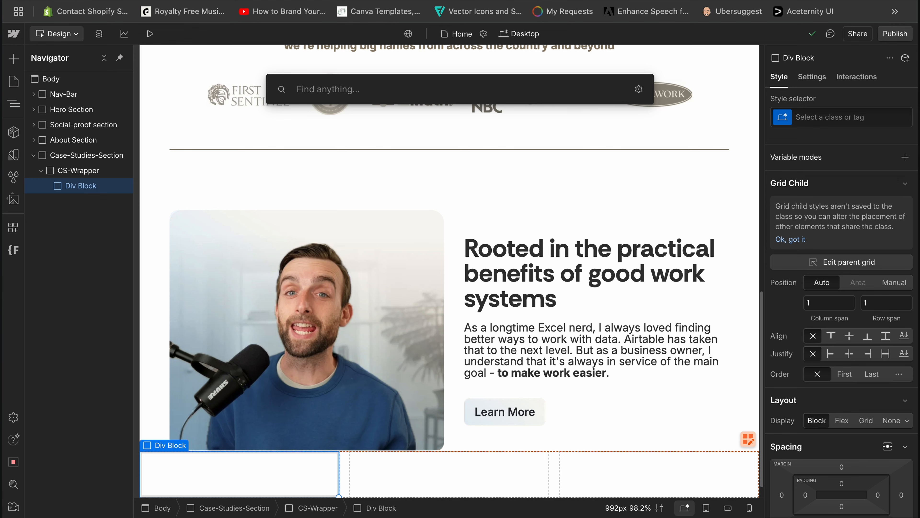
pyautogui.write('im')
pyautogui.click(285, 142)
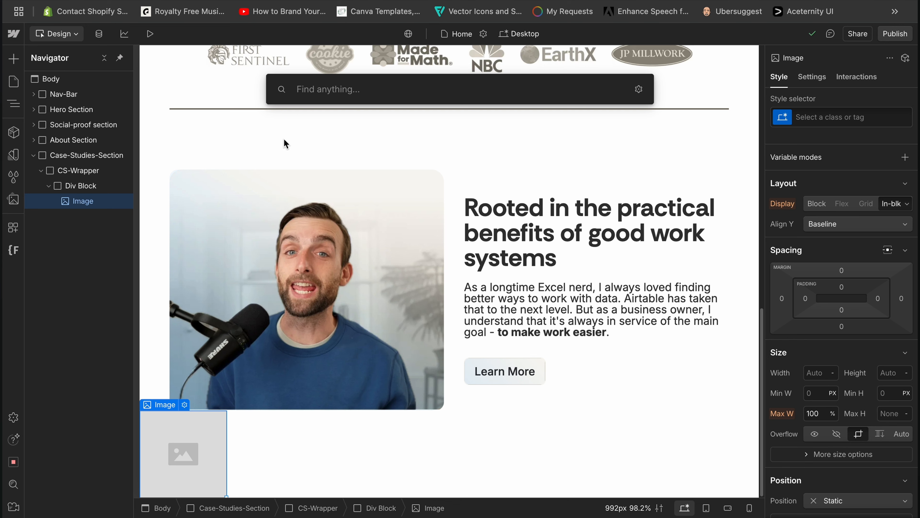
pyautogui.write('h')
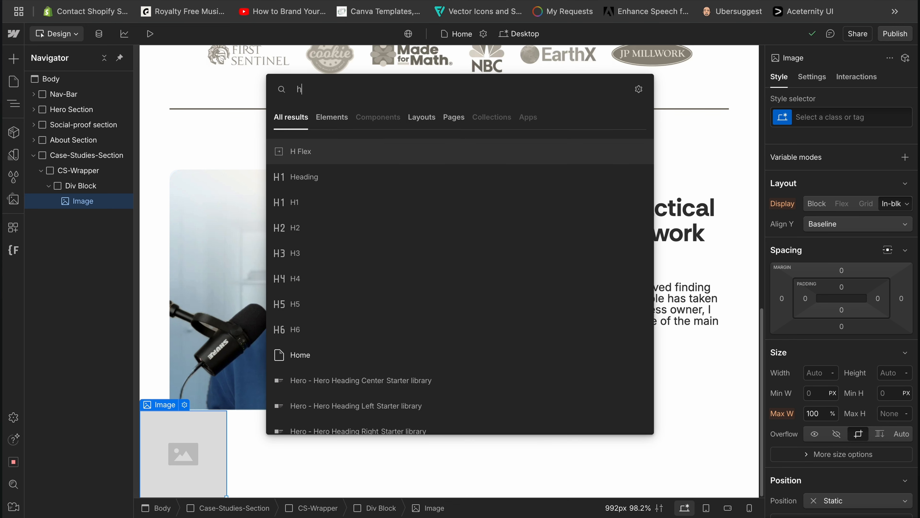
pyautogui.click(298, 255)
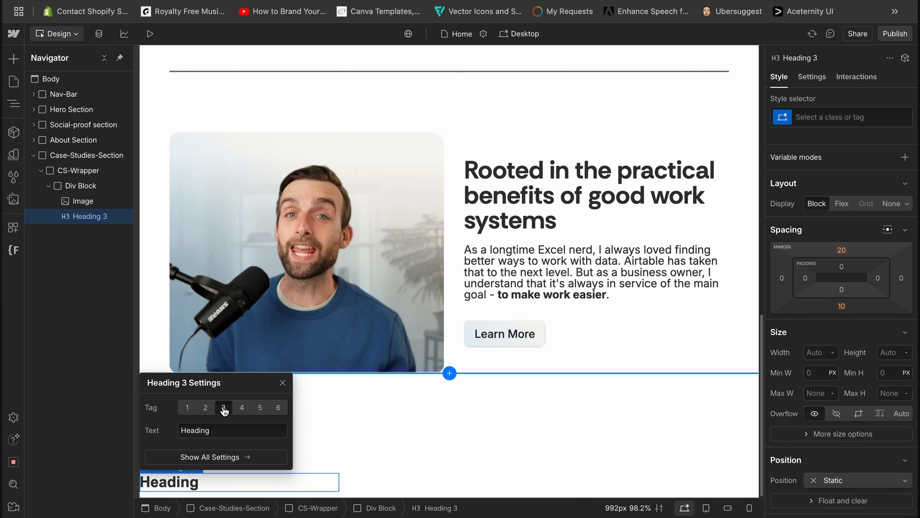
pyautogui.click(205, 407)
# Add a paragraph and a text link below the heading inside the div block
pyautogui.click(87, 191)
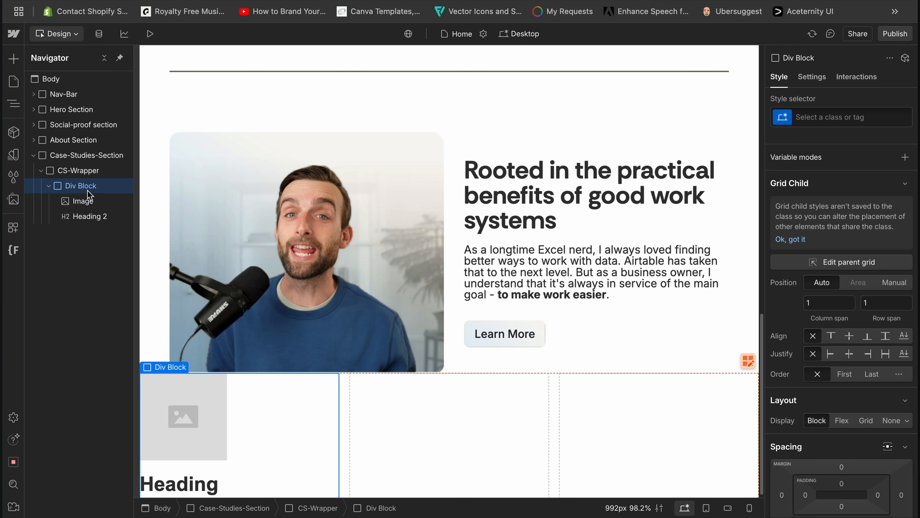
pyautogui.press('super+e')
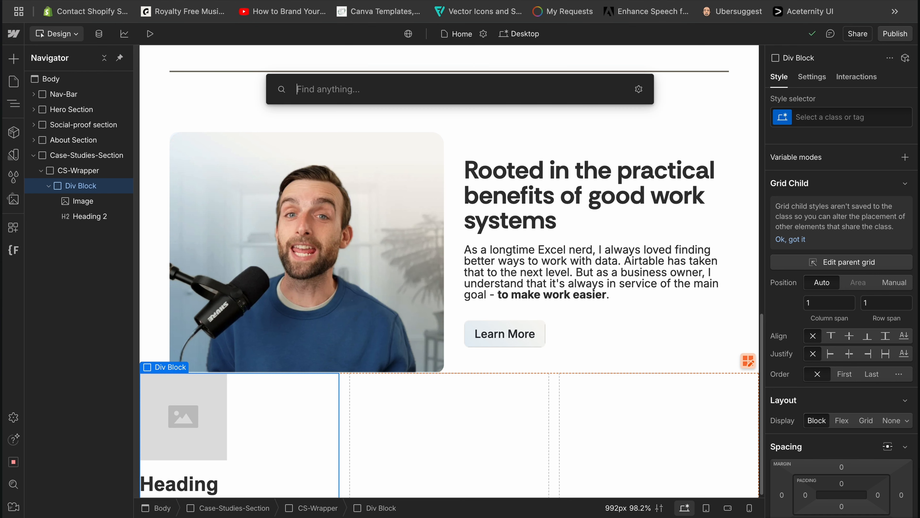
pyautogui.write('par')
pyautogui.press('Return')
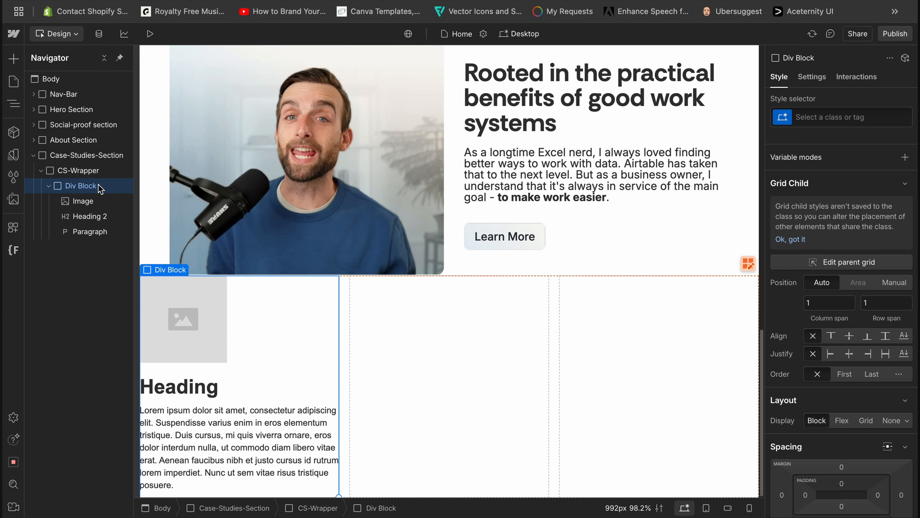
pyautogui.press('super+e')
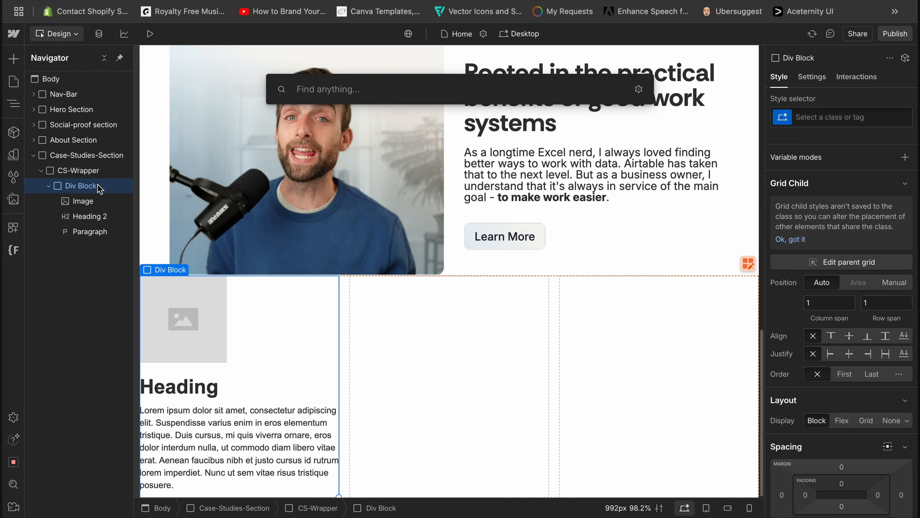
pyautogui.write('link')
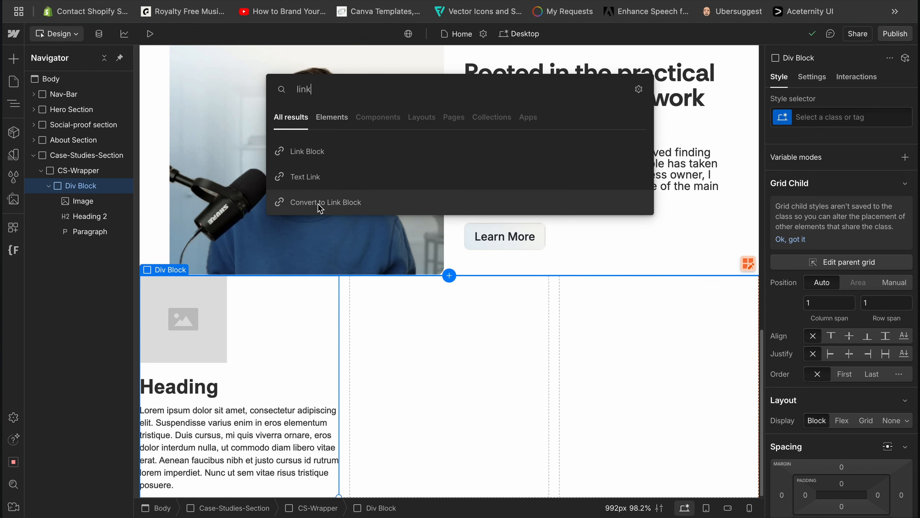
pyautogui.click(321, 175)
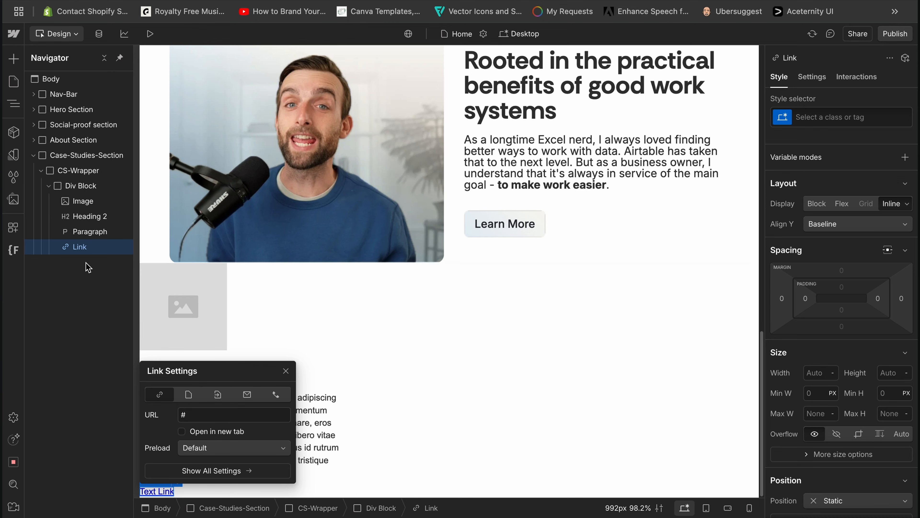
# Set the left and right padding of the card div block inside CS-Wrapper to 1rem variables
pyautogui.click(285, 370)
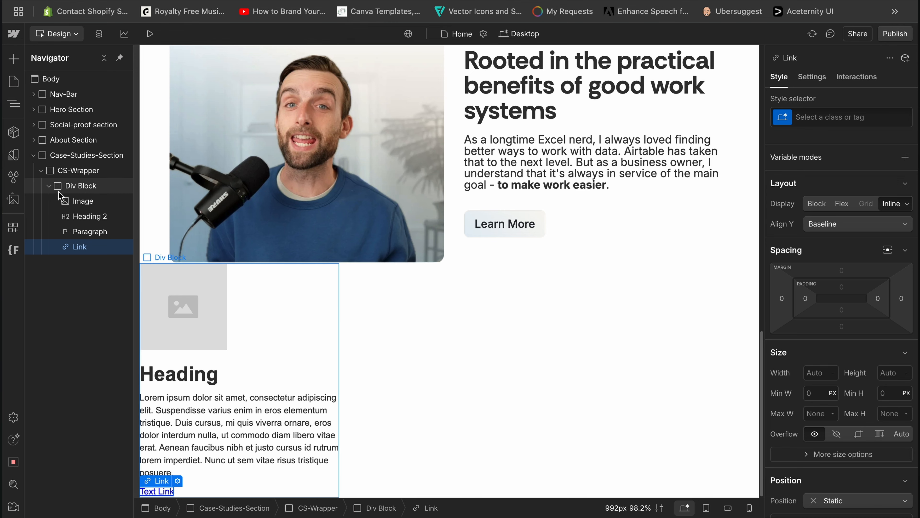
pyautogui.click(78, 186)
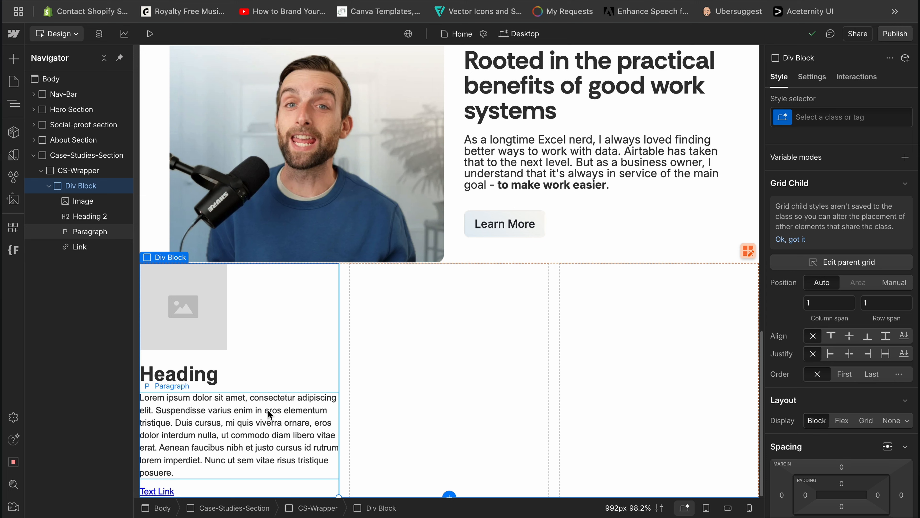
pyautogui.scroll(-2, 845, 428)
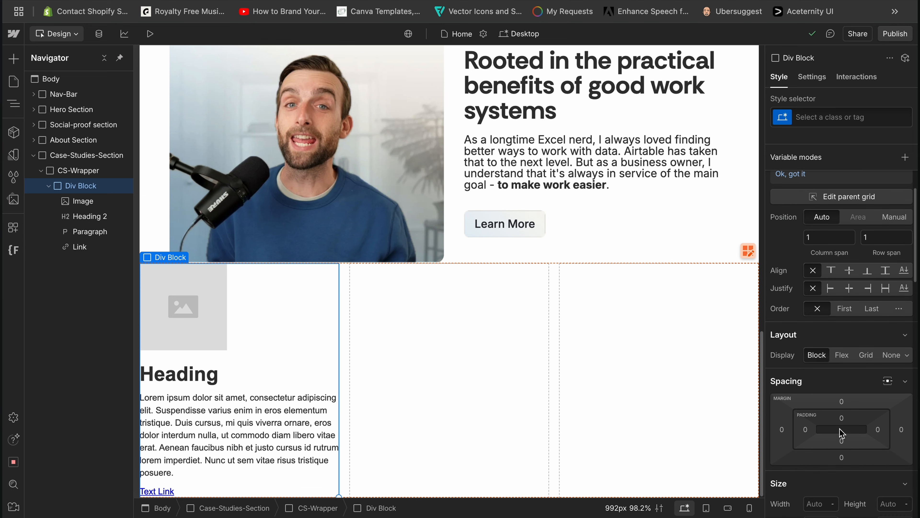
pyautogui.click(809, 434)
pyautogui.click(889, 449)
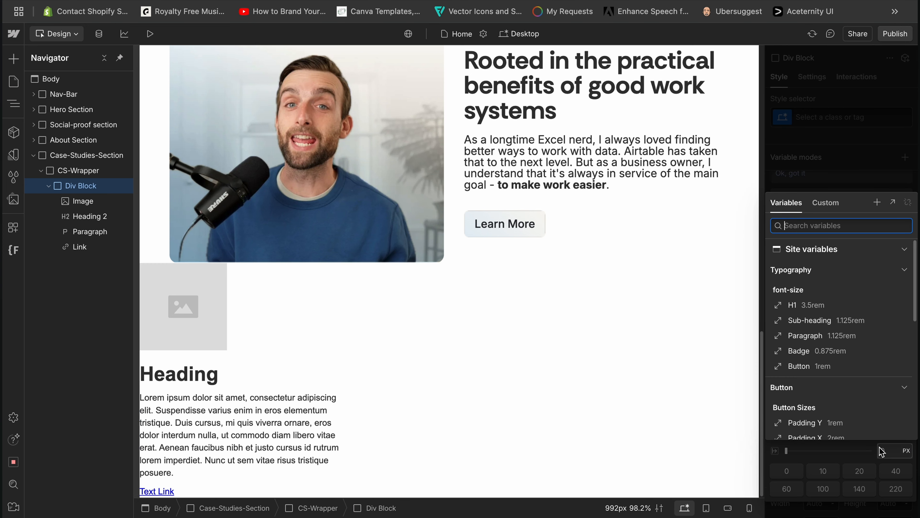
pyautogui.scroll(-5, 832, 326)
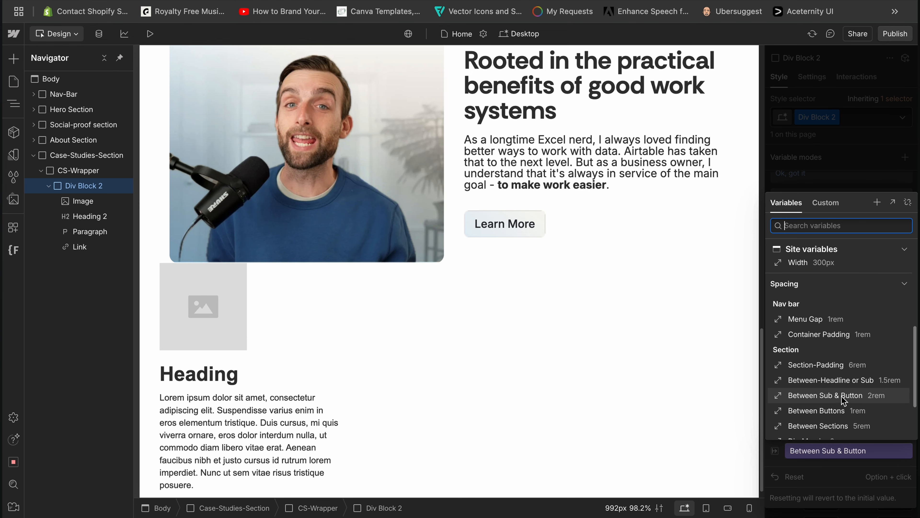
pyautogui.click(850, 417)
pyautogui.click(878, 429)
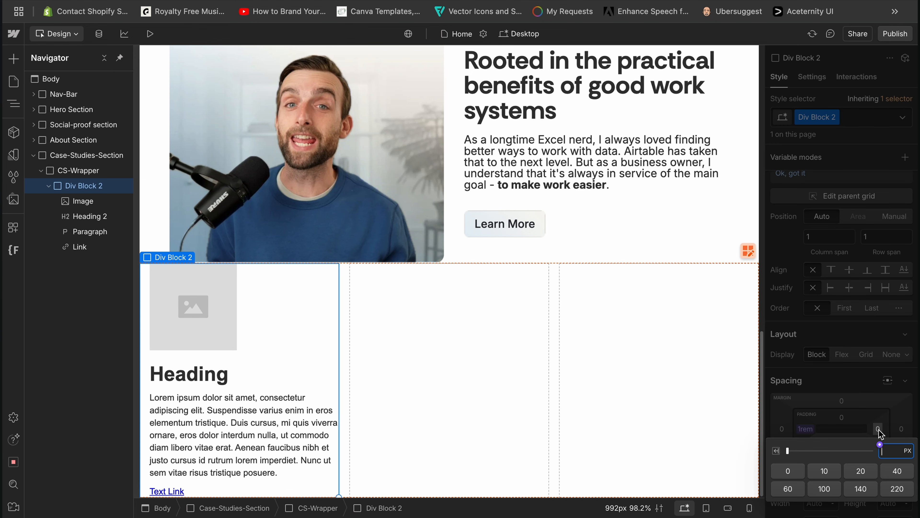
pyautogui.click(879, 444)
pyautogui.scroll(-5, 844, 326)
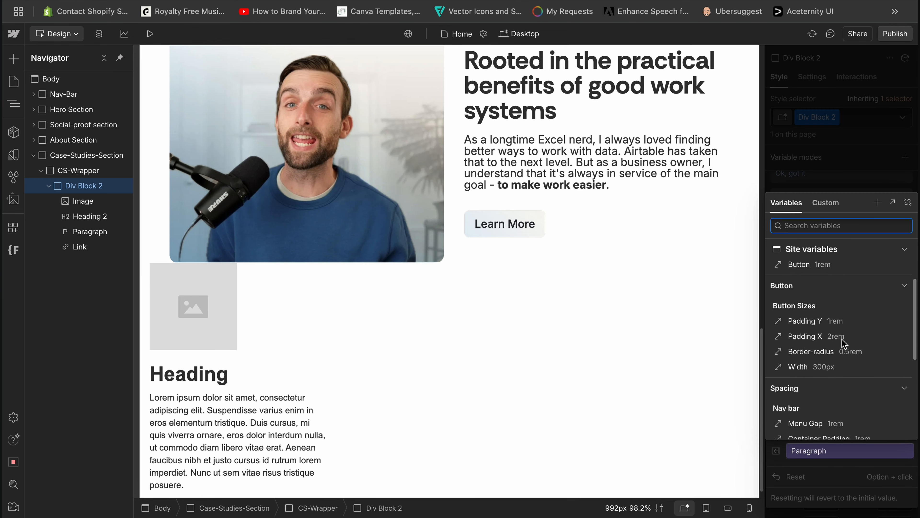
pyautogui.click(808, 300)
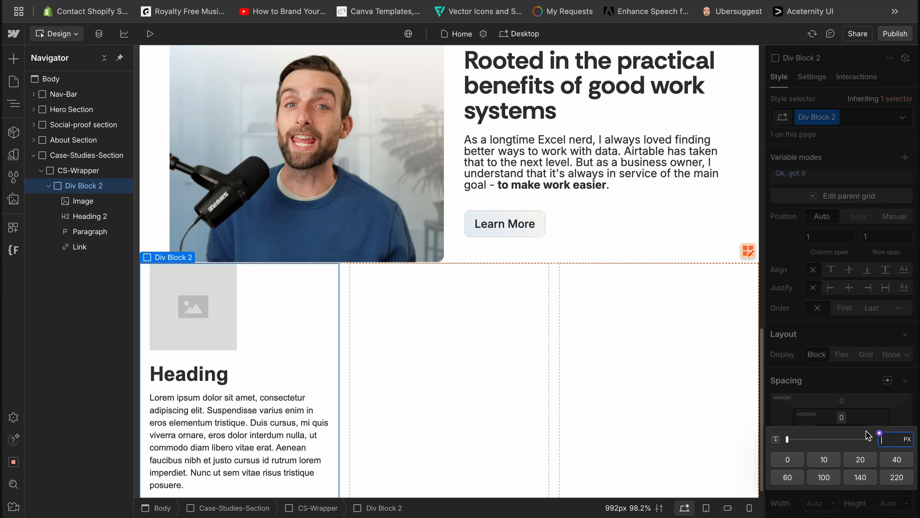
# Set the card div block's top padding to the Container Padding variable and its bottom padding to a 1rem variable
pyautogui.click(880, 433)
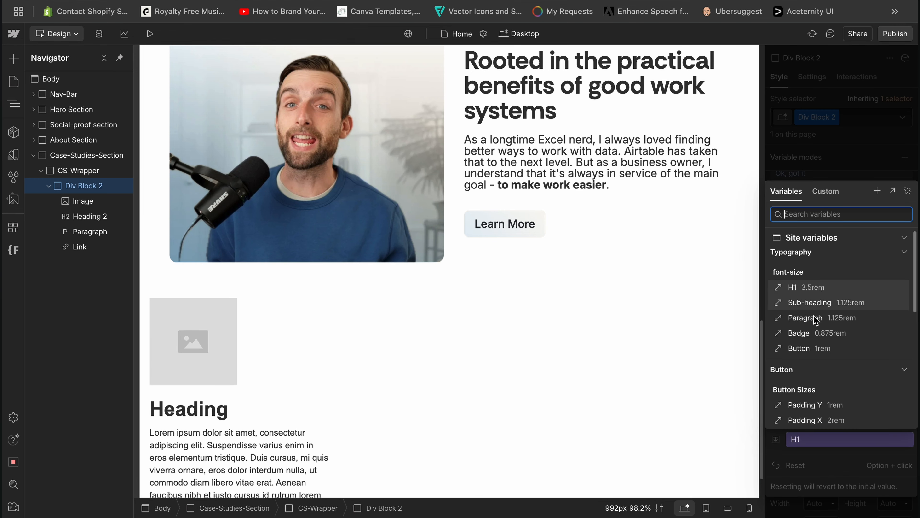
pyautogui.scroll(-5, 815, 319)
pyautogui.click(835, 346)
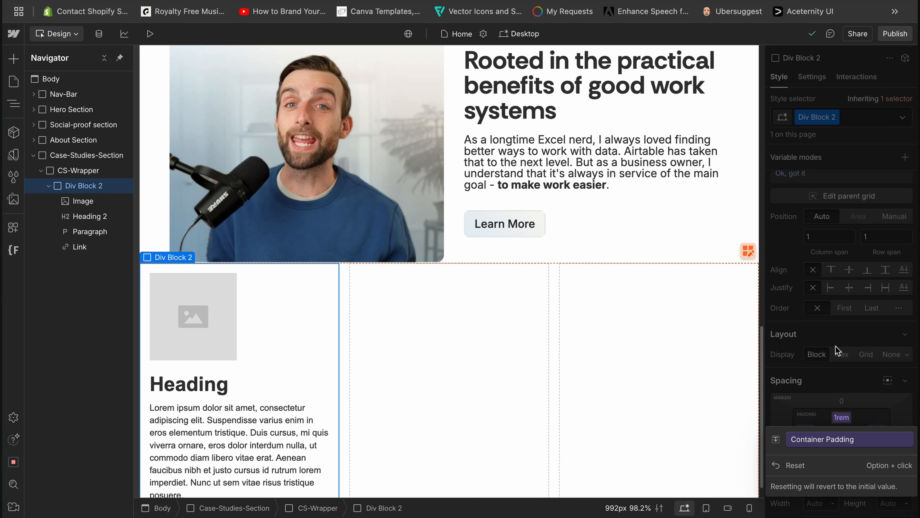
pyautogui.click(853, 409)
pyautogui.click(845, 443)
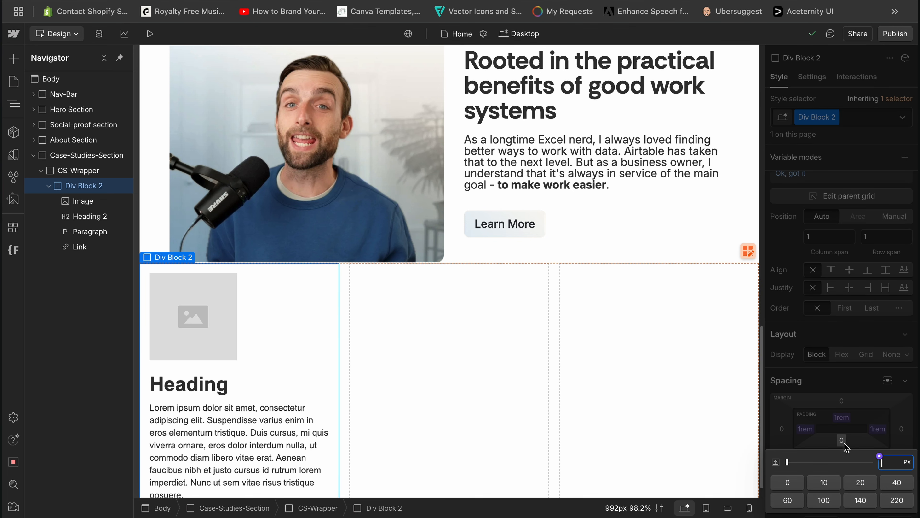
pyautogui.click(883, 449)
pyautogui.scroll(-4, 834, 319)
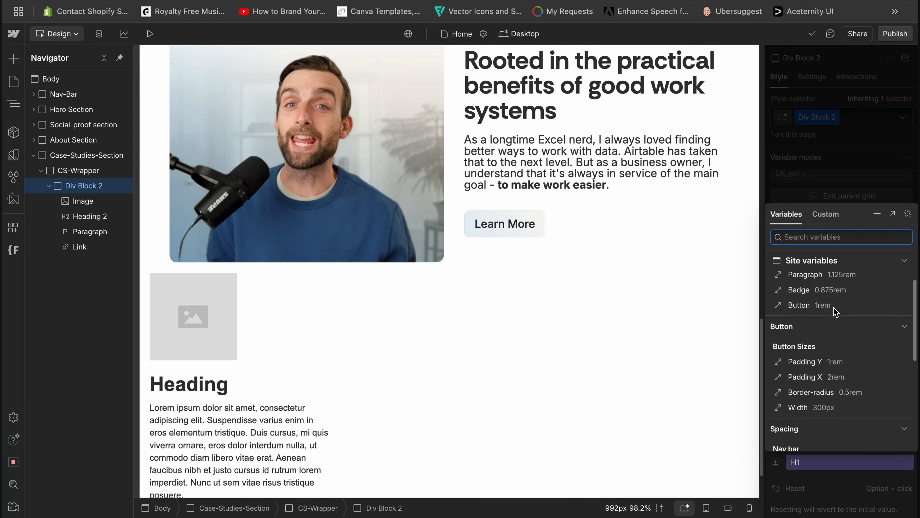
pyautogui.click(819, 357)
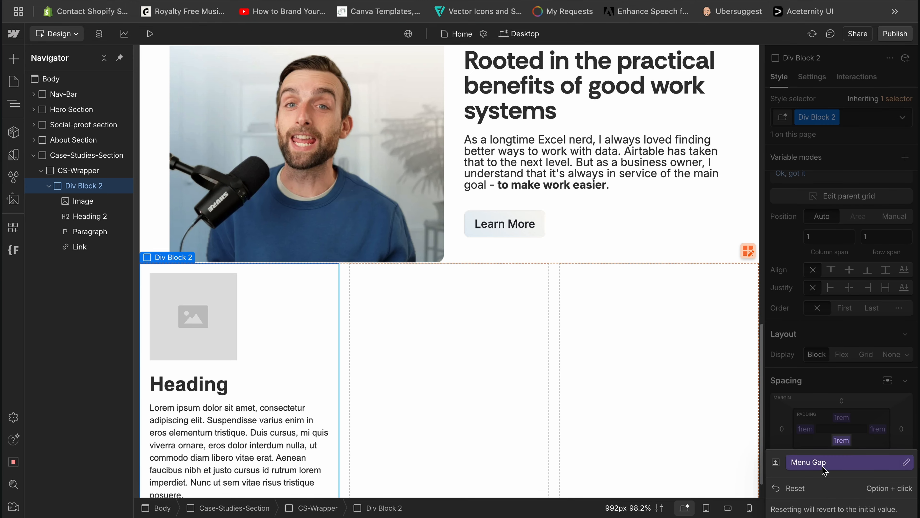
pyautogui.click(832, 465)
pyautogui.scroll(-4, 830, 362)
pyautogui.click(825, 301)
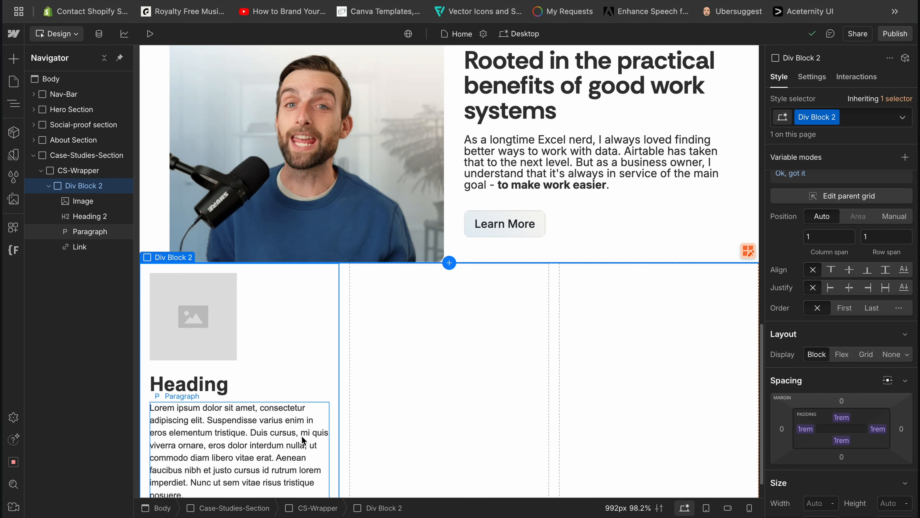
# Set the About Section's bottom margin to the Section-Padding variable
pyautogui.scroll(-1, 250, 359)
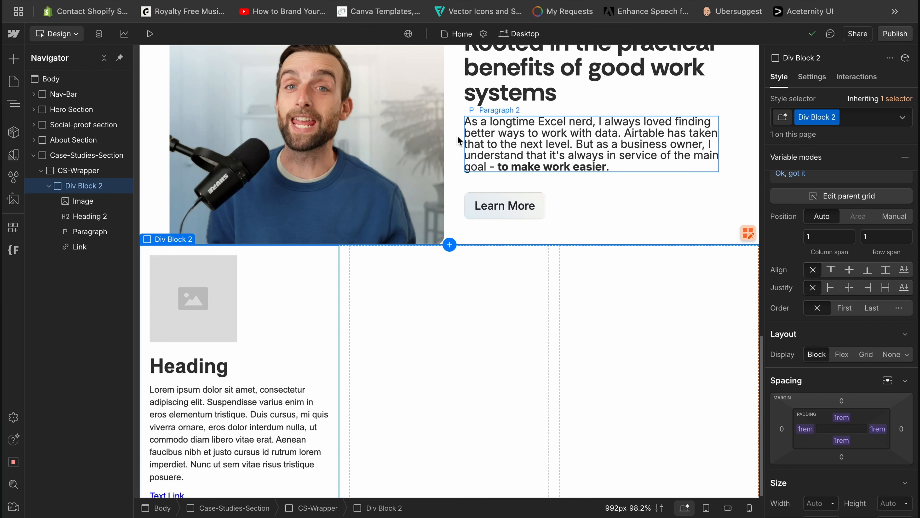
pyautogui.click(73, 145)
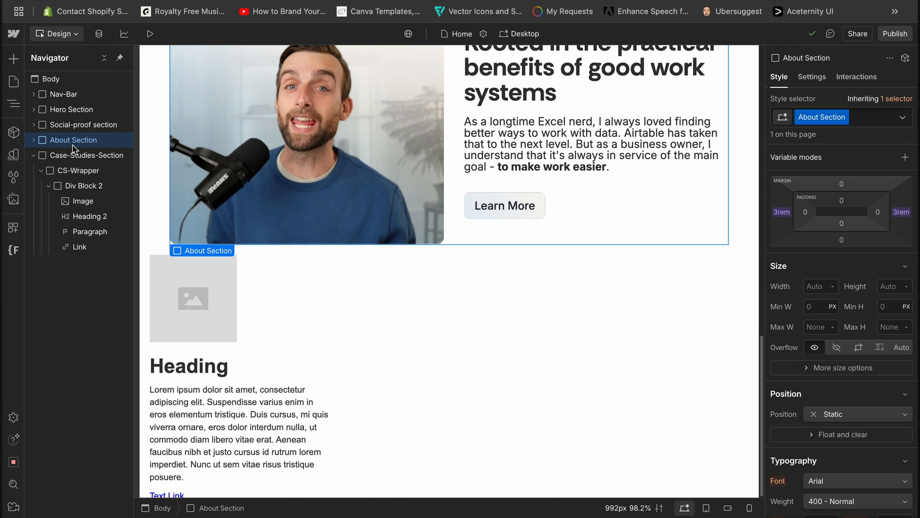
pyautogui.click(844, 241)
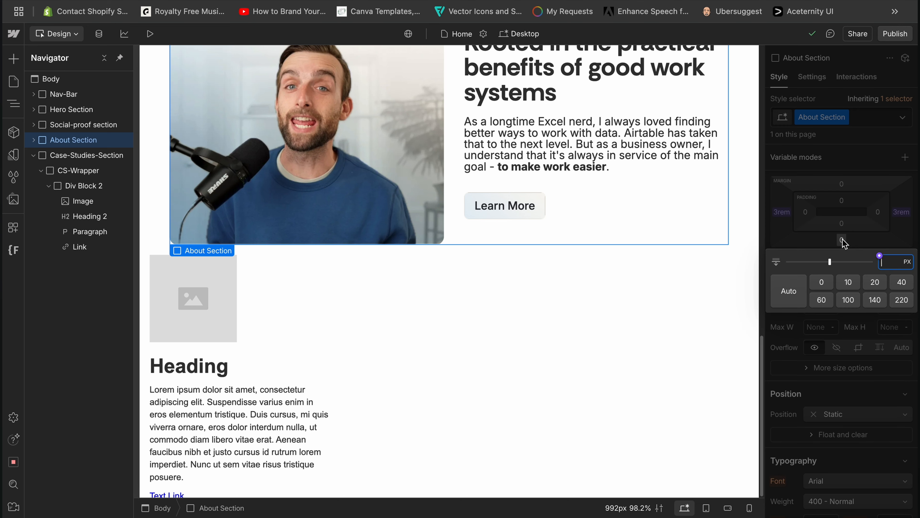
pyautogui.click(880, 260)
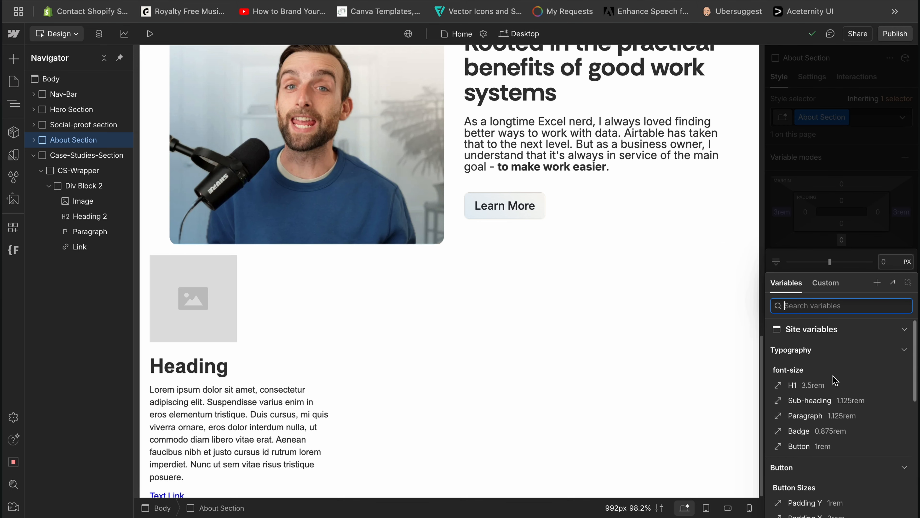
pyautogui.scroll(-4, 835, 380)
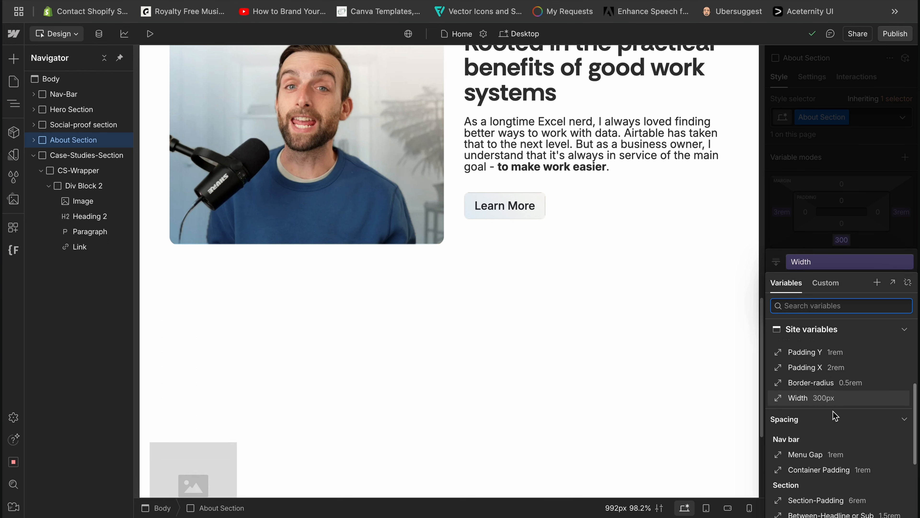
pyautogui.click(833, 454)
pyautogui.scroll(-3, 840, 454)
pyautogui.click(839, 450)
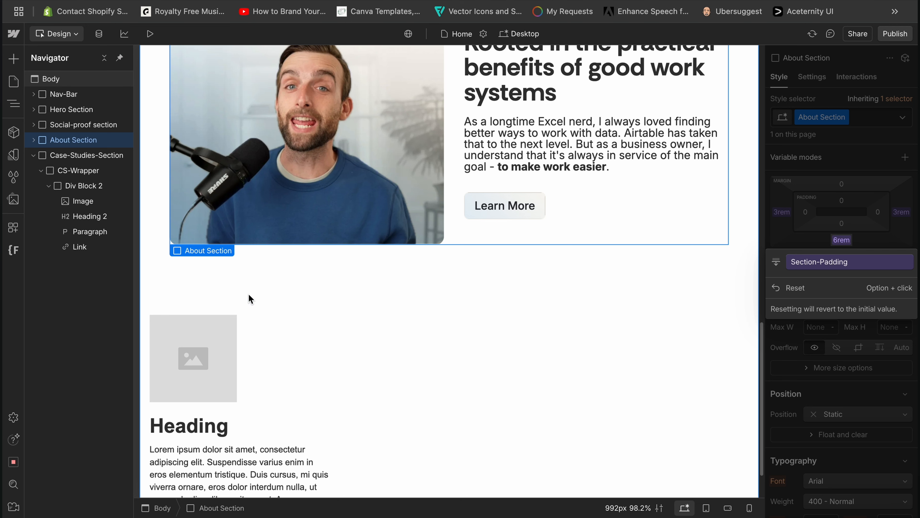
# Add a Collection List inside Case-Studies-Section
pyautogui.scroll(-2, 536, 367)
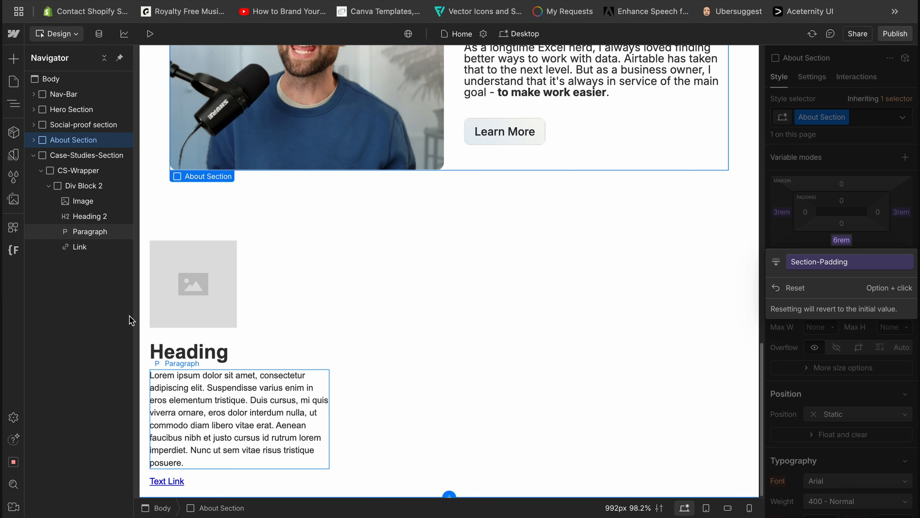
pyautogui.click(80, 159)
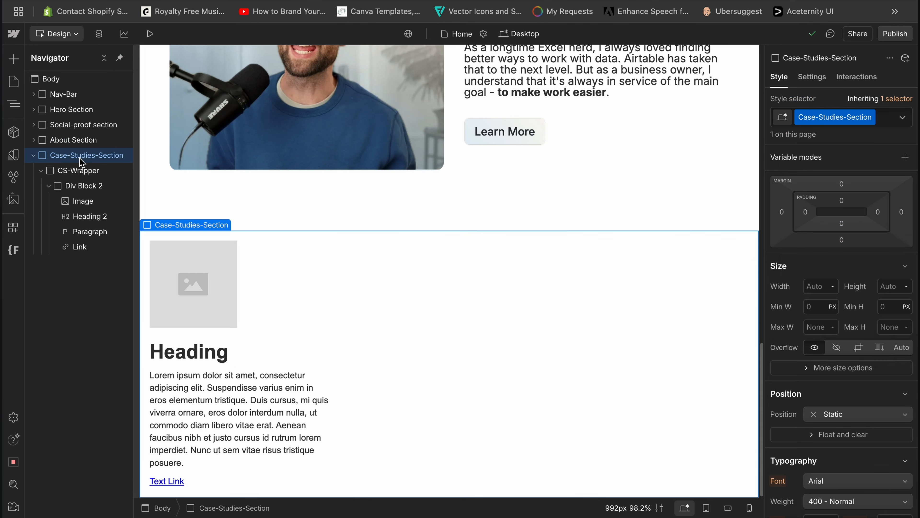
pyautogui.click(41, 170)
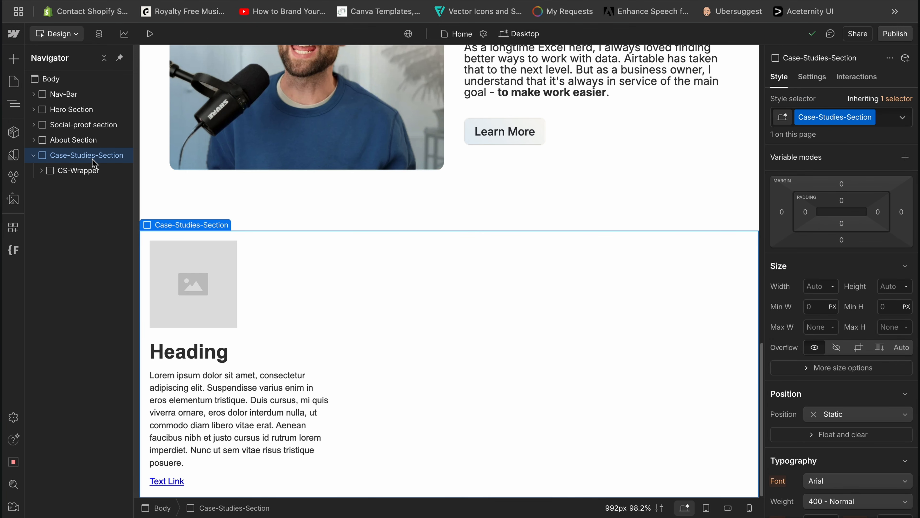
pyautogui.press('super+k')
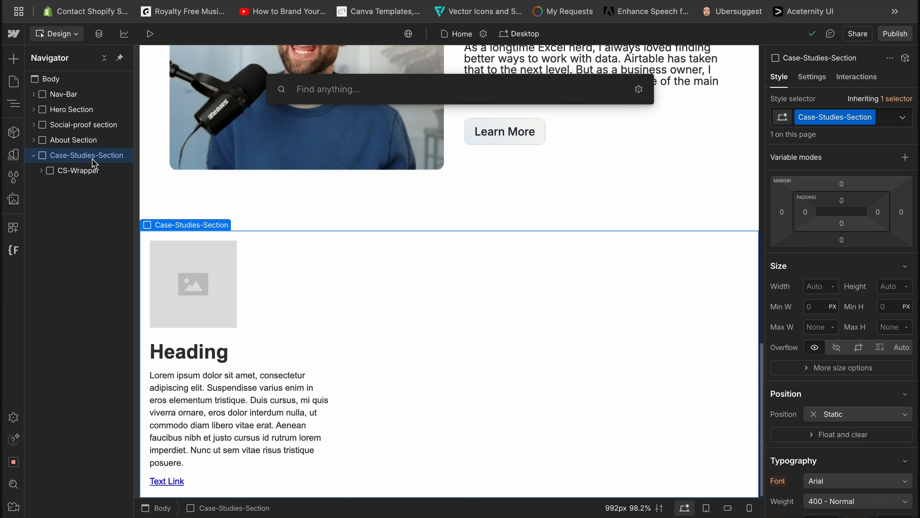
pyautogui.write('col')
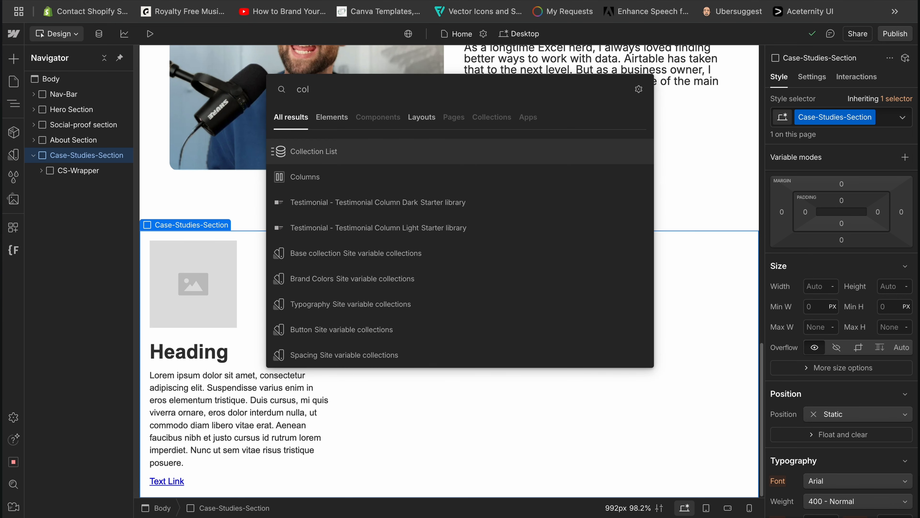
pyautogui.click(320, 151)
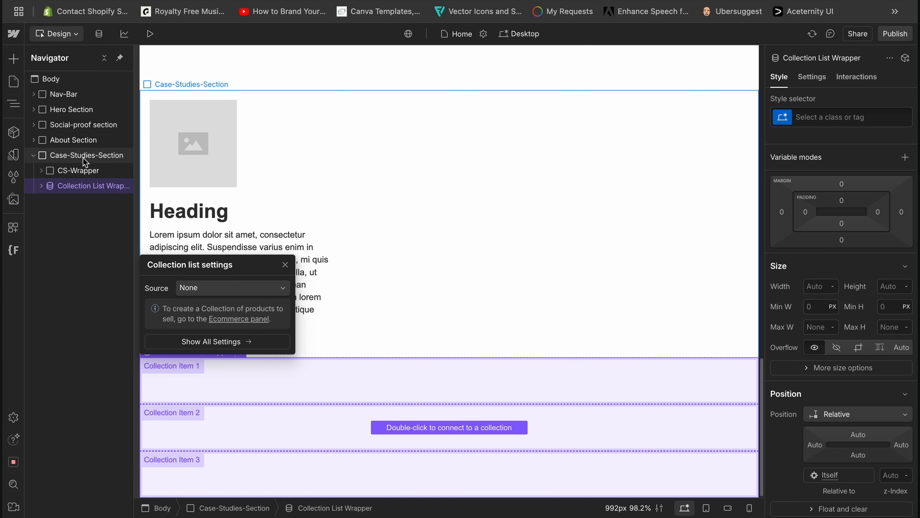
# Move the Collection List Wrapper above CS-Wrapper and try to nest CS-Wrapper inside it
pyautogui.moveTo(75, 190); pyautogui.dragTo(85, 170)
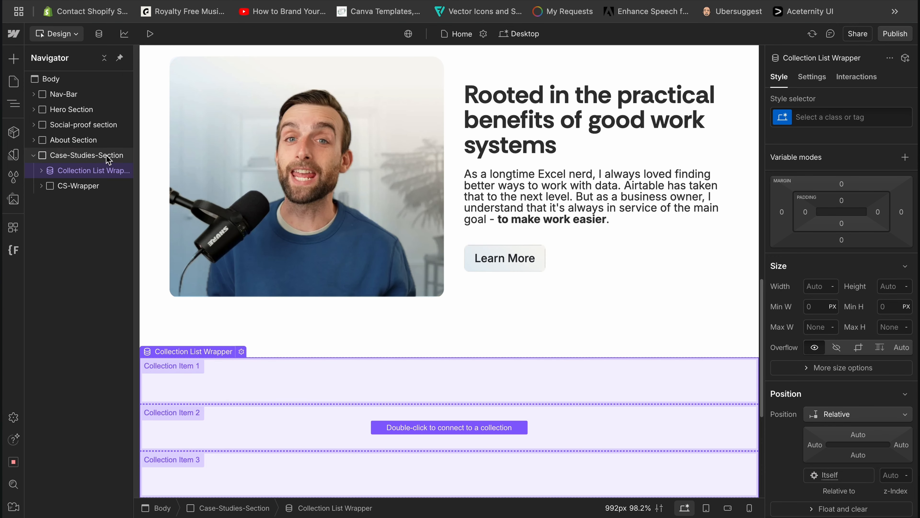
pyautogui.moveTo(78, 185); pyautogui.dragTo(86, 176)
pyautogui.click(86, 175)
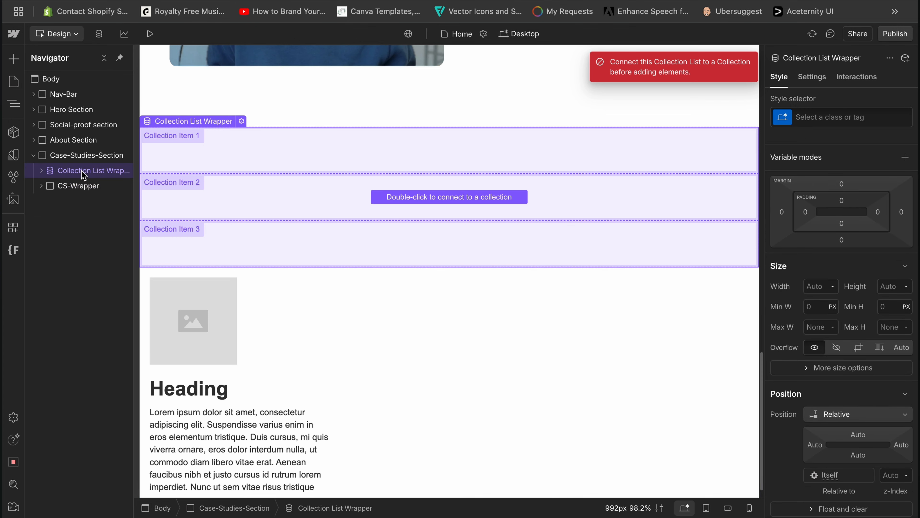
# Connect the collection list to the Case Studies CMS collection as its source and close its settings
pyautogui.click(241, 122)
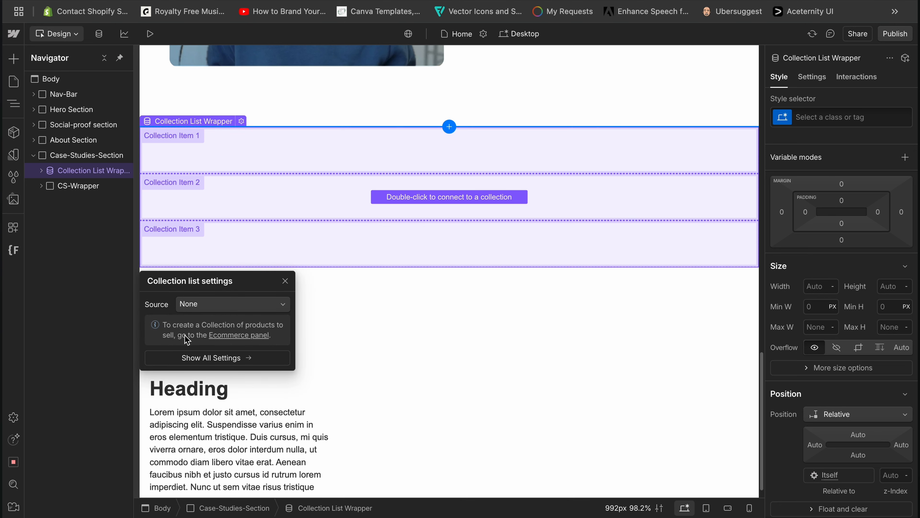
pyautogui.click(192, 308)
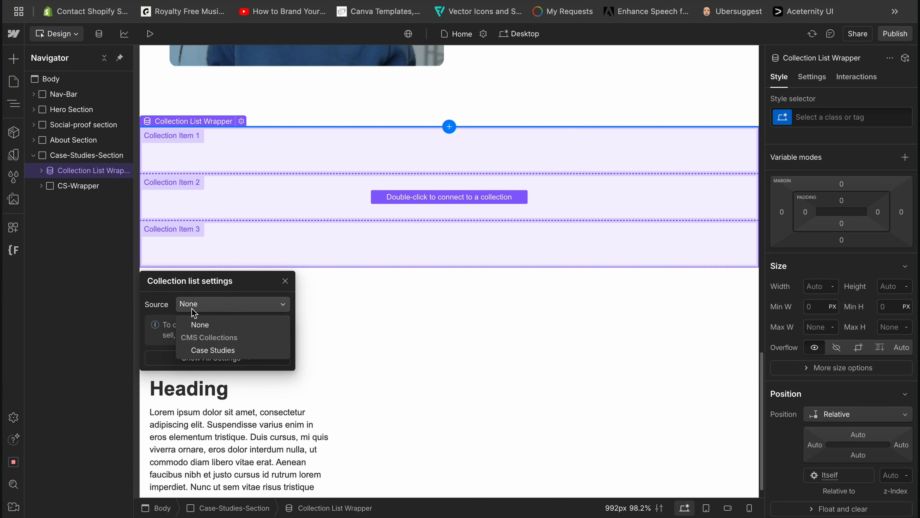
pyautogui.click(203, 348)
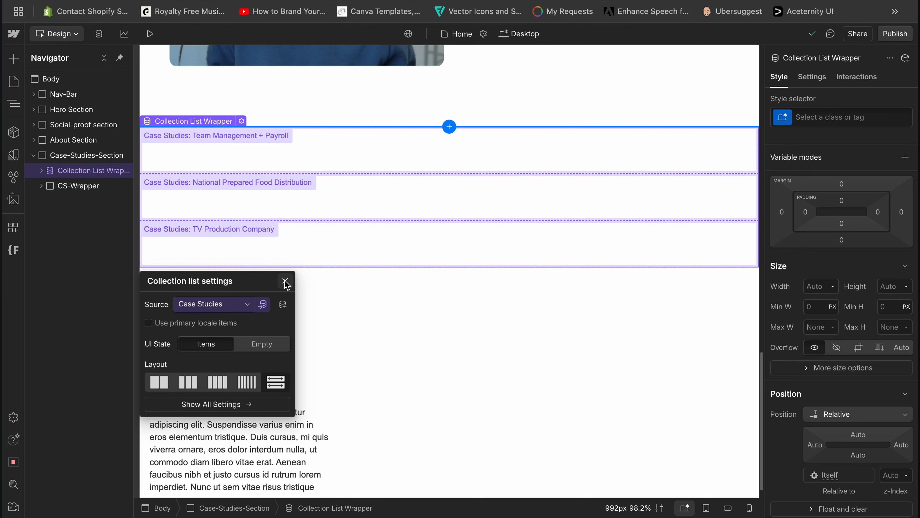
pyautogui.click(285, 282)
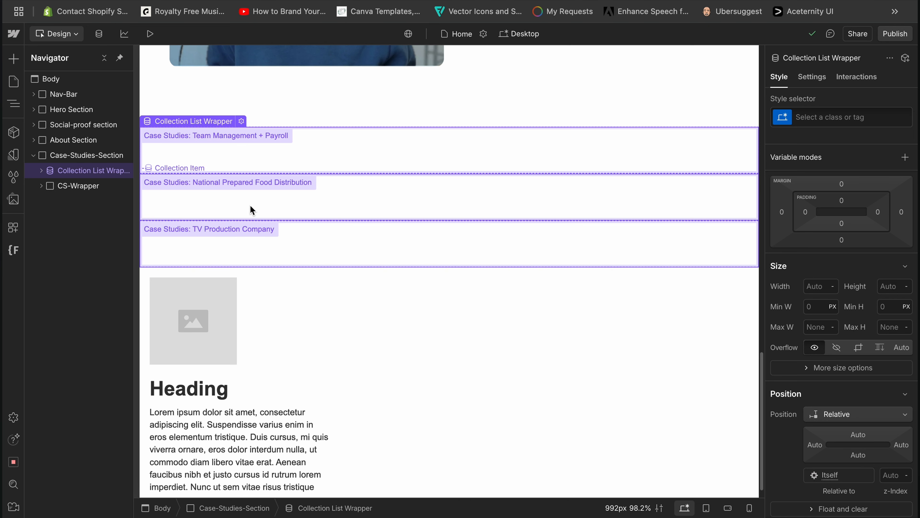
# Nest CS-Wrapper inside the Collection Item of the collection list
pyautogui.click(41, 170)
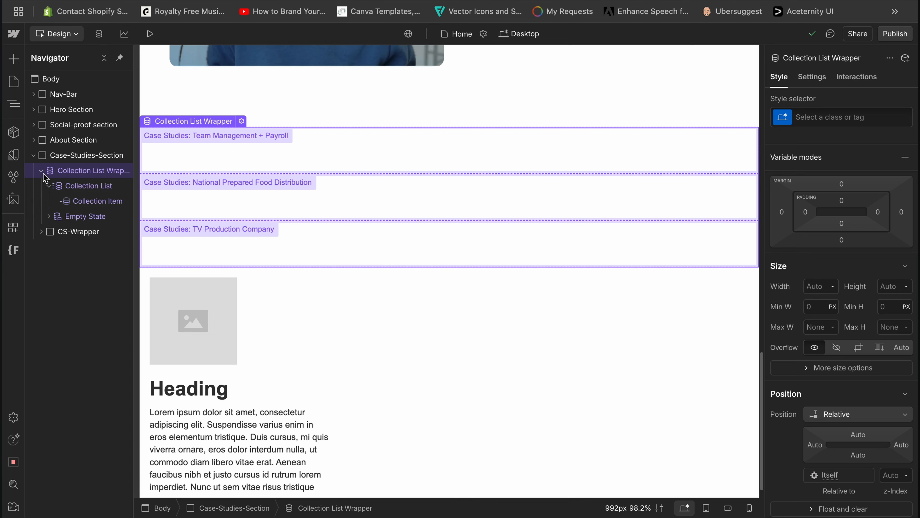
pyautogui.click(102, 205)
pyautogui.click(72, 235)
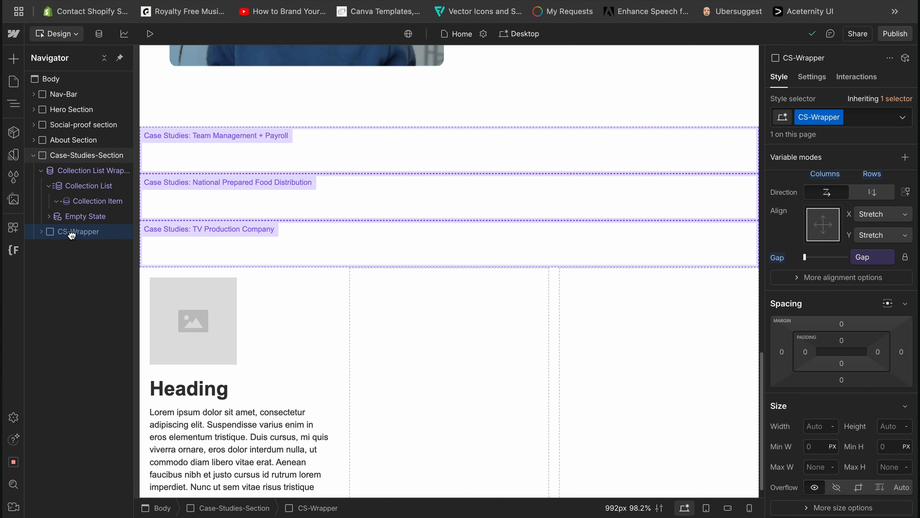
pyautogui.moveTo(74, 230); pyautogui.dragTo(88, 213)
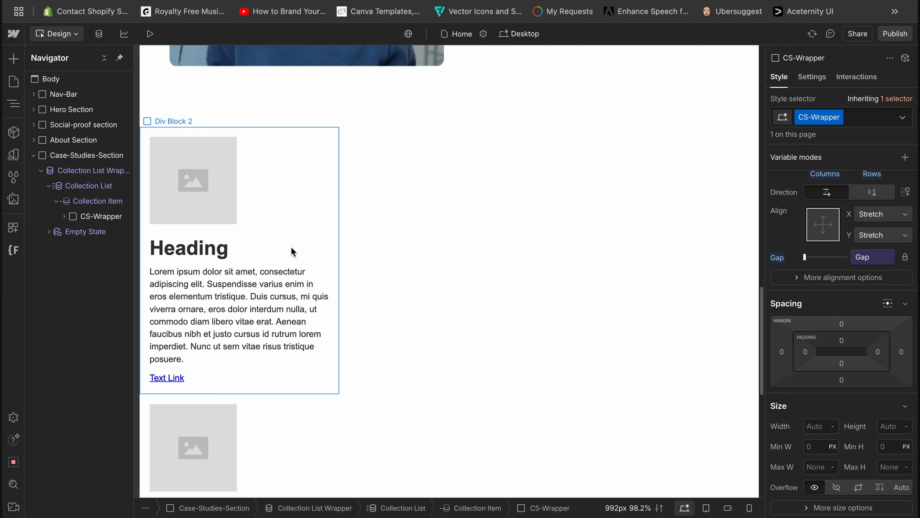
# Set the layout of the Case Studies collection list to three columns
pyautogui.scroll(-2, 295, 254)
pyautogui.scroll(-6, 300, 279)
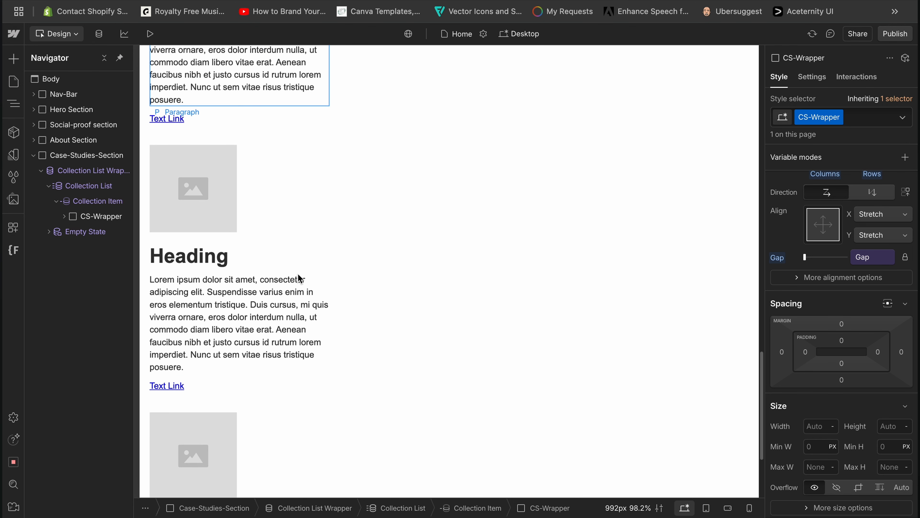
pyautogui.scroll(-3, 300, 278)
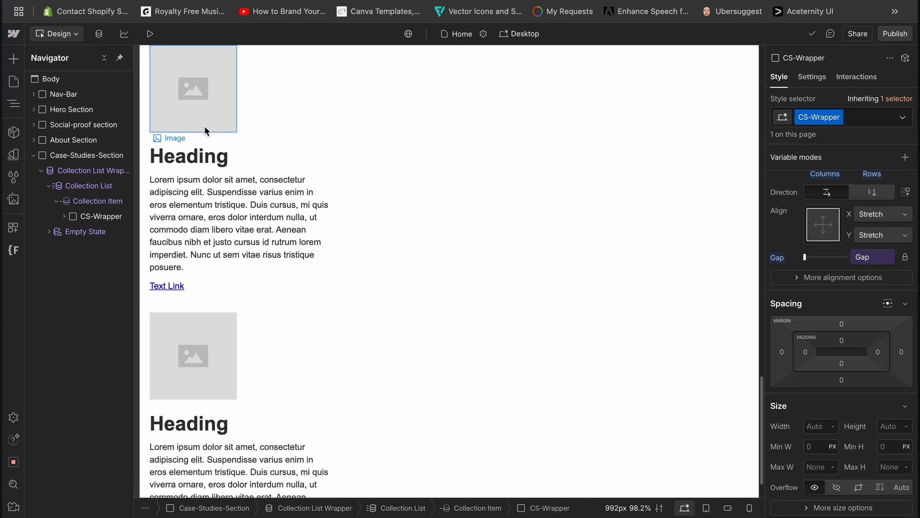
pyautogui.scroll(-2, 237, 265)
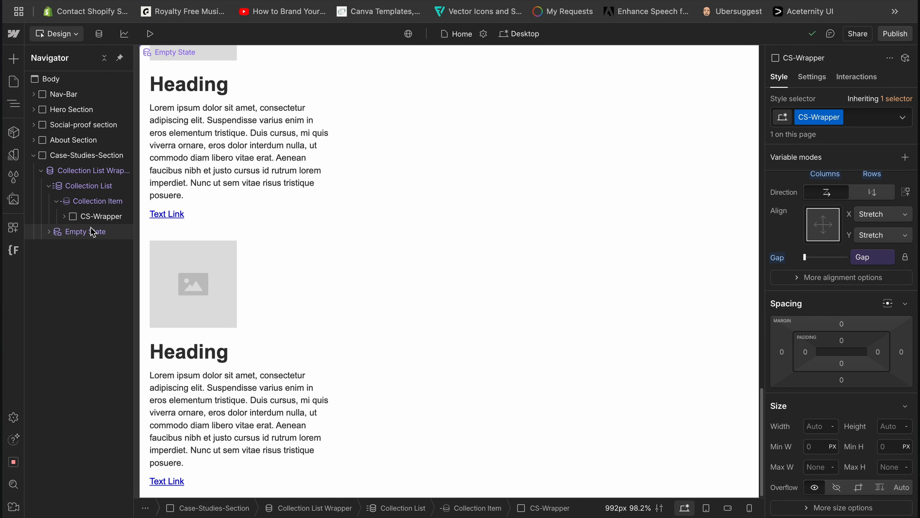
pyautogui.scroll(2, 398, 319)
pyautogui.scroll(-1, 402, 321)
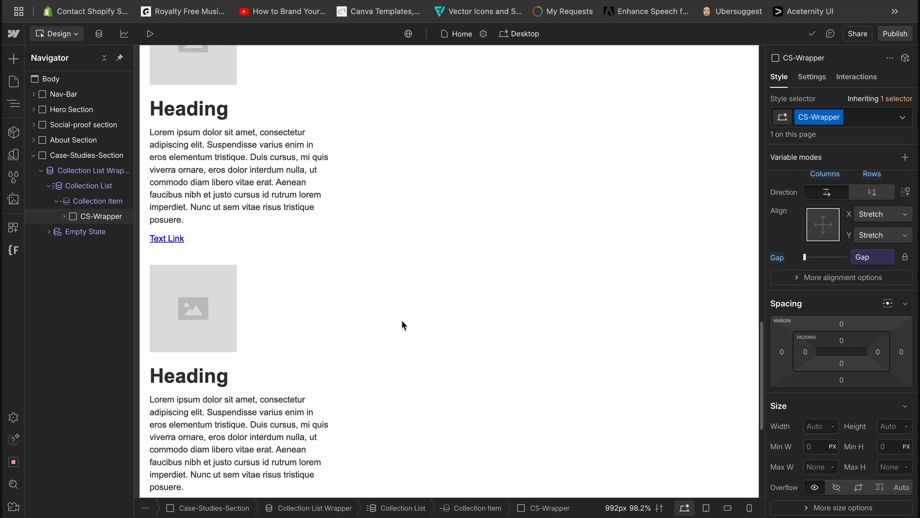
pyautogui.scroll(5, 402, 321)
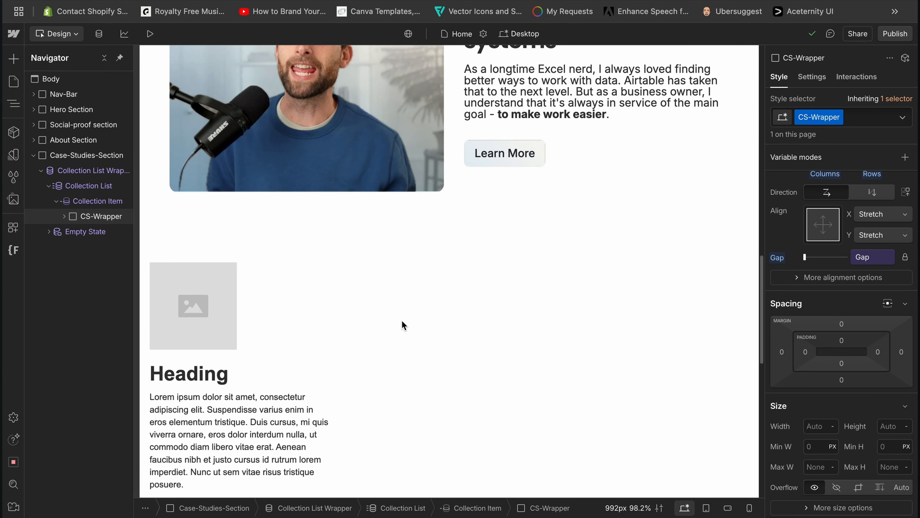
pyautogui.click(79, 187)
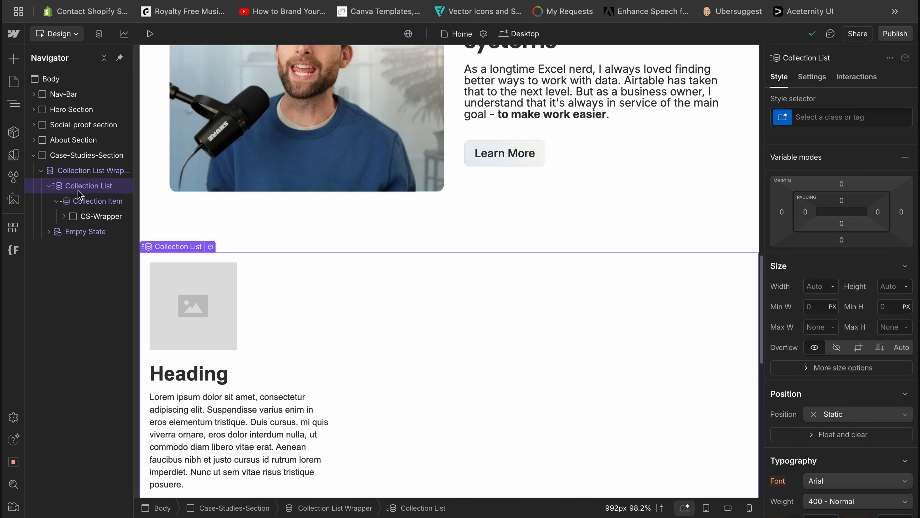
pyautogui.click(813, 77)
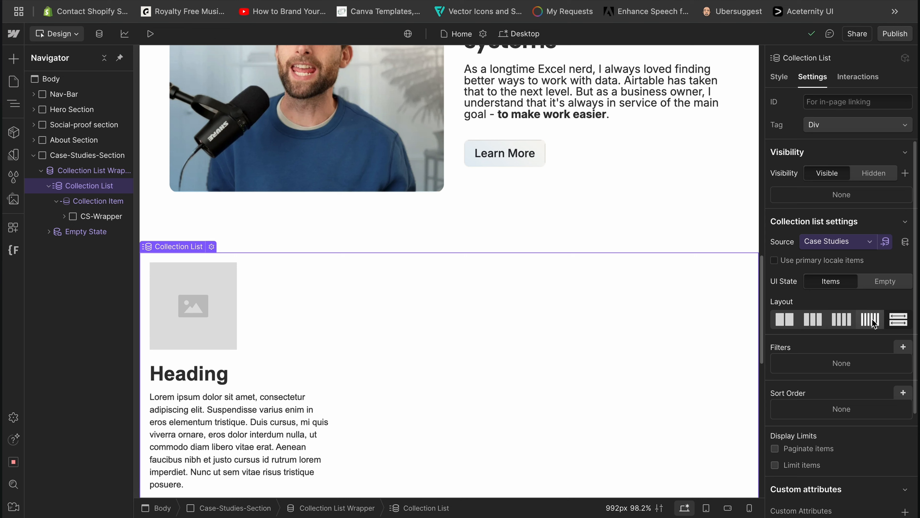
pyautogui.click(813, 320)
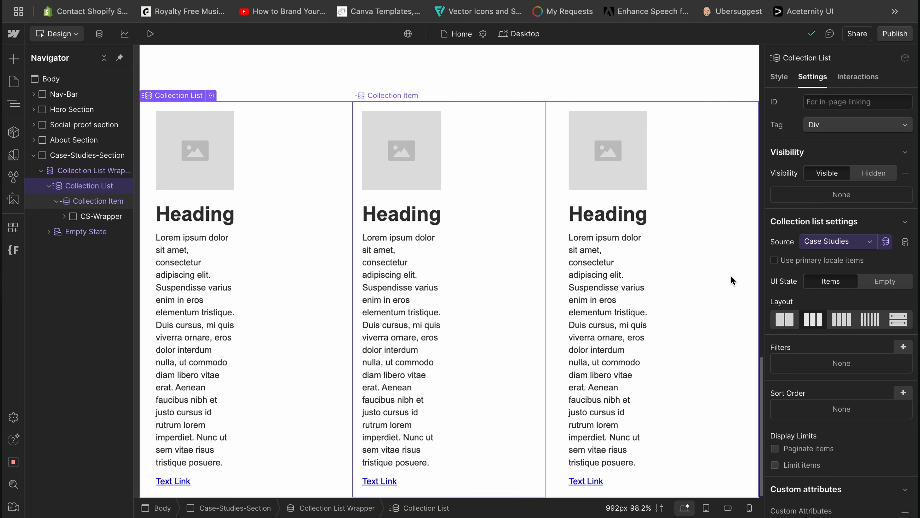
# Set the left and right padding of the Collection Item to 0
pyautogui.click(779, 77)
pyautogui.click(95, 201)
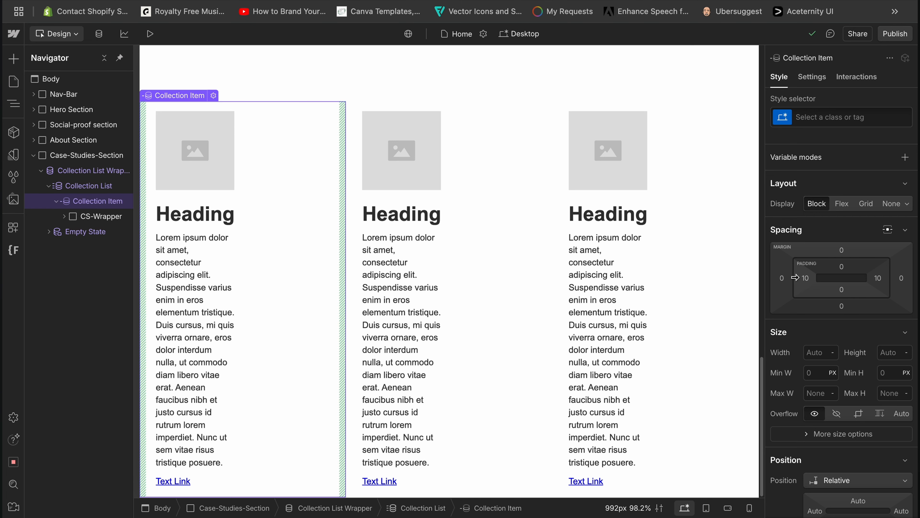
pyautogui.click(805, 278)
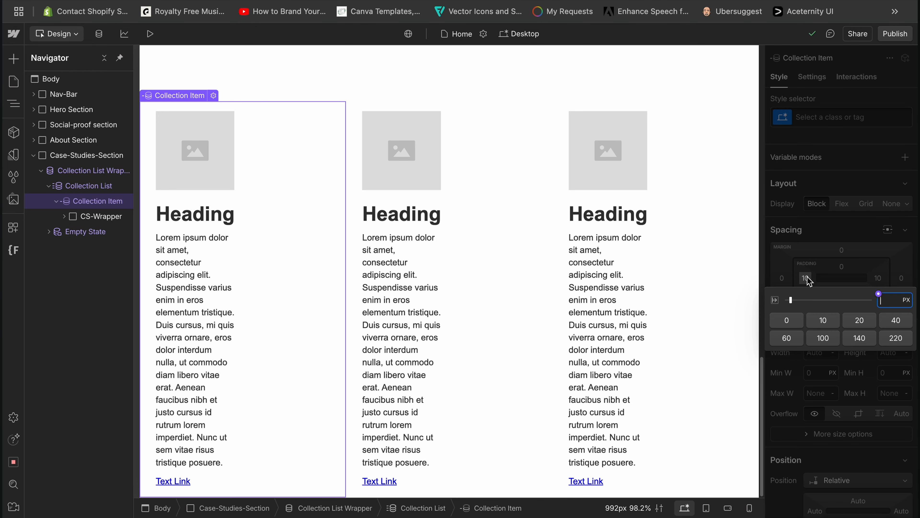
pyautogui.click(789, 321)
pyautogui.click(878, 277)
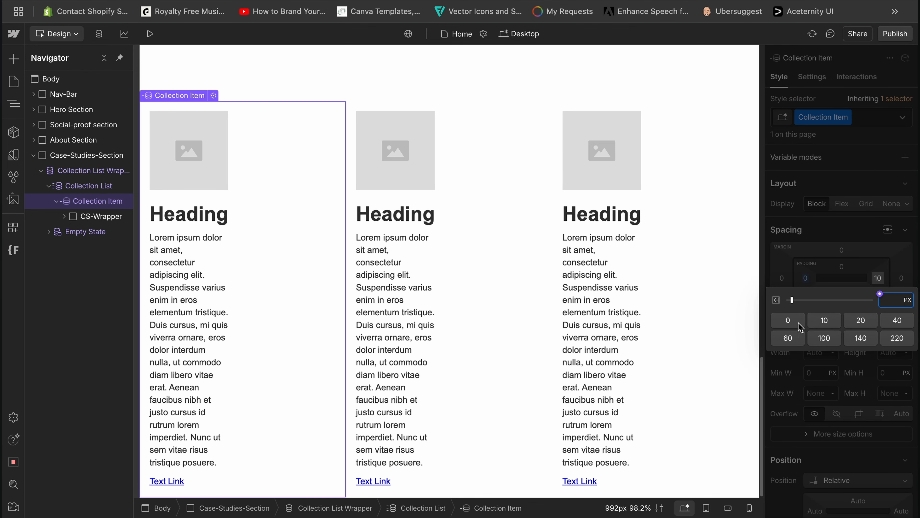
pyautogui.click(800, 325)
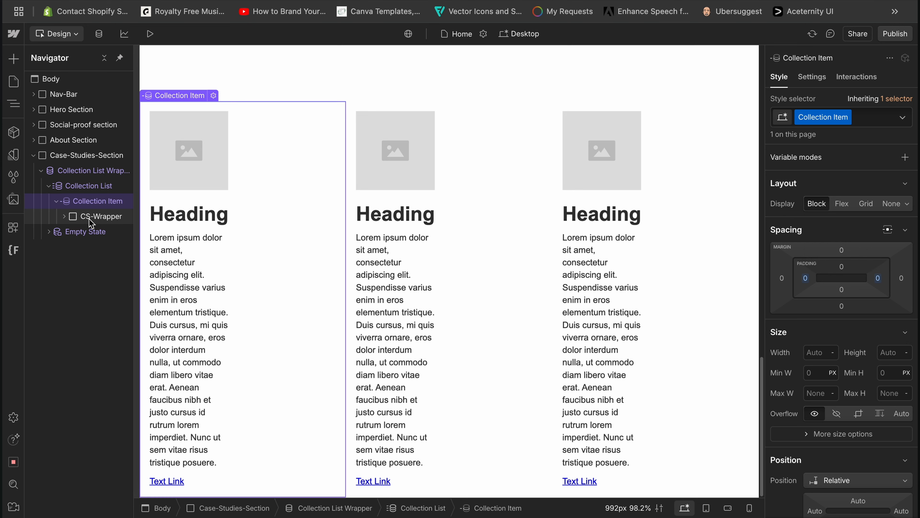
# Set the grid of CS-Wrapper inside the Collection Item to 1 column
pyautogui.click(100, 218)
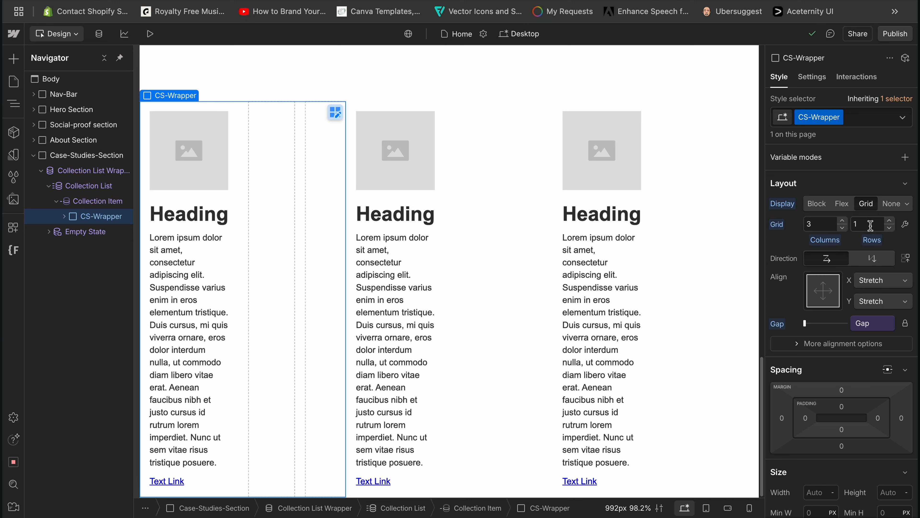
pyautogui.click(821, 223)
pyautogui.write('1')
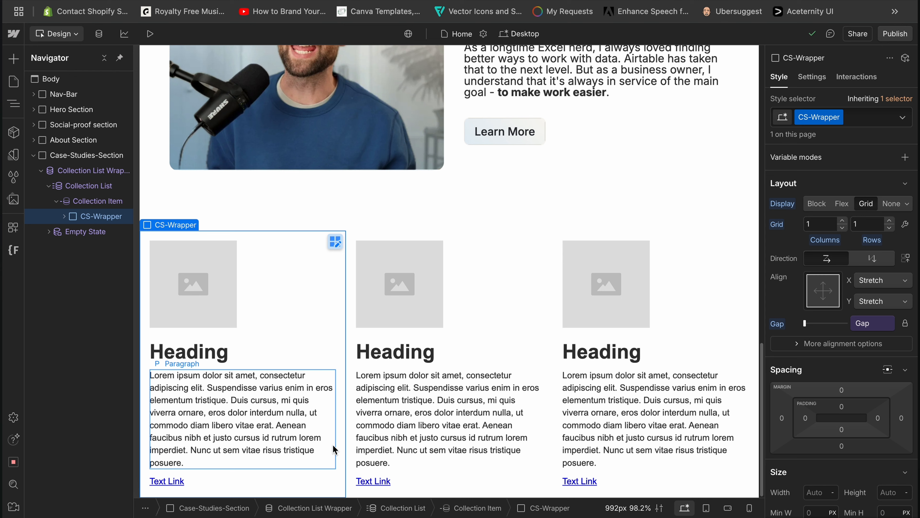
# Connect the card's placeholder image to the Case Studies Icon field and close the image settings
pyautogui.click(185, 286)
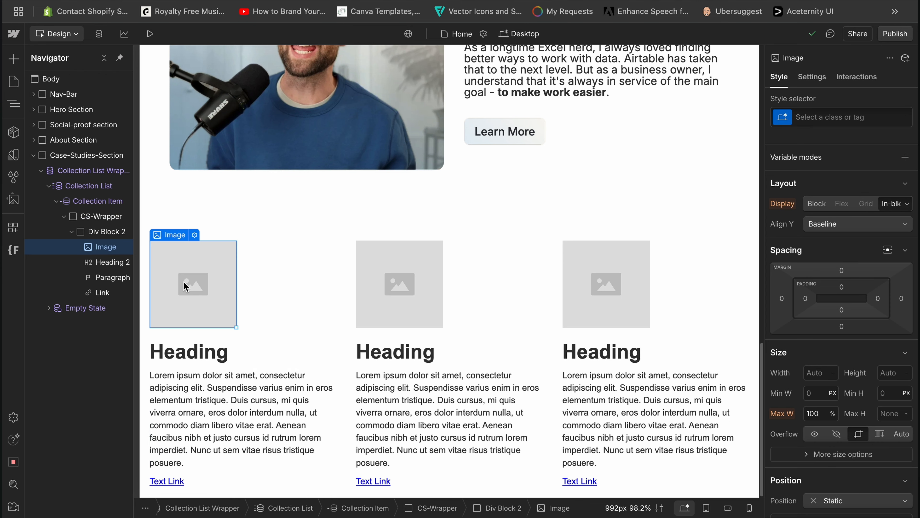
pyautogui.click(195, 235)
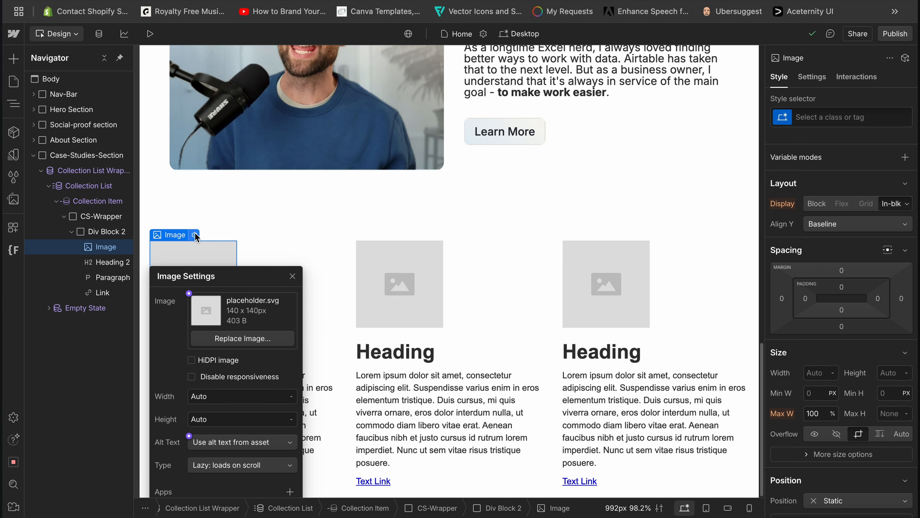
pyautogui.click(188, 293)
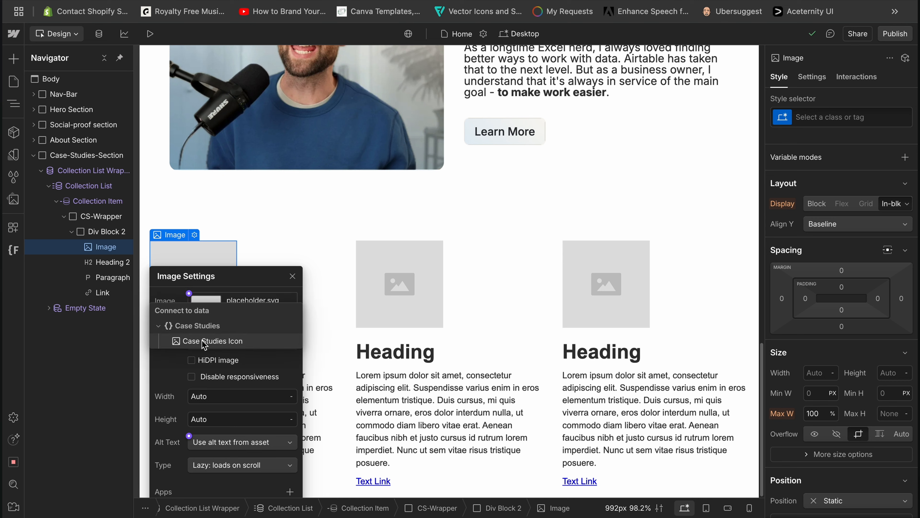
pyautogui.click(215, 343)
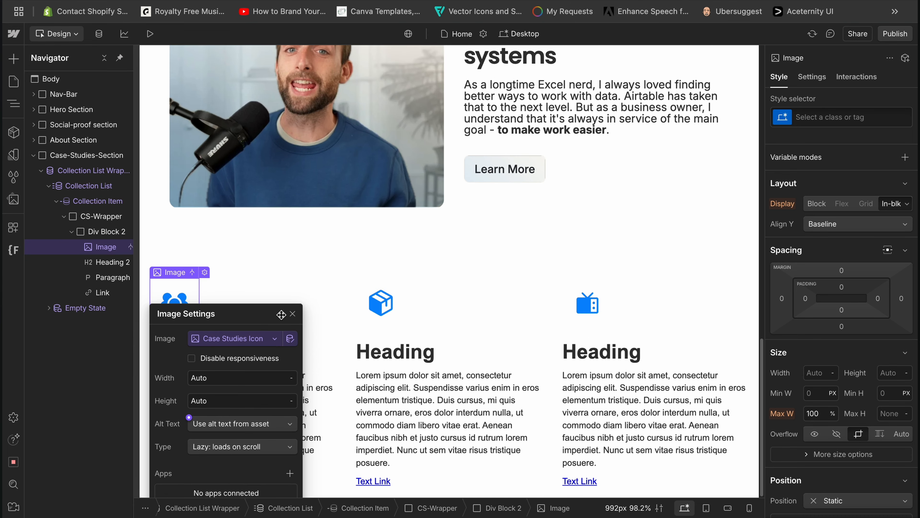
pyautogui.click(293, 314)
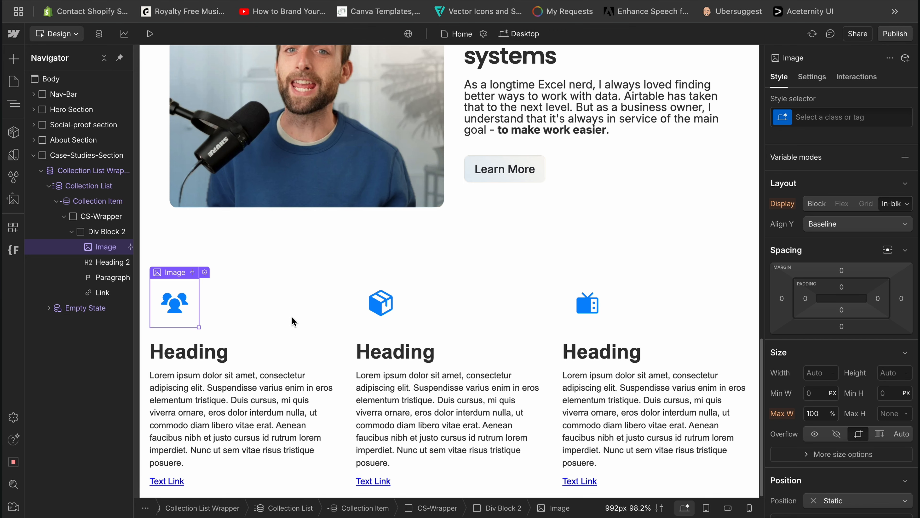
# Connect the card heading's text to the H3 Header field of Case Studies and close its settings
pyautogui.click(195, 349)
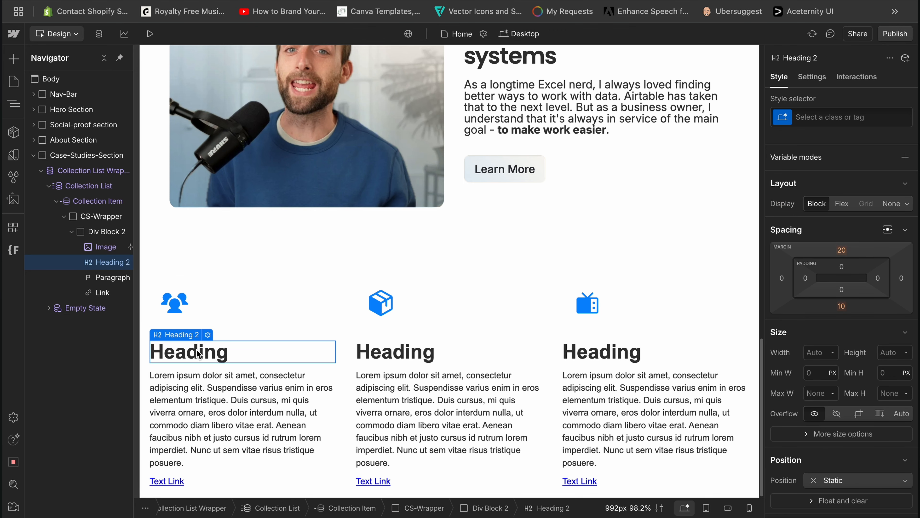
pyautogui.click(208, 334)
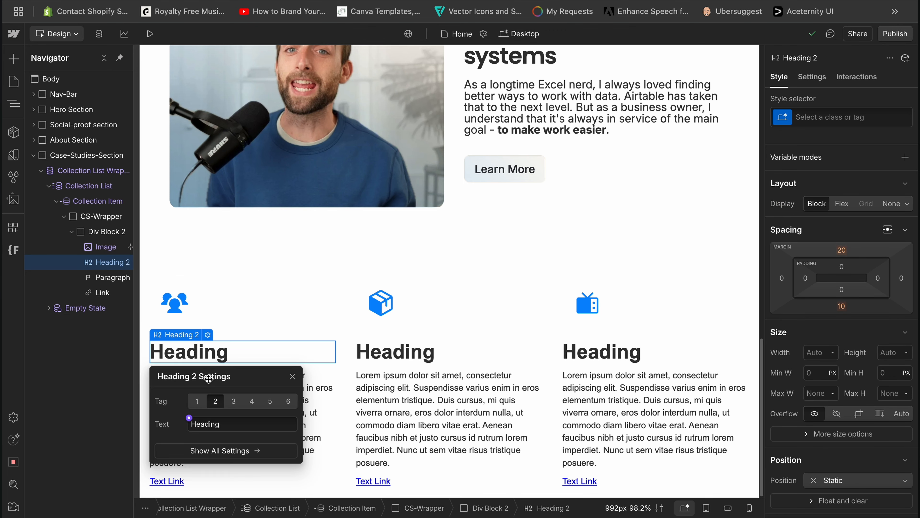
pyautogui.click(188, 417)
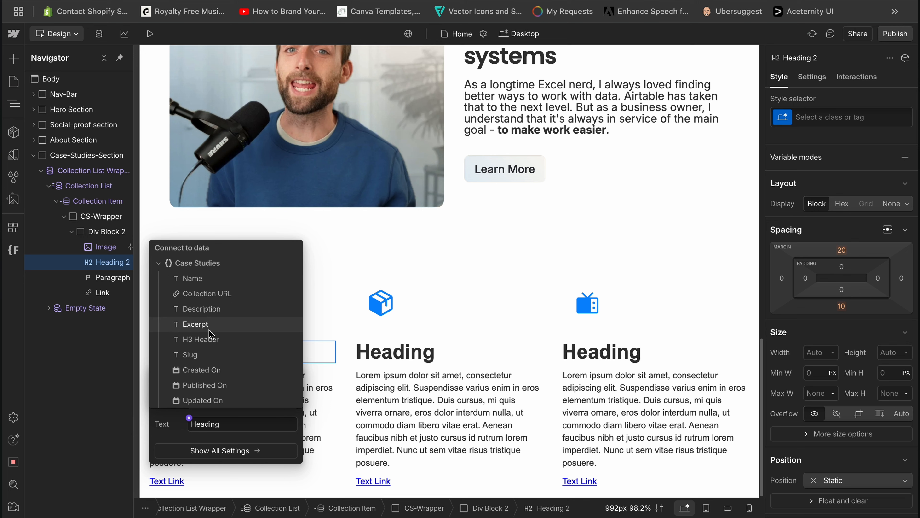
pyautogui.click(214, 341)
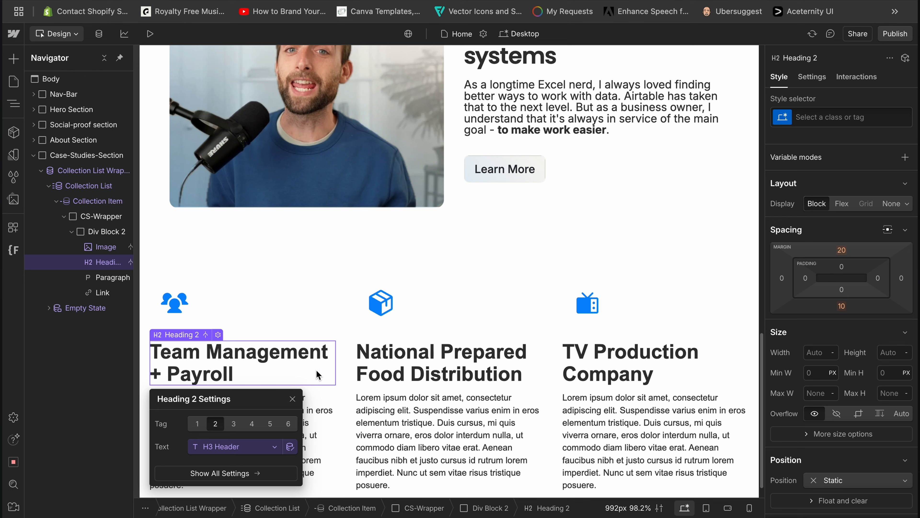
pyautogui.click(292, 399)
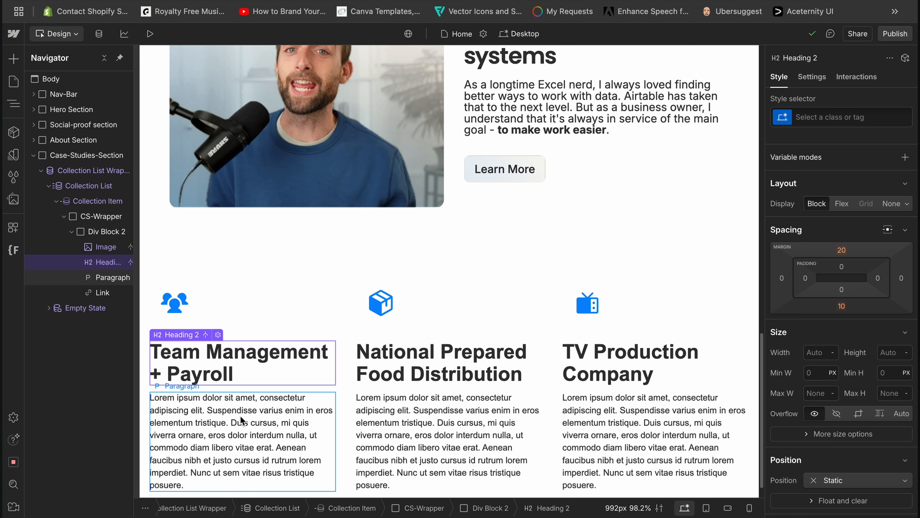
# Connect the card paragraph's text to the Description field of Case Studies and close its settings
pyautogui.click(242, 421)
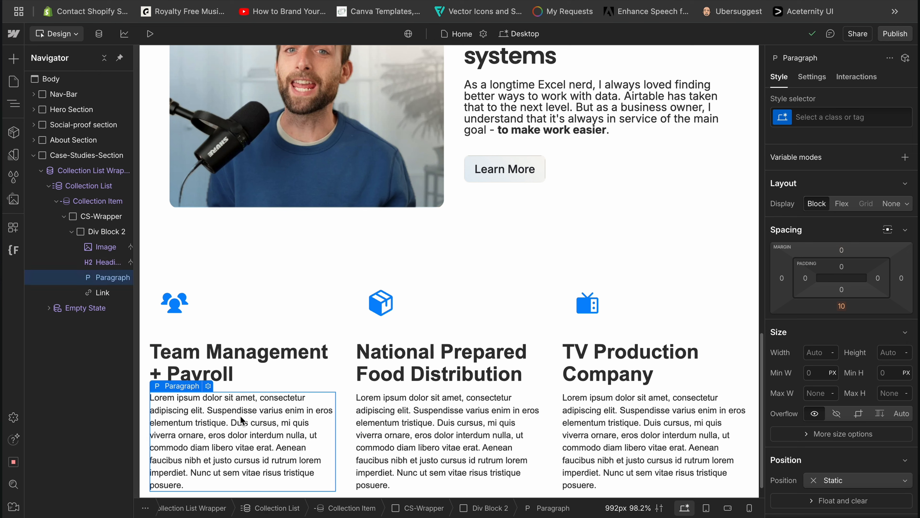
pyautogui.click(208, 386)
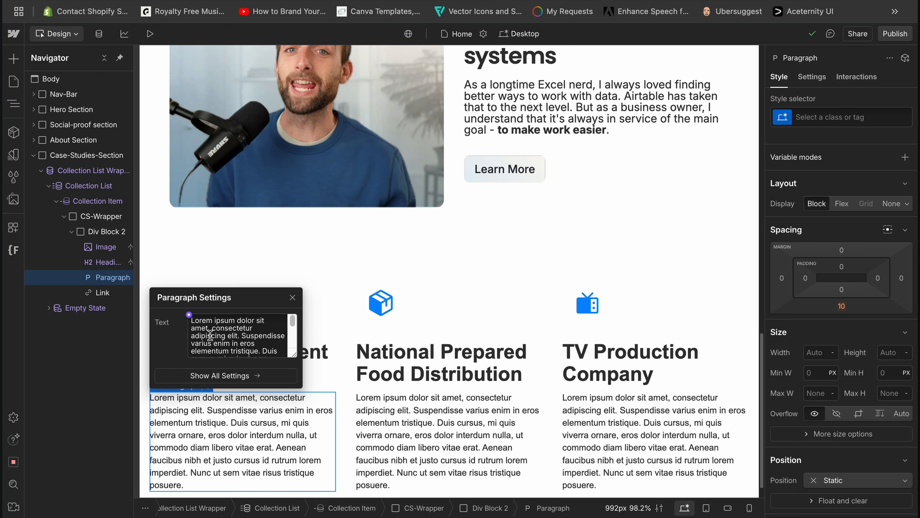
pyautogui.click(189, 314)
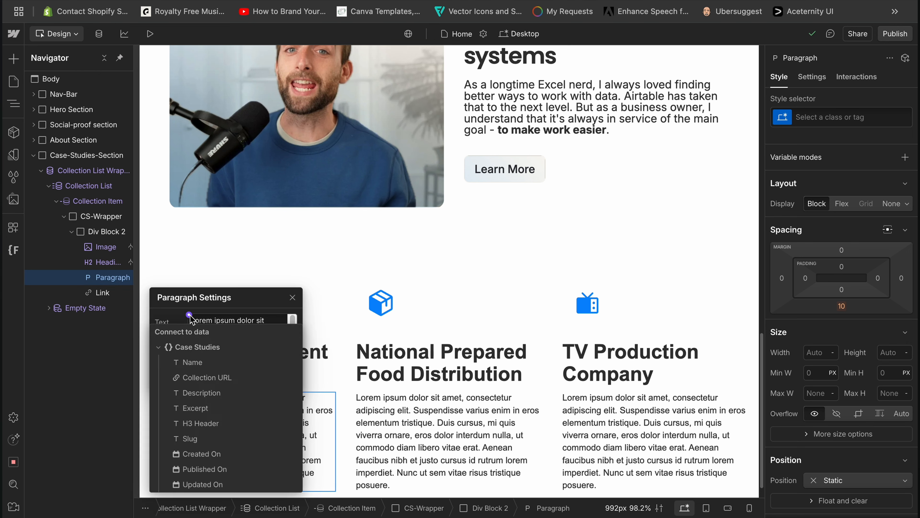
pyautogui.click(218, 394)
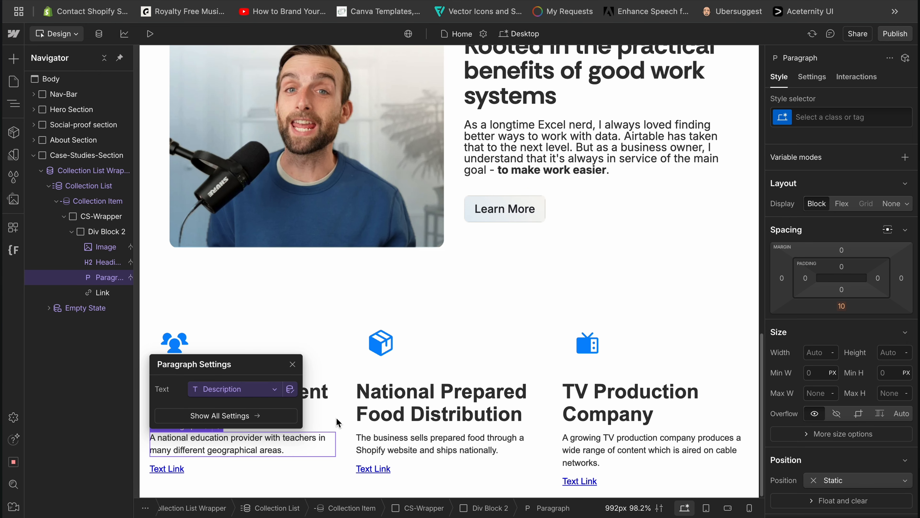
pyautogui.click(292, 364)
# Get the card text link's URL from the Collection URL field of Case Studies and close the link settings
pyautogui.click(179, 468)
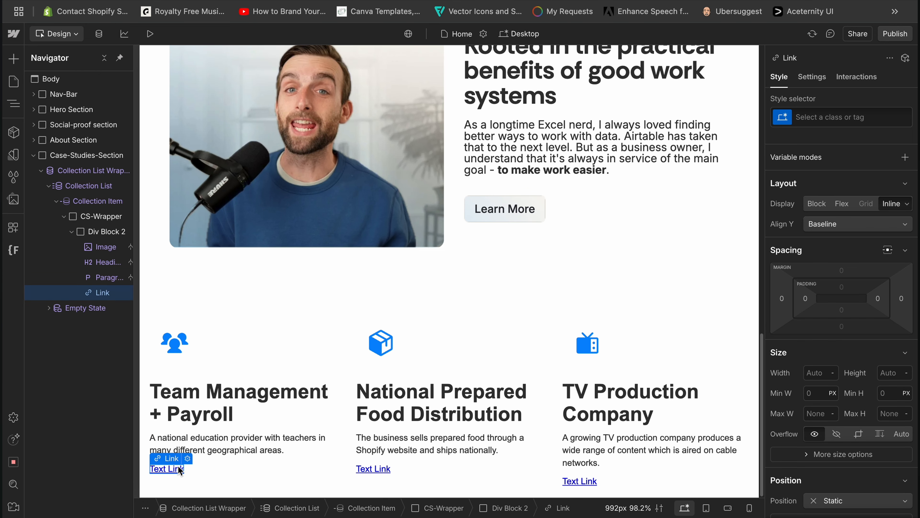
pyautogui.click(187, 459)
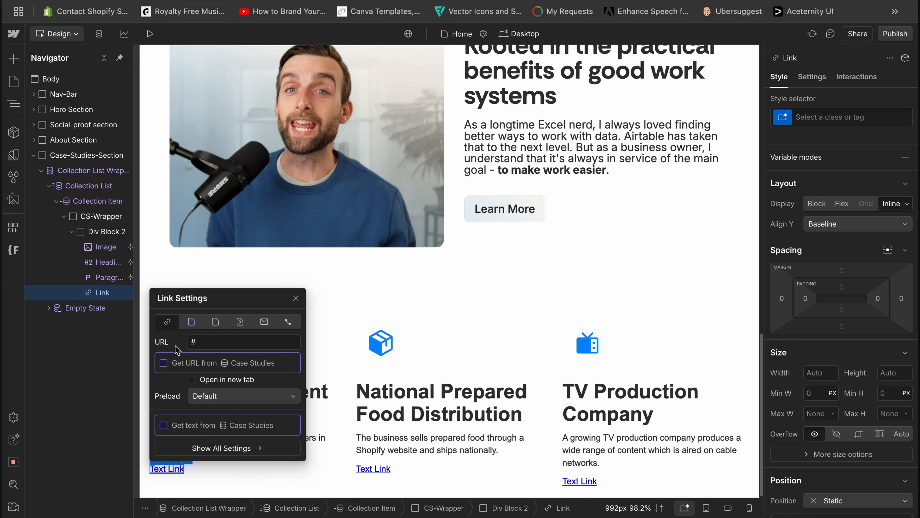
pyautogui.click(164, 363)
pyautogui.click(195, 377)
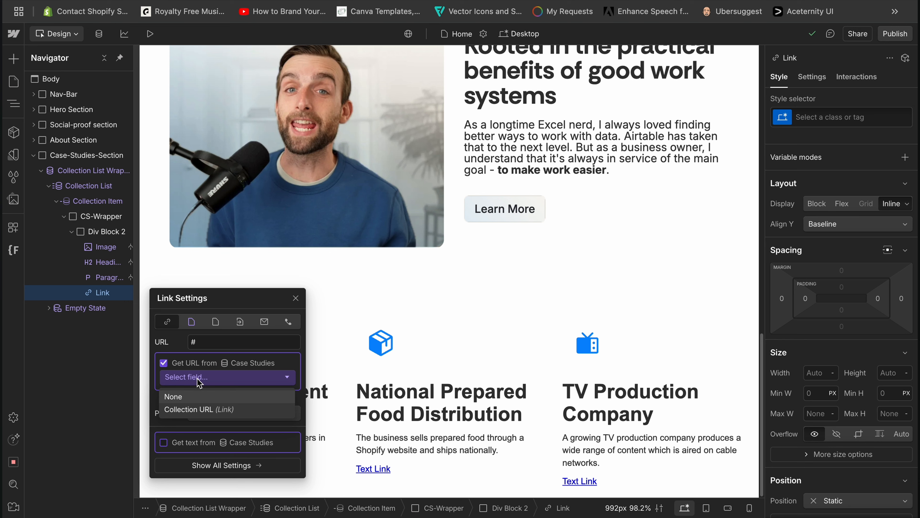
pyautogui.click(196, 410)
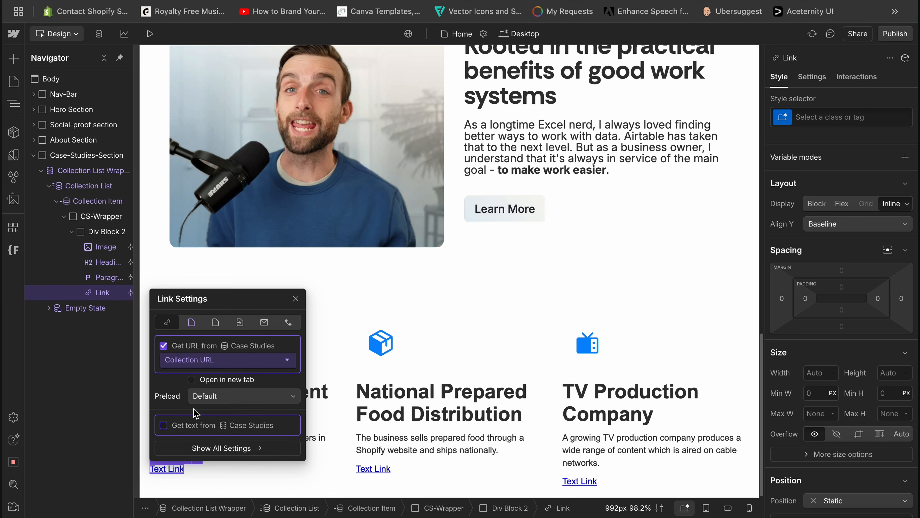
pyautogui.click(296, 299)
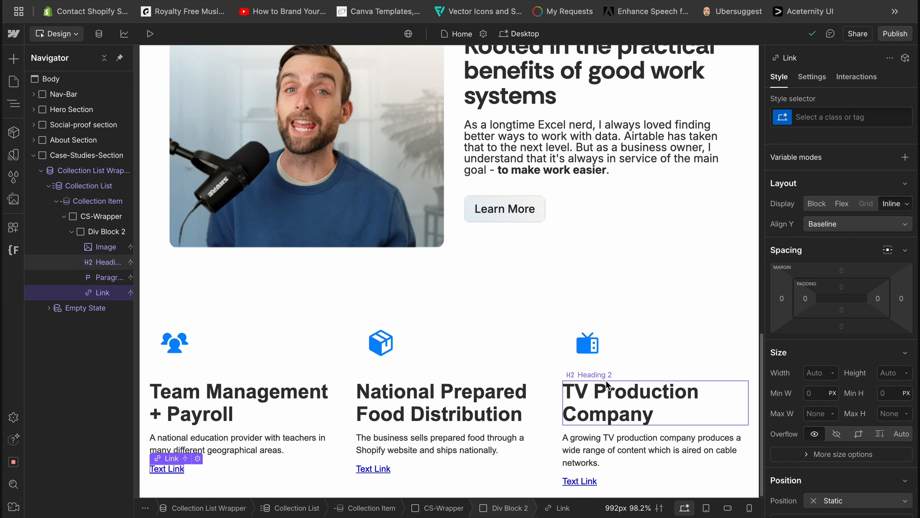
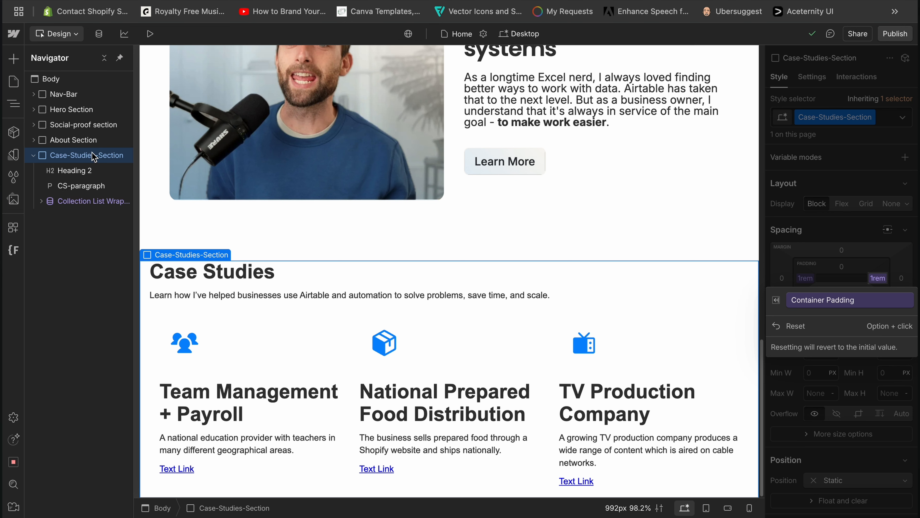
# Close the right padding setting of Case-Studies-Section, keeping the Container Padding variable
pyautogui.click(721, 255)
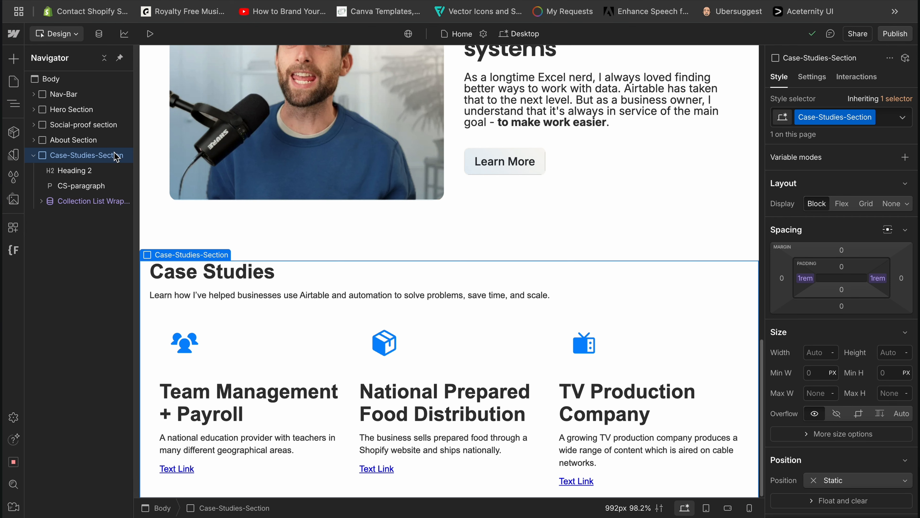
# Add a div block inside Case-Studies-Section and nest the section's heading and CS-paragraph in it
pyautogui.press('super+e')
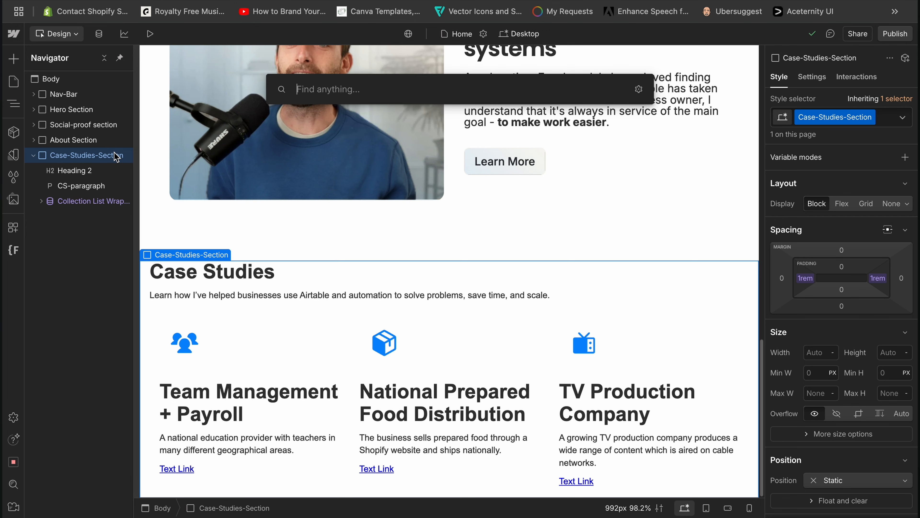
pyautogui.write('div')
pyautogui.press('Return')
pyautogui.moveTo(77, 215); pyautogui.dragTo(65, 174)
pyautogui.moveTo(72, 208); pyautogui.dragTo(75, 177)
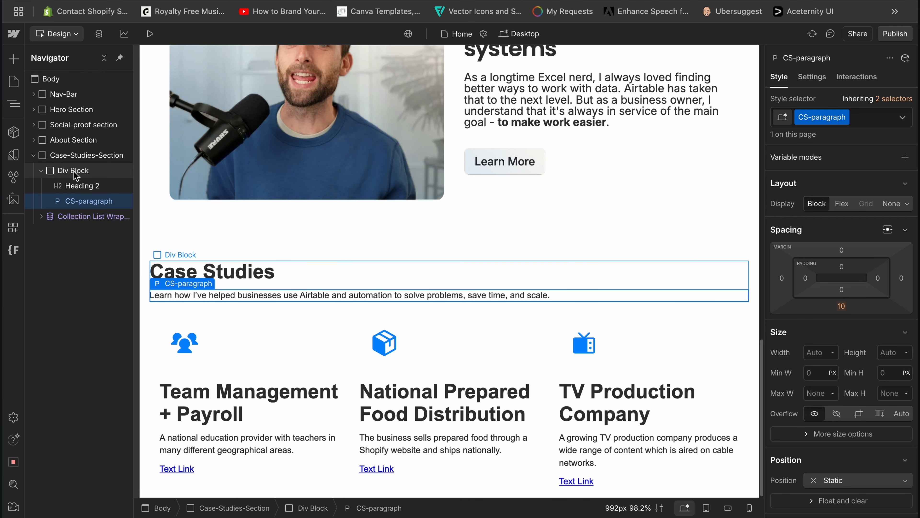
# Lay out Case-Studies-Section as a vertical flex container with its gap linked to the Gap variable
pyautogui.click(87, 156)
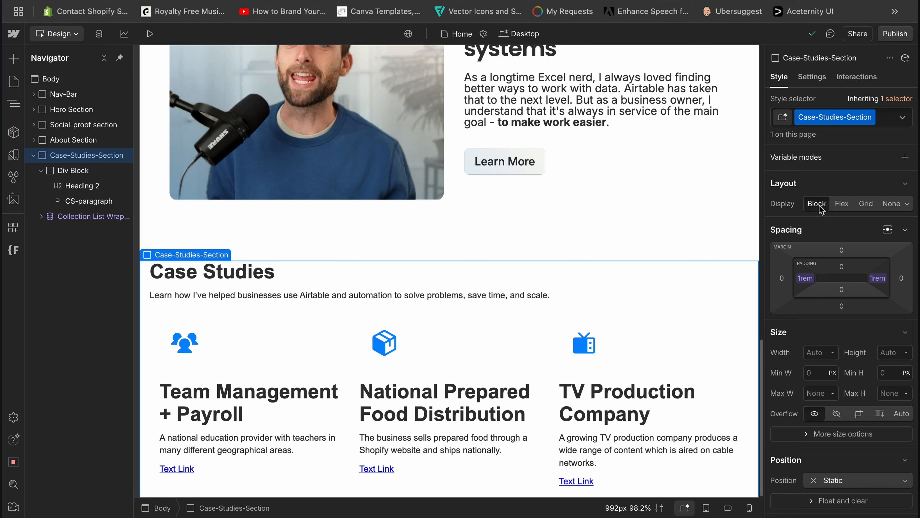
pyautogui.click(842, 204)
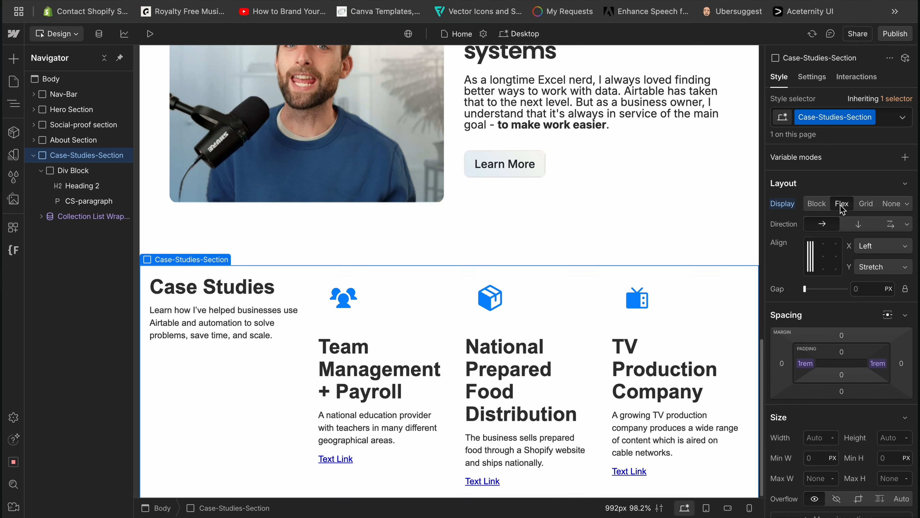
pyautogui.click(860, 224)
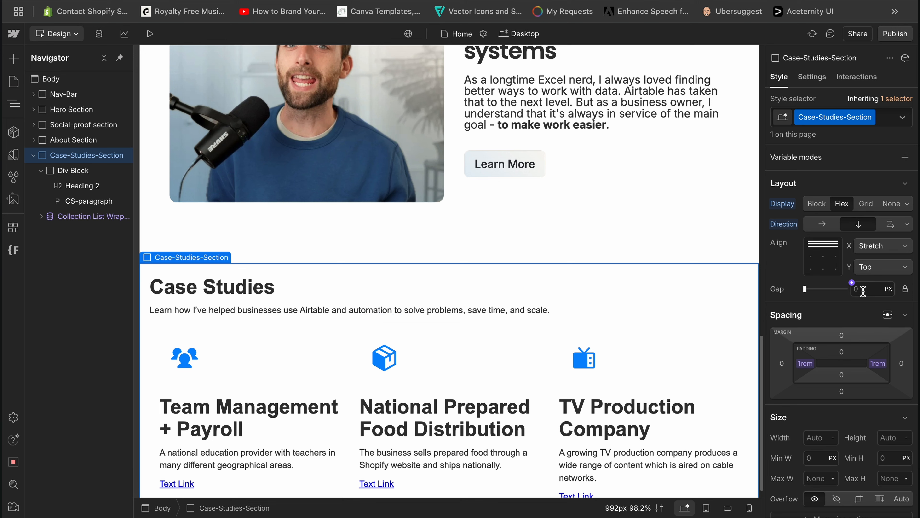
pyautogui.click(852, 283)
pyautogui.scroll(-5, 824, 337)
pyautogui.click(91, 154)
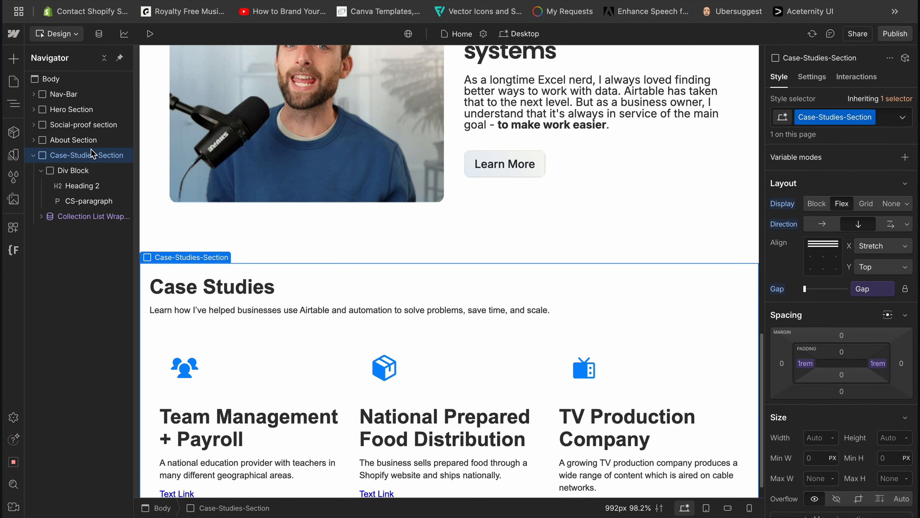
# Set the background color of Case-Studies-Section to #dceaf5
pyautogui.click(41, 171)
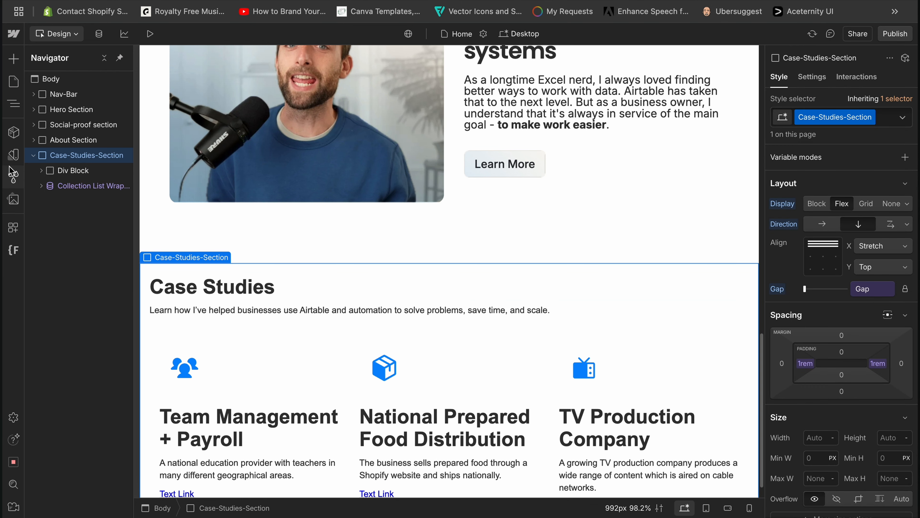
pyautogui.scroll(1, 638, 298)
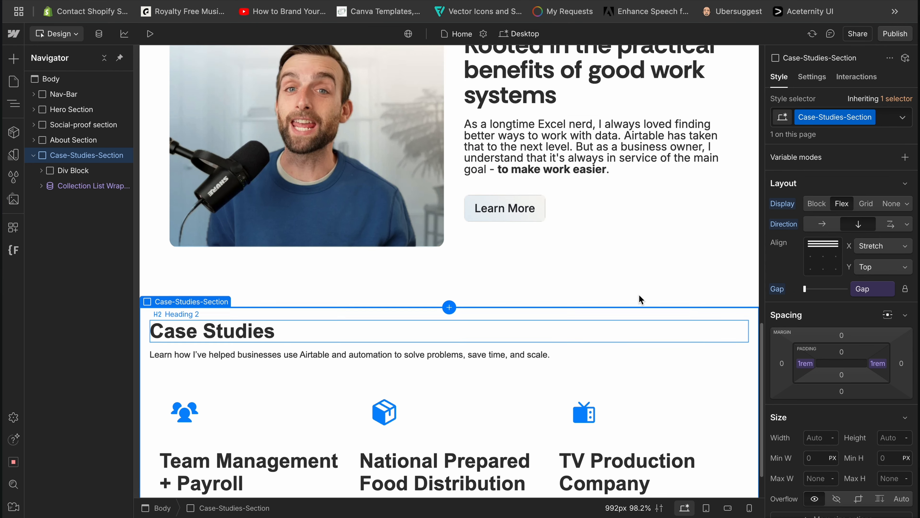
pyautogui.scroll(-2, 639, 298)
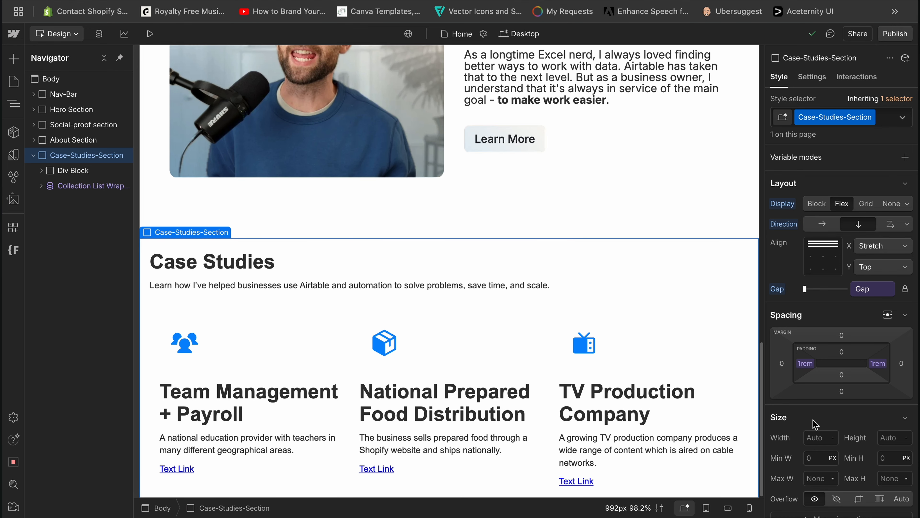
pyautogui.scroll(-15, 820, 358)
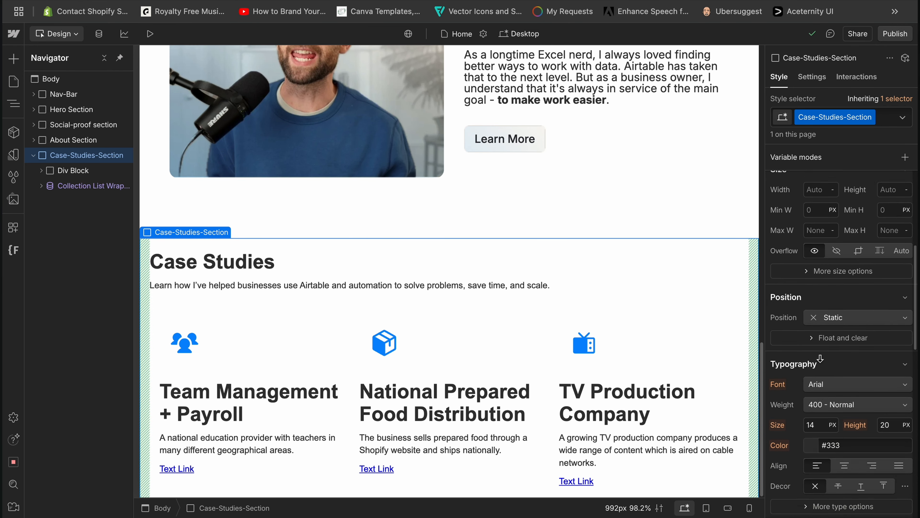
pyautogui.scroll(5, 830, 290)
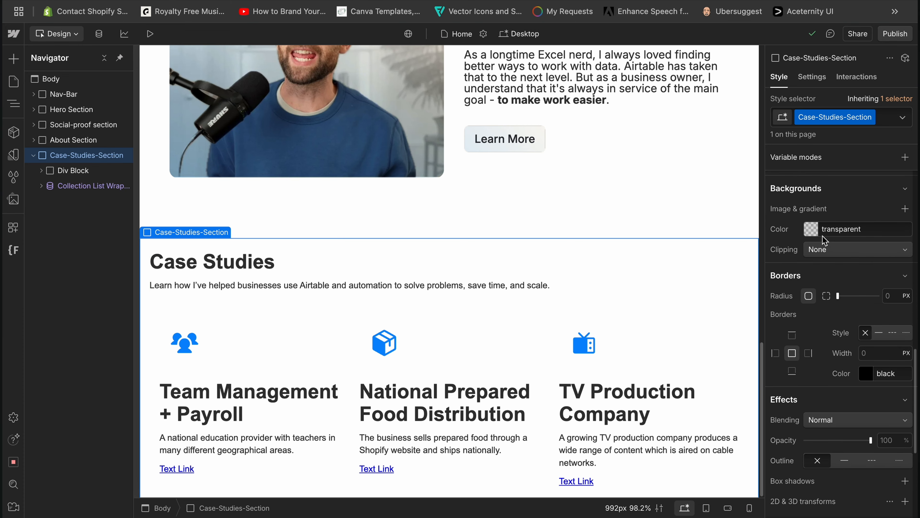
pyautogui.click(859, 229)
pyautogui.write('#dceaf5')
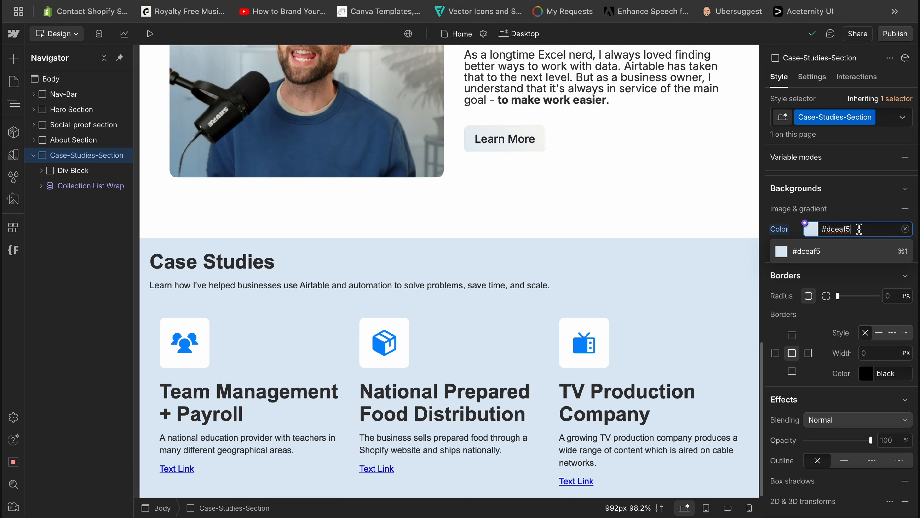
pyautogui.press('Return')
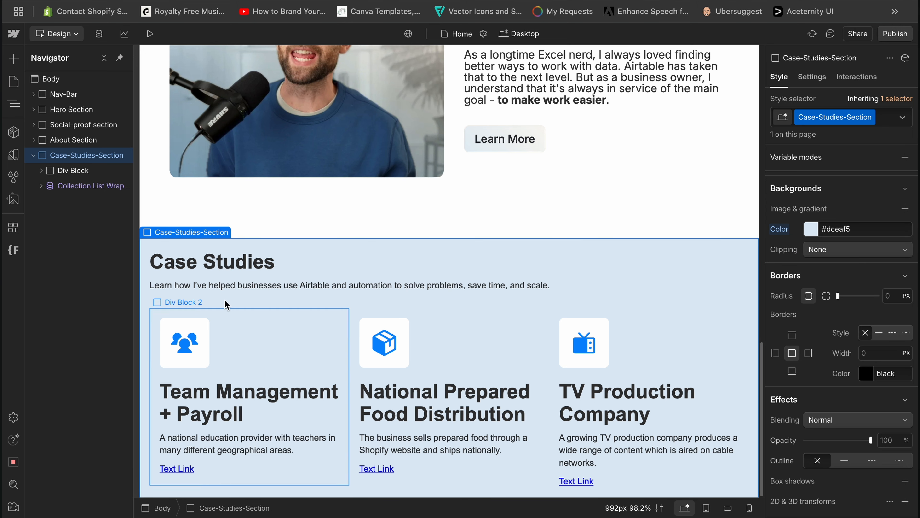
# Create the class CS-Heading on the Case Studies H2 heading
pyautogui.click(242, 267)
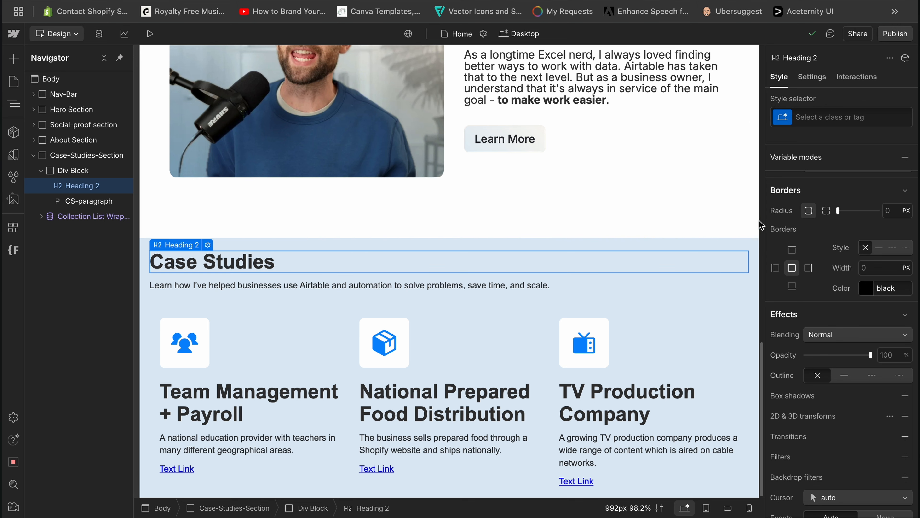
pyautogui.click(826, 118)
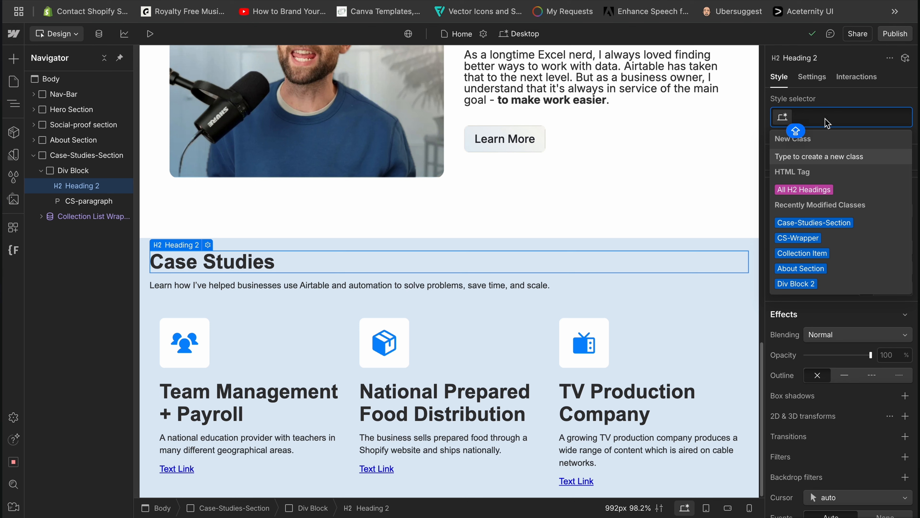
pyautogui.write('CS-Heading')
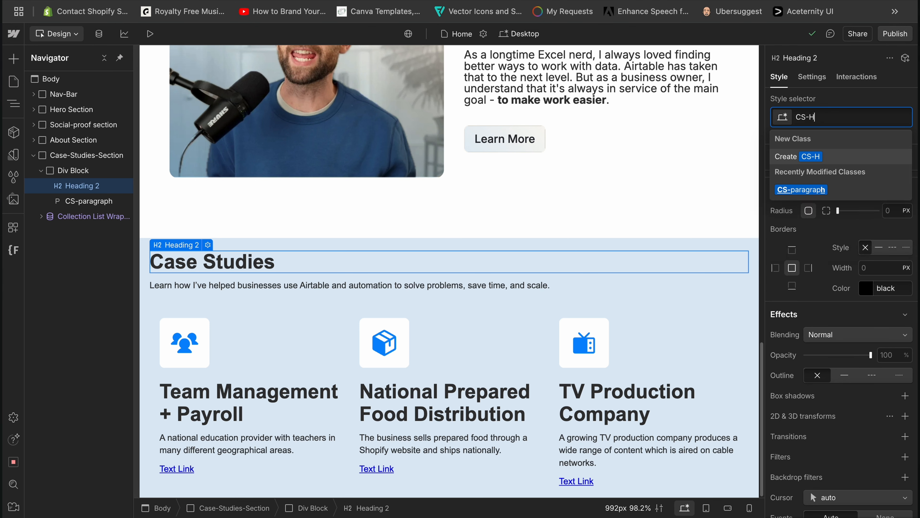
pyautogui.press('Return')
# Style CS-Heading with the H1 font variable, 700 - Bold weight and a line height of 1 EM
pyautogui.scroll(2, 827, 335)
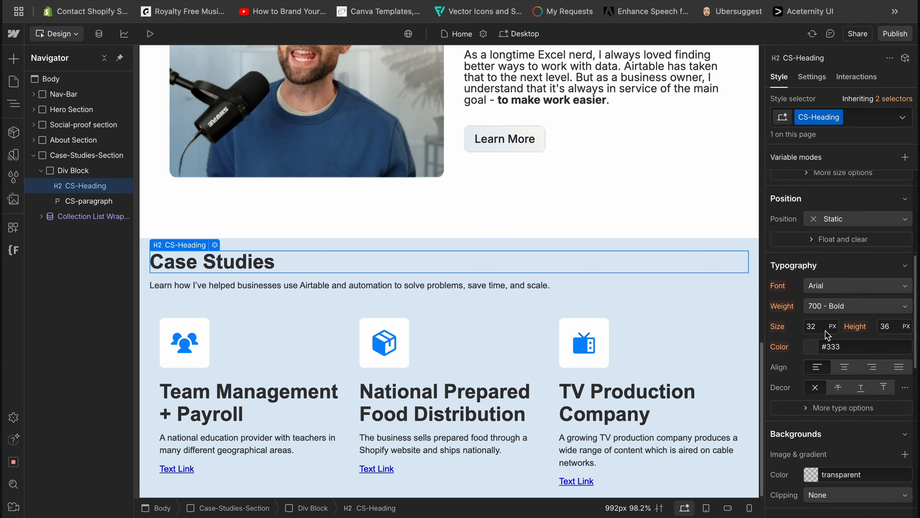
pyautogui.click(805, 284)
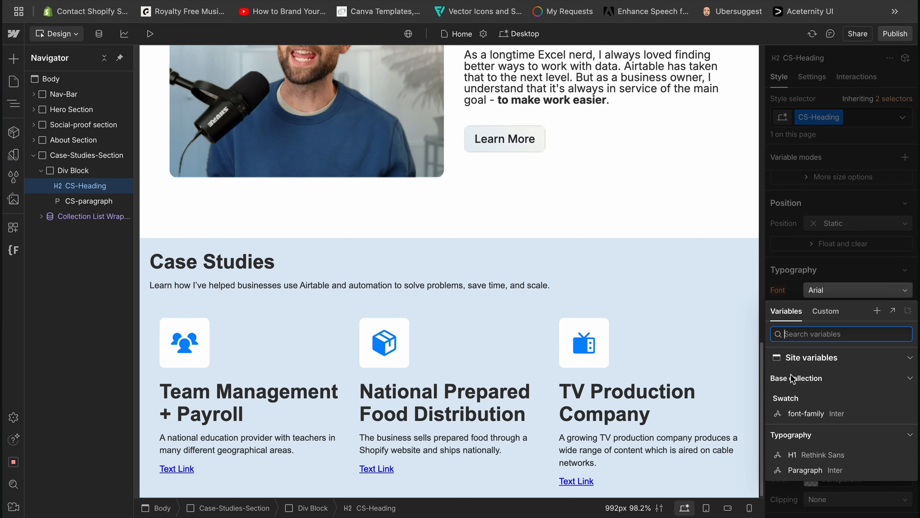
pyautogui.click(799, 413)
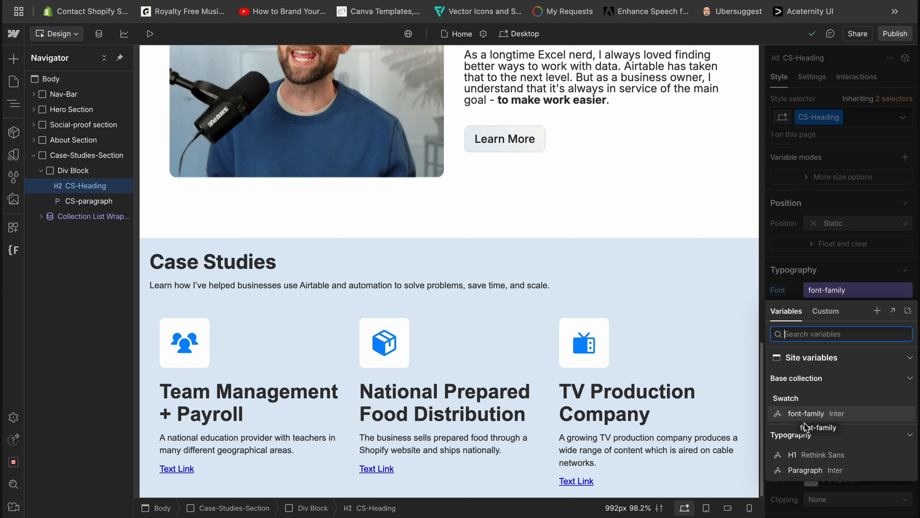
pyautogui.click(821, 457)
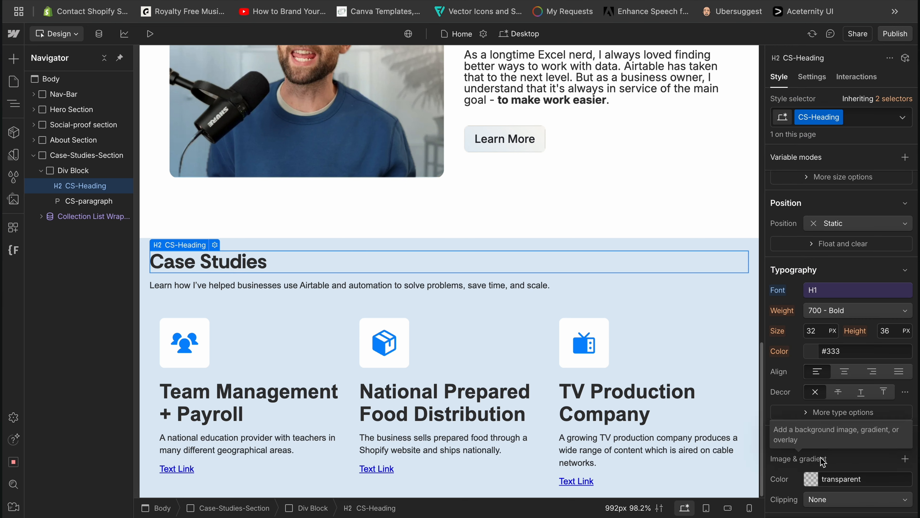
pyautogui.click(822, 316)
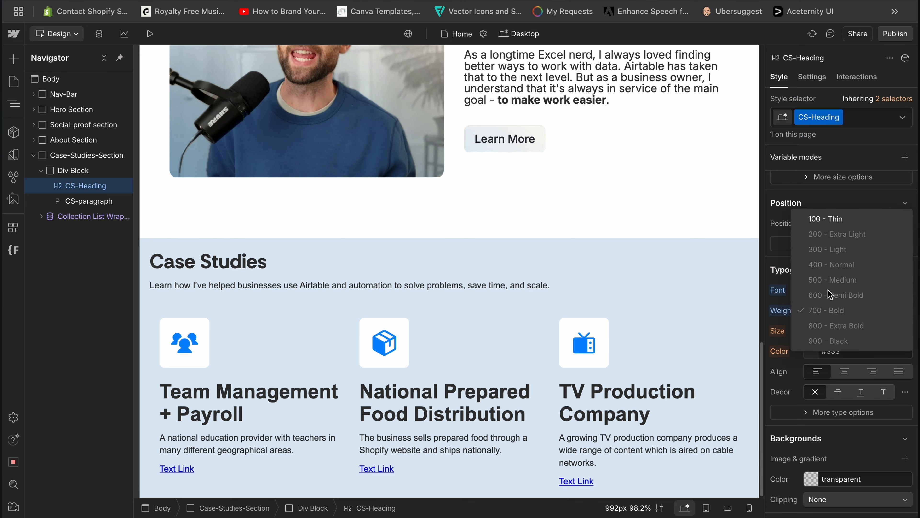
pyautogui.click(782, 299)
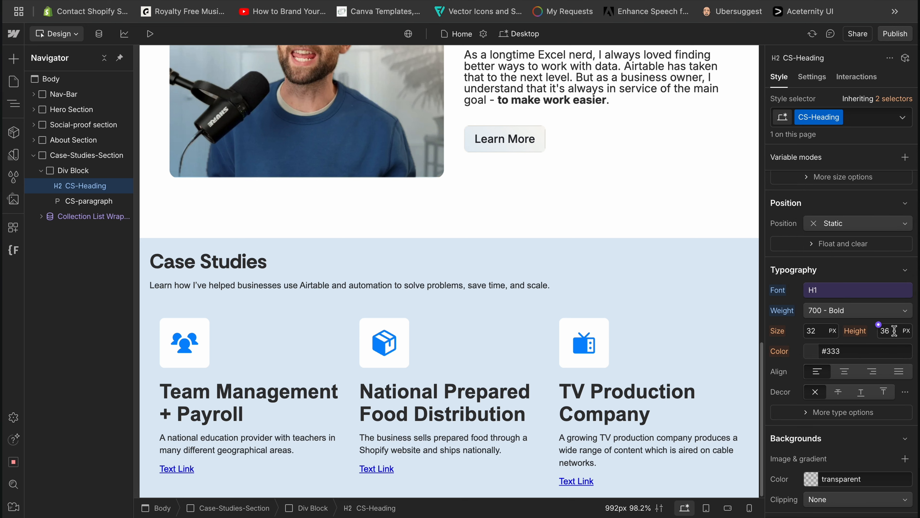
pyautogui.click(907, 330)
pyautogui.click(890, 359)
# Try the Sub-heading variable as the font size of CS-Heading
pyautogui.click(809, 328)
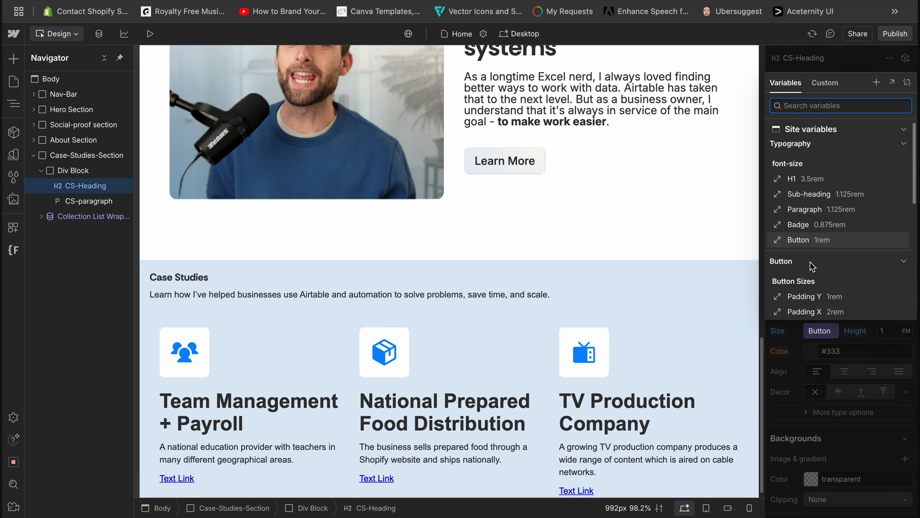
pyautogui.scroll(-3, 812, 264)
pyautogui.scroll(-5, 813, 266)
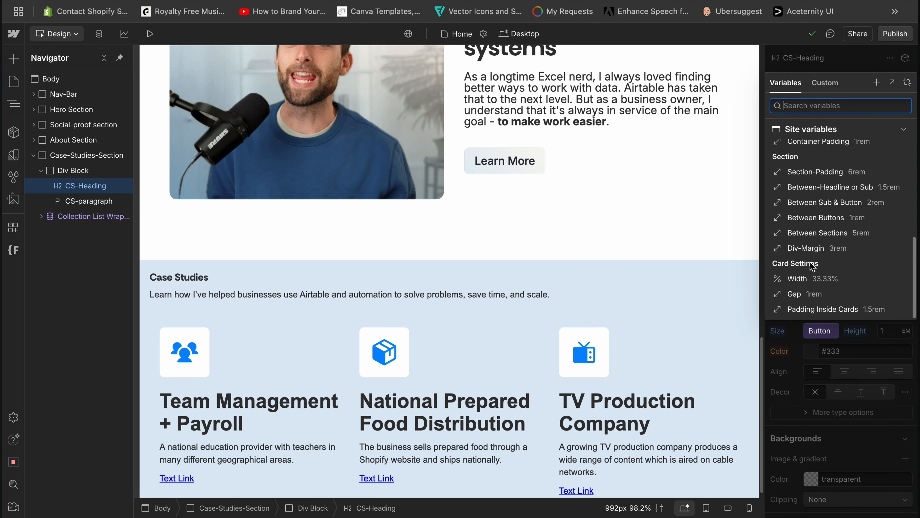
pyautogui.scroll(5, 810, 262)
pyautogui.click(867, 202)
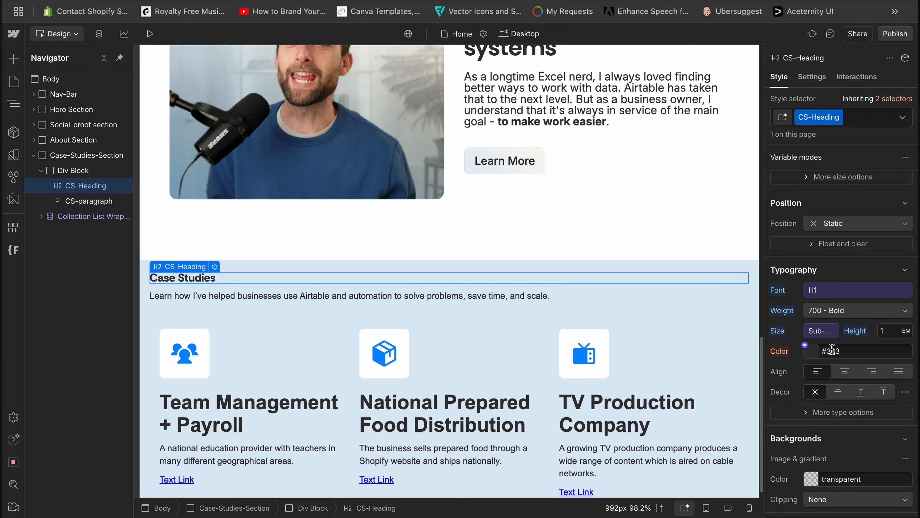
# Unlink the size variable of CS-Heading and set its font size to 2.5 REM
pyautogui.click(821, 337)
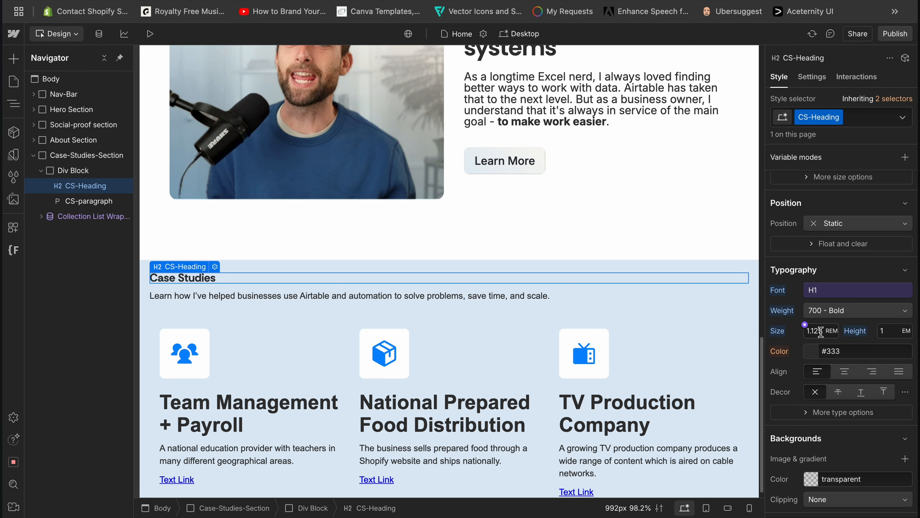
pyautogui.click(820, 331)
pyautogui.write('2')
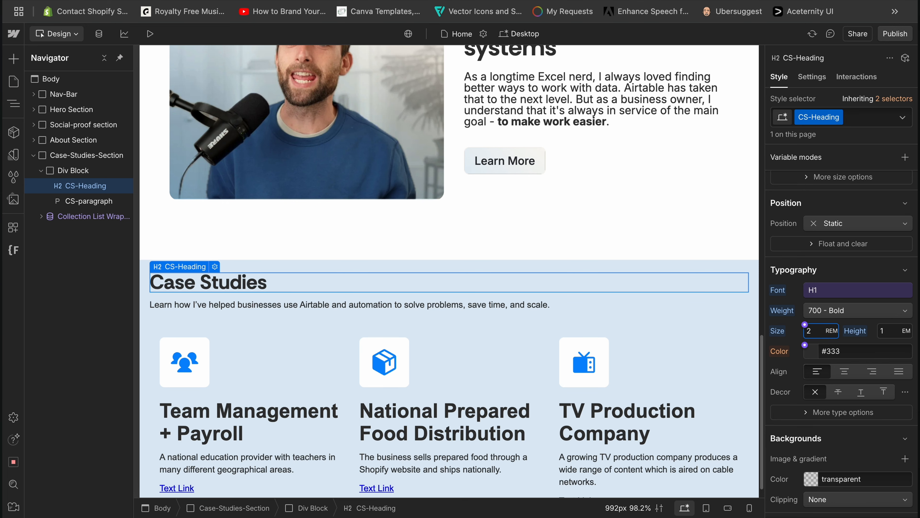
pyautogui.click(818, 330)
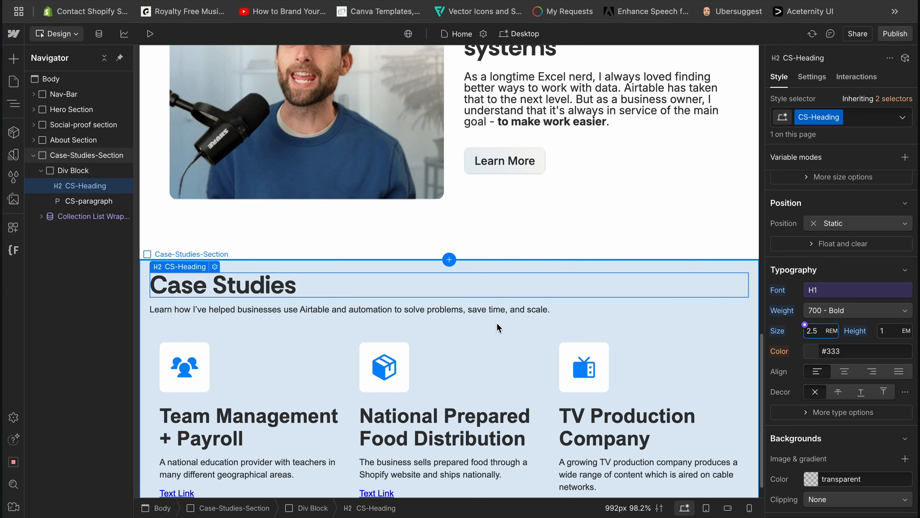
# Give CS-paragraph the Paragraph font variable and the 500 - Medium weight
pyautogui.click(495, 314)
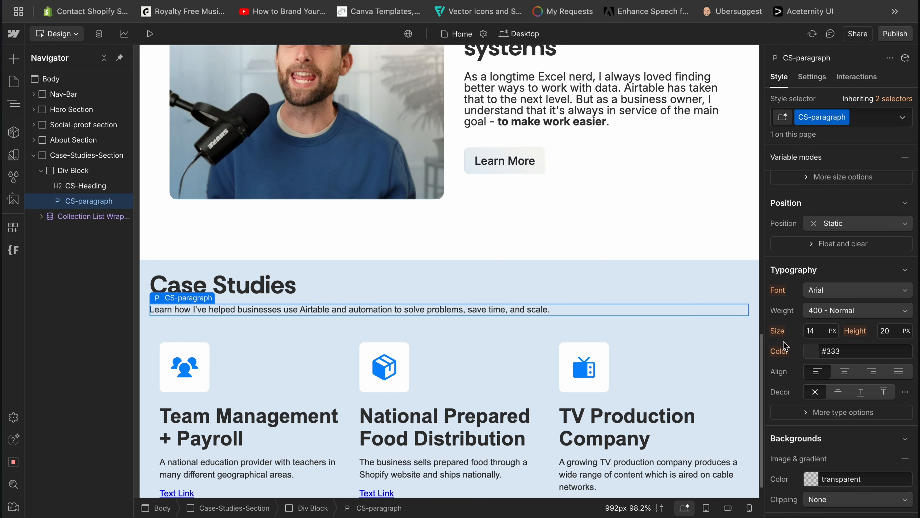
pyautogui.click(805, 284)
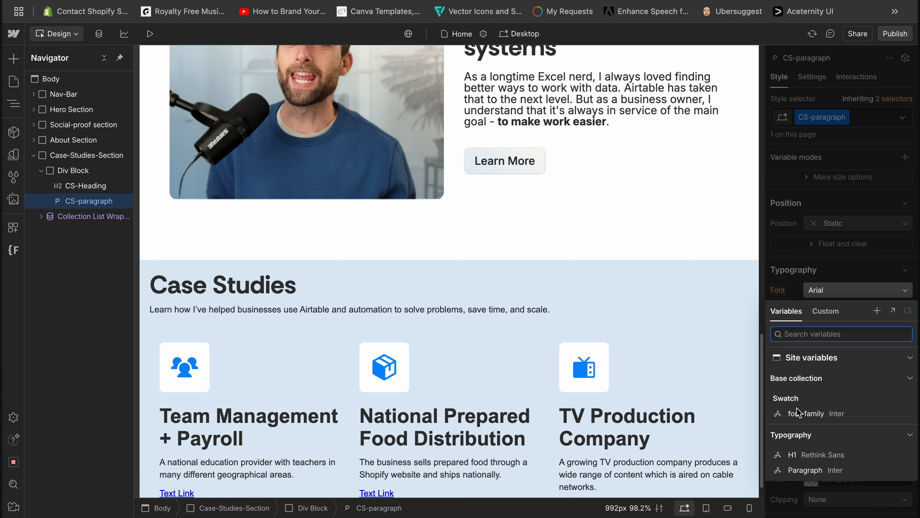
pyautogui.click(799, 470)
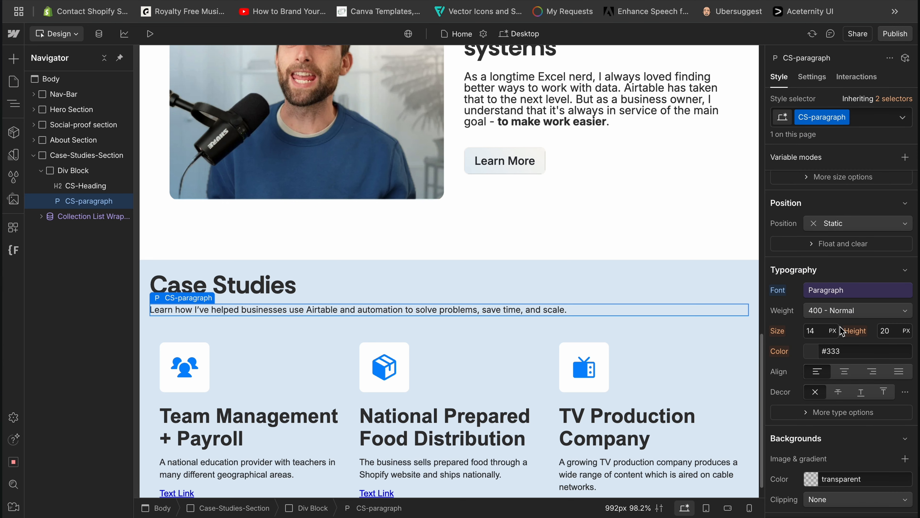
pyautogui.click(820, 311)
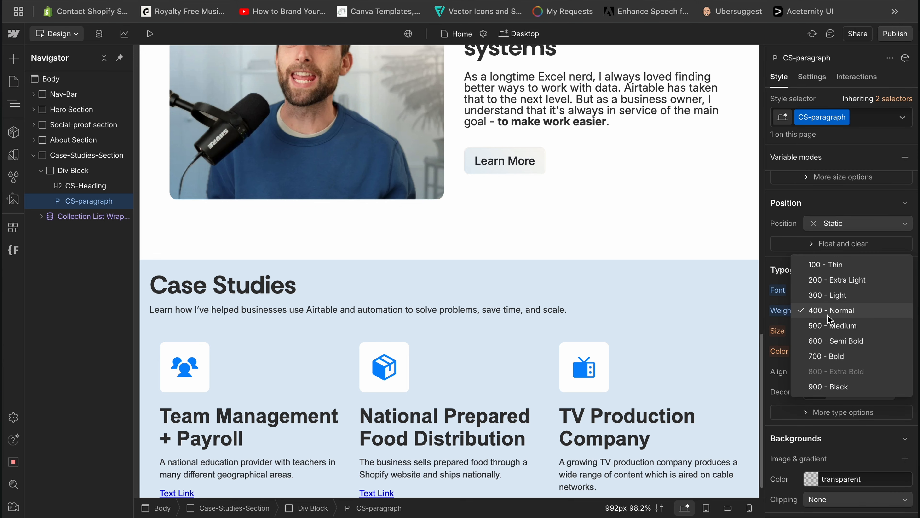
pyautogui.click(830, 325)
# Set the line height of CS-paragraph to 1 EM and link its font size to the Paragraph variable
pyautogui.click(887, 333)
pyautogui.write('1')
pyautogui.click(907, 331)
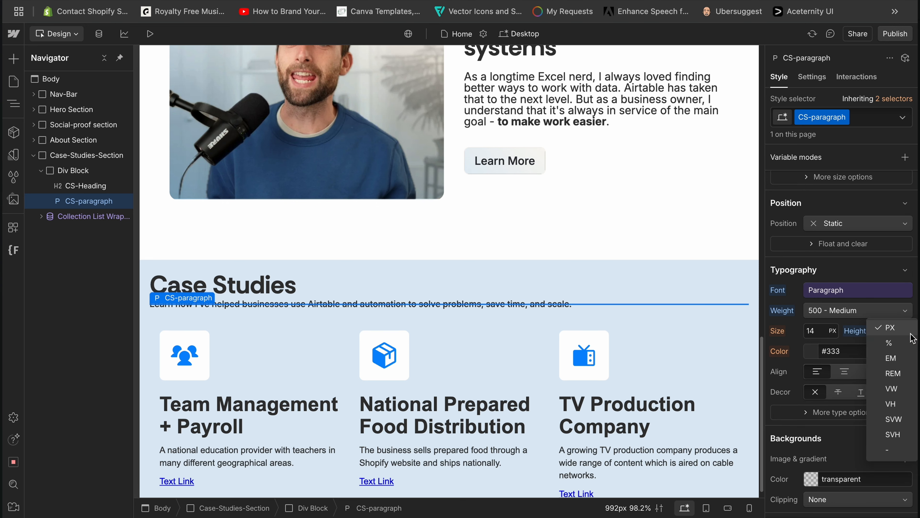
pyautogui.click(889, 356)
pyautogui.click(807, 325)
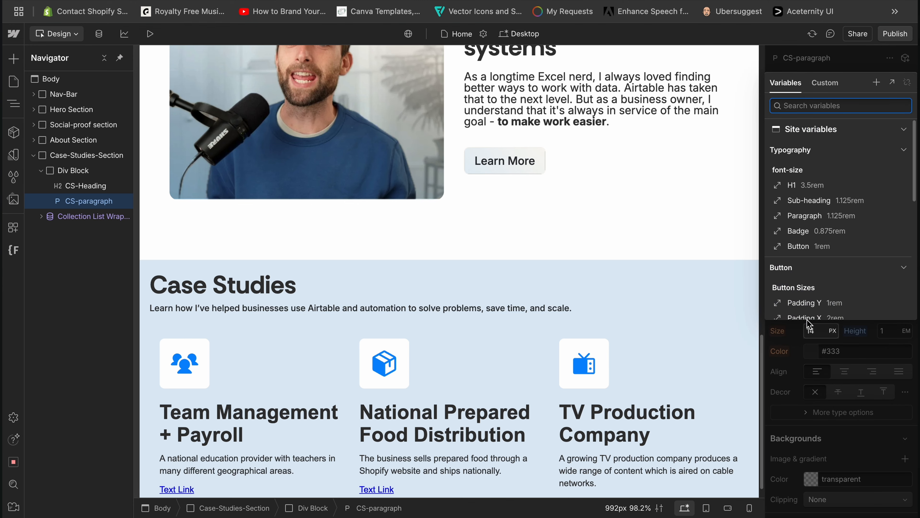
pyautogui.click(831, 210)
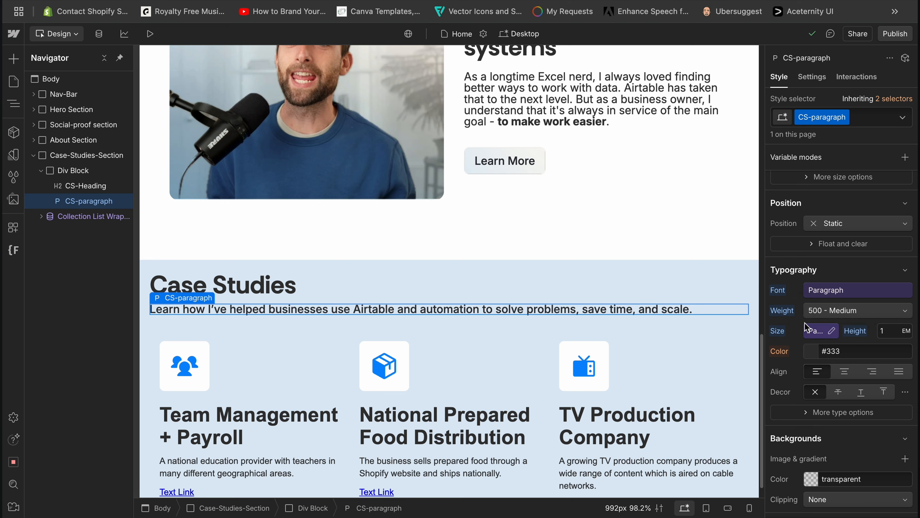
# Set the text color of the CS-Heading title to the Gunmetal brand color variable
pyautogui.click(277, 286)
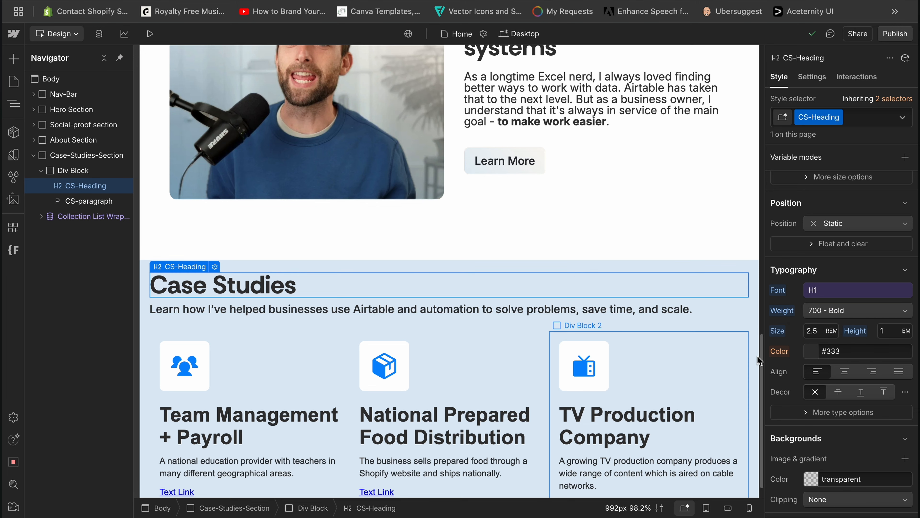
pyautogui.click(805, 344)
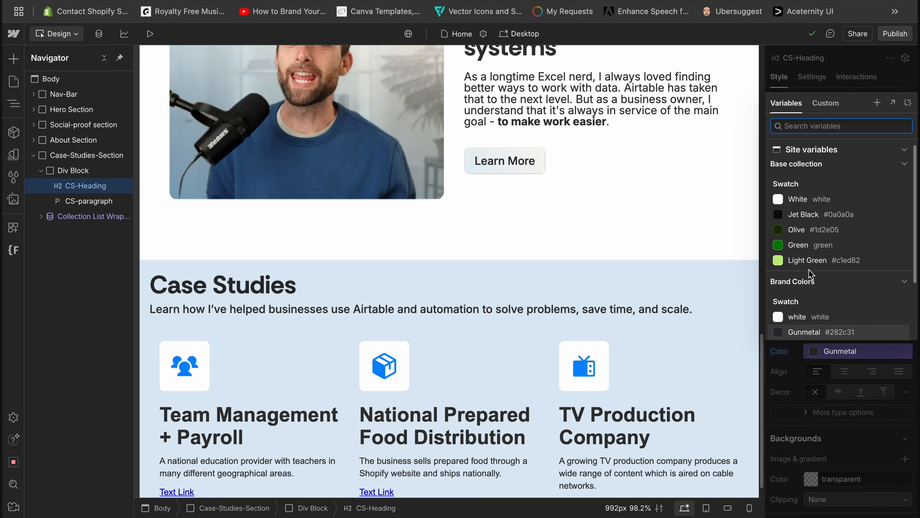
pyautogui.scroll(-1, 810, 251)
pyautogui.scroll(-1, 810, 250)
pyautogui.click(805, 300)
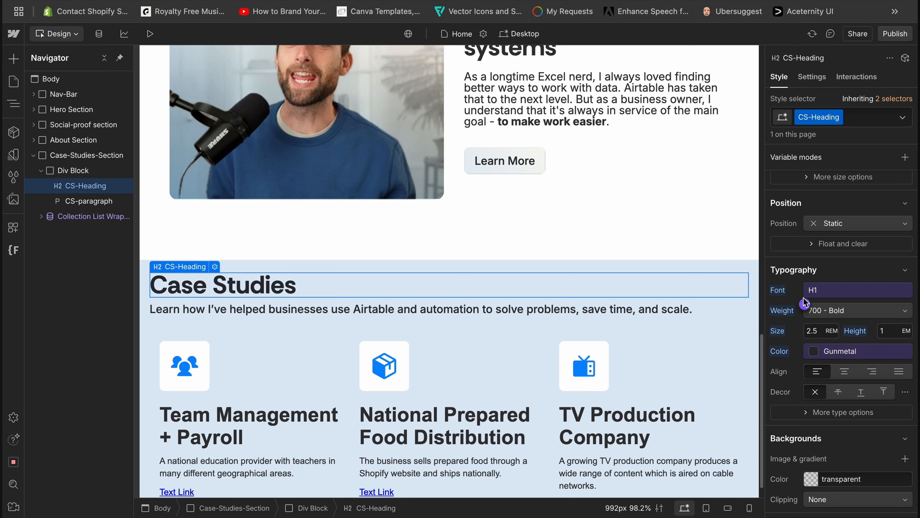
# Set the text color of CS-paragraph to the Battleship-Gray-Paragraph brand color variable
pyautogui.click(282, 315)
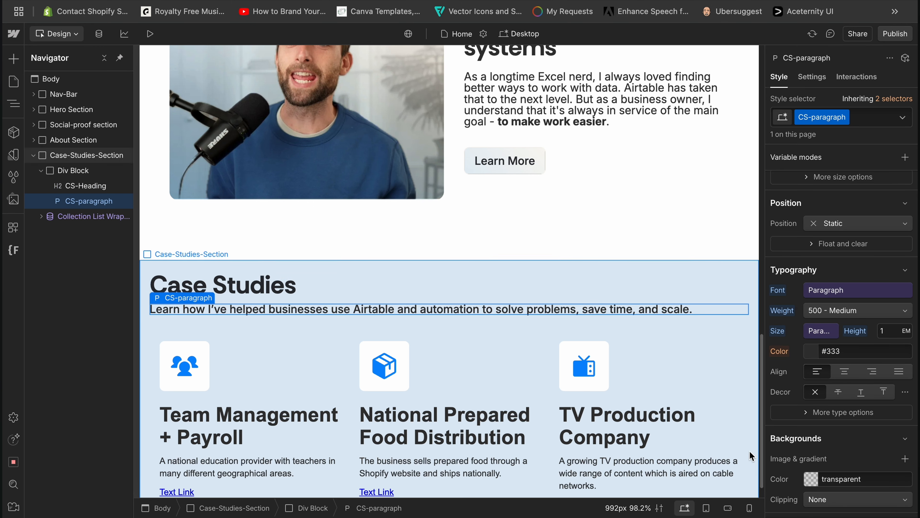
pyautogui.click(805, 345)
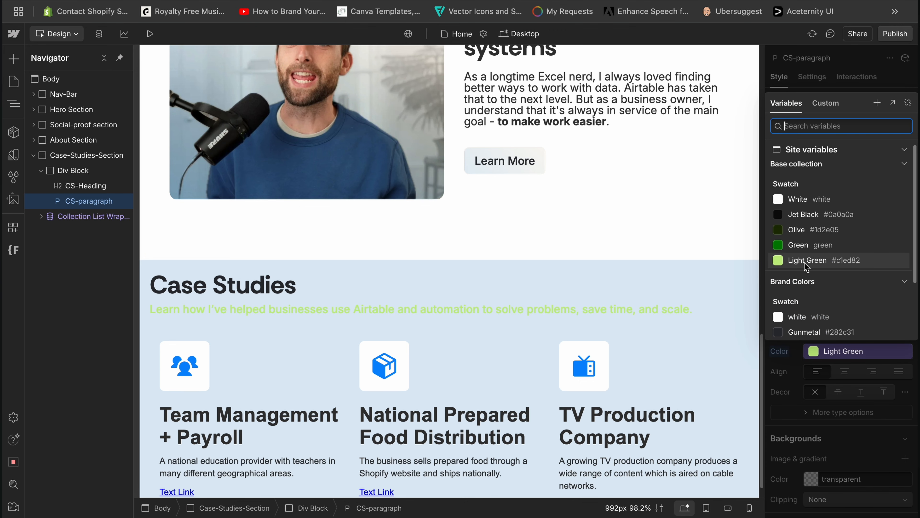
pyautogui.scroll(-2, 803, 290)
pyautogui.click(782, 319)
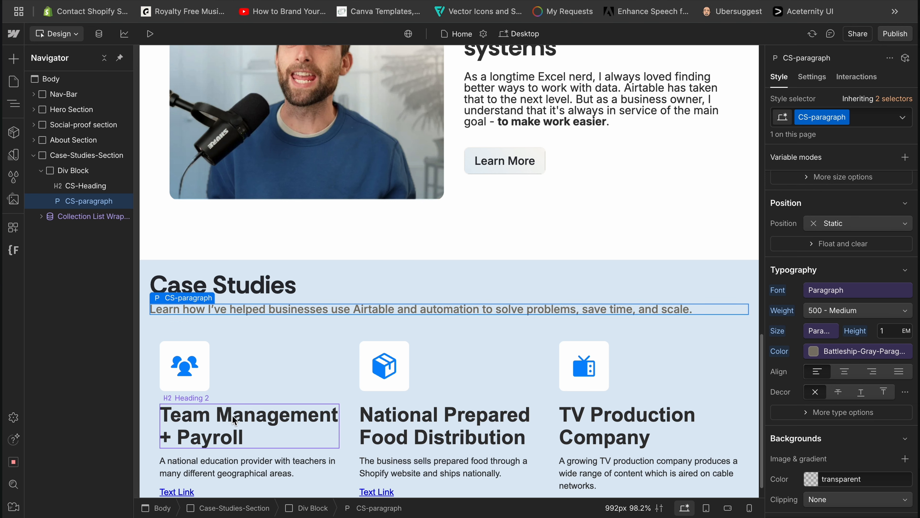
# Apply the H1 font variable to the heading inside the case study cards
pyautogui.click(216, 421)
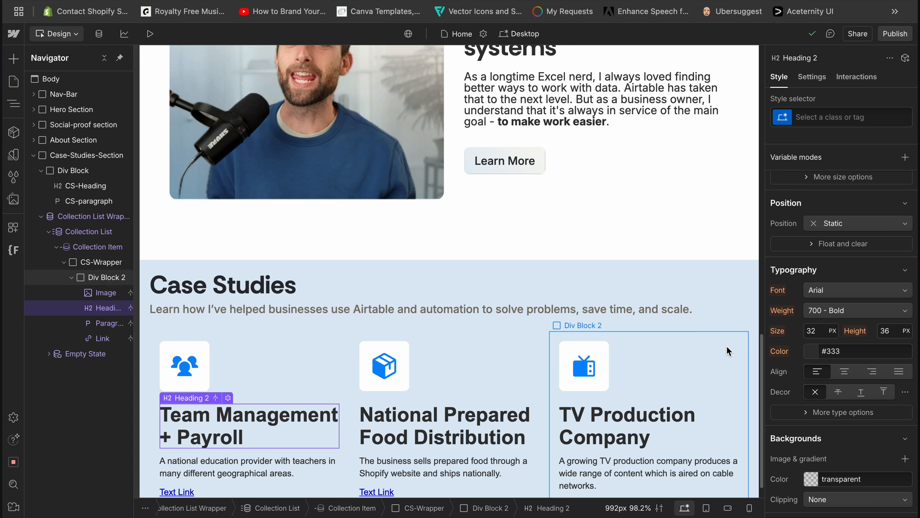
pyautogui.click(805, 285)
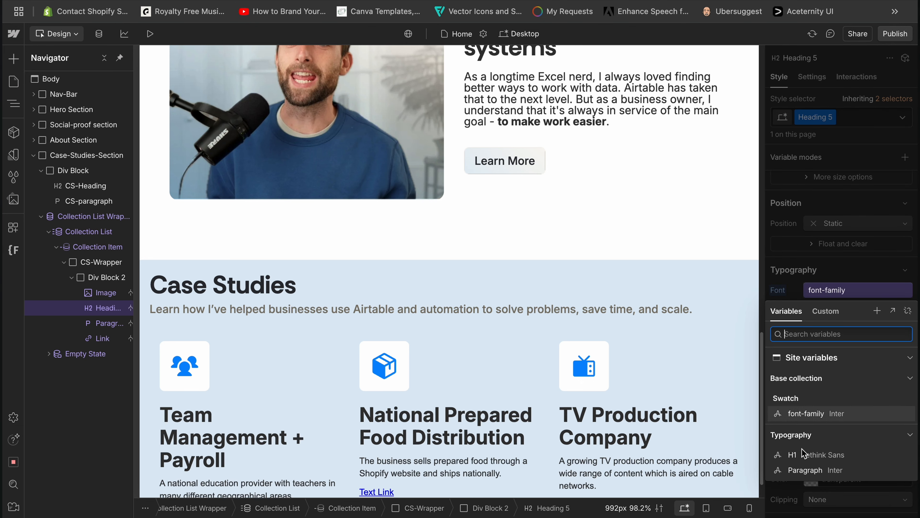
pyautogui.click(821, 420)
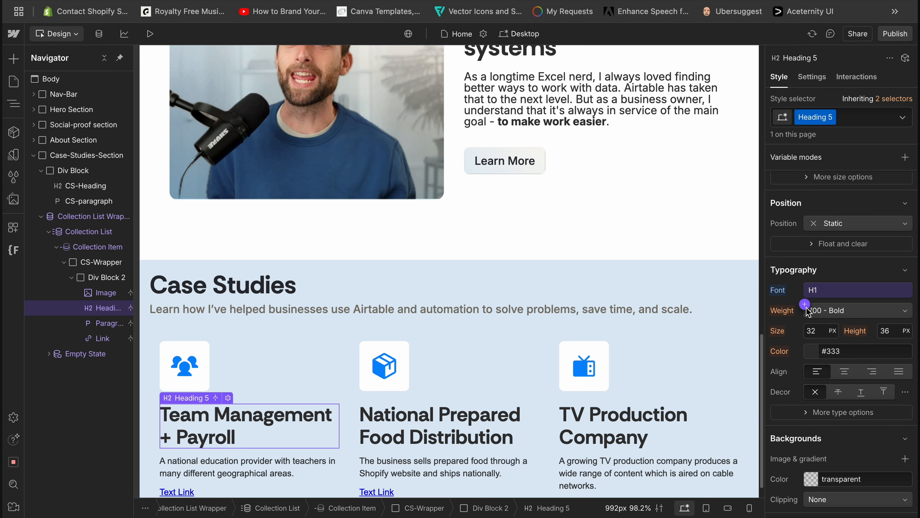
pyautogui.click(805, 325)
pyautogui.click(826, 359)
# Set the card heading's line height to 1 EM and its color to the Gunmetal variable
pyautogui.click(892, 328)
pyautogui.write('1')
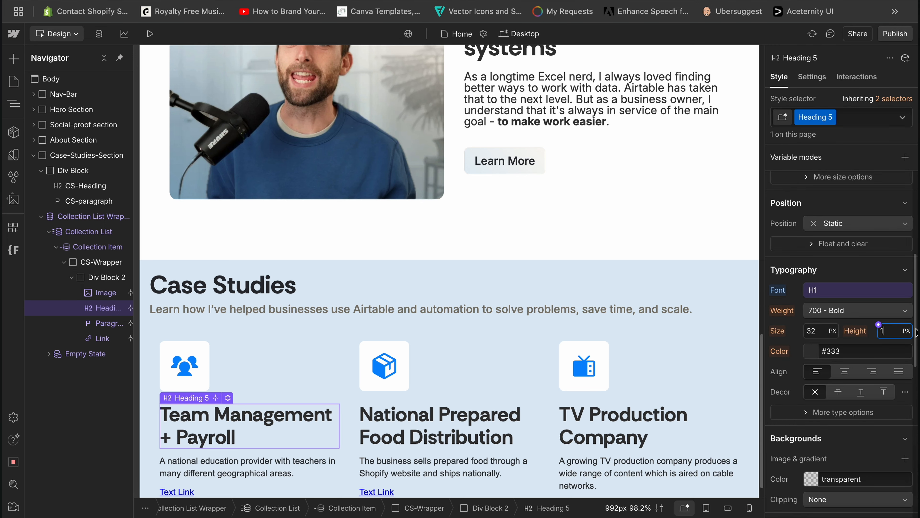
pyautogui.click(906, 330)
pyautogui.click(892, 356)
pyautogui.click(788, 334)
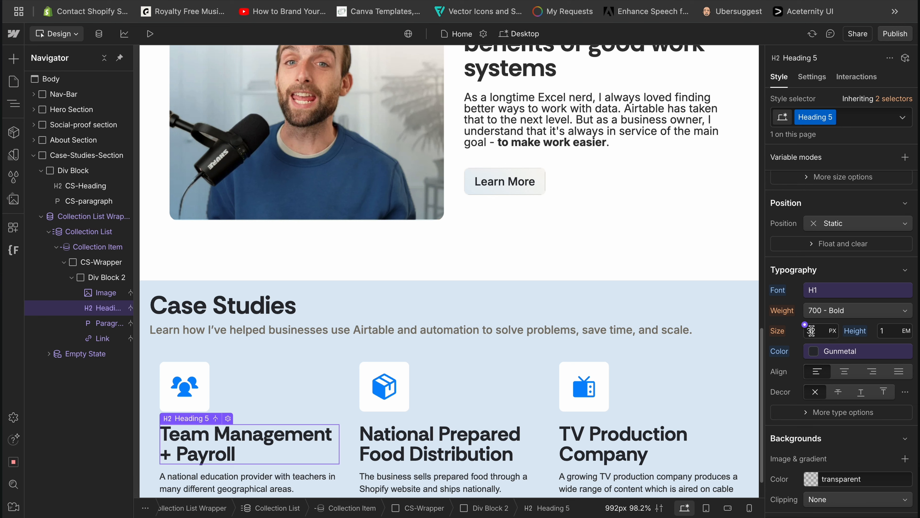
# Try a font size of 1.75 REM on the card heading and settle on 1.5 REM
pyautogui.click(804, 325)
pyautogui.click(818, 331)
pyautogui.write('1')
pyautogui.write('.75rem')
pyautogui.press('Return')
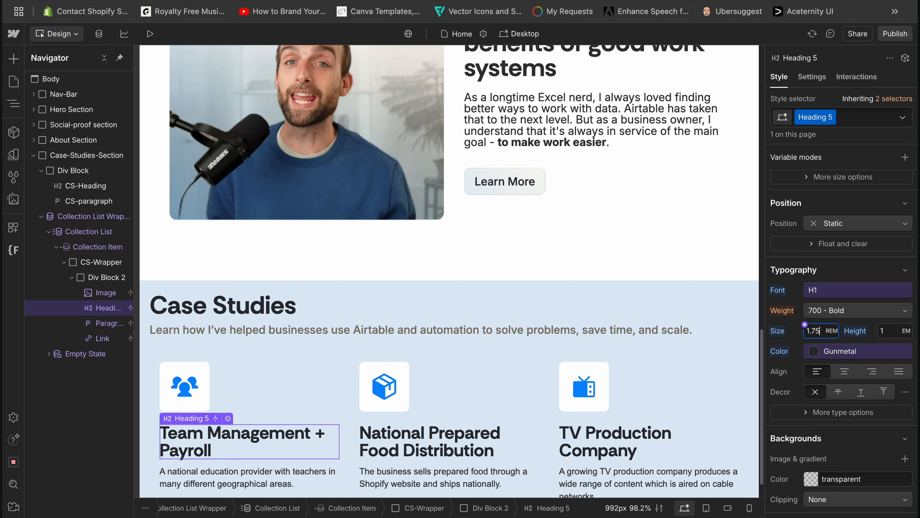
pyautogui.click(817, 332)
pyautogui.press('Right')
pyautogui.write('1.5')
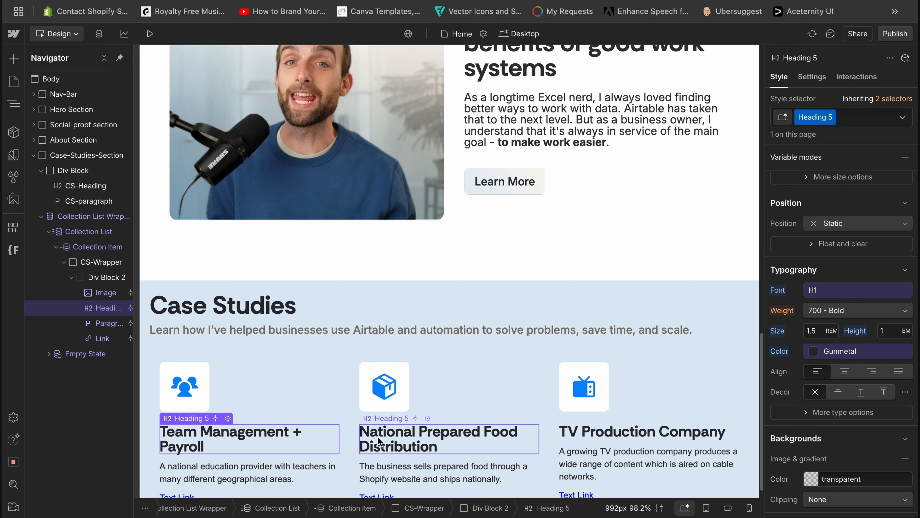
# Apply the Paragraph font variable to the description text in the case study cards
pyautogui.click(279, 471)
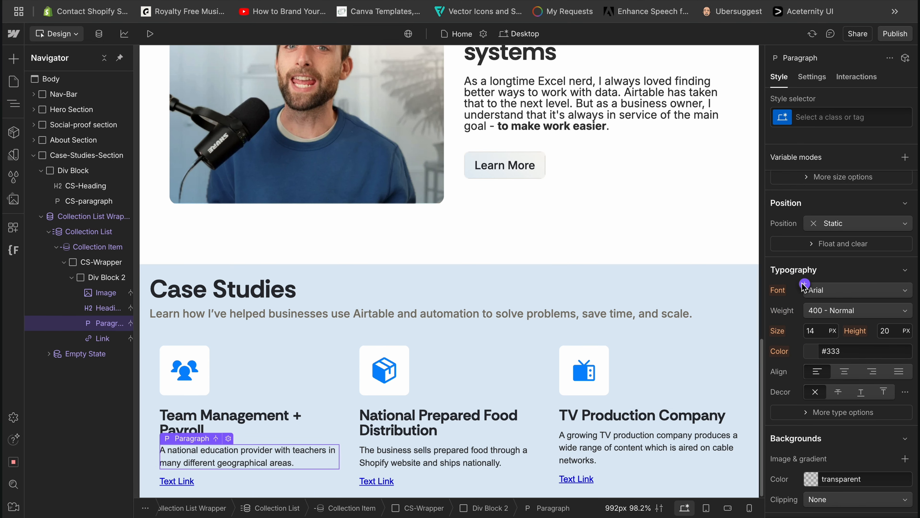
pyautogui.click(804, 284)
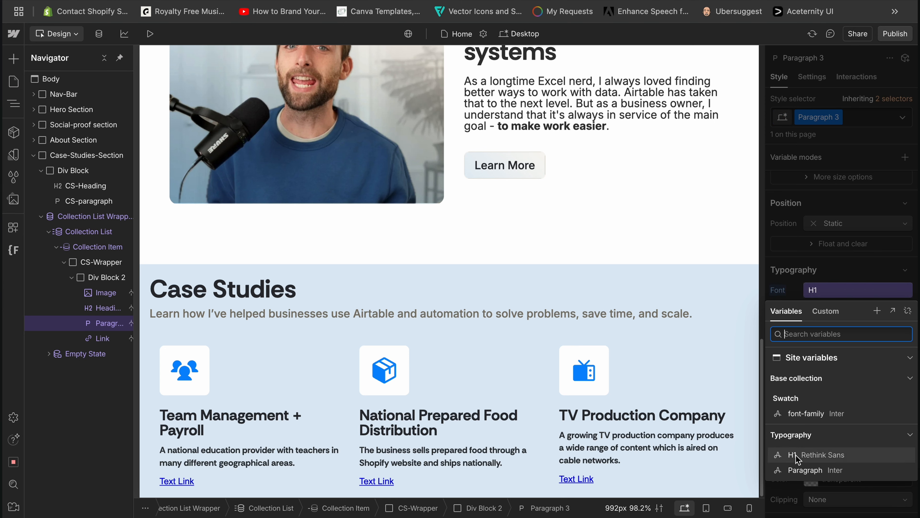
pyautogui.click(797, 470)
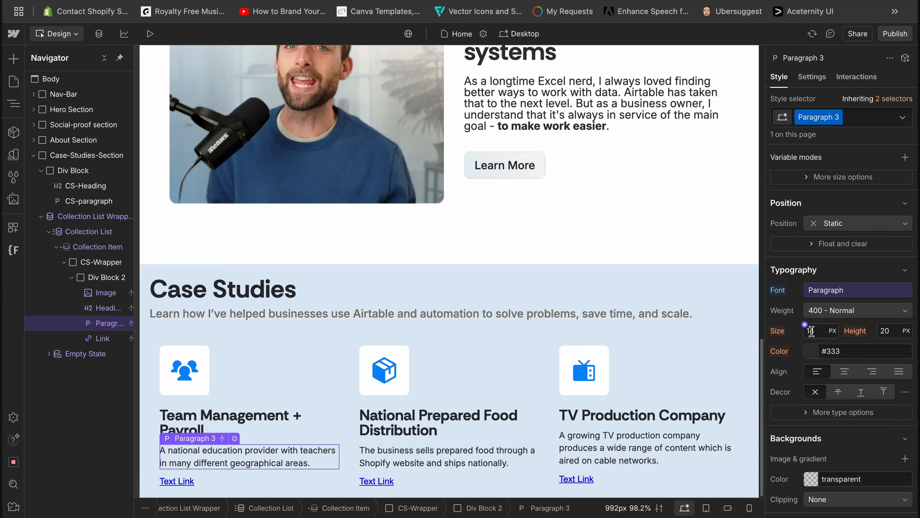
# Set the card description's line height to 1 EM and its color to the Walnut Brown variable
pyautogui.click(884, 331)
pyautogui.write('1')
pyautogui.click(906, 331)
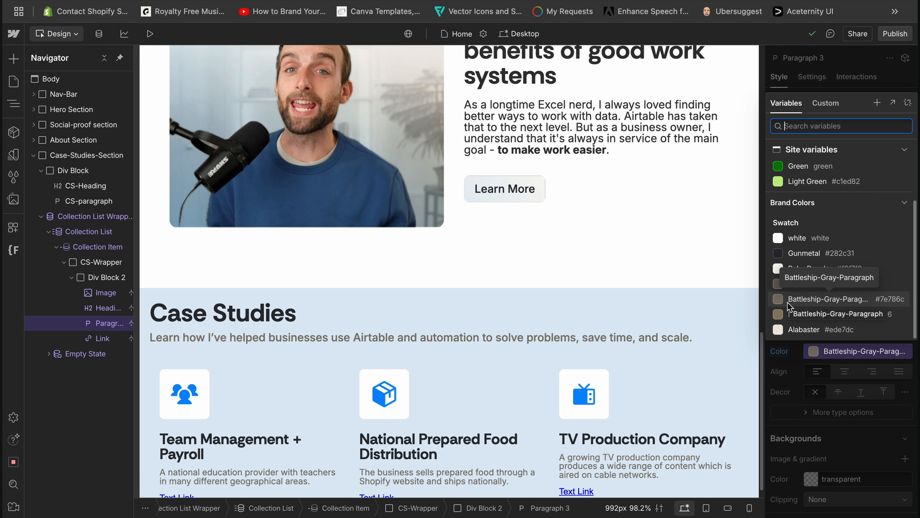
pyautogui.click(790, 314)
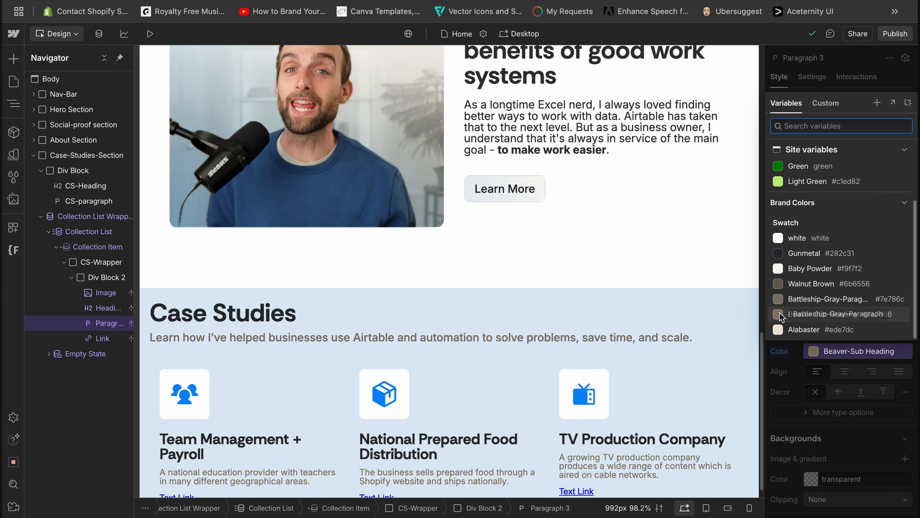
pyautogui.press('Escape')
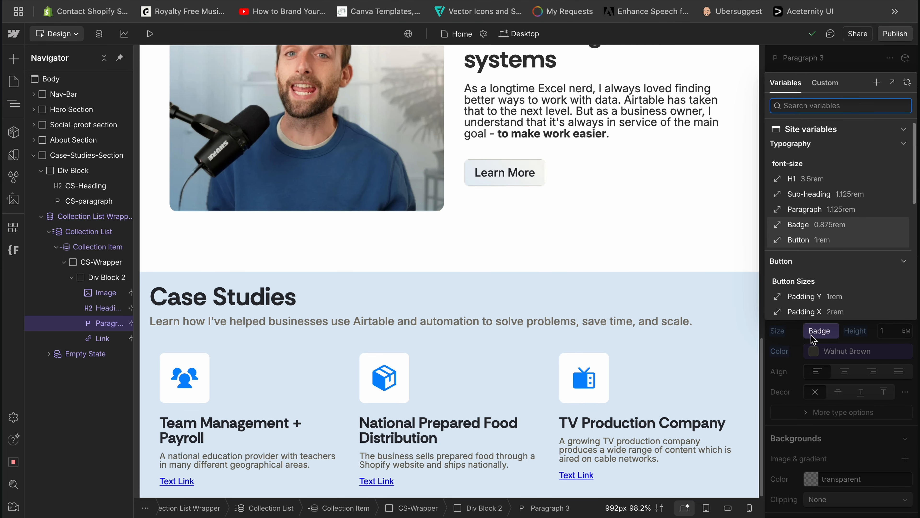
# Set the font size of the card description to 0.875 REM without linking a size variable
pyautogui.click(808, 240)
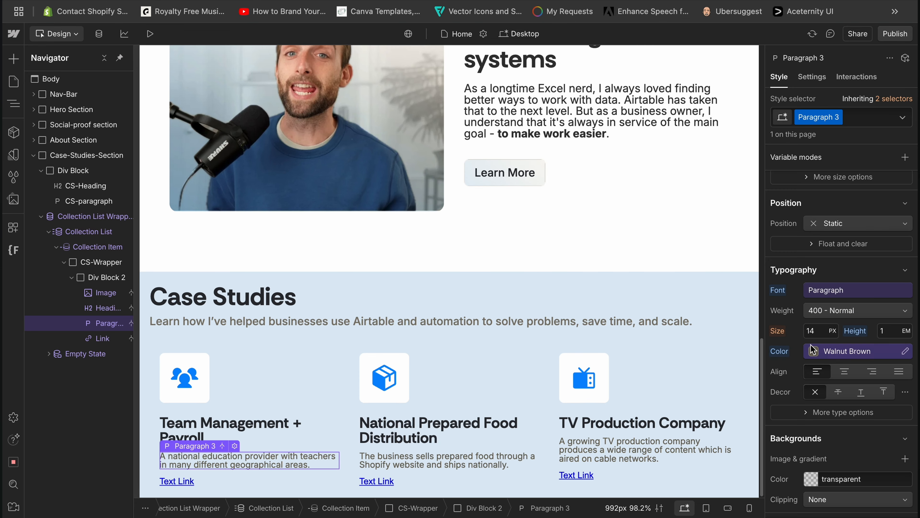
pyautogui.click(818, 333)
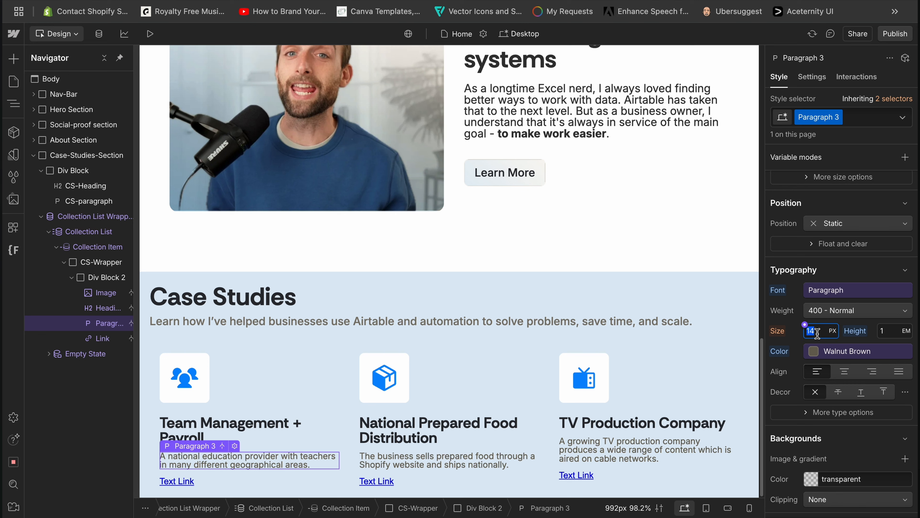
pyautogui.write('0.875rem')
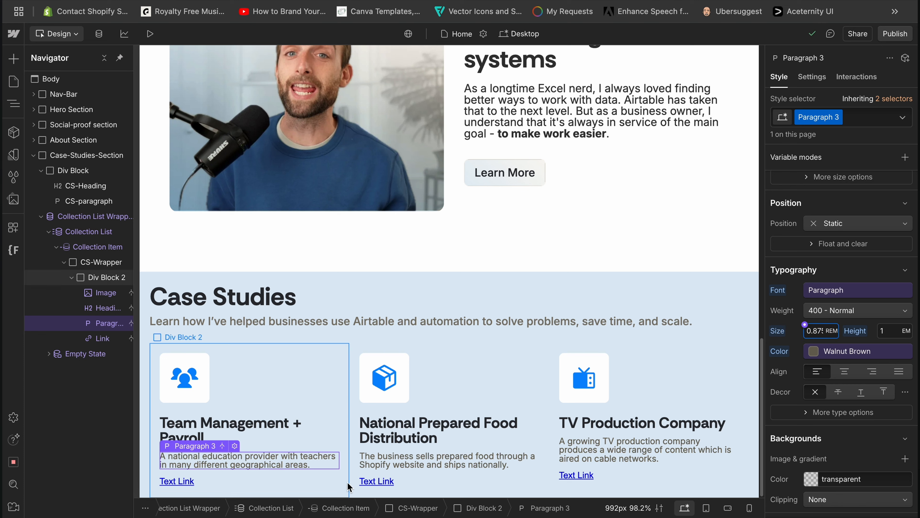
# Give the text link in the cards the Paragraph font variable and a line height of 1 EM
pyautogui.click(184, 482)
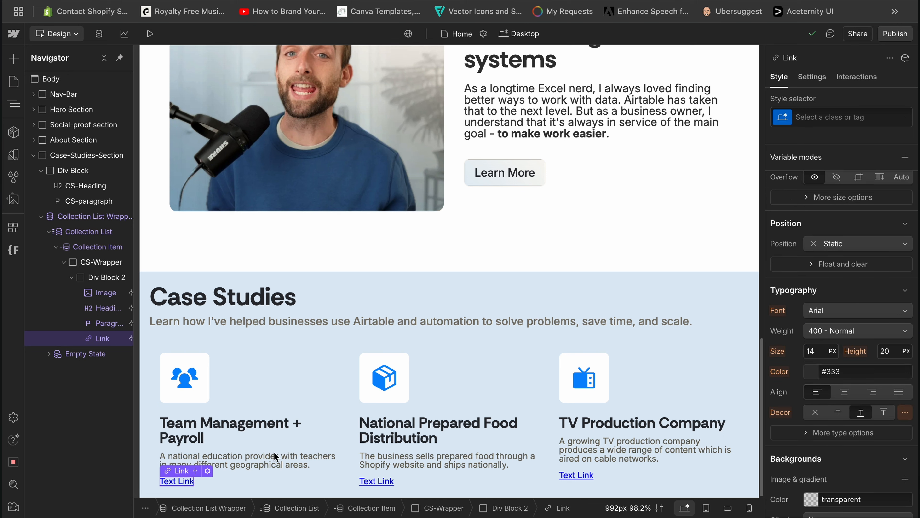
pyautogui.click(804, 304)
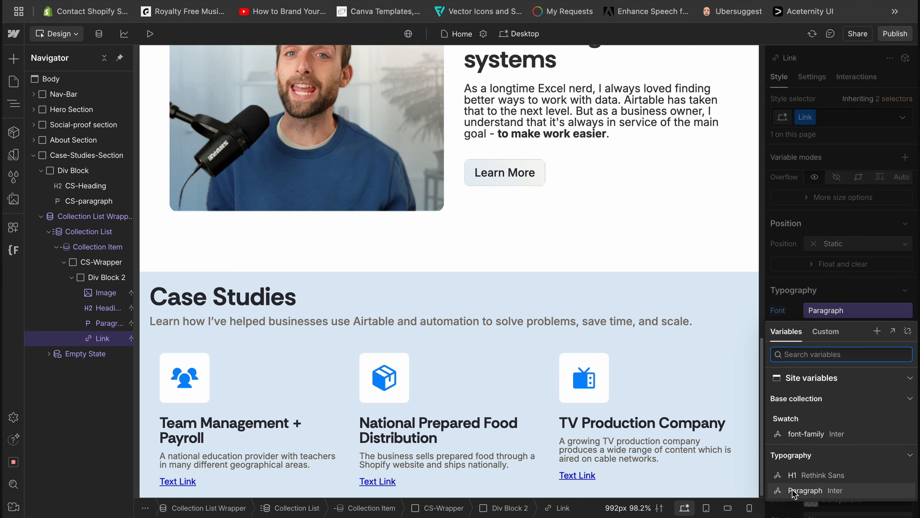
pyautogui.click(803, 490)
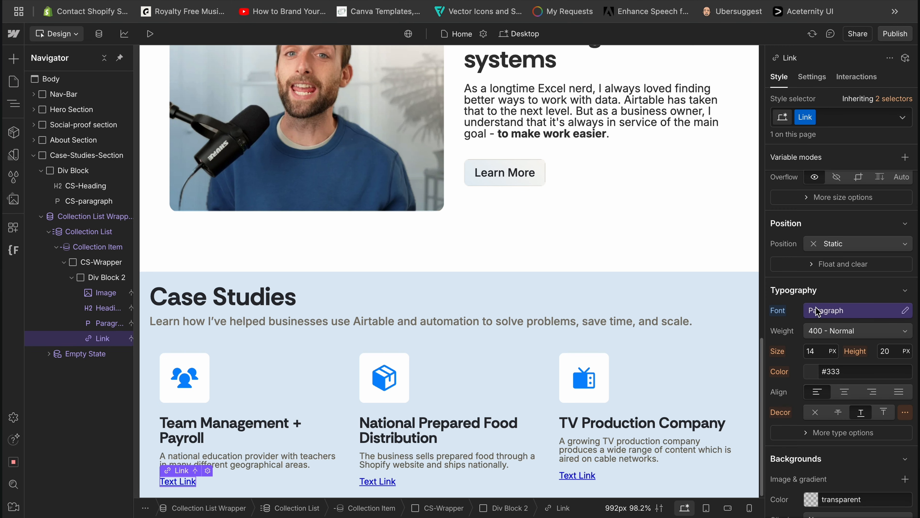
pyautogui.click(889, 352)
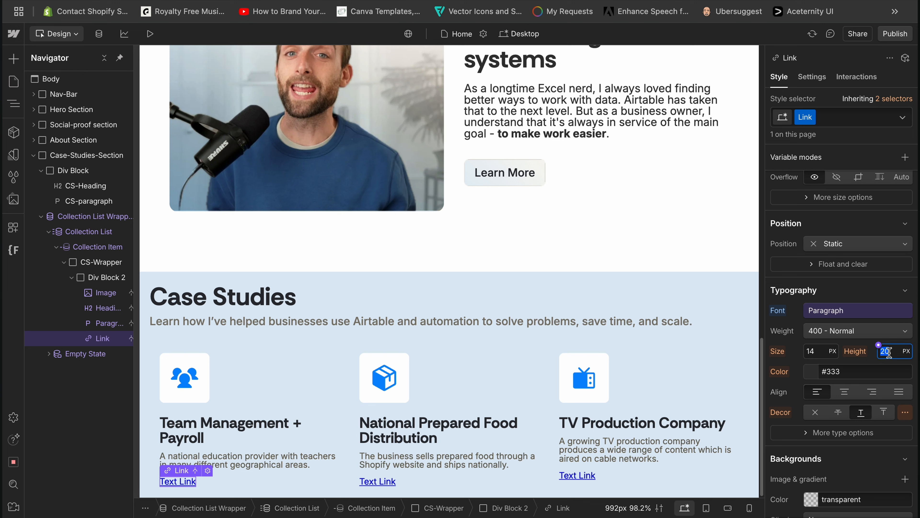
pyautogui.write('1')
pyautogui.click(906, 351)
pyautogui.click(891, 364)
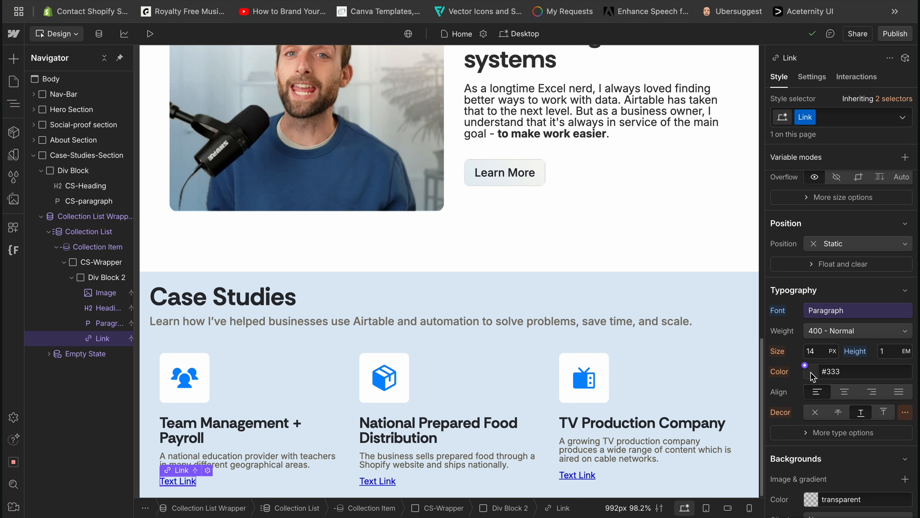
# Set the text color of the card link to #088bff
pyautogui.click(834, 371)
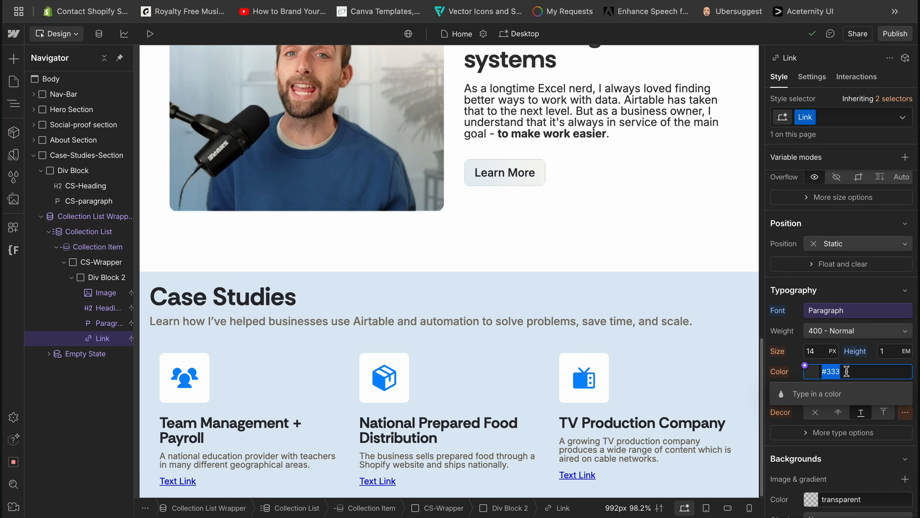
pyautogui.write('#088bff')
pyautogui.press('Return')
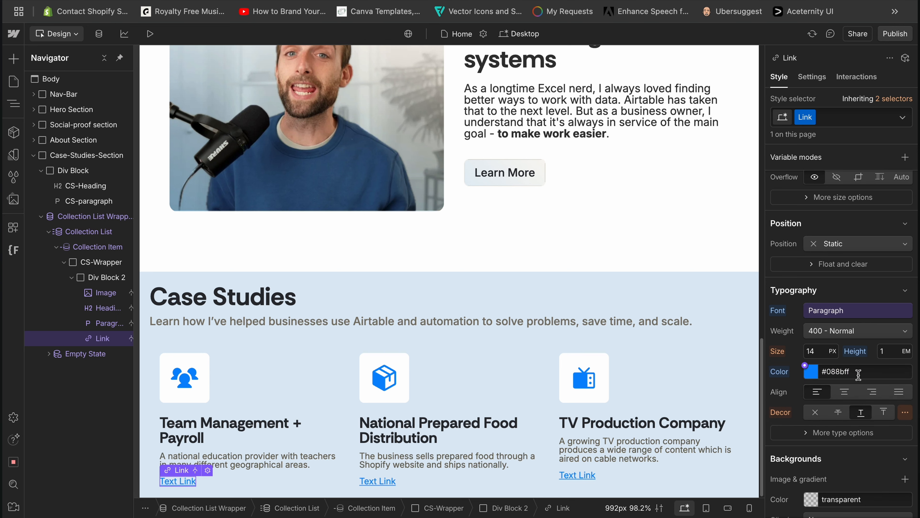
# Set the card link's weight to 900 - Black and remove its underline decoration
pyautogui.scroll(-2, 846, 286)
pyautogui.click(846, 285)
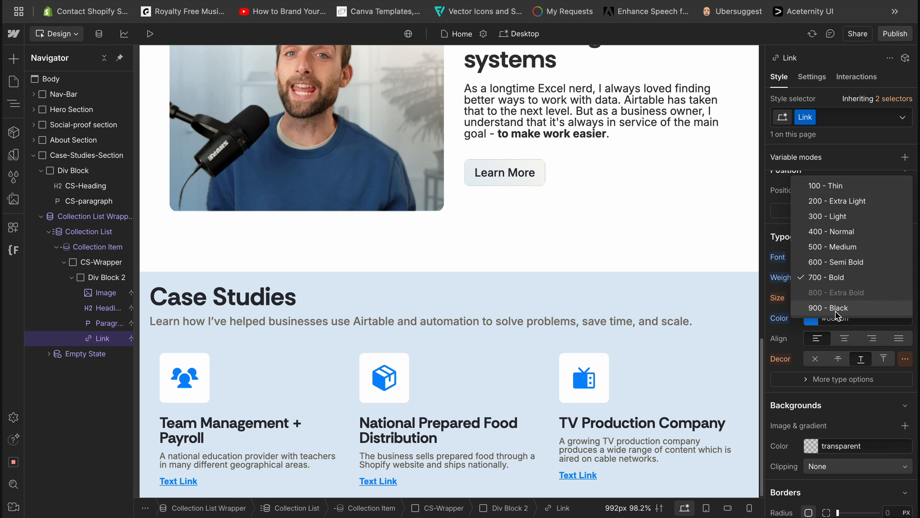
pyautogui.click(830, 353)
pyautogui.click(816, 360)
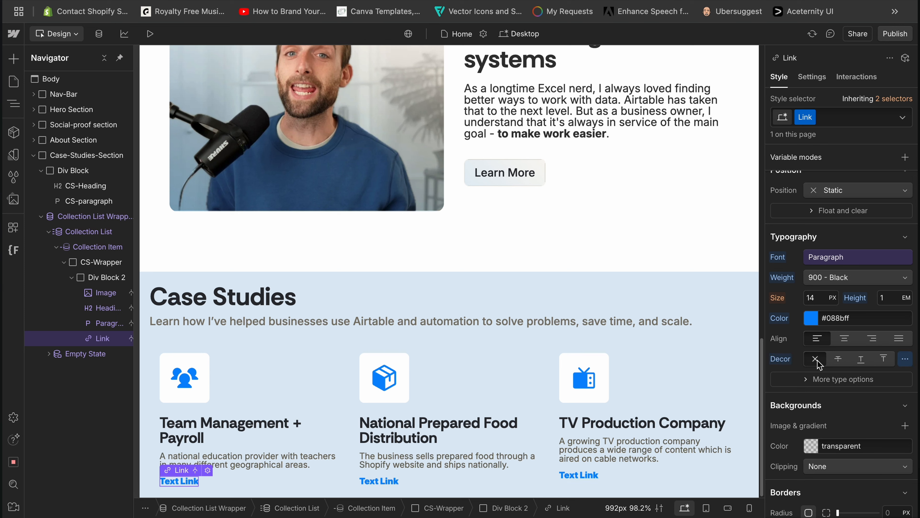
# Replace the card link's placeholder text with "Learn More"
pyautogui.doubleClick(180, 480)
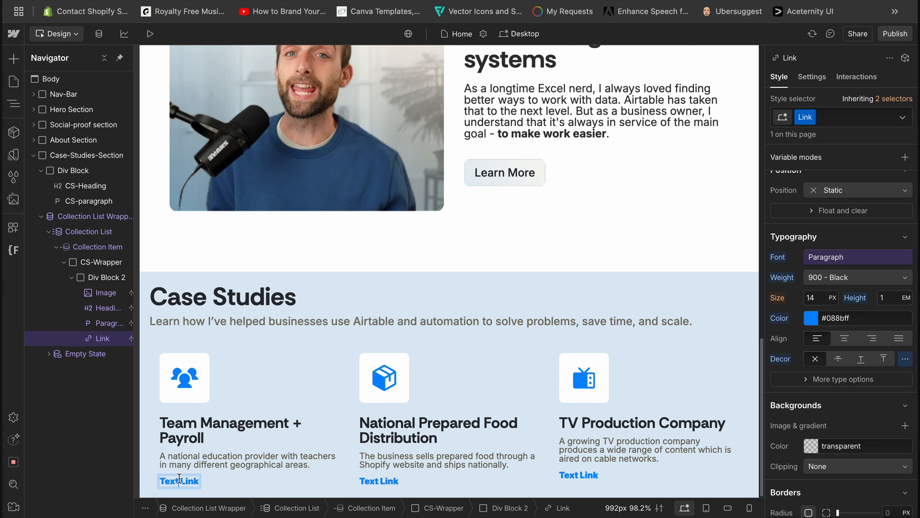
pyautogui.hotkey('ctrl', 'a')
pyautogui.write('L')
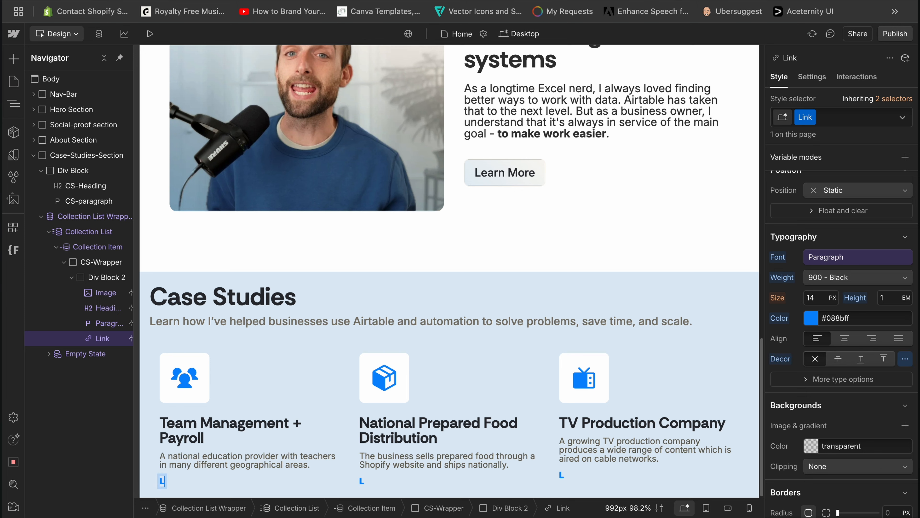
pyautogui.write('earn More')
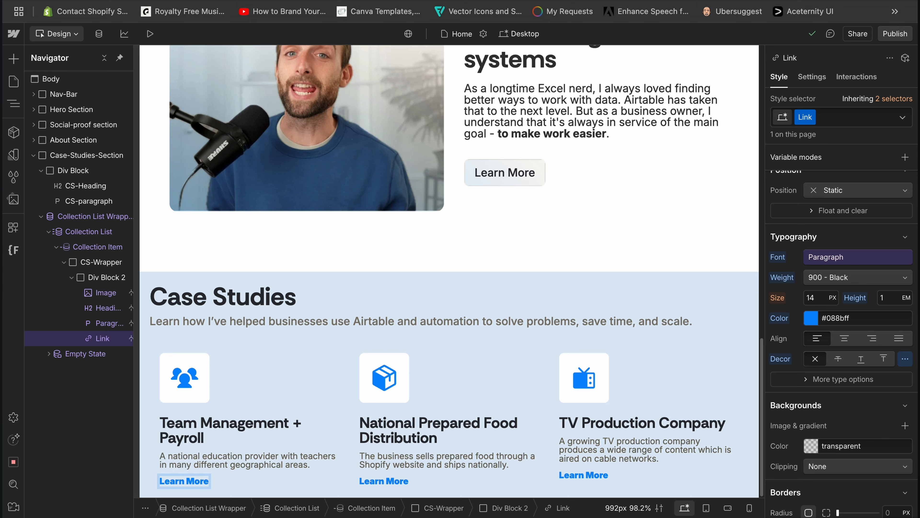
# Rename the Div Block 2 class inside CS-Wrapper to "Card"
pyautogui.click(107, 278)
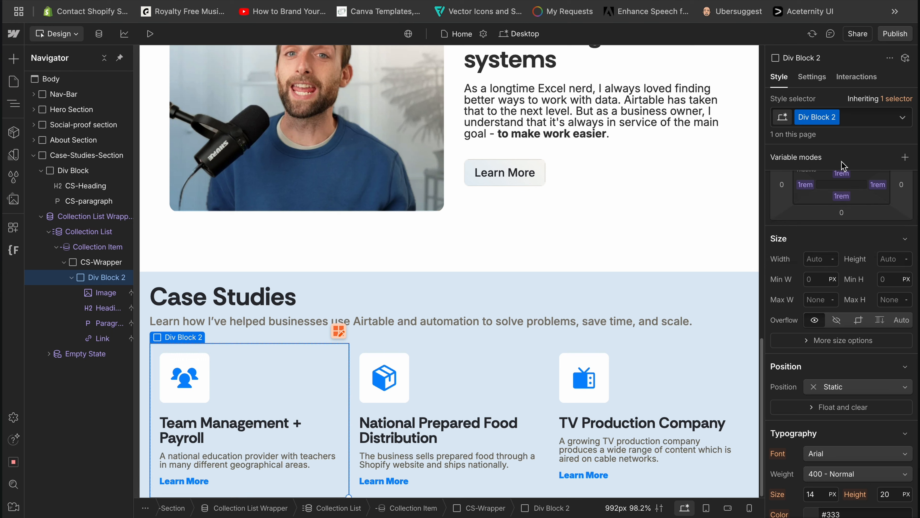
pyautogui.click(835, 117)
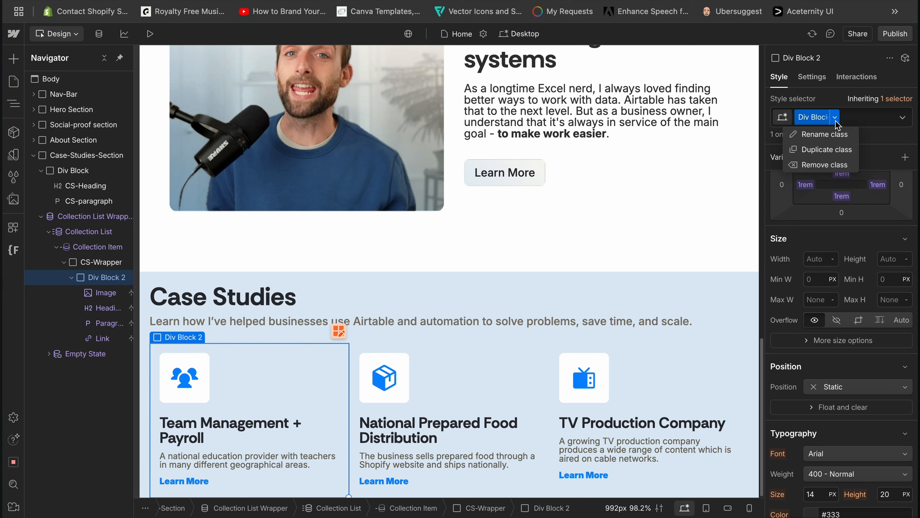
pyautogui.click(835, 135)
pyautogui.write('Card')
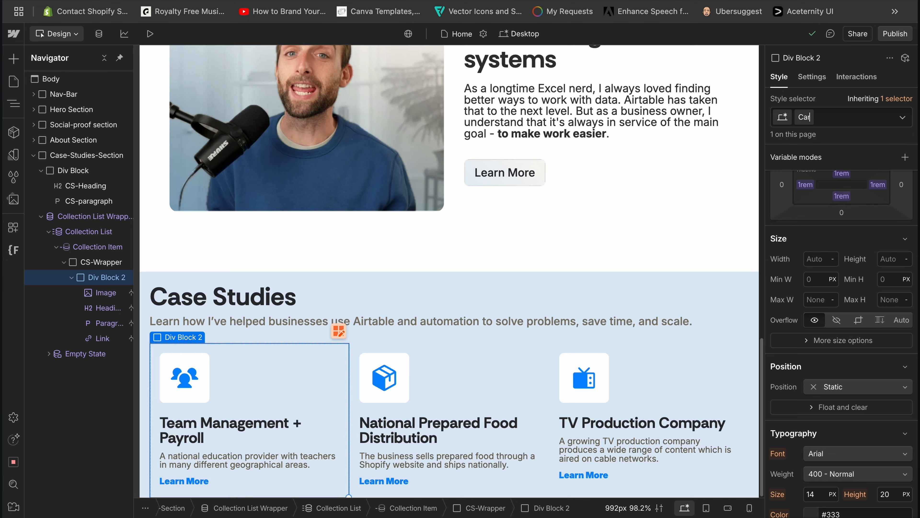
pyautogui.press('Return')
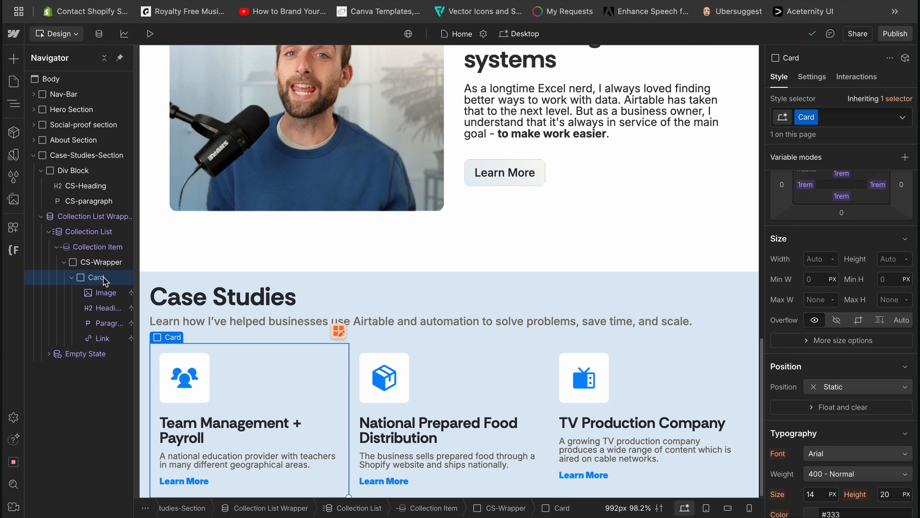
# Add a div block inside the Card and duplicate it
pyautogui.press('super+e')
pyautogui.write('div')
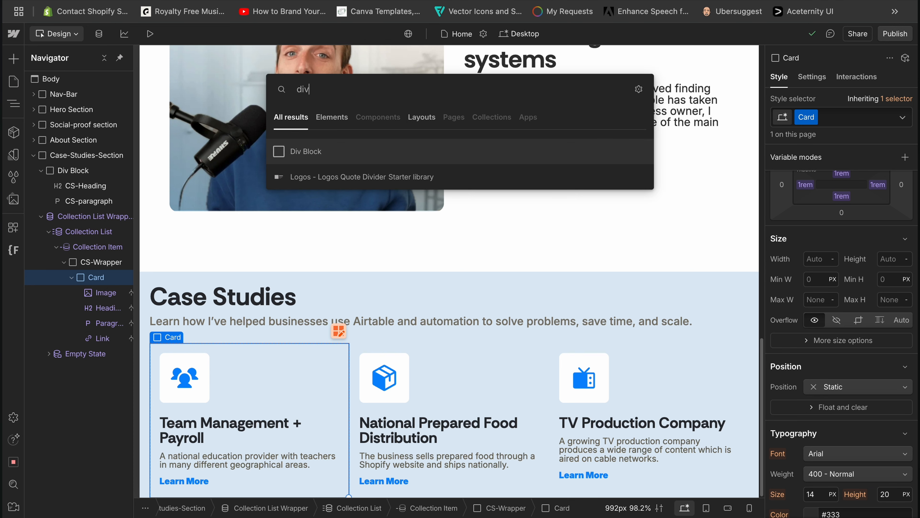
pyautogui.press('Return')
pyautogui.press('super+d')
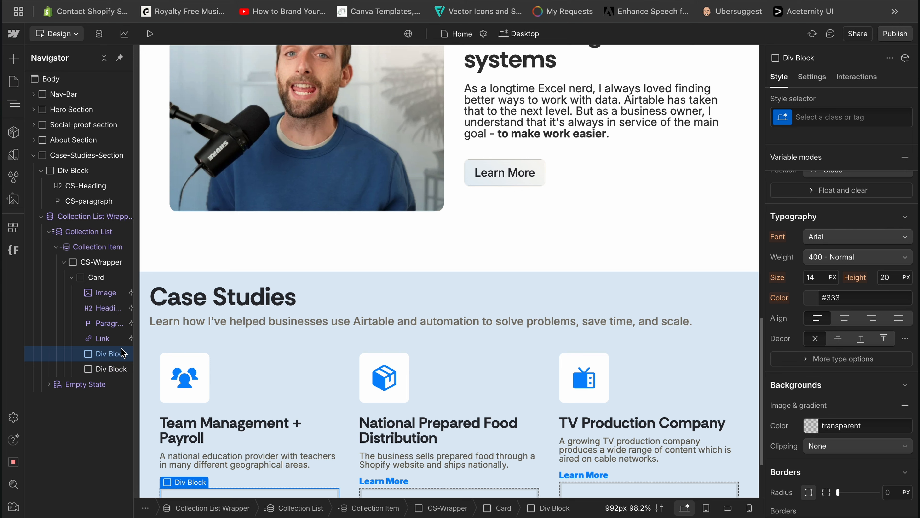
# Nest the card image in the first new div block, and the heading, paragraph and link in the second
pyautogui.moveTo(106, 358); pyautogui.dragTo(106, 302)
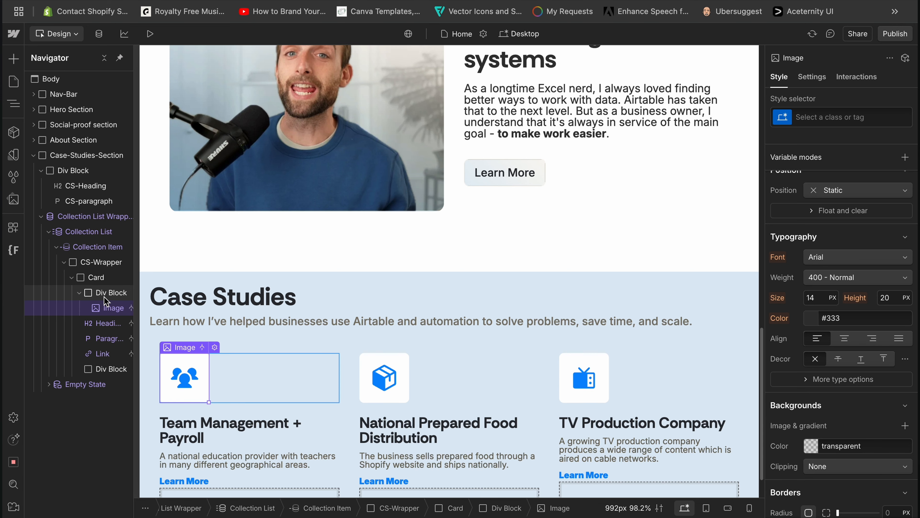
pyautogui.click(80, 292)
pyautogui.moveTo(105, 354)
pyautogui.mouseDown()
pyautogui.moveTo(93, 306)
pyautogui.moveTo(104, 314)
pyautogui.moveTo(107, 341)
pyautogui.moveTo(123, 343)
pyautogui.moveTo(109, 354)
pyautogui.mouseUp()
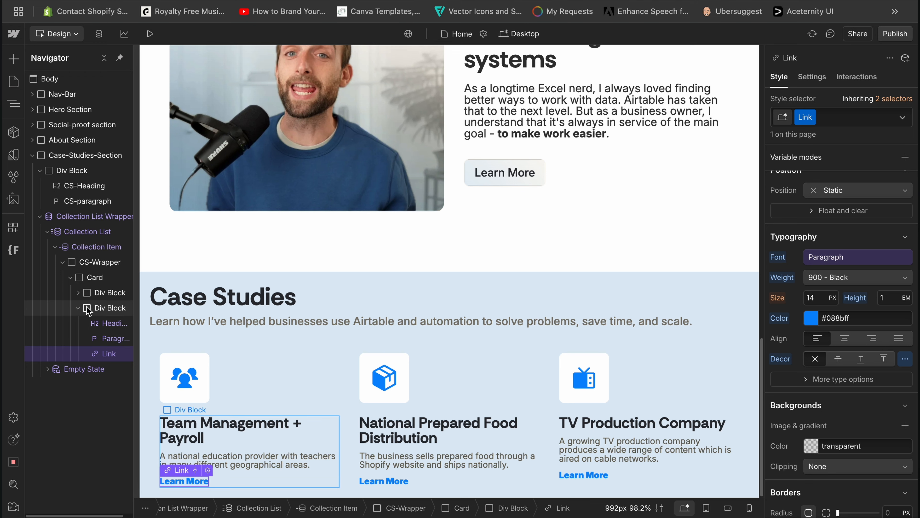
pyautogui.click(78, 308)
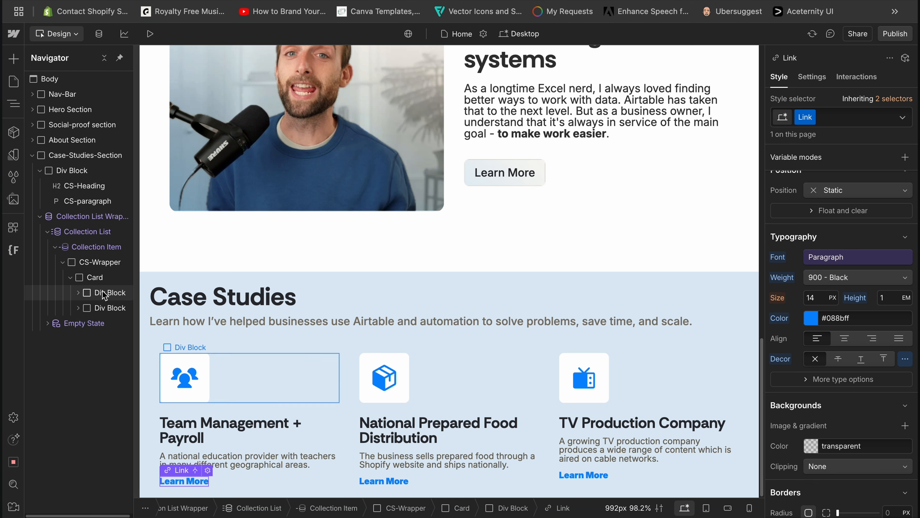
# Give the div block holding the card's heading, paragraph and link a vertical flex layout
pyautogui.click(96, 280)
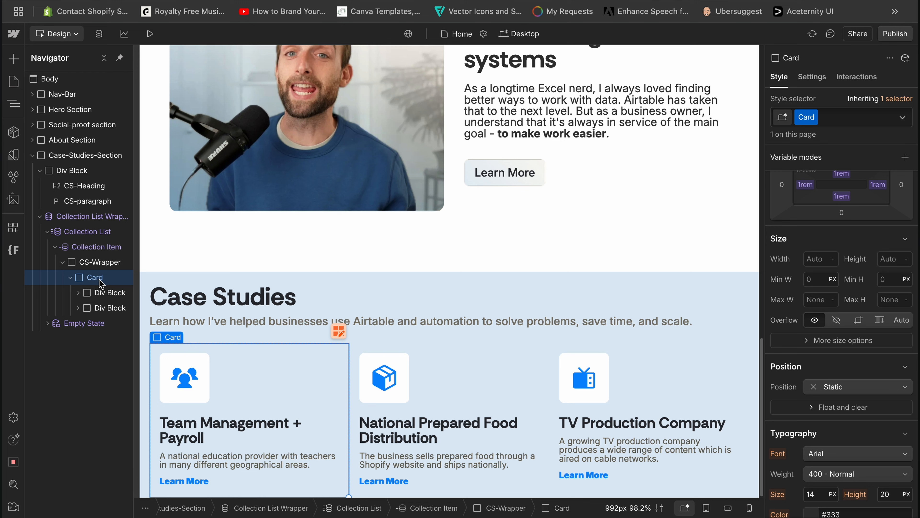
pyautogui.click(109, 309)
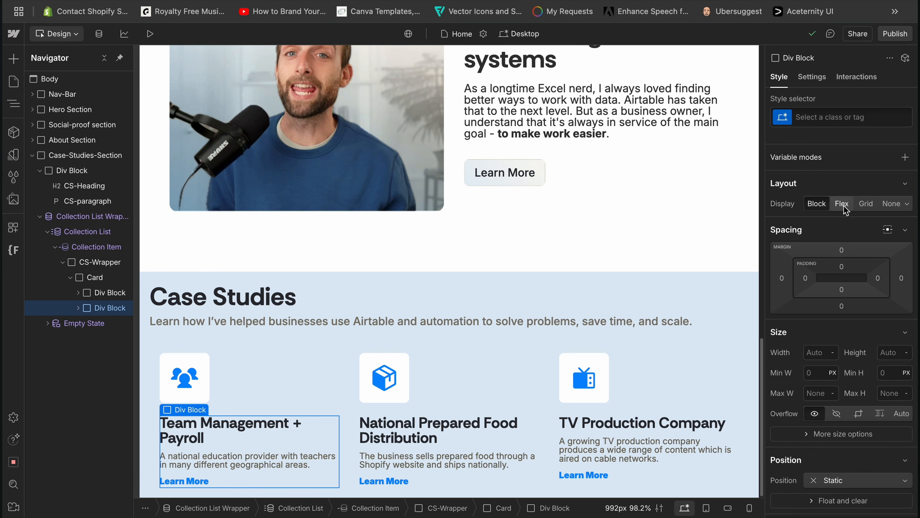
pyautogui.click(842, 204)
pyautogui.click(858, 225)
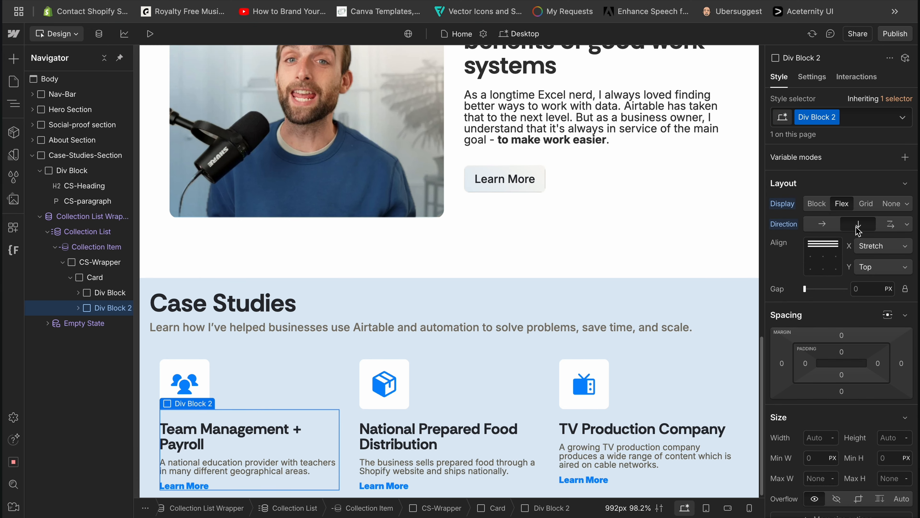
# Set the gap between the items in the card's text div block to 0.5 rem
pyautogui.click(853, 288)
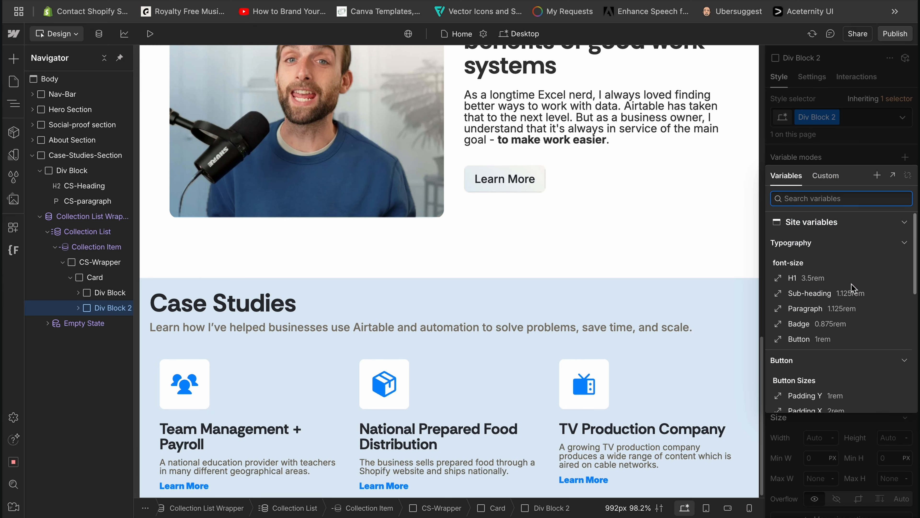
pyautogui.scroll(-5, 831, 321)
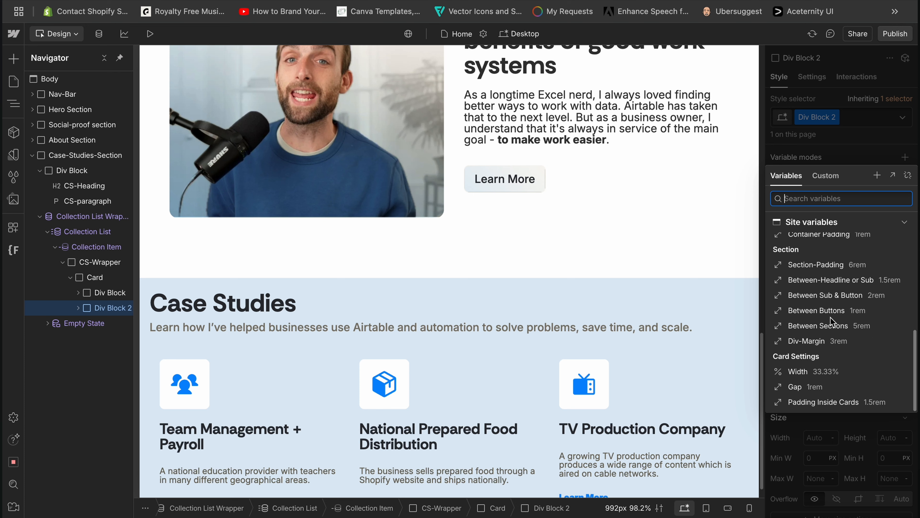
pyautogui.scroll(5, 823, 306)
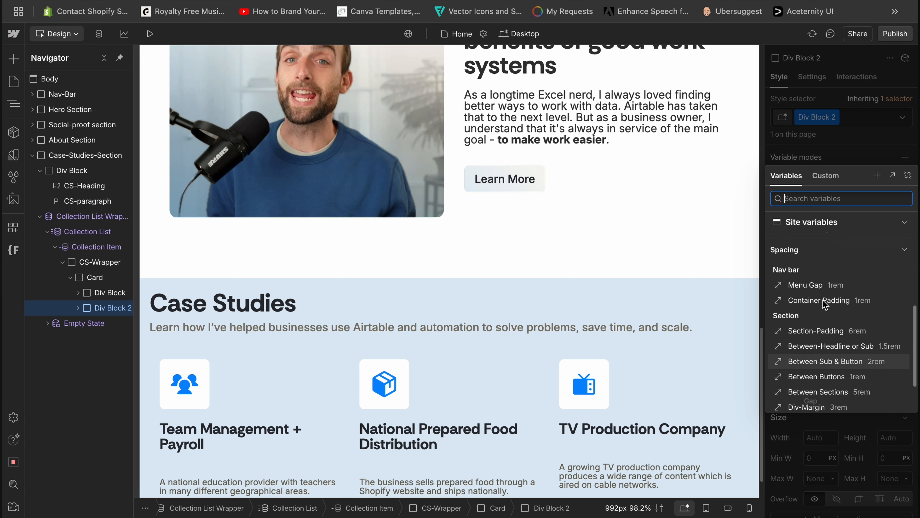
pyautogui.click(855, 152)
pyautogui.click(864, 290)
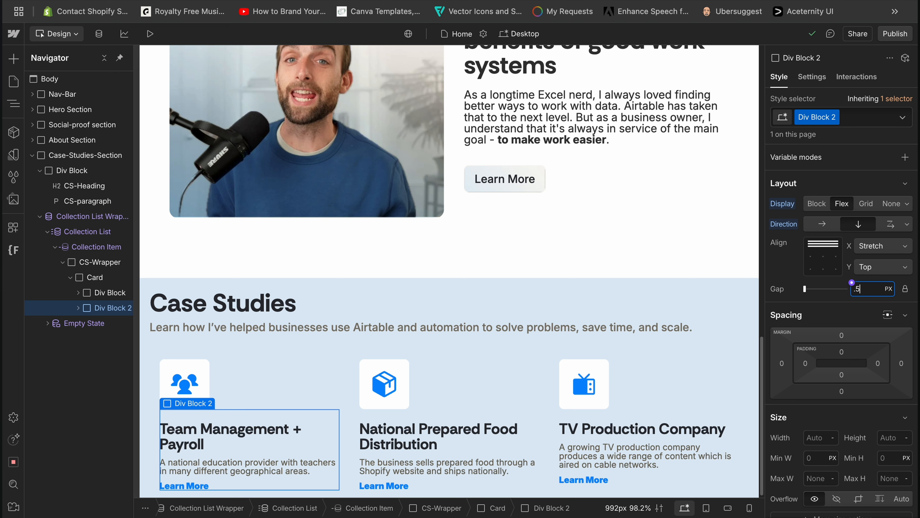
pyautogui.write('.5rem')
pyautogui.press('Return')
pyautogui.scroll(-1, 398, 362)
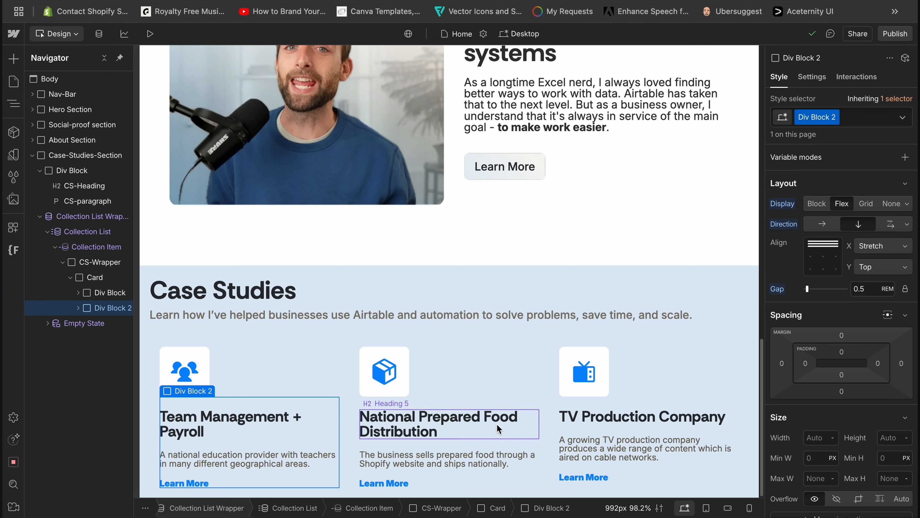
# Set the CS-Wrapper's background color to the white brand color variable
pyautogui.click(103, 266)
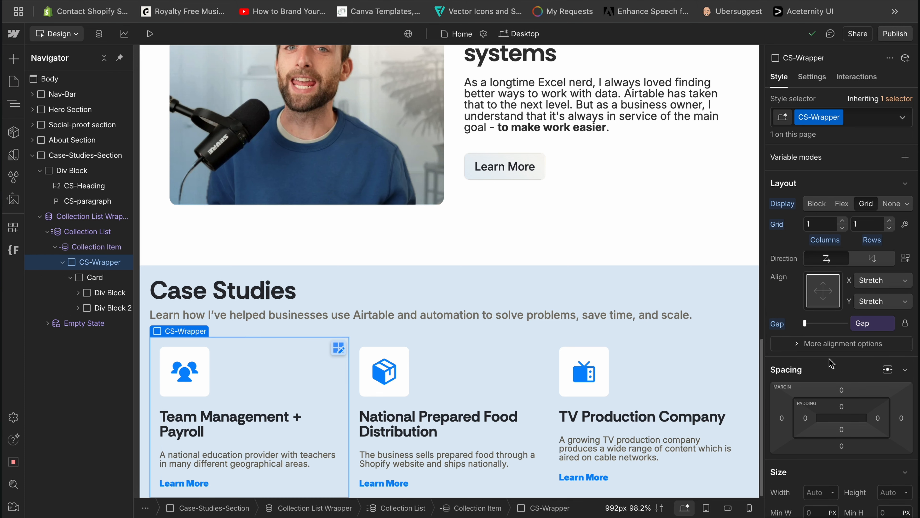
pyautogui.scroll(-10, 832, 363)
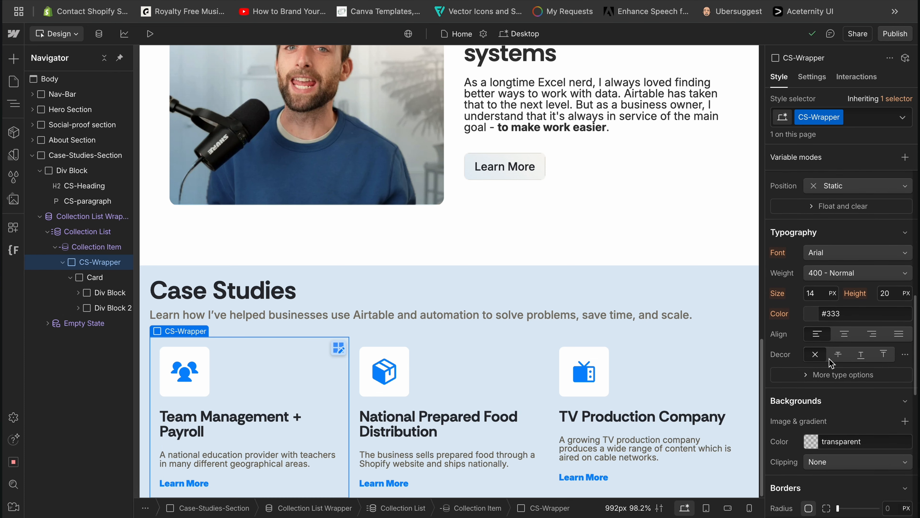
pyautogui.scroll(-3, 831, 363)
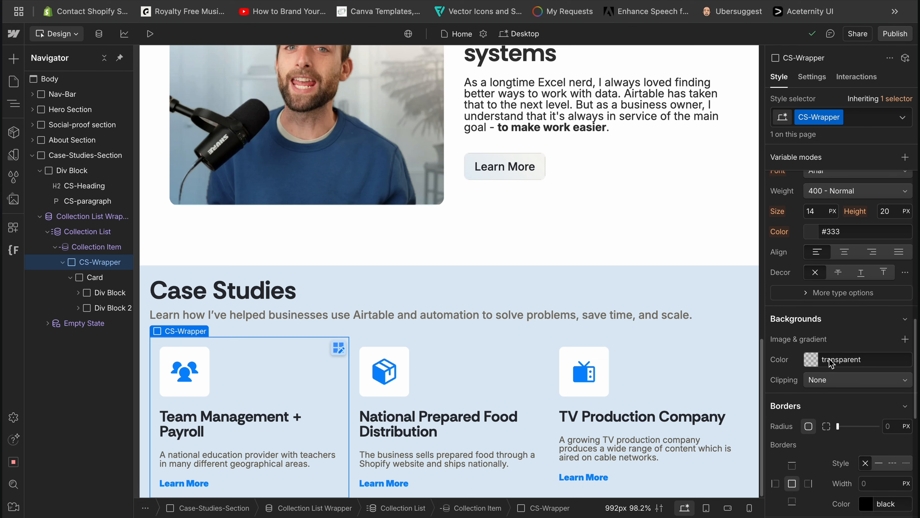
pyautogui.click(805, 354)
pyautogui.scroll(-1, 812, 308)
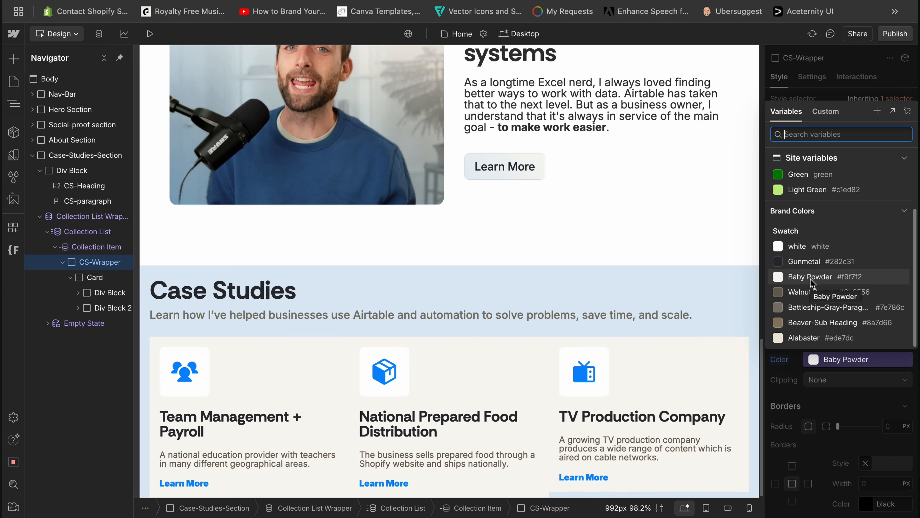
pyautogui.click(813, 246)
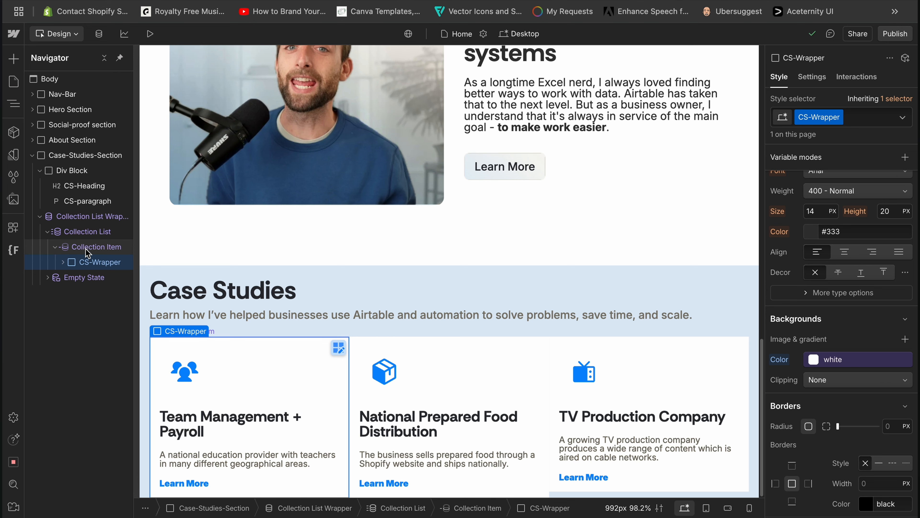
# Give the Collection List a horizontal flex layout with its gap set to the Menu Gap variable
pyautogui.click(87, 231)
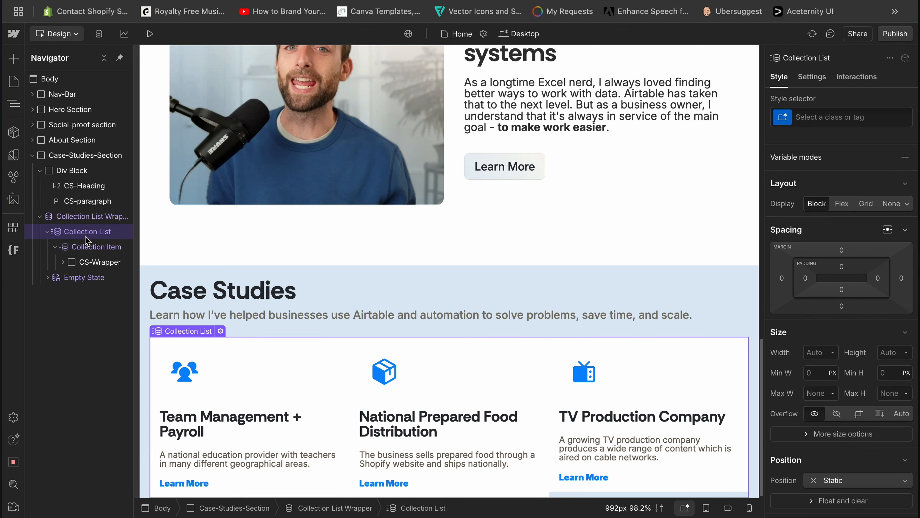
pyautogui.click(94, 247)
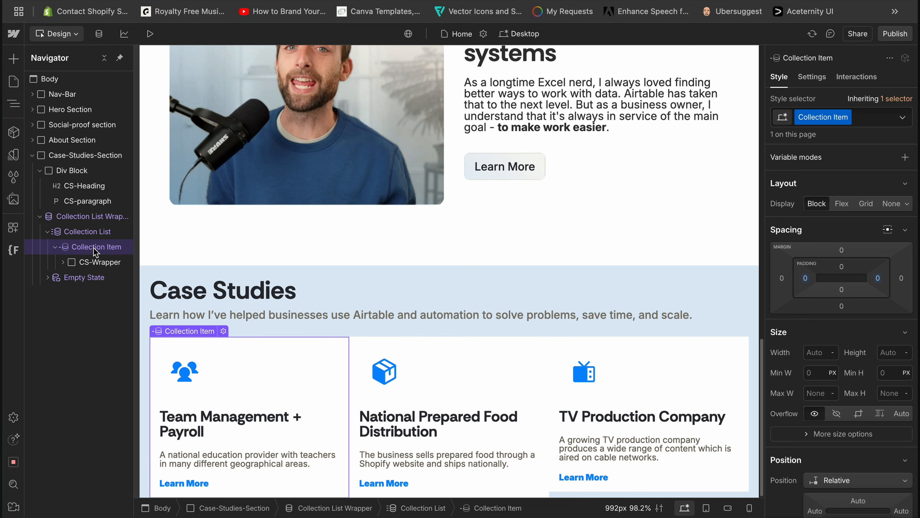
pyautogui.click(95, 235)
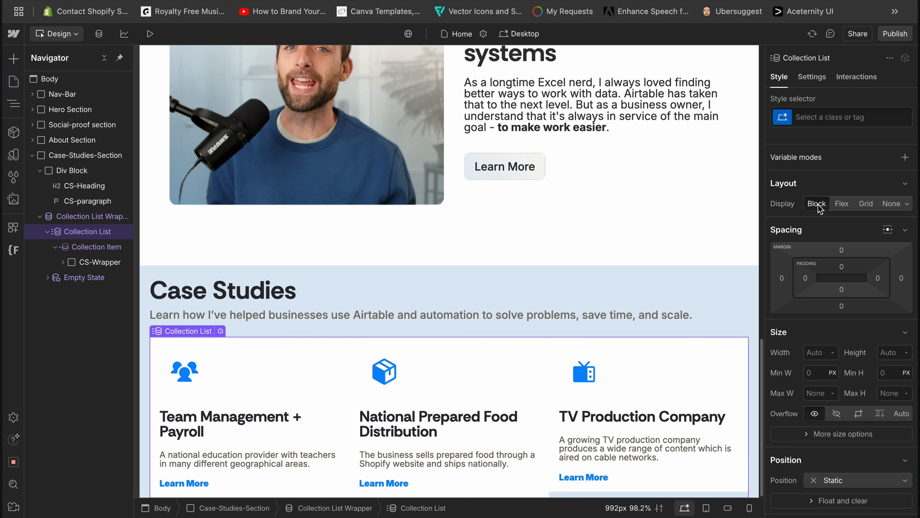
pyautogui.click(844, 205)
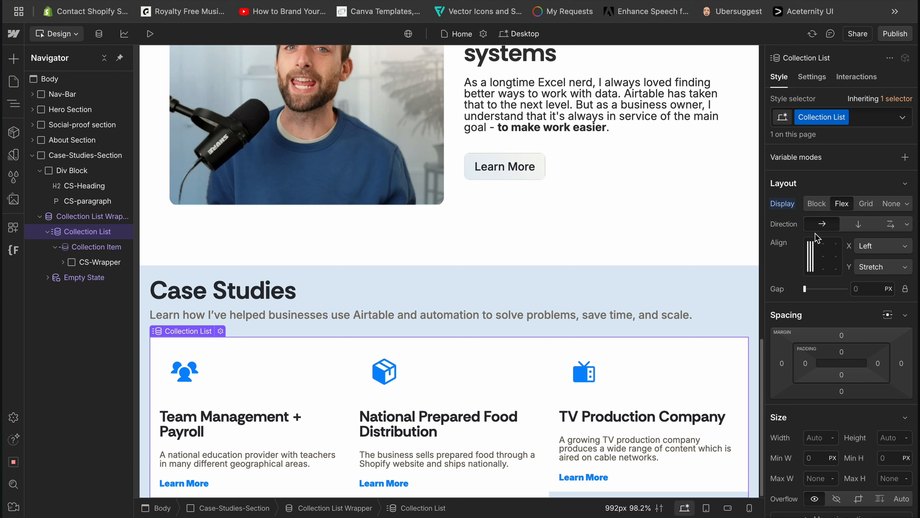
pyautogui.click(853, 283)
pyautogui.scroll(-10, 820, 330)
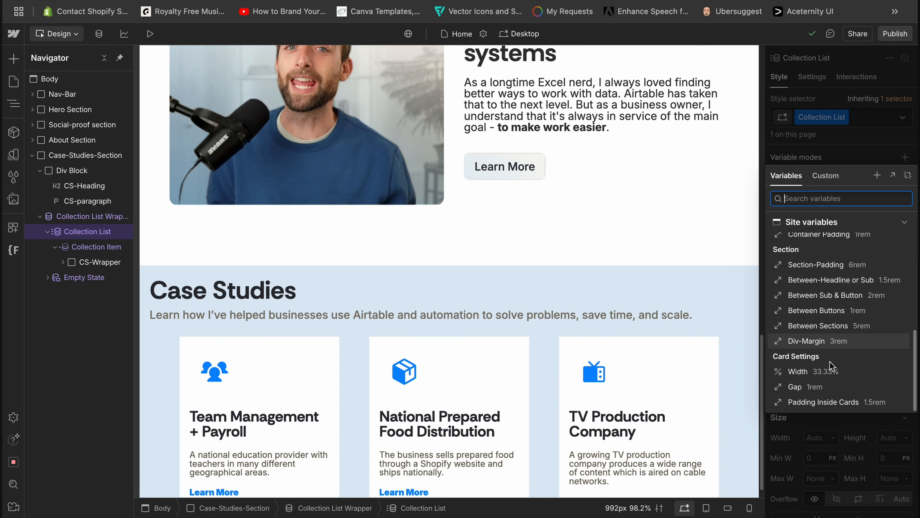
pyautogui.scroll(2, 833, 328)
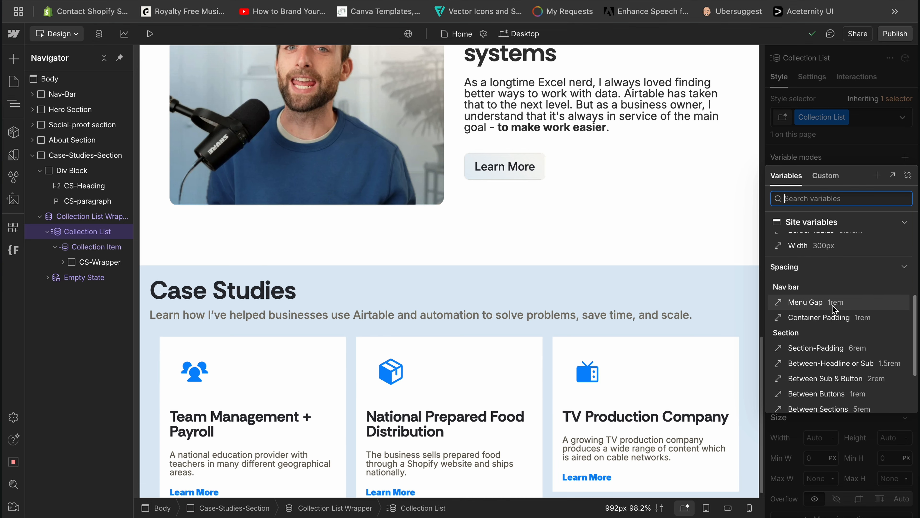
pyautogui.click(832, 306)
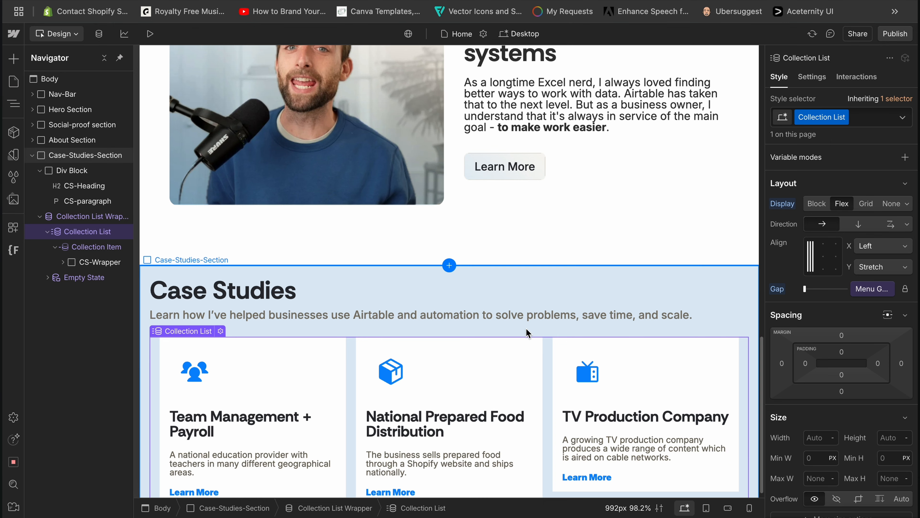
# Set the CS-Wrapper's height to 100%
pyautogui.scroll(-1, 527, 334)
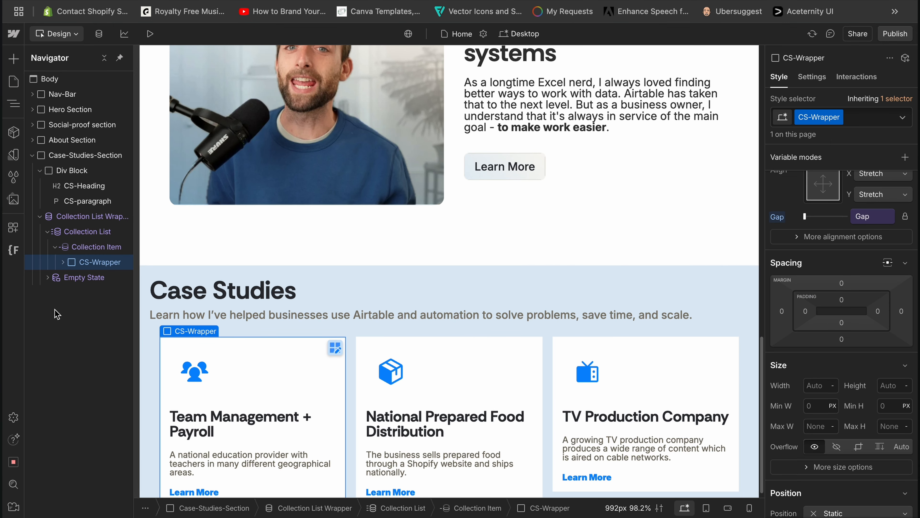
pyautogui.scroll(-1, 610, 363)
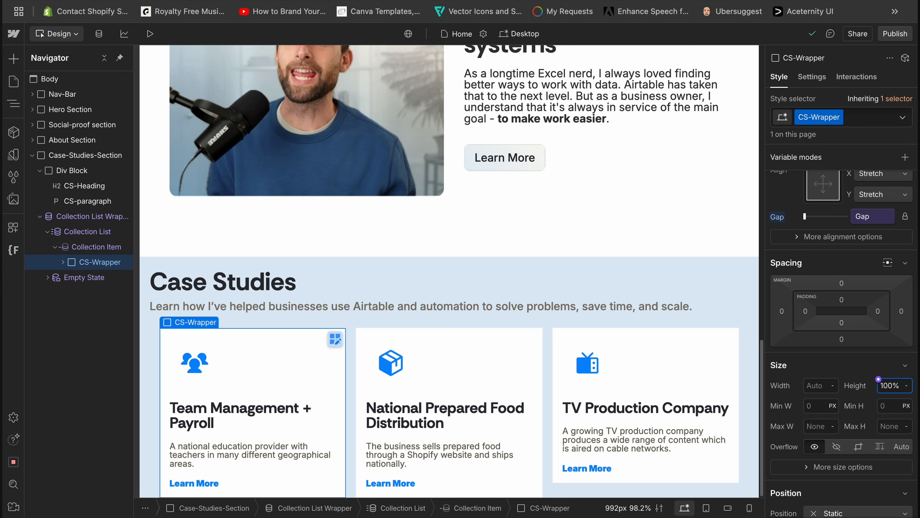
pyautogui.press('Return')
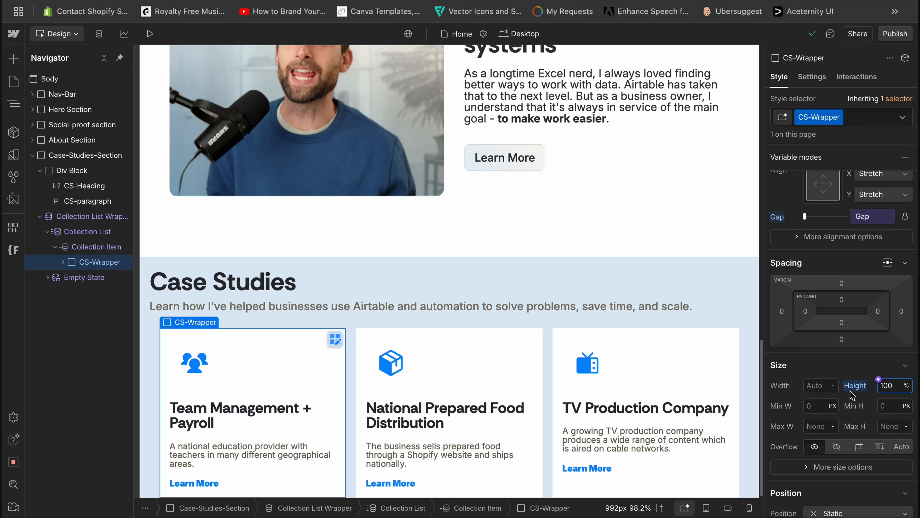
# Round the CS-Wrapper's corners by setting its border radius to the Border-radius variable
pyautogui.scroll(-3, 852, 395)
pyautogui.scroll(-10, 811, 399)
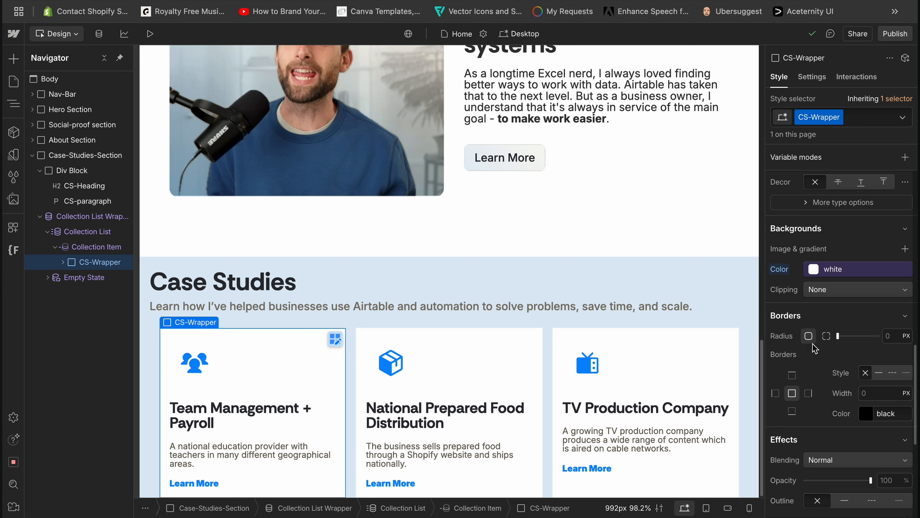
pyautogui.click(888, 336)
pyautogui.scroll(-6, 829, 240)
pyautogui.scroll(-2, 827, 232)
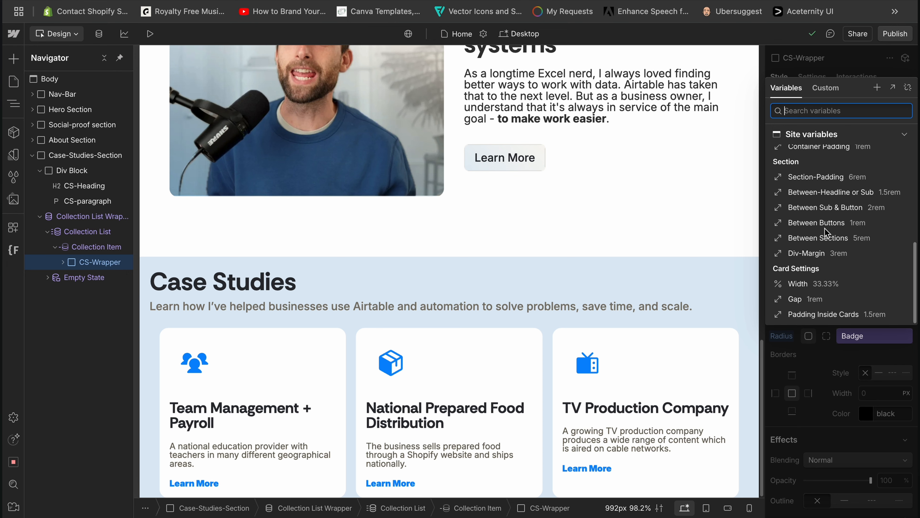
pyautogui.scroll(3, 826, 234)
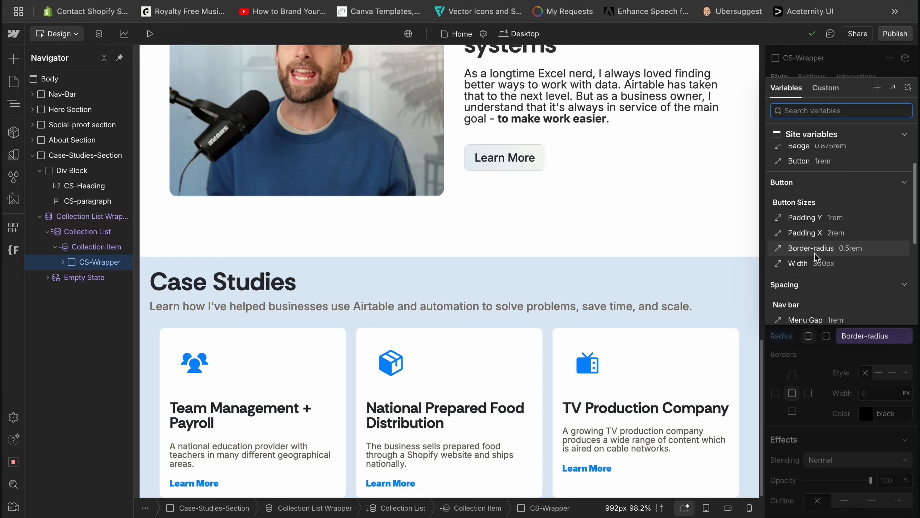
pyautogui.click(823, 250)
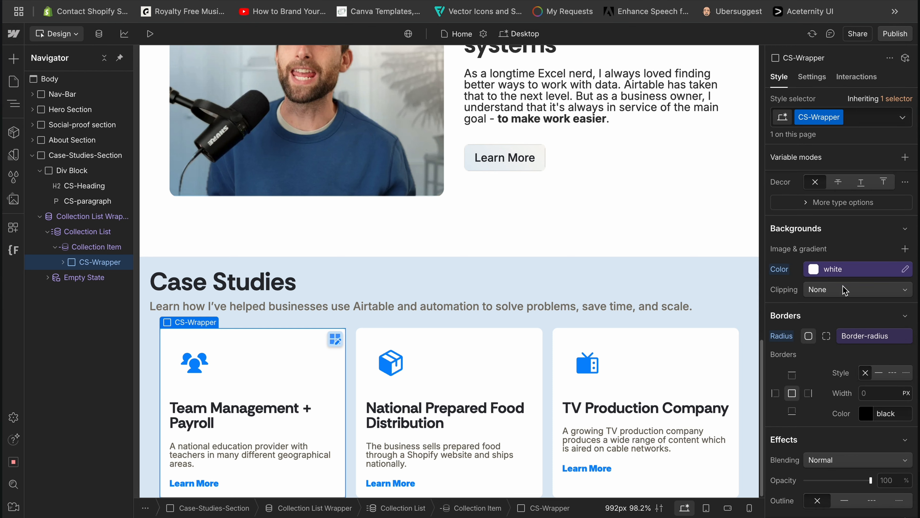
pyautogui.scroll(-6, 828, 335)
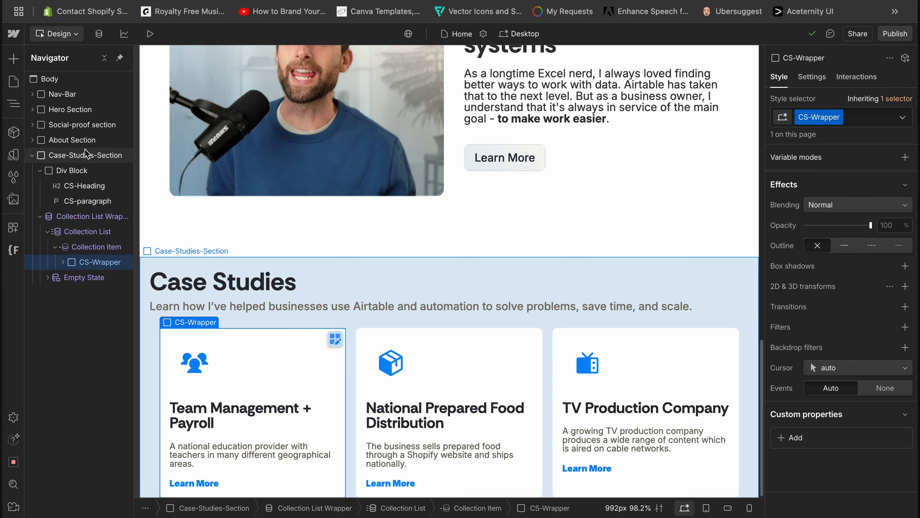
# Give the div block around the Case Studies heading a 3 rem top margin and bottom padding from the Menu Gap variable
pyautogui.click(40, 170)
pyautogui.click(59, 170)
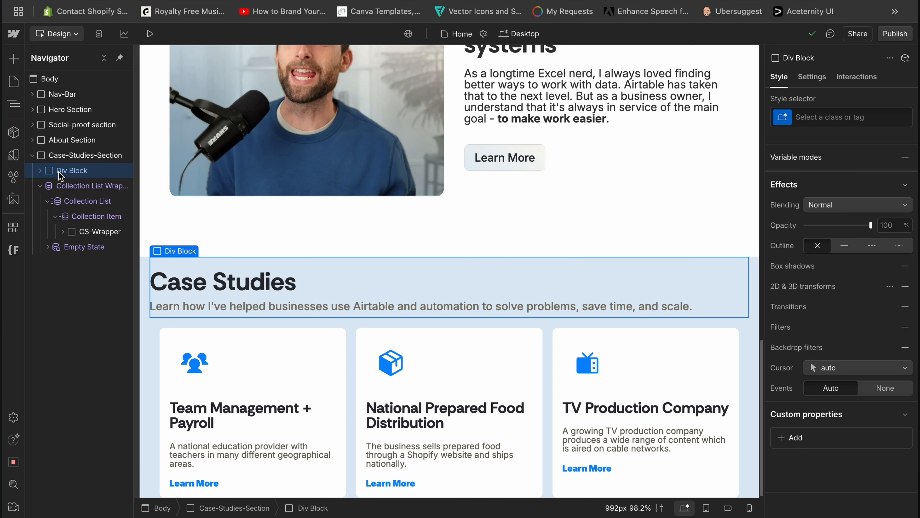
pyautogui.scroll(10, 857, 310)
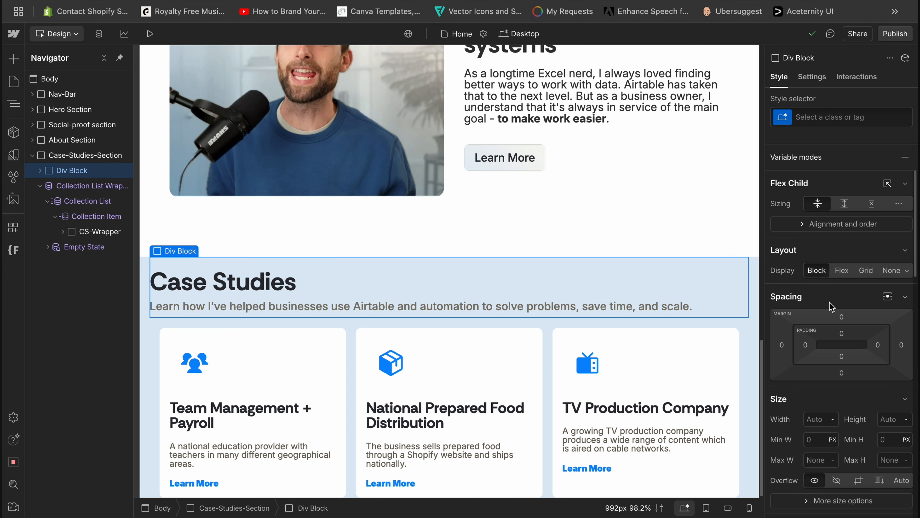
pyautogui.click(845, 318)
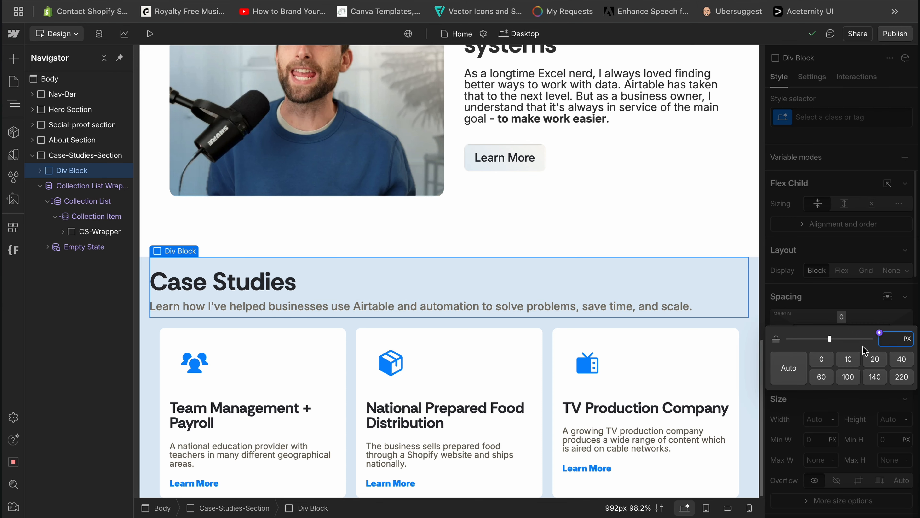
pyautogui.click(880, 334)
pyautogui.scroll(-5, 832, 232)
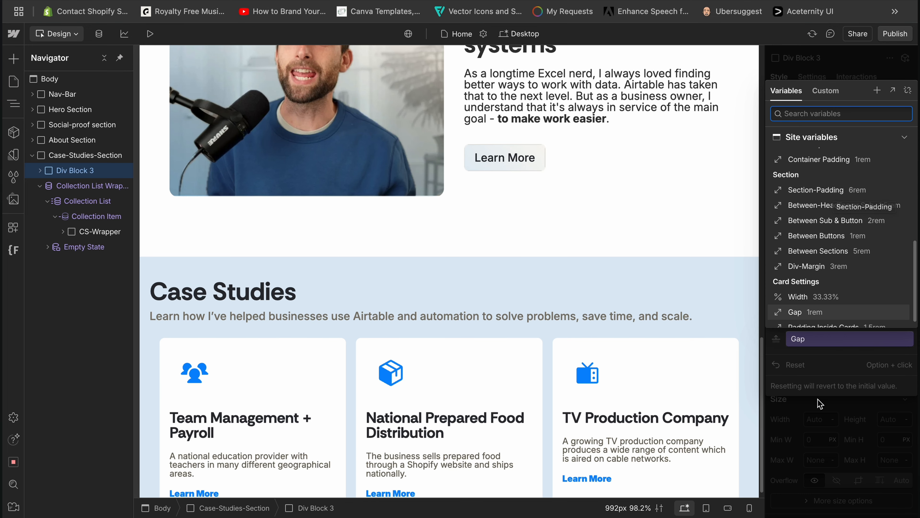
pyautogui.click(839, 392)
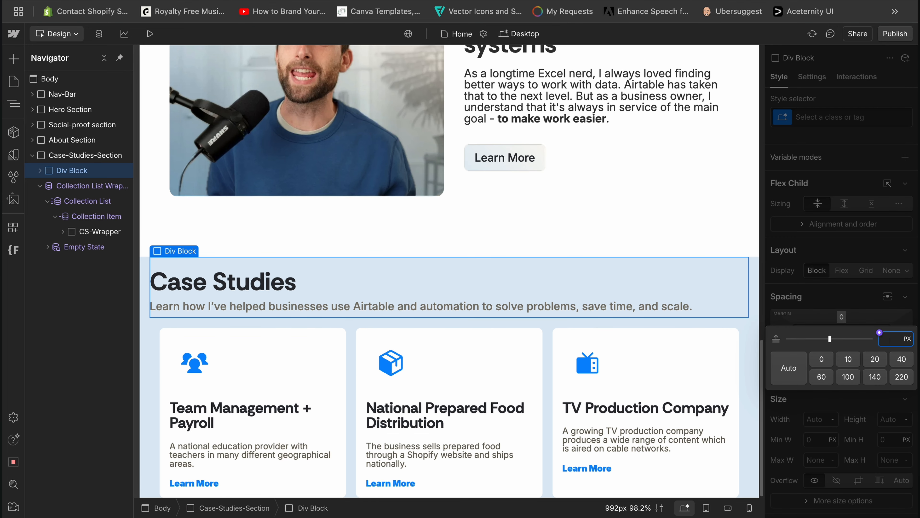
pyautogui.write('3rem')
pyautogui.press('Return')
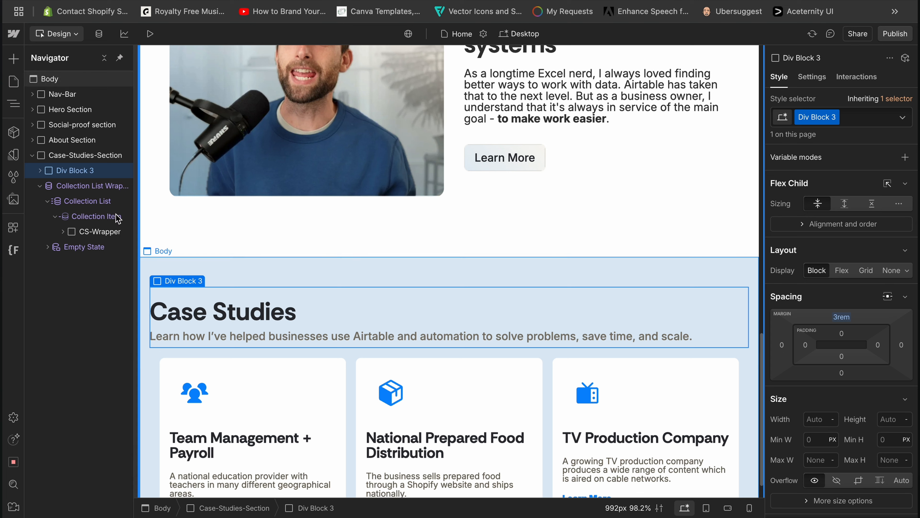
pyautogui.click(841, 357)
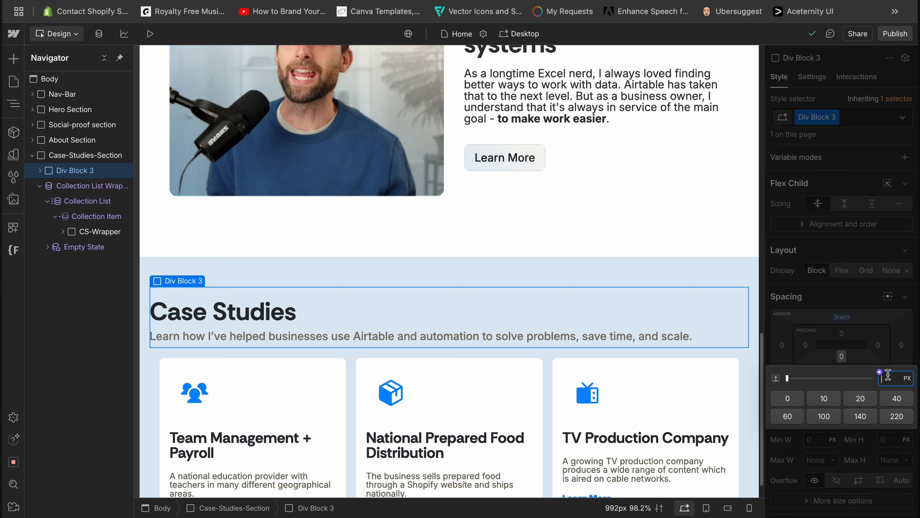
pyautogui.click(879, 373)
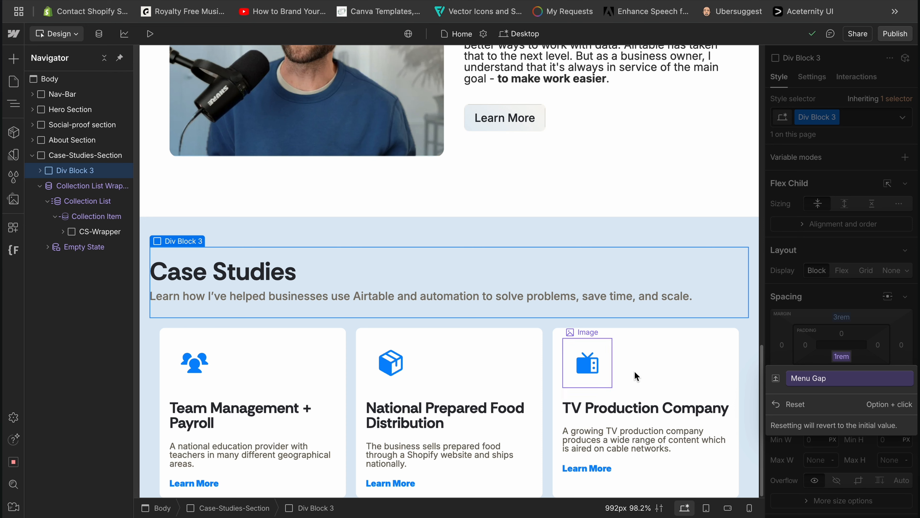
# Add a solid border 0.125 rem wide to the icon image in the case study card
pyautogui.click(205, 365)
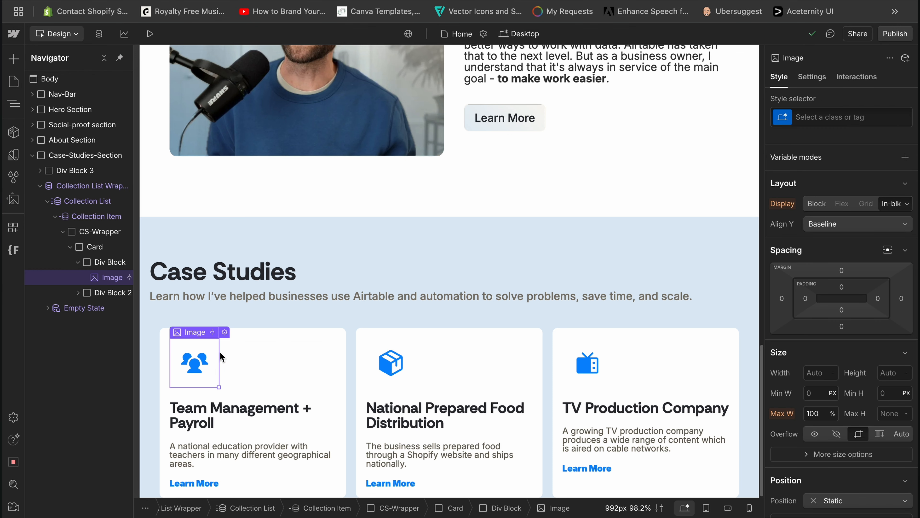
pyautogui.scroll(-10, 836, 435)
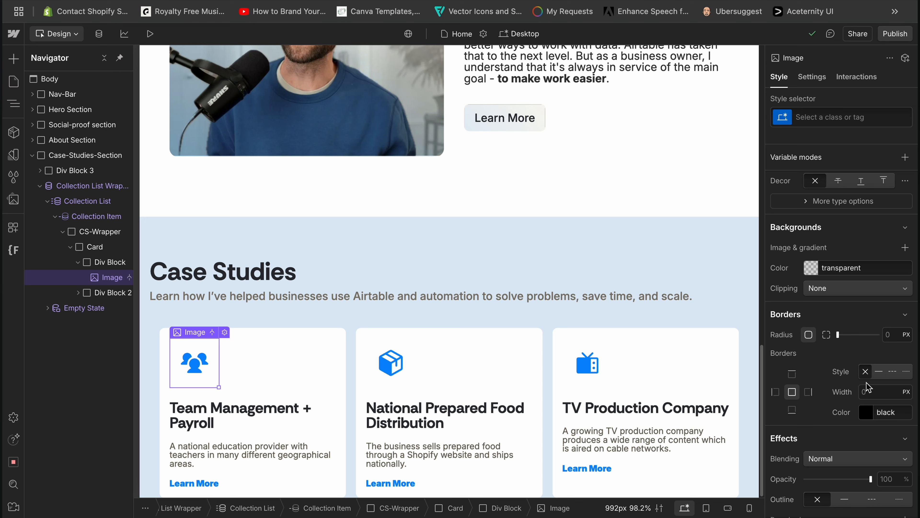
pyautogui.click(878, 373)
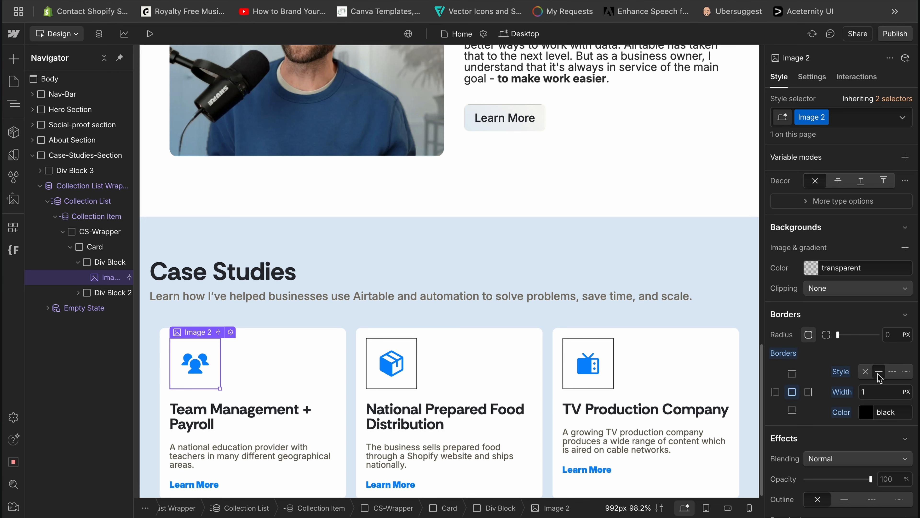
pyautogui.click(877, 393)
pyautogui.write('.125rem')
pyautogui.press('Return')
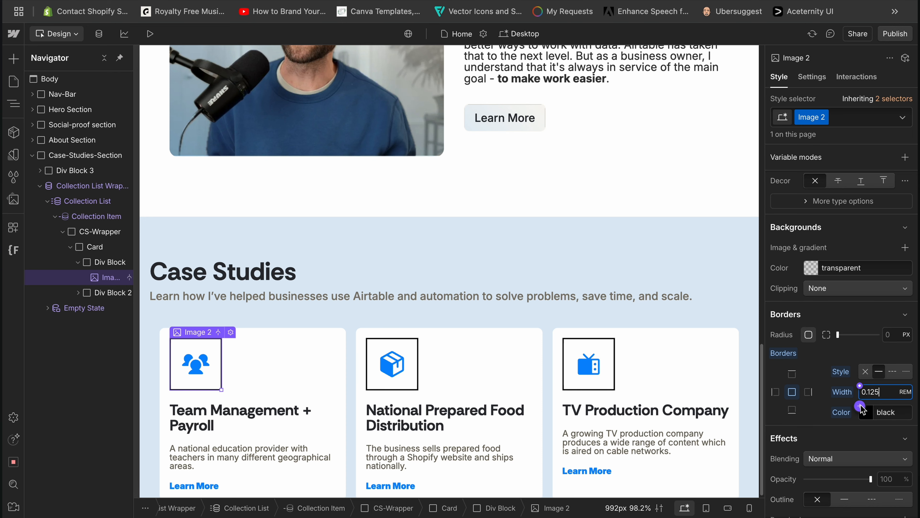
# Set the icon image's border color to the Alabaster brand color variable
pyautogui.click(862, 408)
pyautogui.click(808, 323)
pyautogui.scroll(-2, 806, 358)
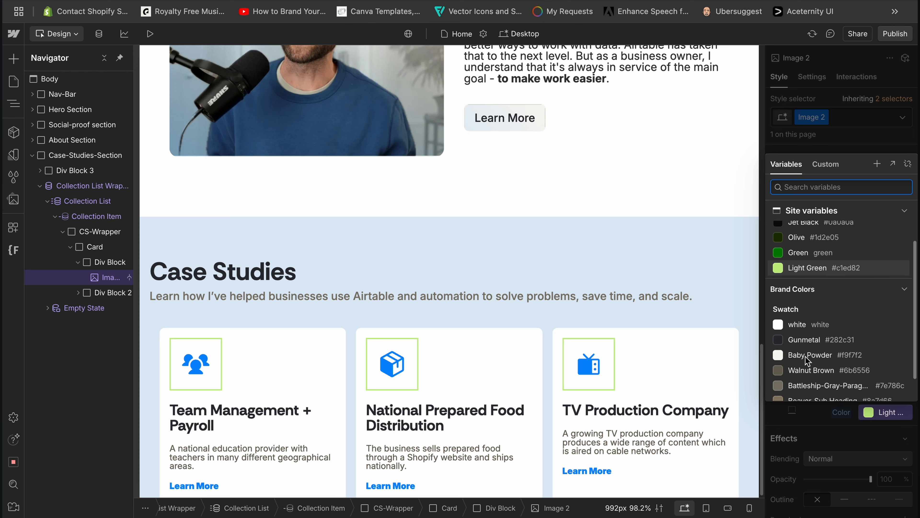
pyautogui.click(801, 391)
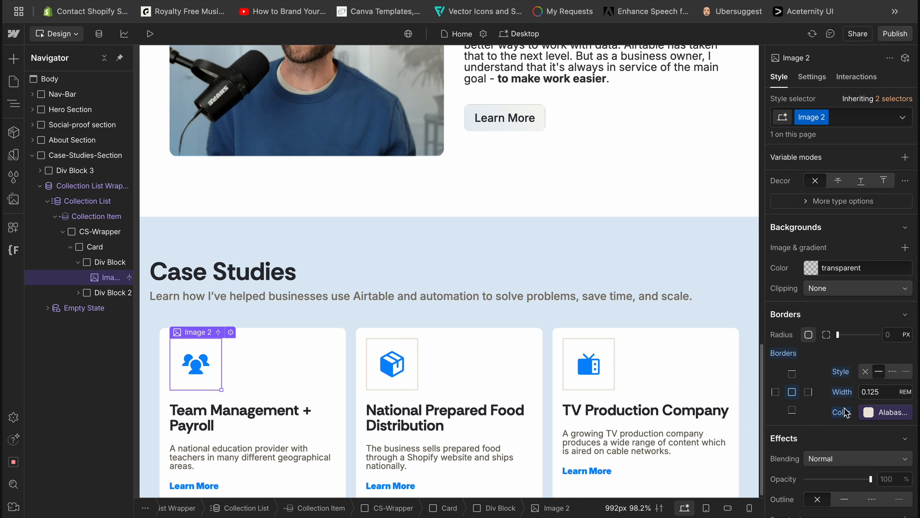
# Set the icon image's corner radius to the Border-radius variable
pyautogui.click(887, 332)
pyautogui.scroll(-1, 844, 294)
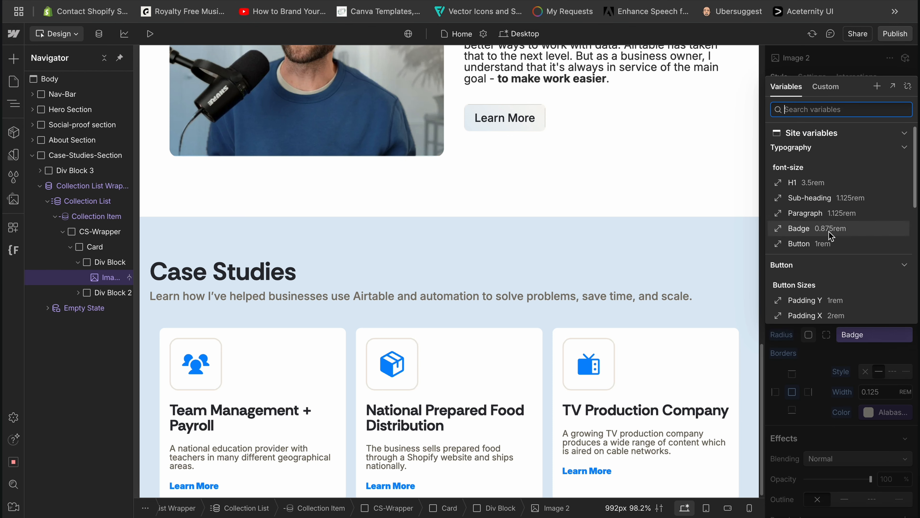
pyautogui.scroll(-2, 828, 222)
pyautogui.click(833, 217)
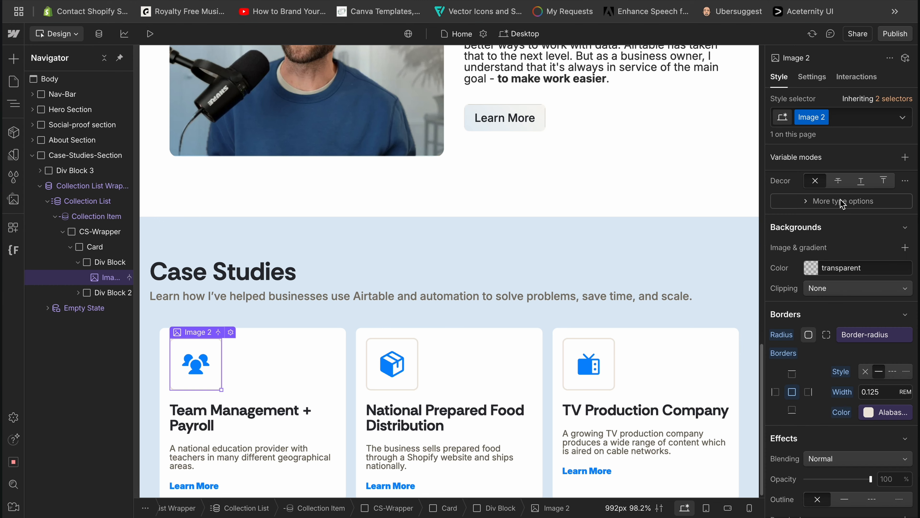
pyautogui.scroll(-4, 827, 402)
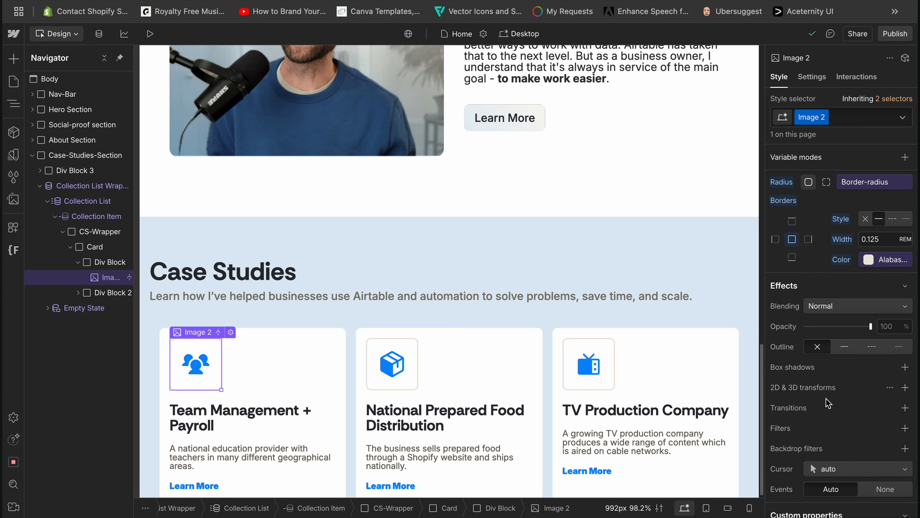
pyautogui.click(75, 156)
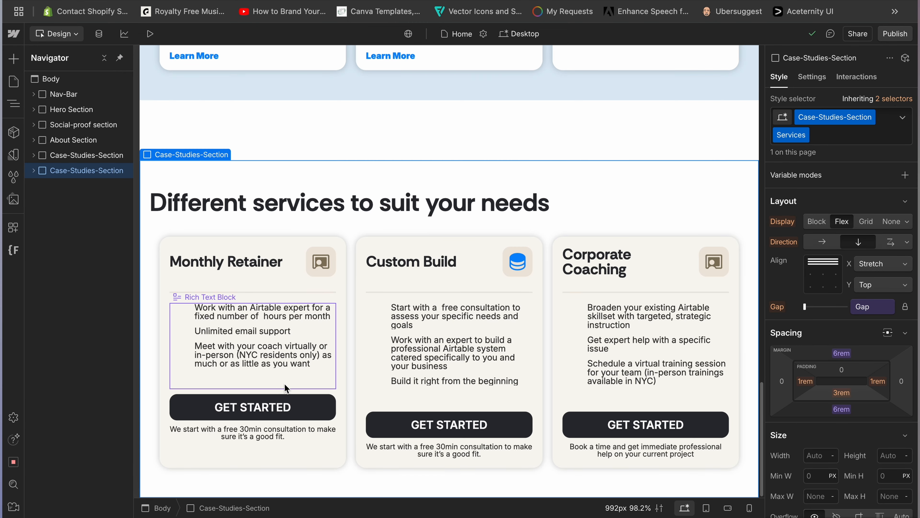
# Add a div block at the end of the Body and give it the class footer
pyautogui.click(58, 80)
pyautogui.press('super+e')
pyautogui.write('div')
pyautogui.press('Return')
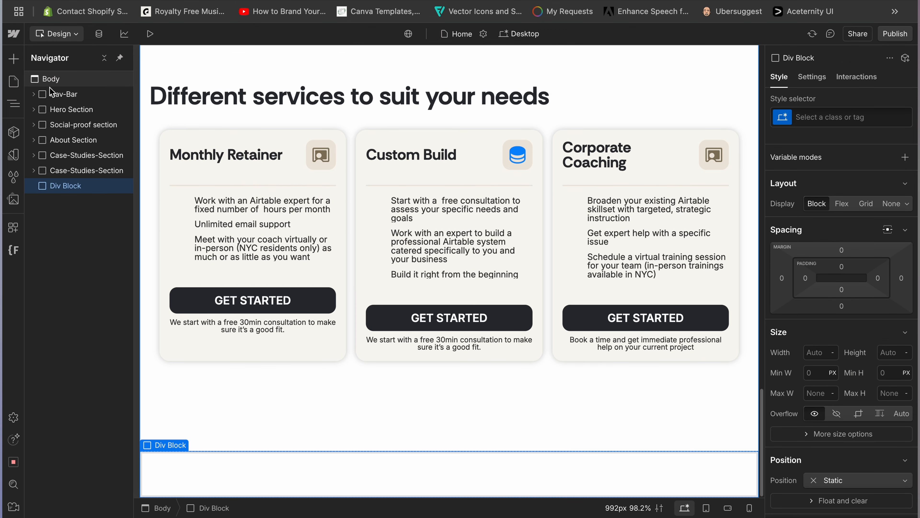
pyautogui.click(834, 117)
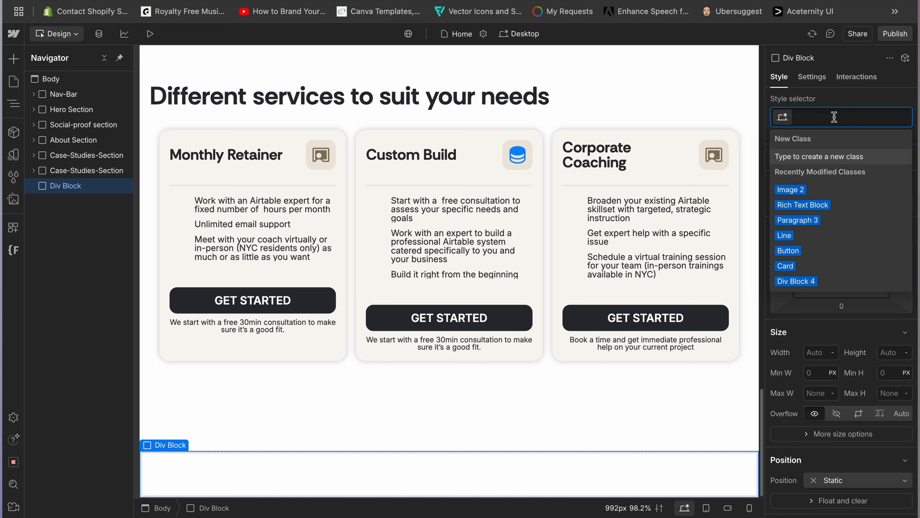
pyautogui.write('footer')
pyautogui.press('Return')
# Add a div block inside the footer and give it the class footer-wrapper
pyautogui.press('super+e')
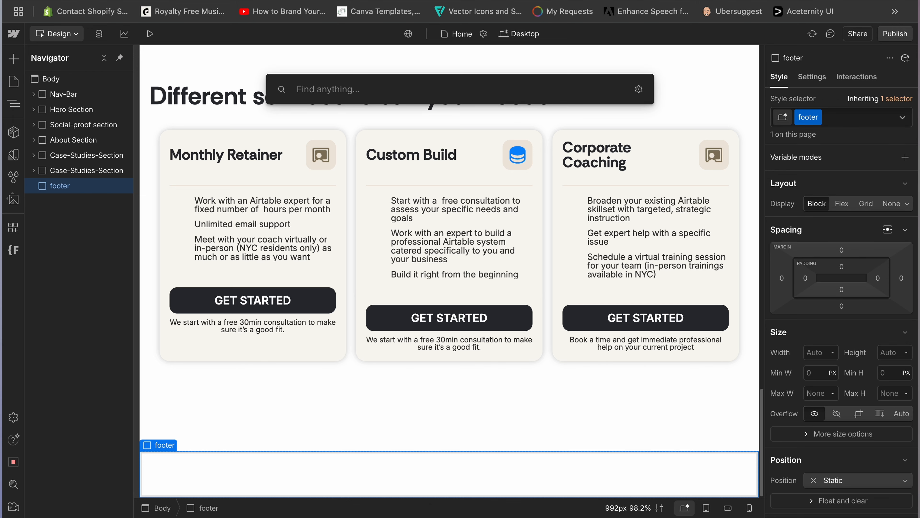
pyautogui.write('dive')
pyautogui.press('BackSpace')
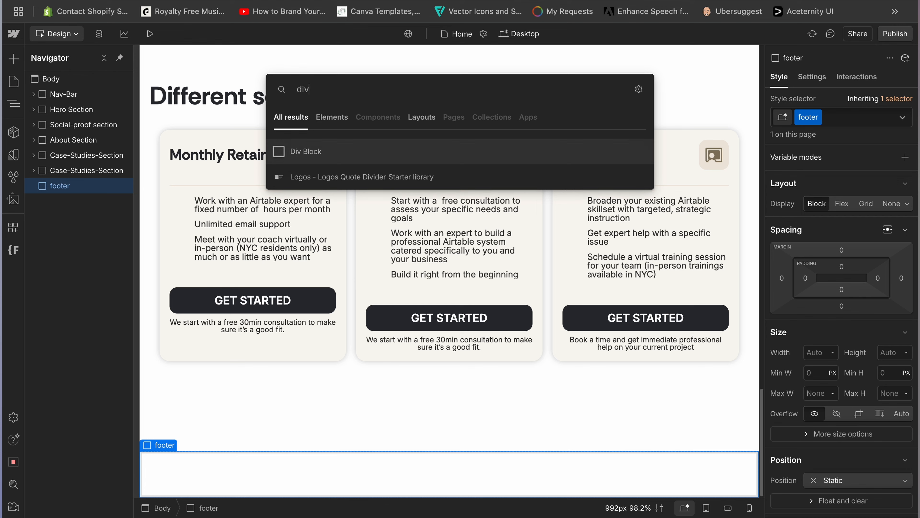
pyautogui.press('Return')
pyautogui.click(850, 117)
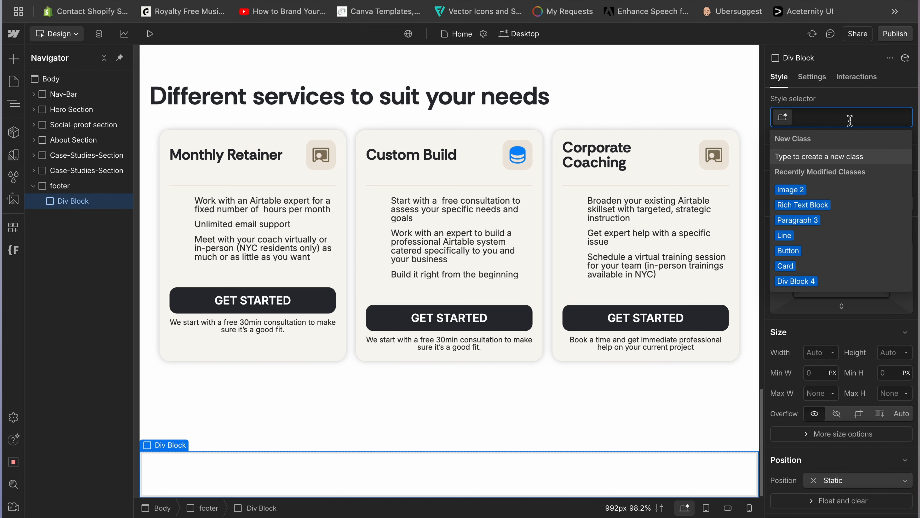
pyautogui.write('footer-wrapper')
pyautogui.press('Return')
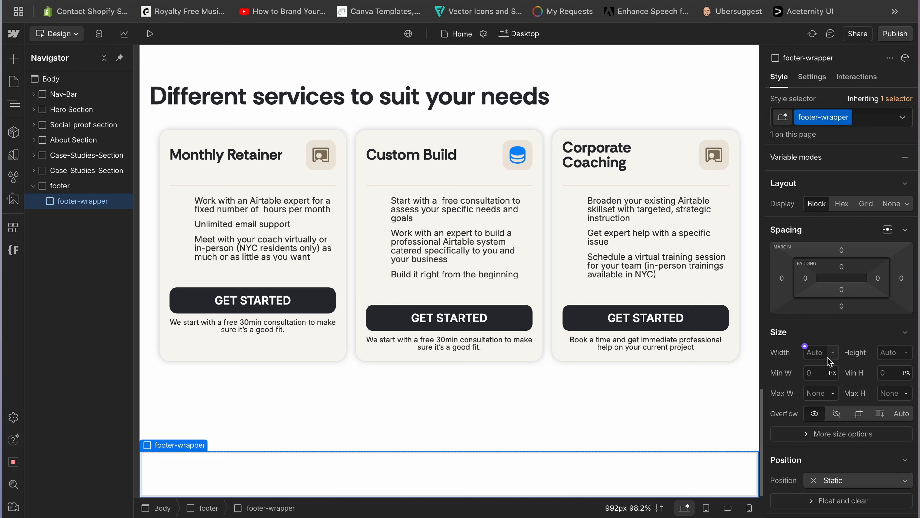
# Set the footer-wrapper's minimum width to 80% and its height to 100%
pyautogui.click(814, 373)
pyautogui.write('80')
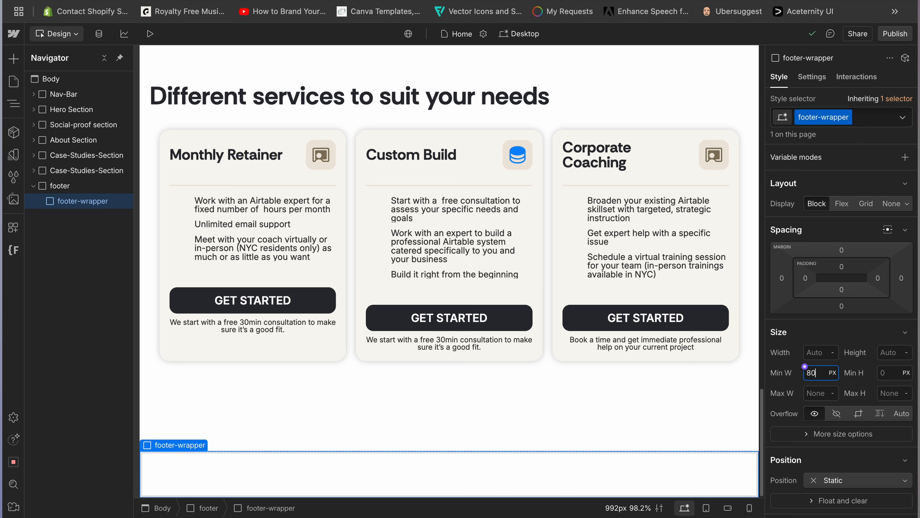
pyautogui.write('%')
pyautogui.click(891, 352)
pyautogui.write('1')
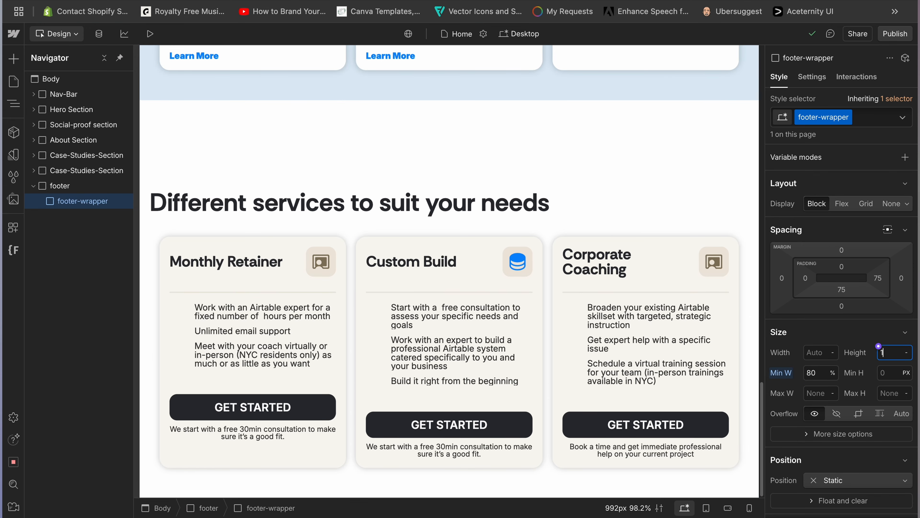
pyautogui.write('00%')
pyautogui.click(87, 266)
# Add a div block inside the footer-wrapper and duplicate it twice to make three blocks
pyautogui.press('super+k')
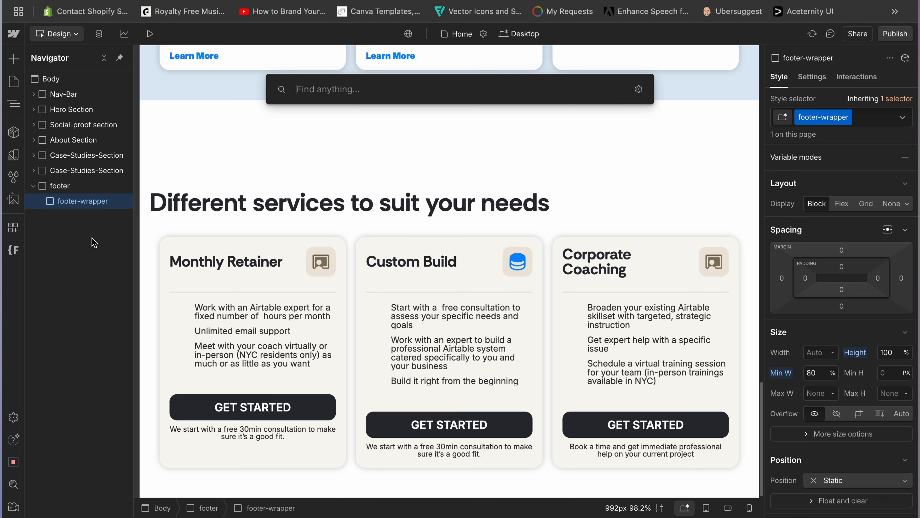
pyautogui.write('div')
pyautogui.press('Return')
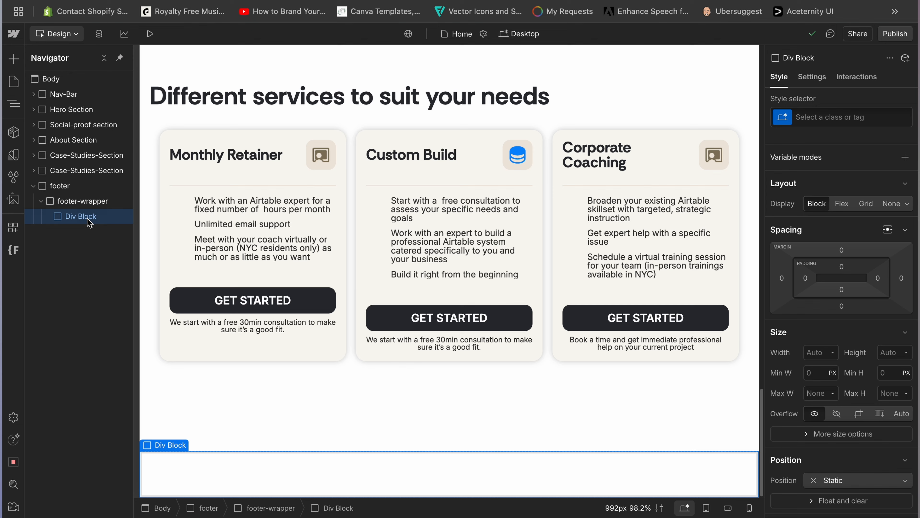
pyautogui.press('super+d')
pyautogui.press('super+d')
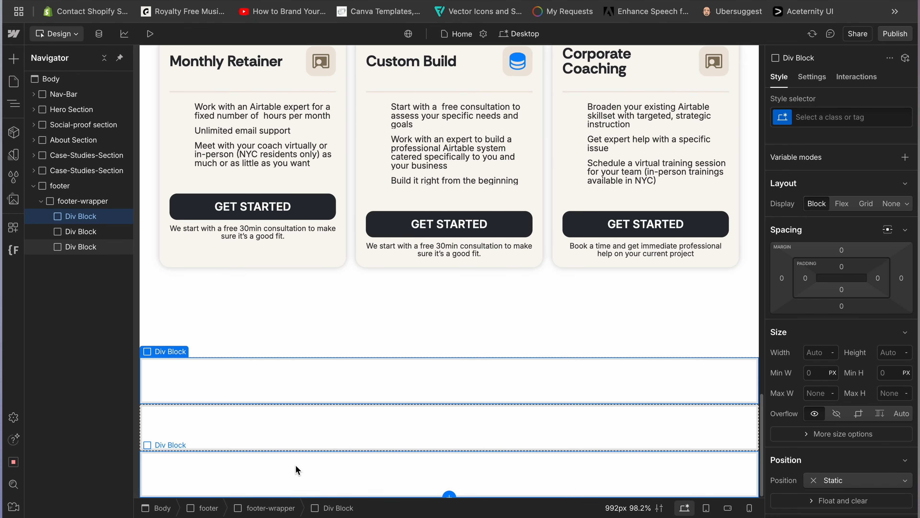
pyautogui.click(80, 232)
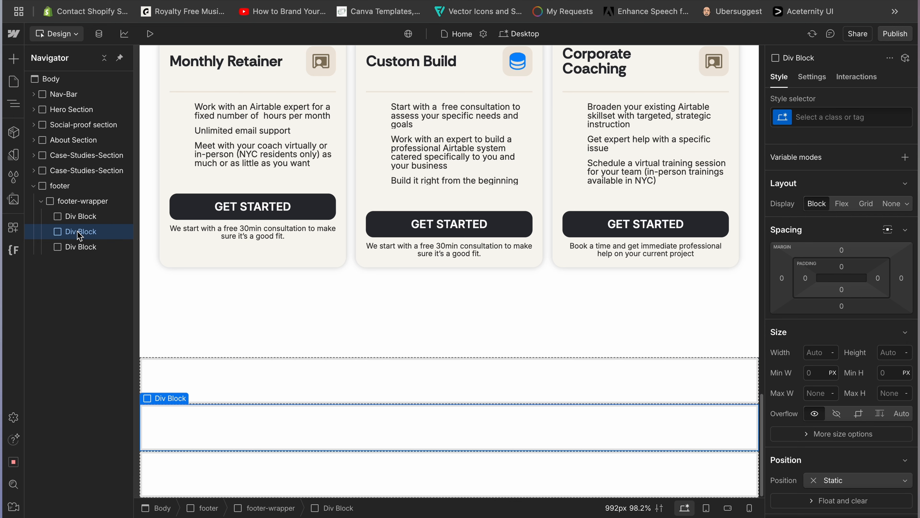
# Make the middle div block in the footer-wrapper a horizontal flex container with its children aligned to Space between
pyautogui.click(841, 204)
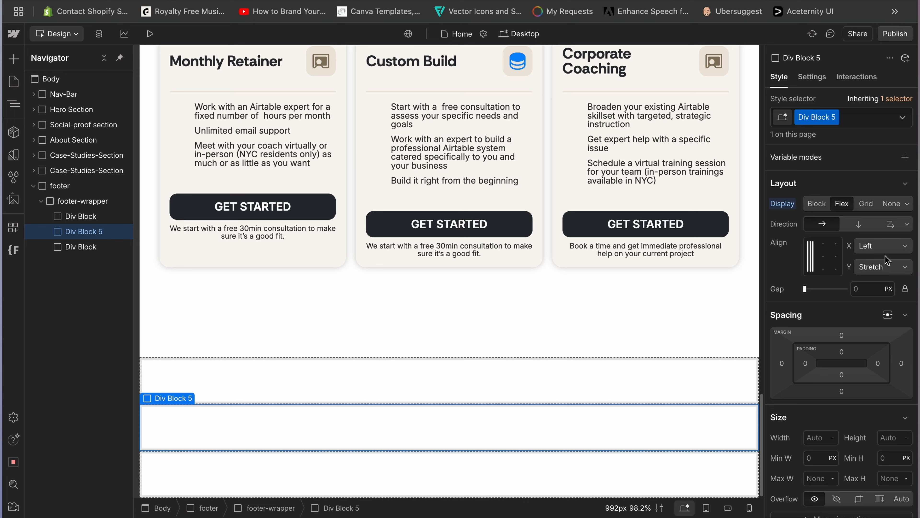
pyautogui.click(889, 247)
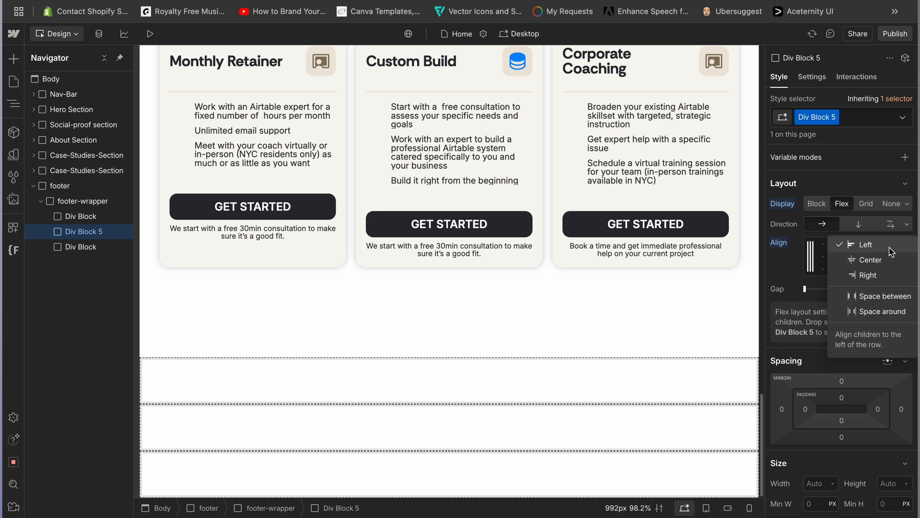
pyautogui.click(884, 296)
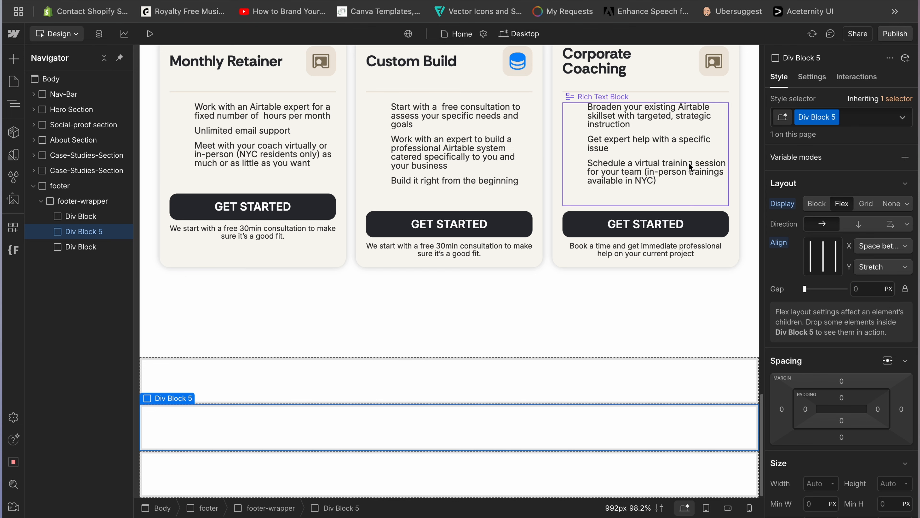
# Rename the middle div block's class to Footer links
pyautogui.click(836, 118)
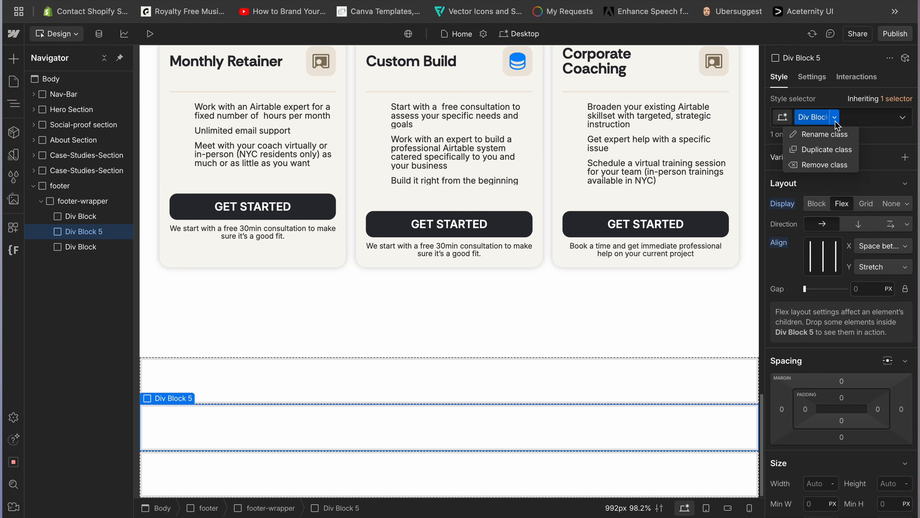
pyautogui.click(837, 134)
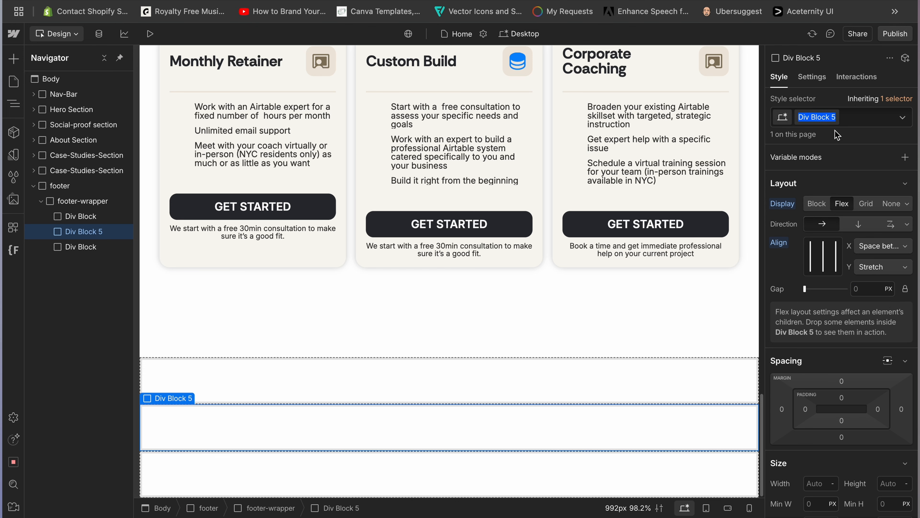
pyautogui.write('Foo')
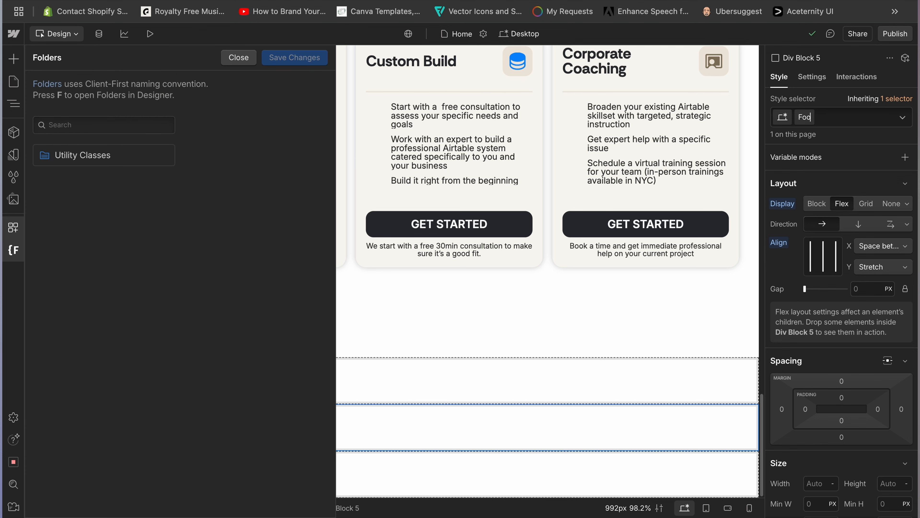
pyautogui.write('ter Iinks')
pyautogui.press('Return')
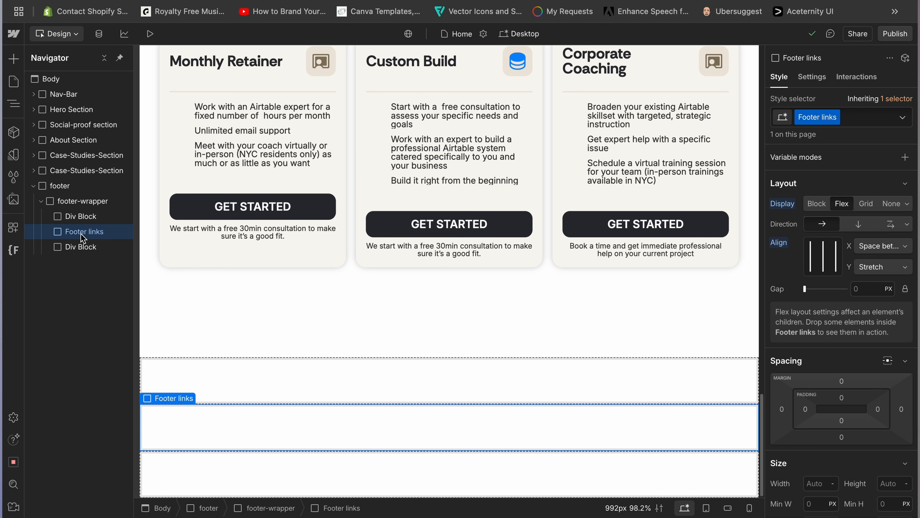
# Add a div block inside Footer links and duplicate it three times to make four columns
pyautogui.press('super+k')
pyautogui.write('div')
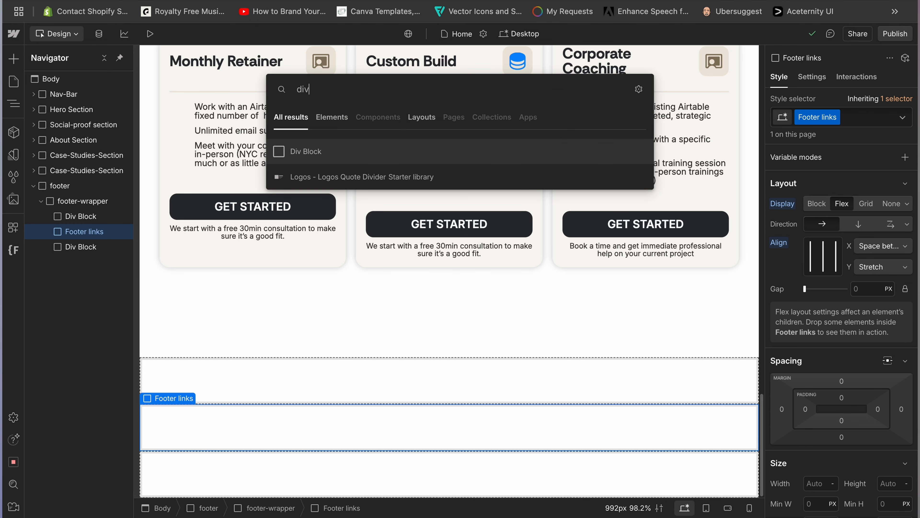
pyautogui.press('Return')
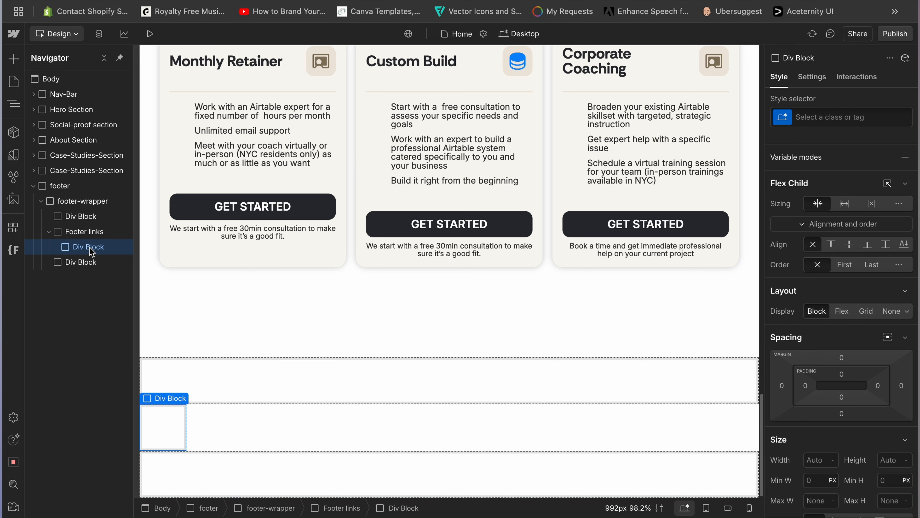
pyautogui.press('super+d')
pyautogui.press('super+d')
pyautogui.press('super+d')
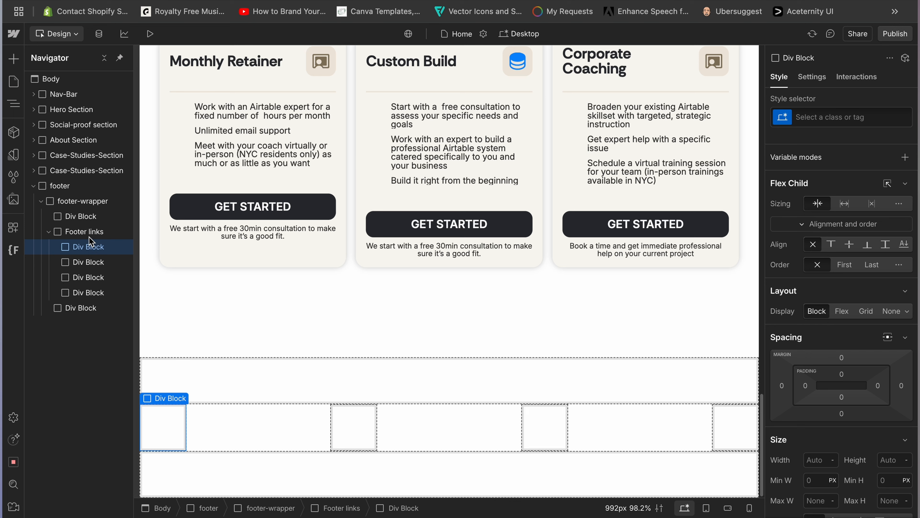
# Collapse Footer links in the element tree and give the first div block in the footer-wrapper the class Footer Social
pyautogui.click(49, 232)
pyautogui.click(77, 216)
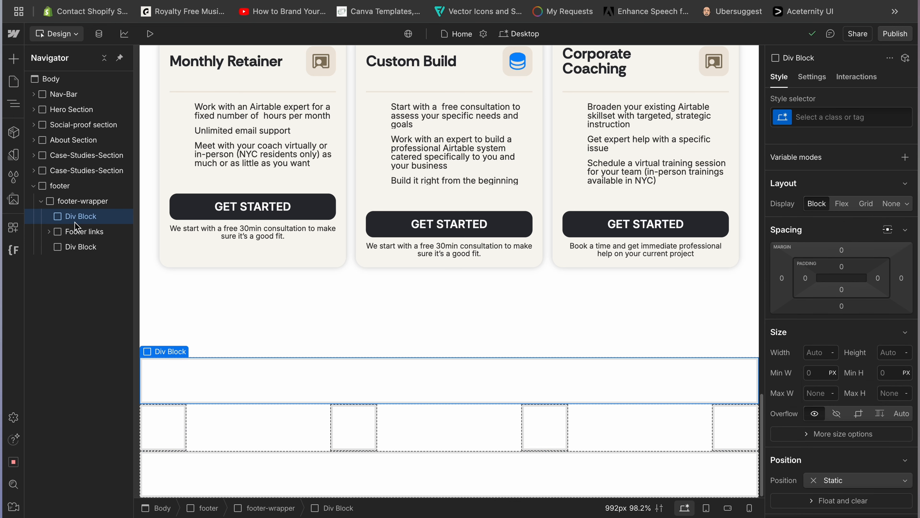
pyautogui.click(842, 118)
pyautogui.write('Foote')
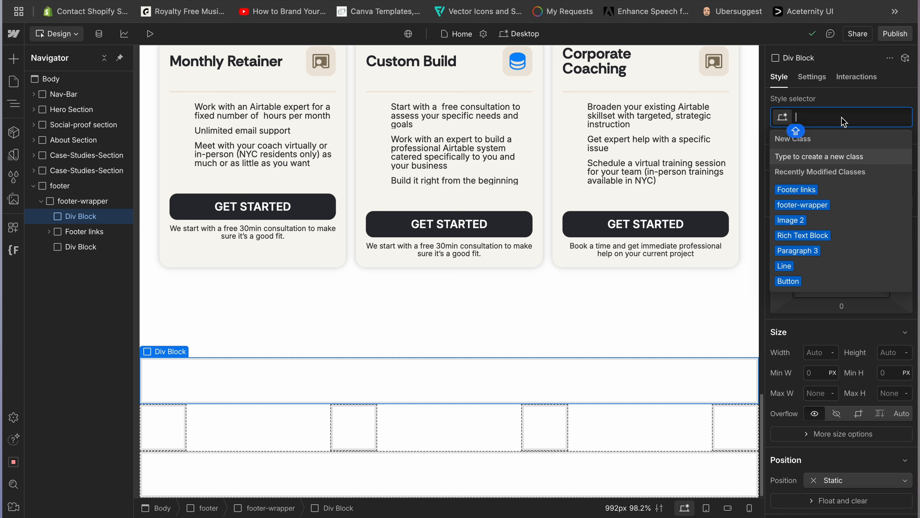
pyautogui.write('r Social')
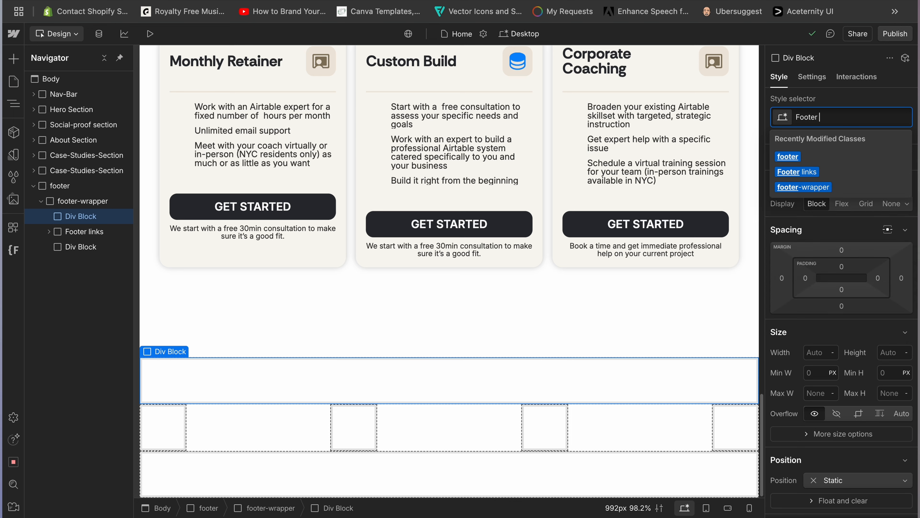
pyautogui.press('Return')
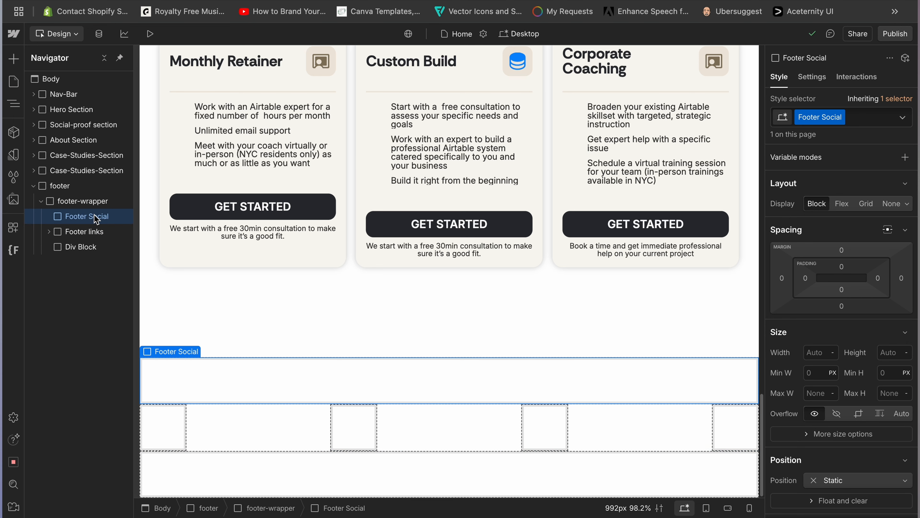
# Add two div blocks inside the Footer Social block
pyautogui.press('super+e')
pyautogui.write('di')
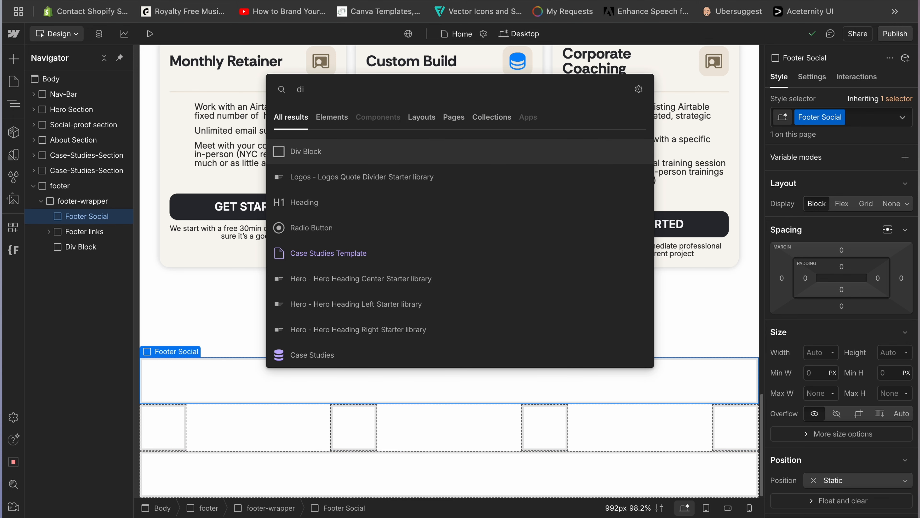
pyautogui.press('Return')
pyautogui.press('super+v')
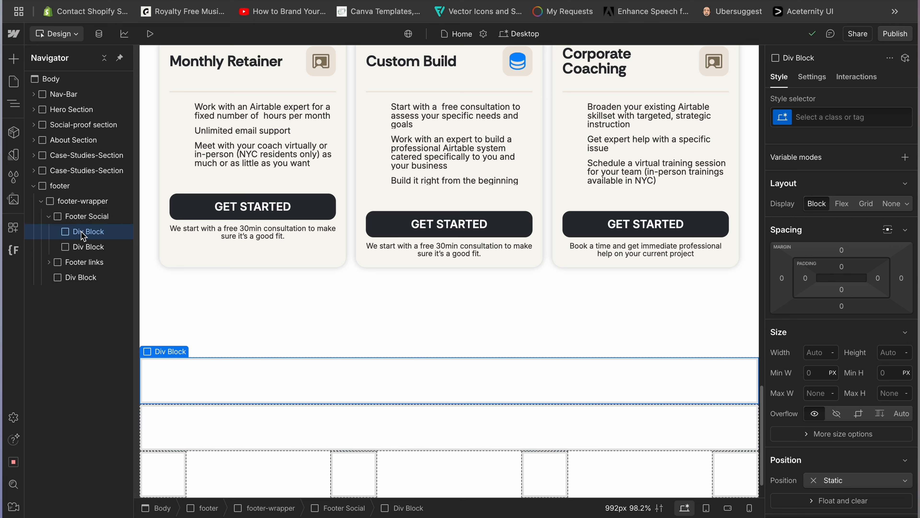
# Give the first div block in Footer Social the class "logo" and the second the class "Social"
pyautogui.click(819, 119)
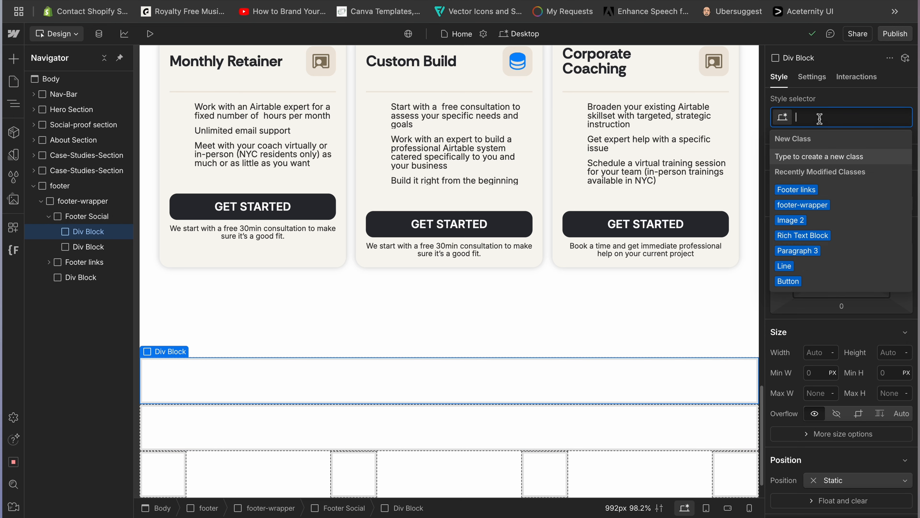
pyautogui.write('log')
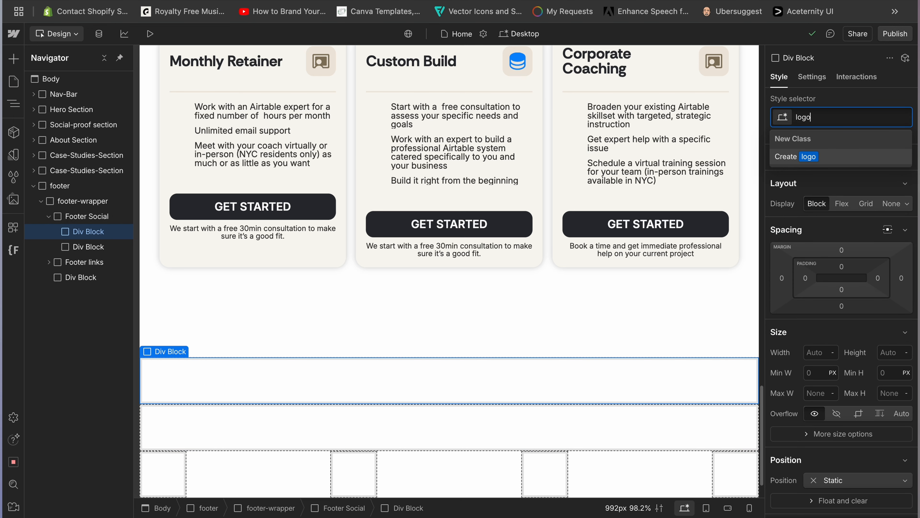
pyautogui.write('o')
pyautogui.press('Return')
pyautogui.click(88, 247)
pyautogui.click(852, 117)
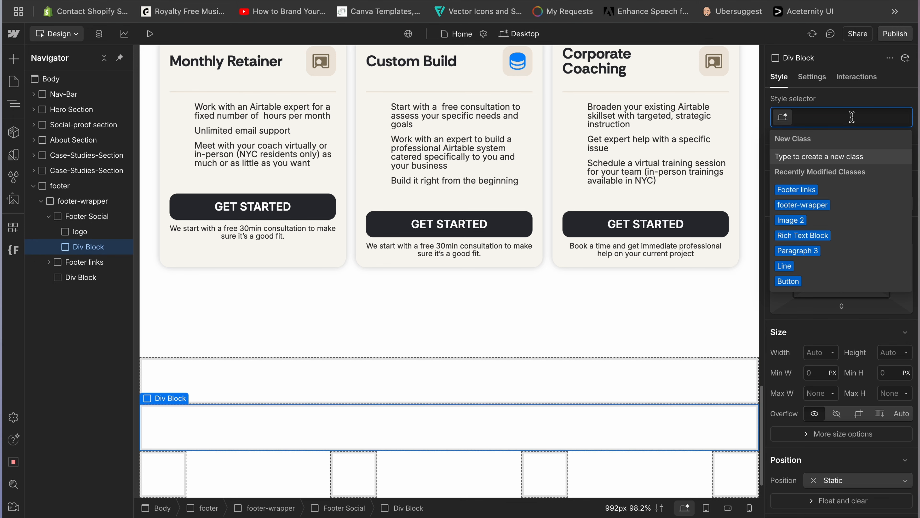
pyautogui.write('Social')
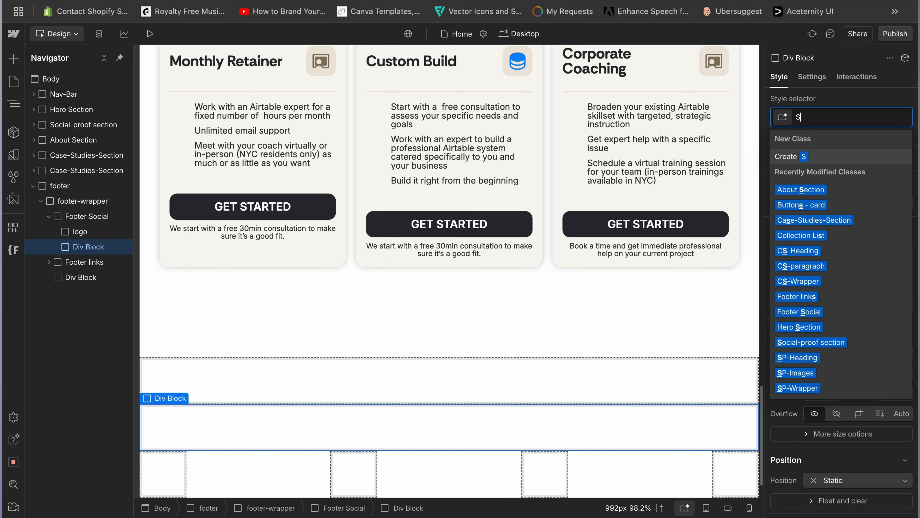
pyautogui.press('Return')
# Insert an image inside the logo div and replace its placeholder with the 3rings logo
pyautogui.click(77, 233)
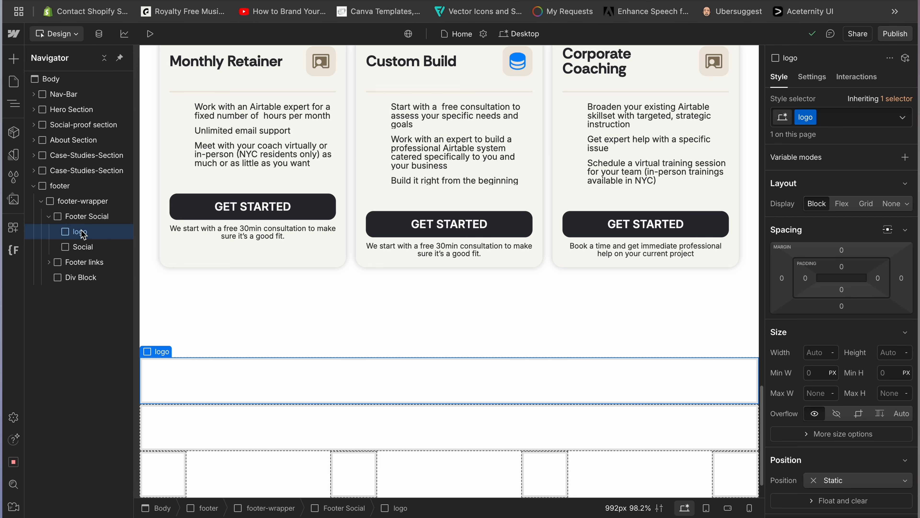
pyautogui.press('super+e')
pyautogui.write('im')
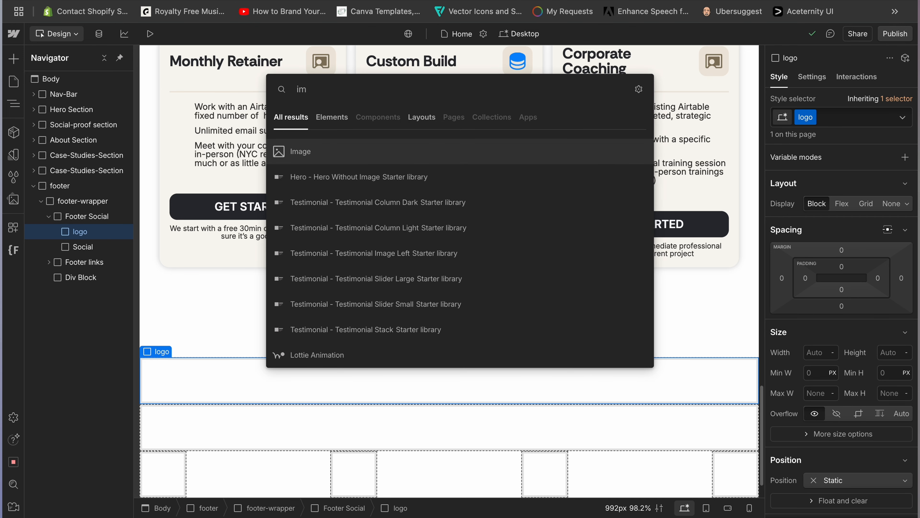
pyautogui.press('Return')
pyautogui.click(221, 145)
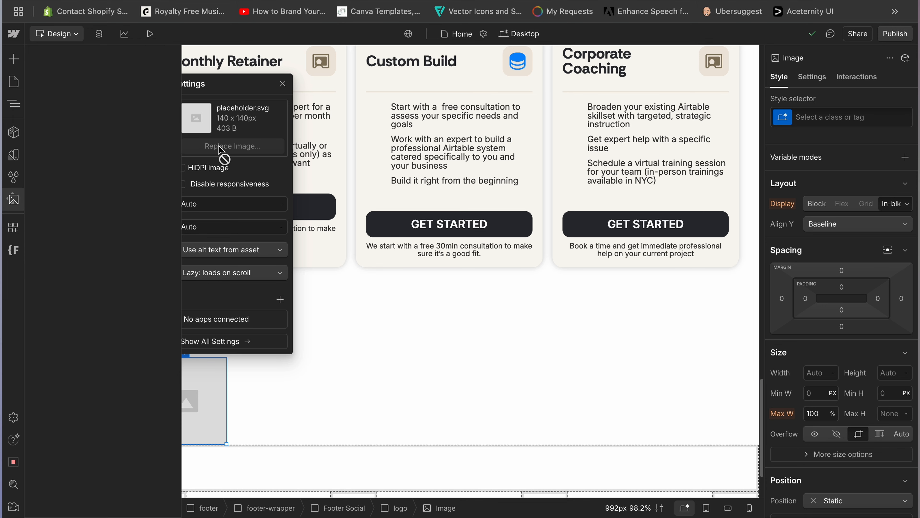
pyautogui.click(99, 449)
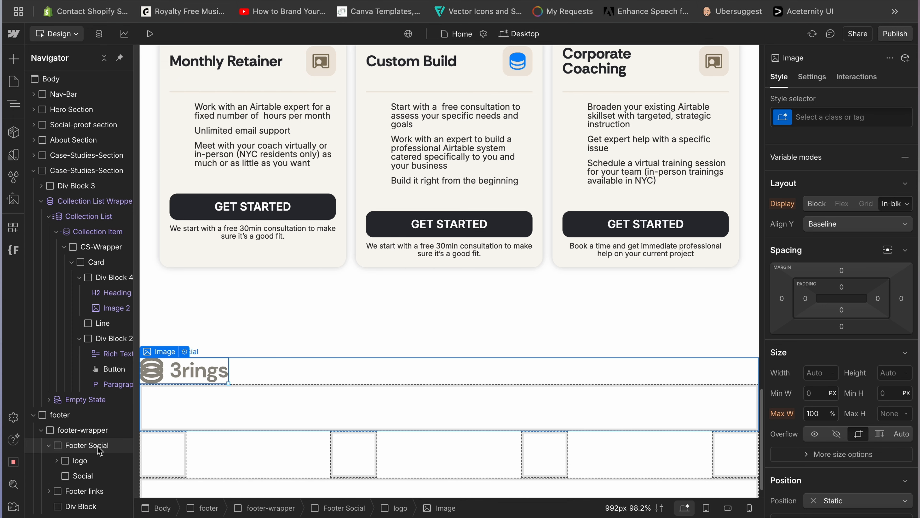
# Lay out the Footer Social block as a horizontal flexbox with Space between alignment on the X axis
pyautogui.click(100, 450)
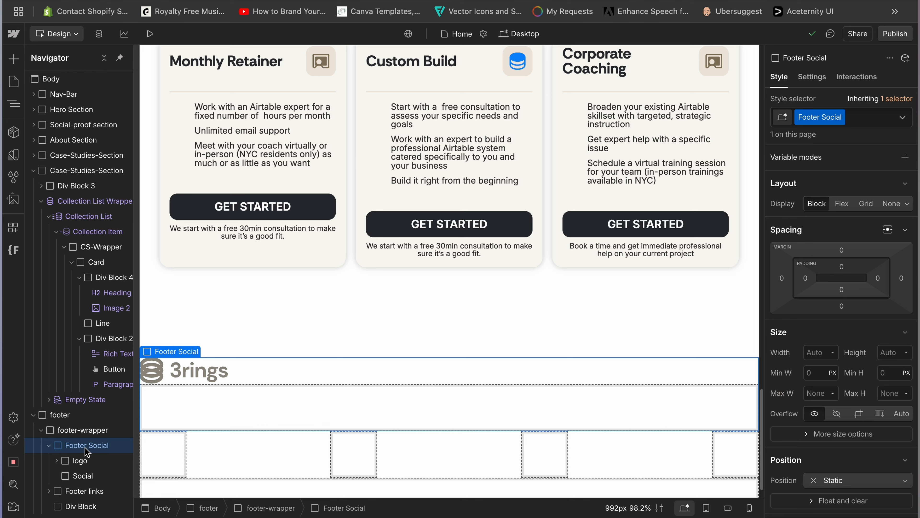
pyautogui.click(847, 210)
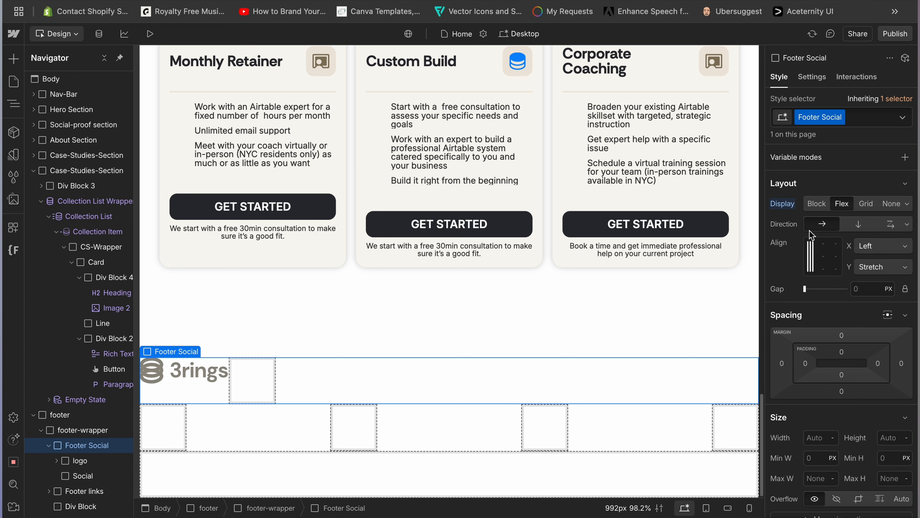
pyautogui.click(877, 246)
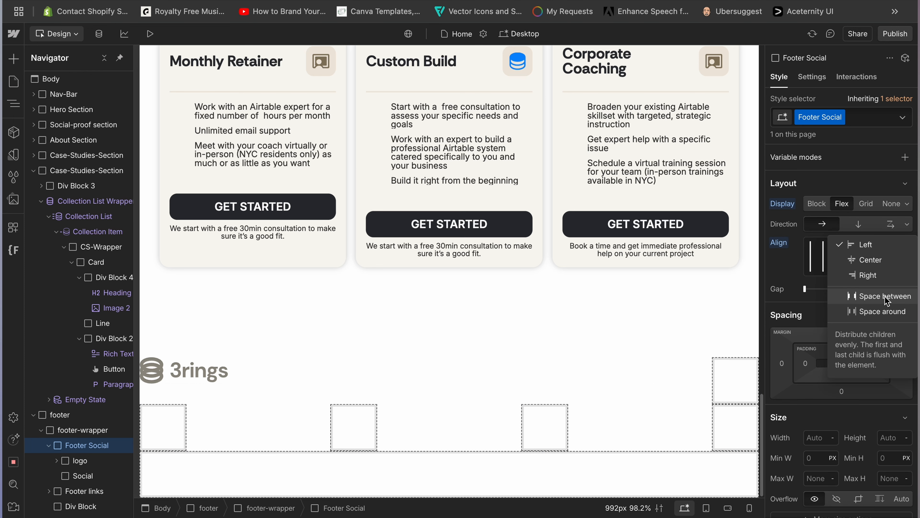
pyautogui.click(876, 294)
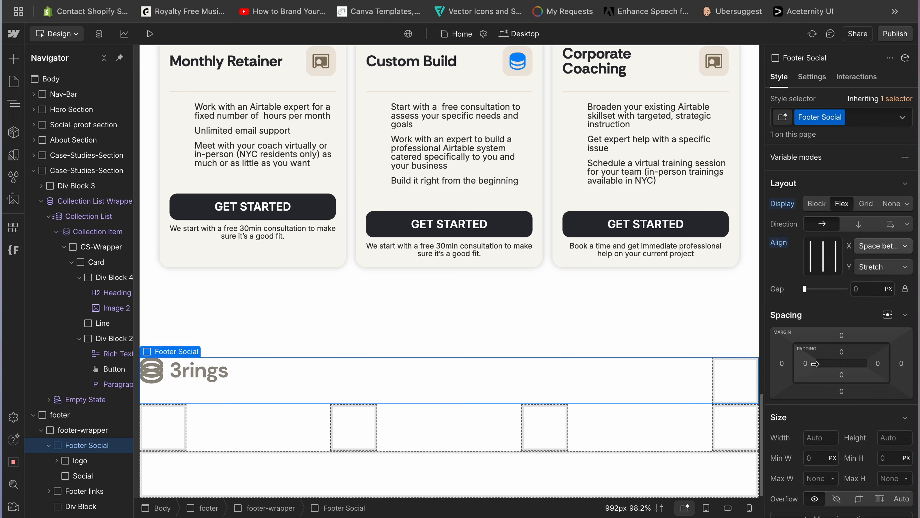
# Link the left and right padding of Footer Social to the Container Padding variable
pyautogui.click(809, 366)
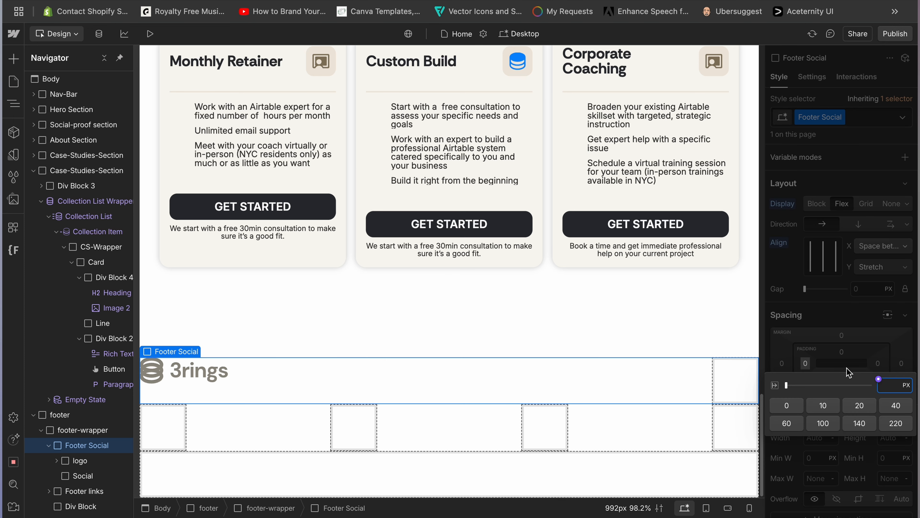
pyautogui.click(879, 381)
pyautogui.scroll(-5, 832, 322)
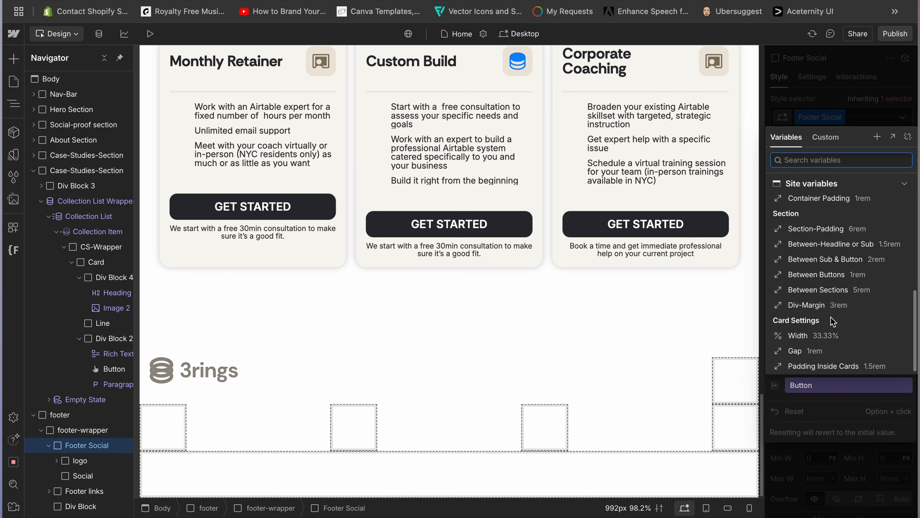
pyautogui.click(813, 349)
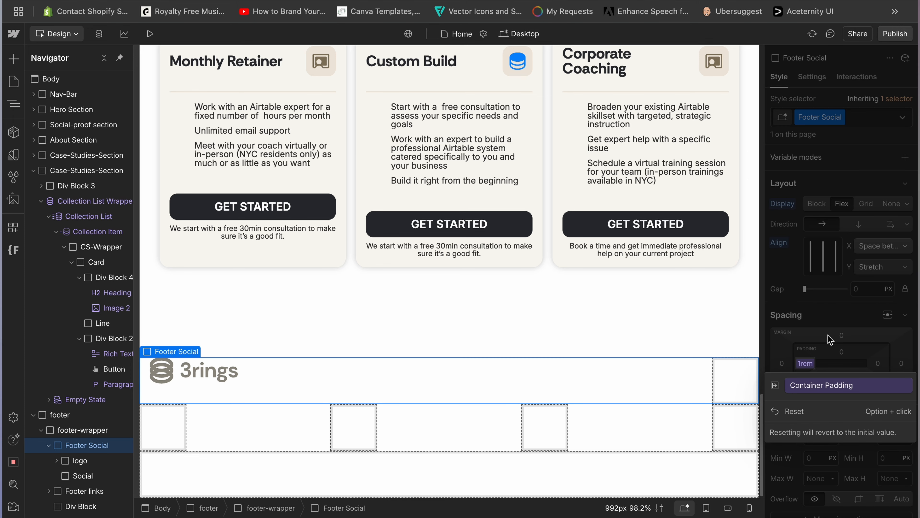
pyautogui.click(879, 363)
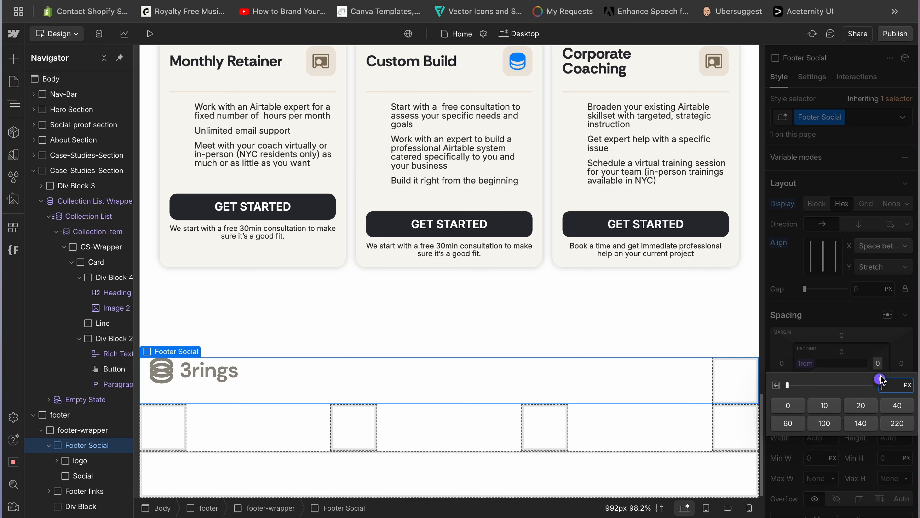
pyautogui.click(879, 378)
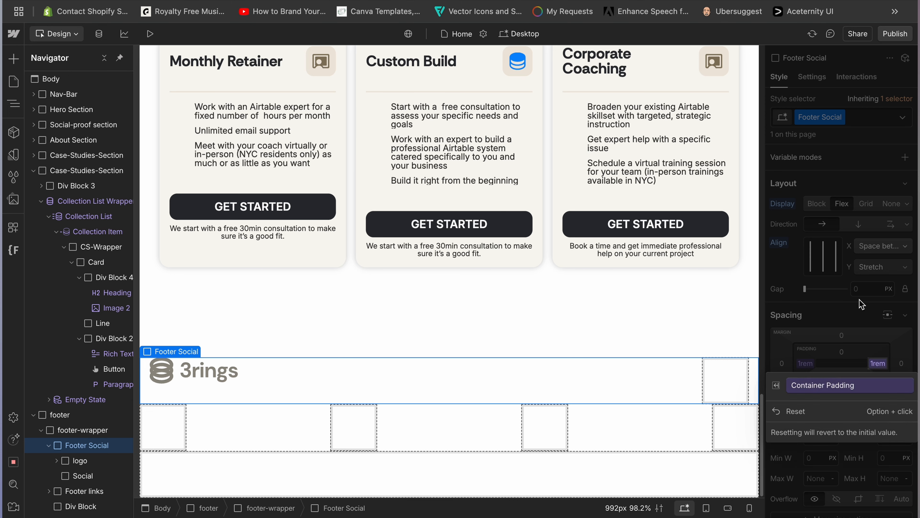
# Center the logo and Social divs vertically as flex children of Footer Social
pyautogui.click(81, 463)
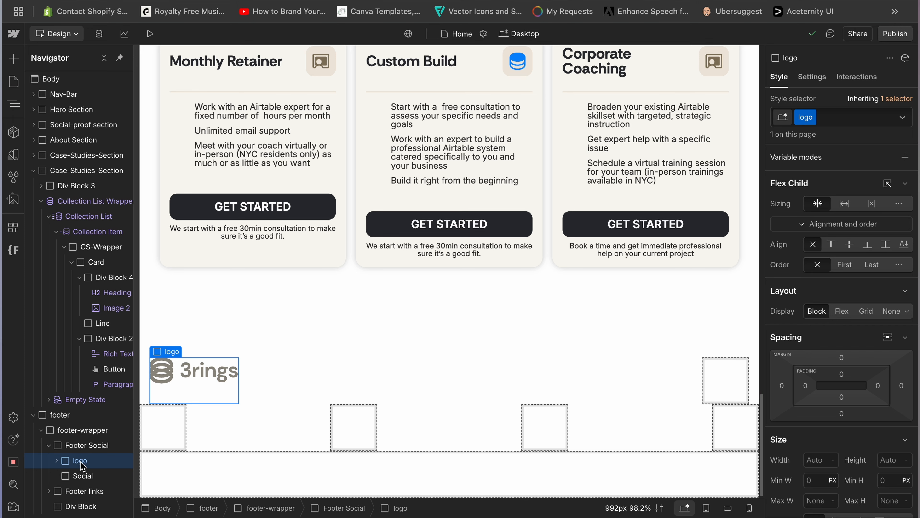
pyautogui.click(850, 248)
pyautogui.click(80, 476)
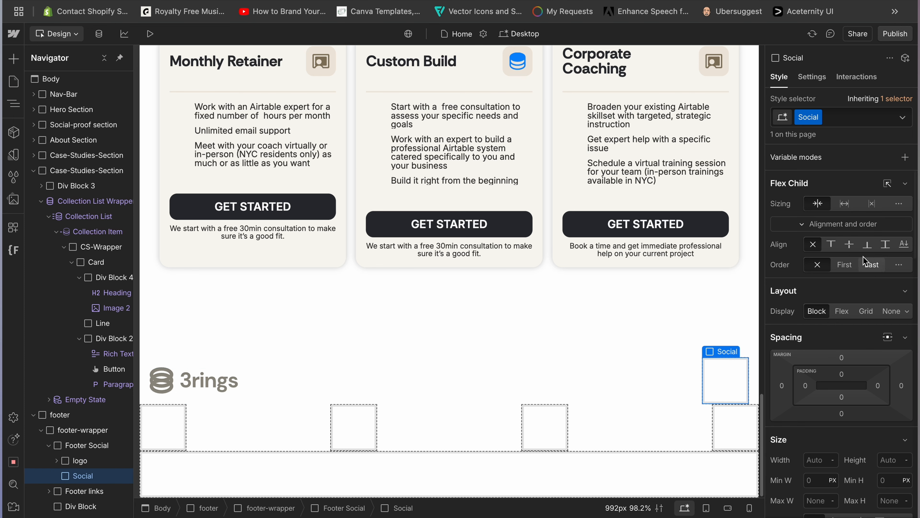
pyautogui.click(850, 248)
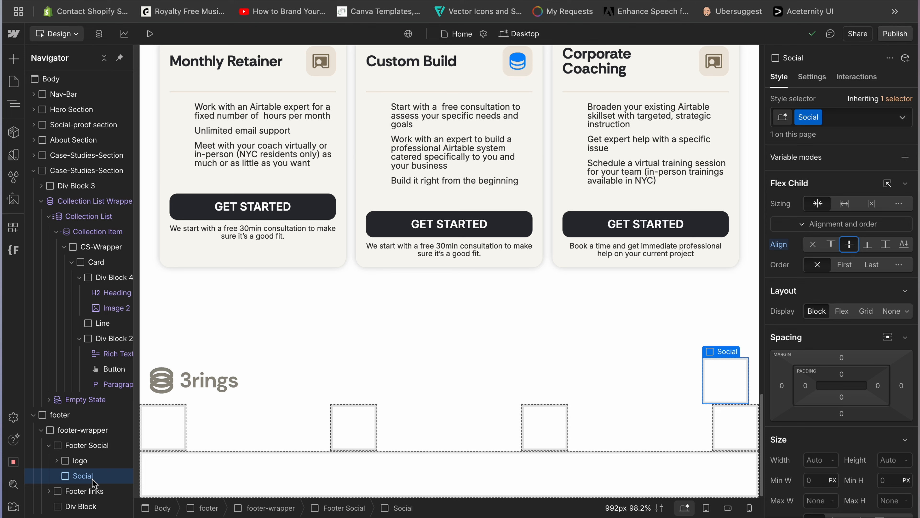
# Add a paragraph inside the Social div and replace its text with "Stay up to date with automation:"
pyautogui.hotkey('ctrl', 'k')
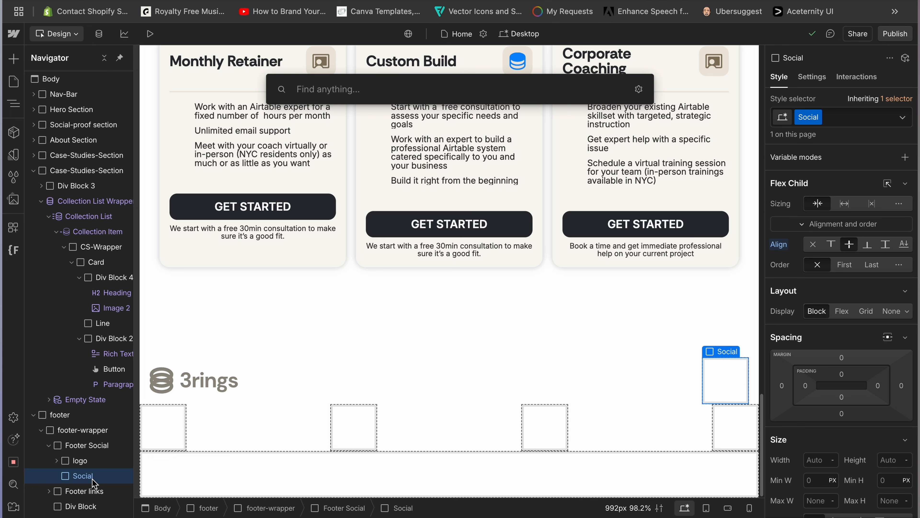
pyautogui.write('para')
pyautogui.press('Return')
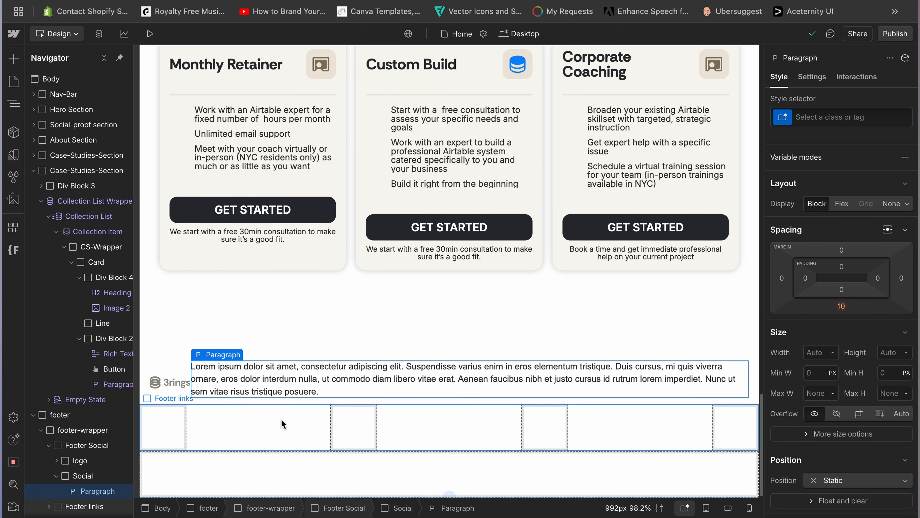
pyautogui.doubleClick(273, 378)
pyautogui.hotkey('ctrl', 'a')
pyautogui.write('Stay up to date with automation!')
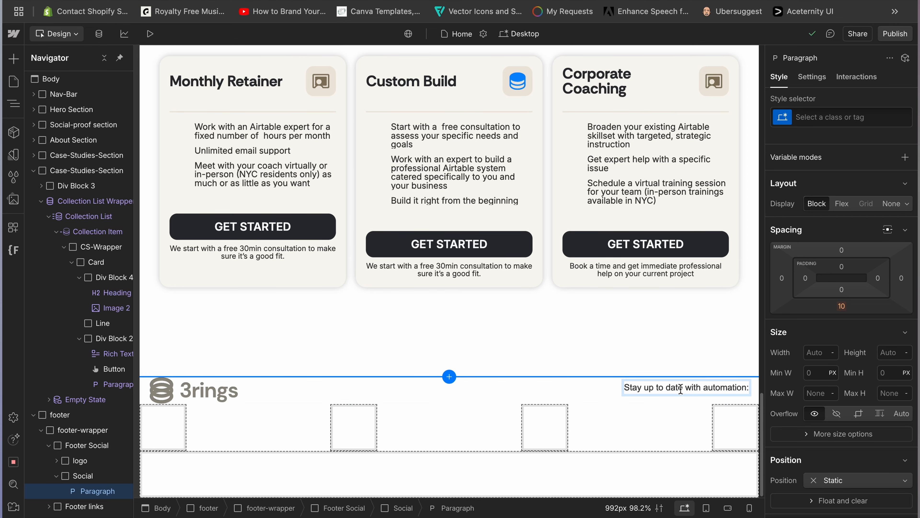
# Set the bottom margin of the "Stay up to date with automation:" paragraph to 0
pyautogui.click(842, 306)
pyautogui.click(821, 366)
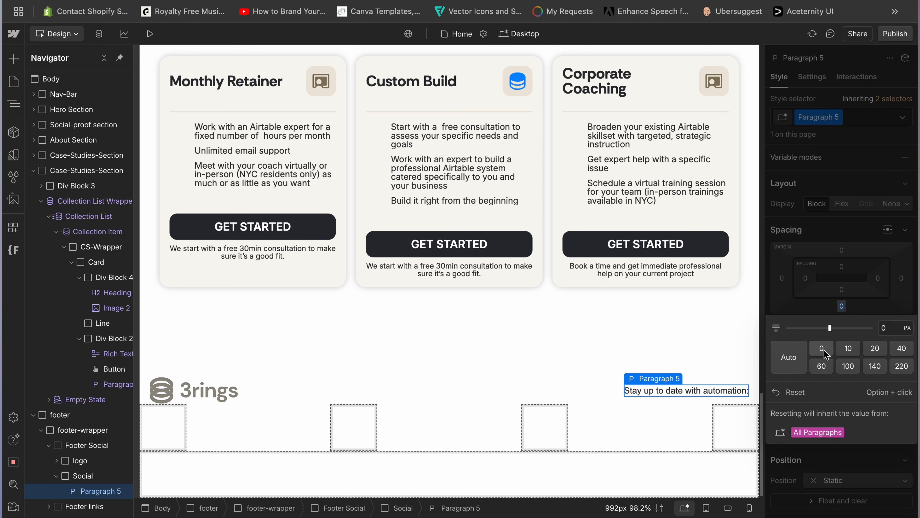
pyautogui.click(83, 476)
# Link the footer paragraph's font to the Paragraph font variable
pyautogui.click(94, 491)
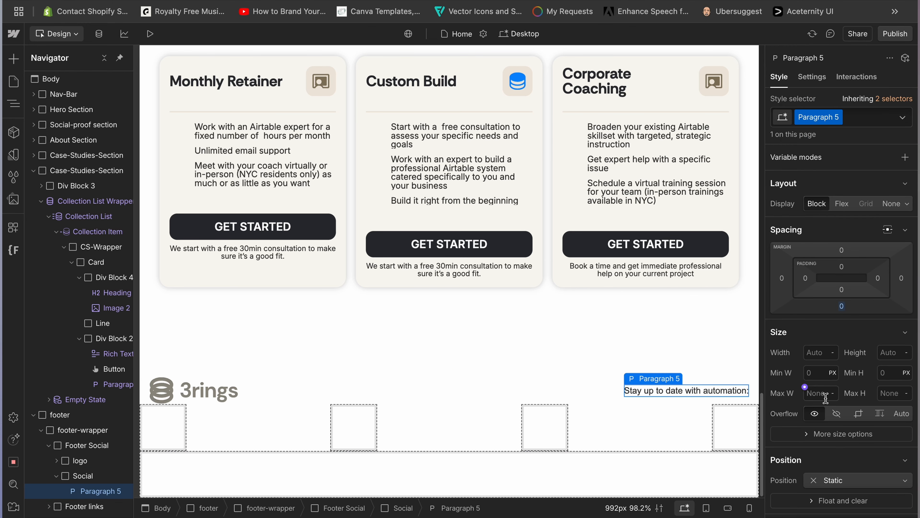
pyautogui.scroll(-4, 826, 397)
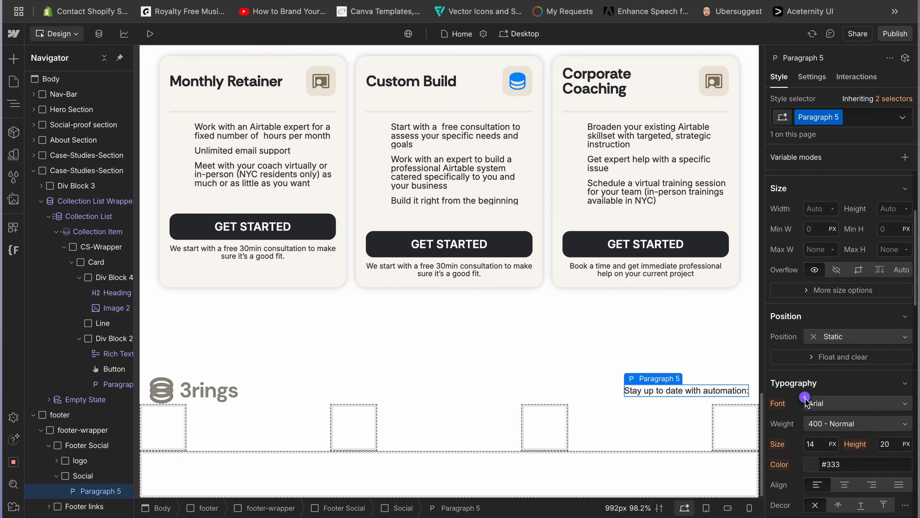
pyautogui.click(807, 402)
pyautogui.click(808, 382)
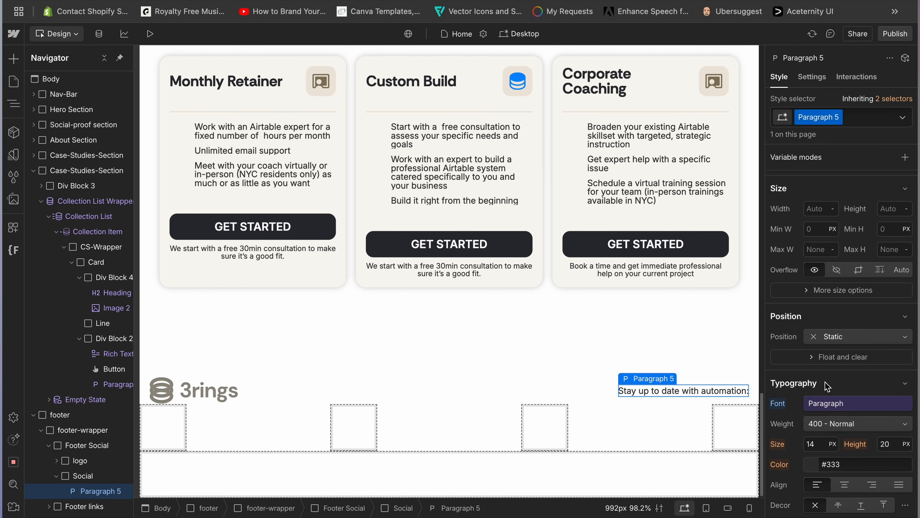
# Set the footer paragraph's line height to 1 em and link its font size to the Paragraph variable
pyautogui.click(887, 443)
pyautogui.write('1')
pyautogui.press('Return')
pyautogui.click(805, 439)
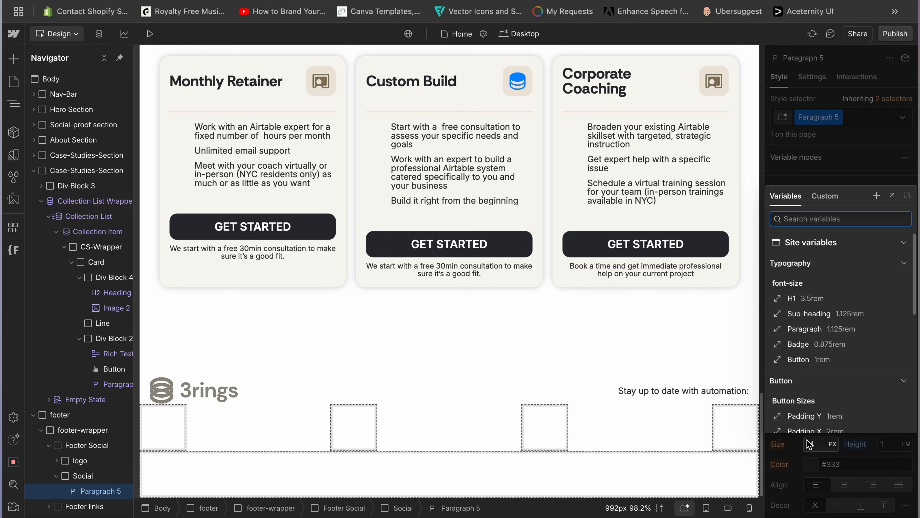
pyautogui.click(855, 326)
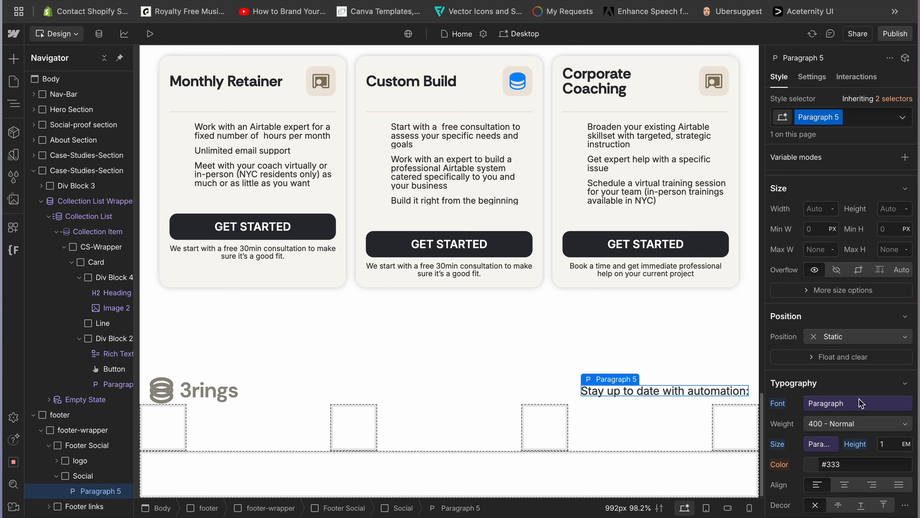
# Color the footer paragraph with the Walnut Brown variable and set its weight to 500 - Medium
pyautogui.click(805, 459)
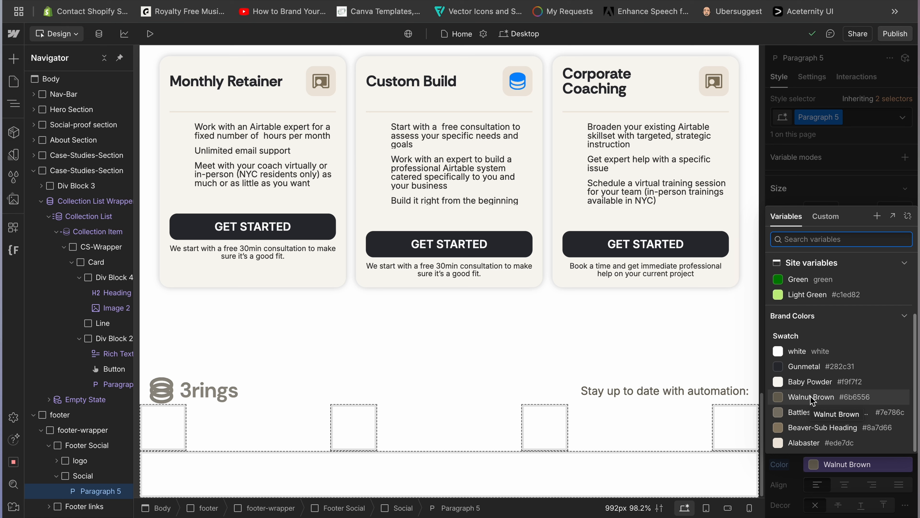
pyautogui.click(812, 398)
pyautogui.click(846, 429)
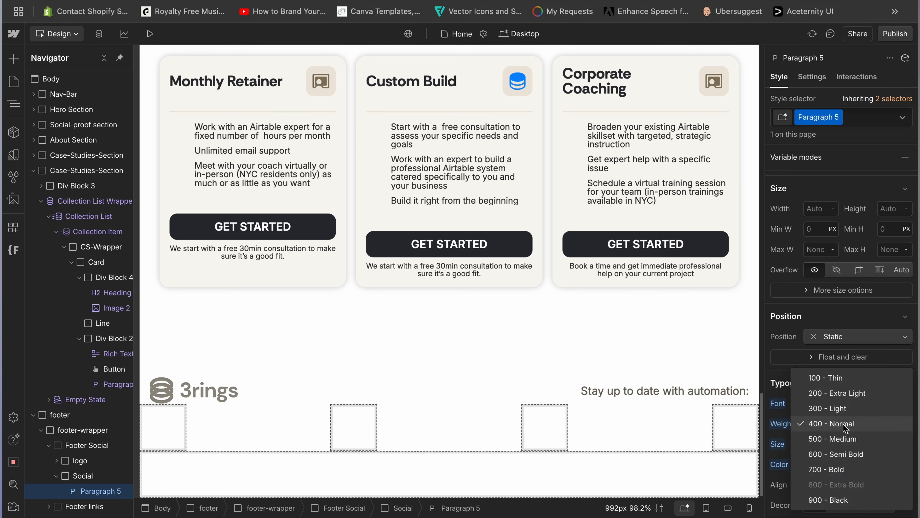
pyautogui.click(845, 440)
# Add an image element with the LinkedIn icon to the footer's Social block, below the paragraph
pyautogui.click(87, 479)
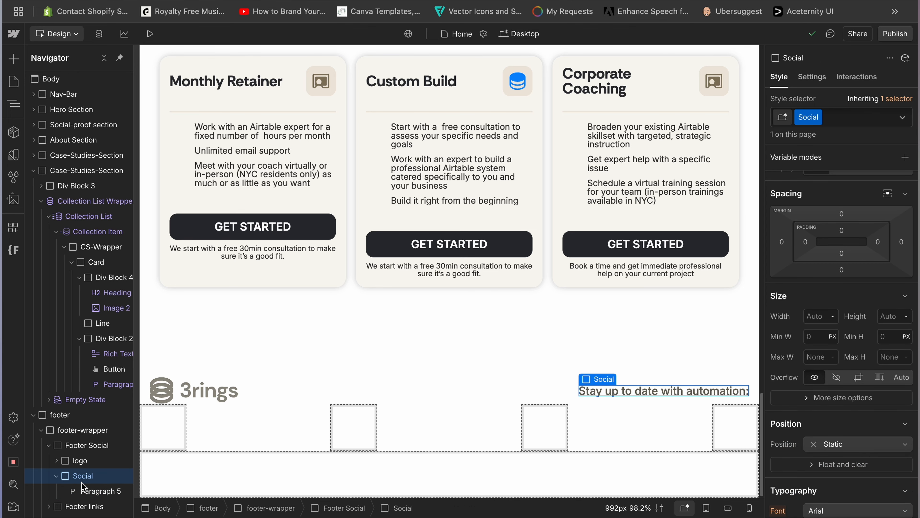
pyautogui.scroll(-1, 83, 486)
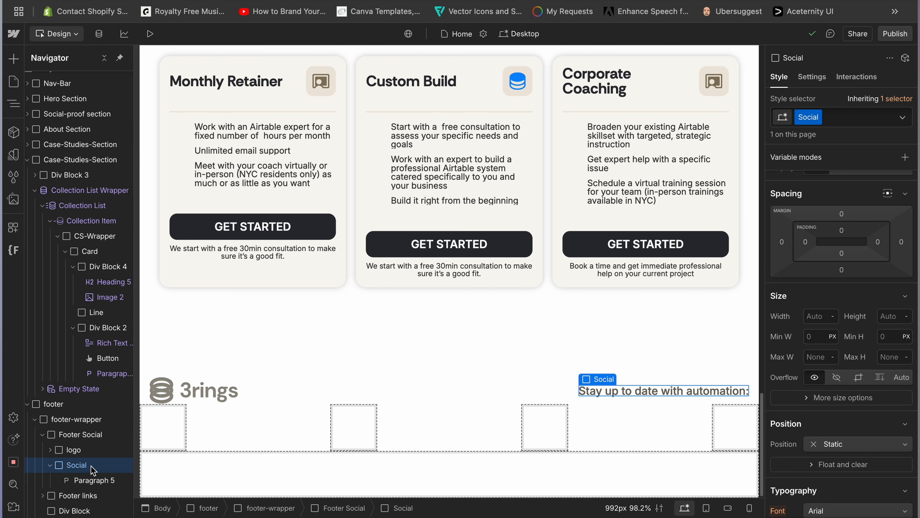
pyautogui.press('super+k')
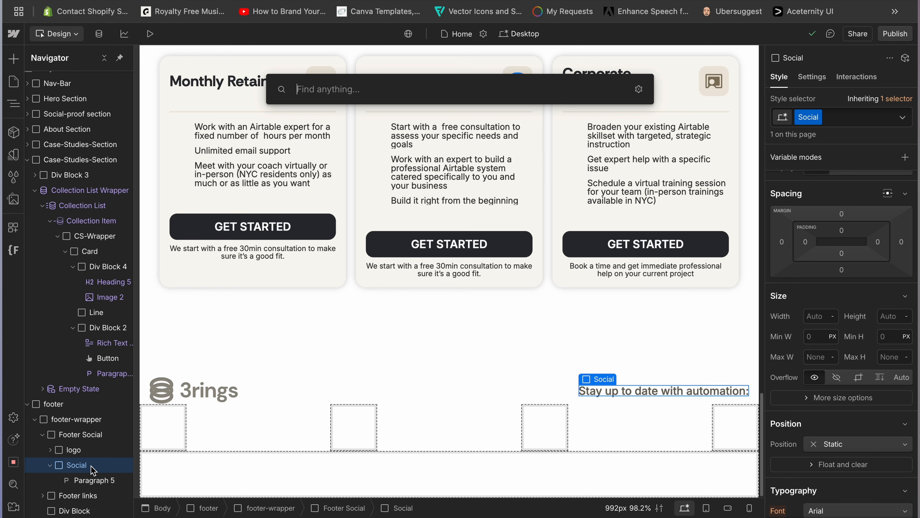
pyautogui.write('image')
pyautogui.press('Return')
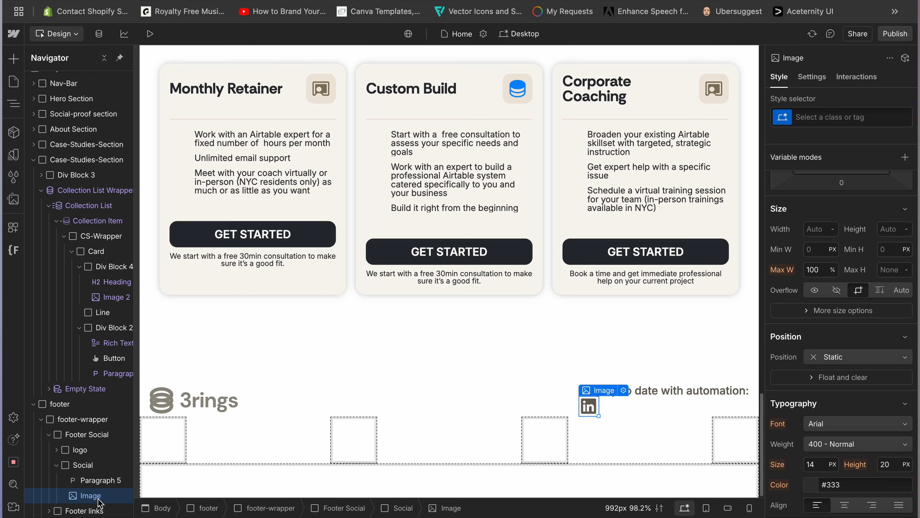
# Duplicate the LinkedIn icon twice and replace the copies with the YouTube and TikTok icons
pyautogui.press('super+d')
pyautogui.press('super+d')
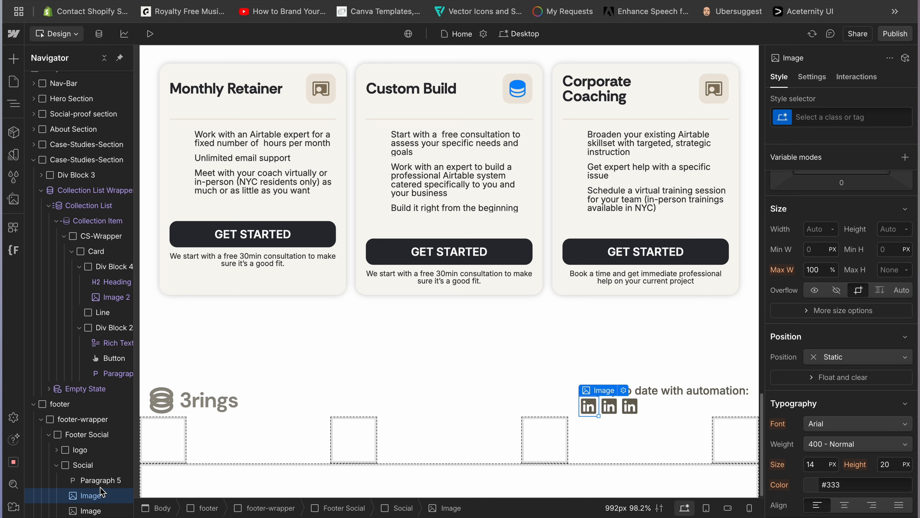
pyautogui.click(609, 406)
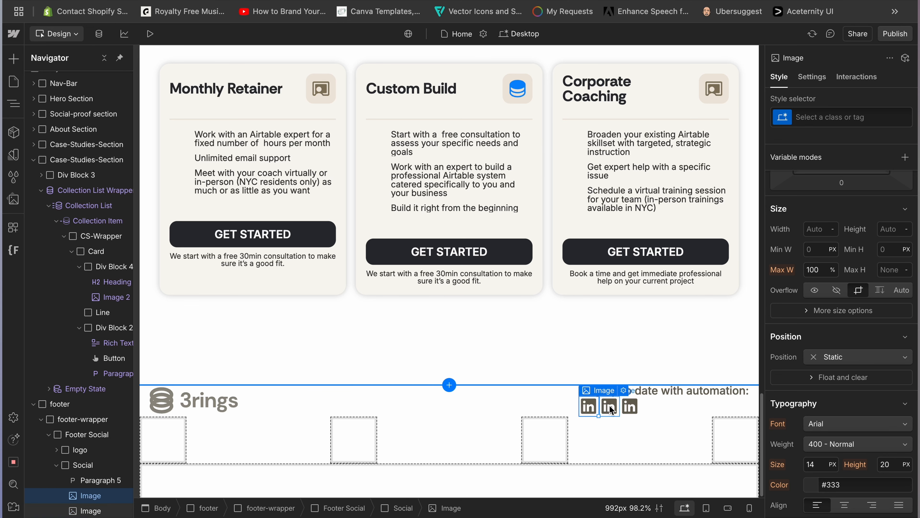
# Set the Social block's display to Flex and add a div block inside it, directly after the paragraph
pyautogui.click(644, 391)
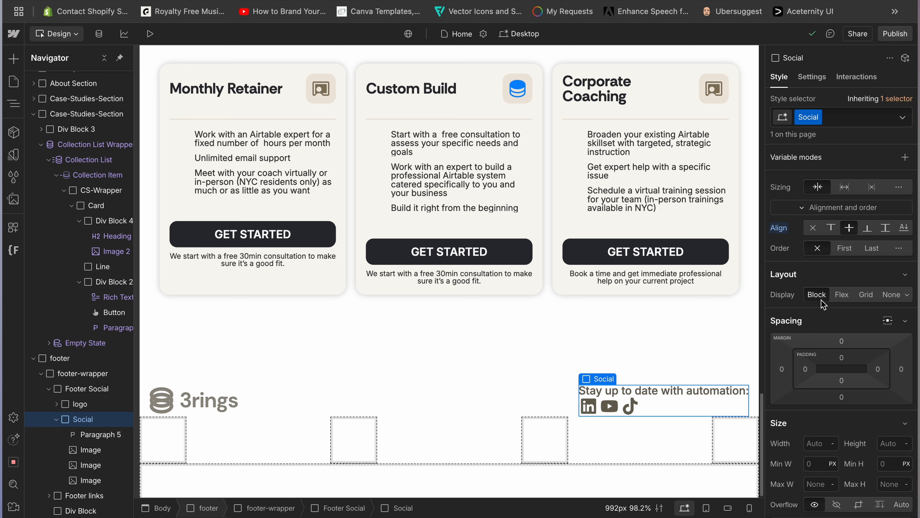
pyautogui.click(841, 301)
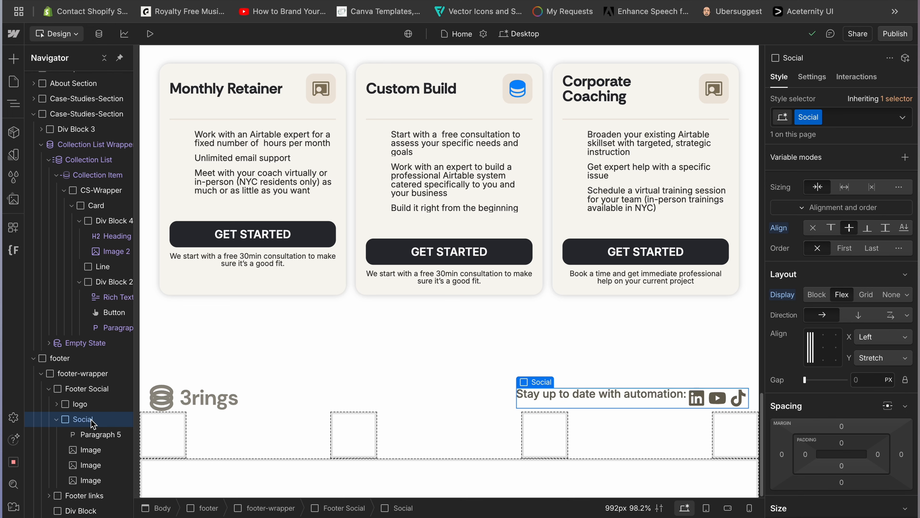
pyautogui.press('super+k')
pyautogui.write('div')
pyautogui.press('Return')
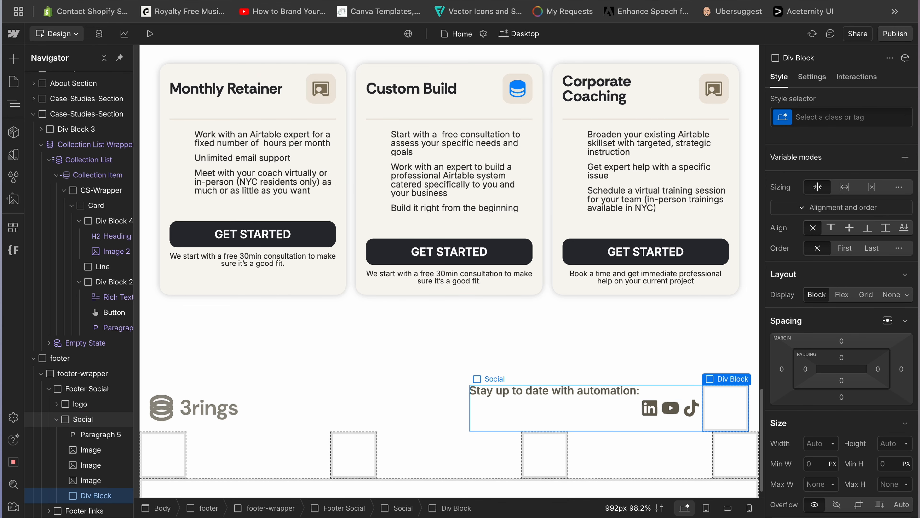
pyautogui.moveTo(84, 495); pyautogui.dragTo(80, 450)
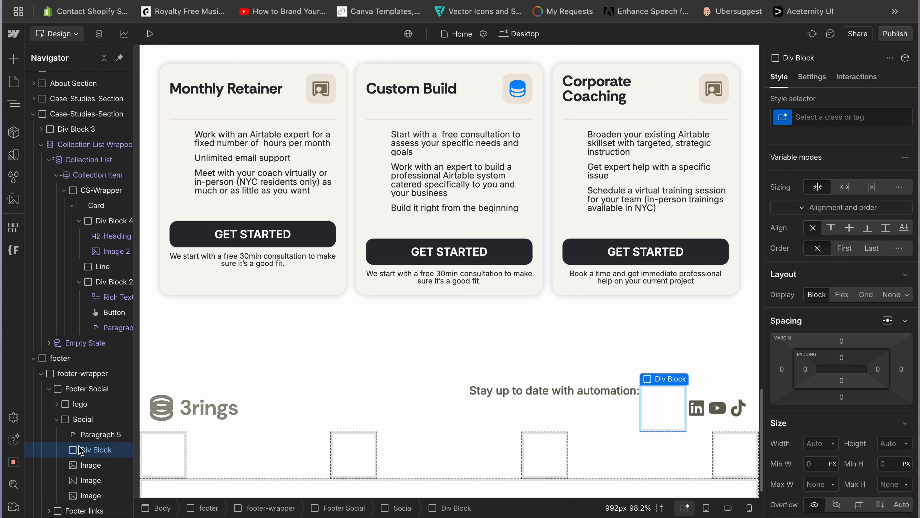
# Move the three social icon images into the new div block inside the Social block
pyautogui.click(95, 465)
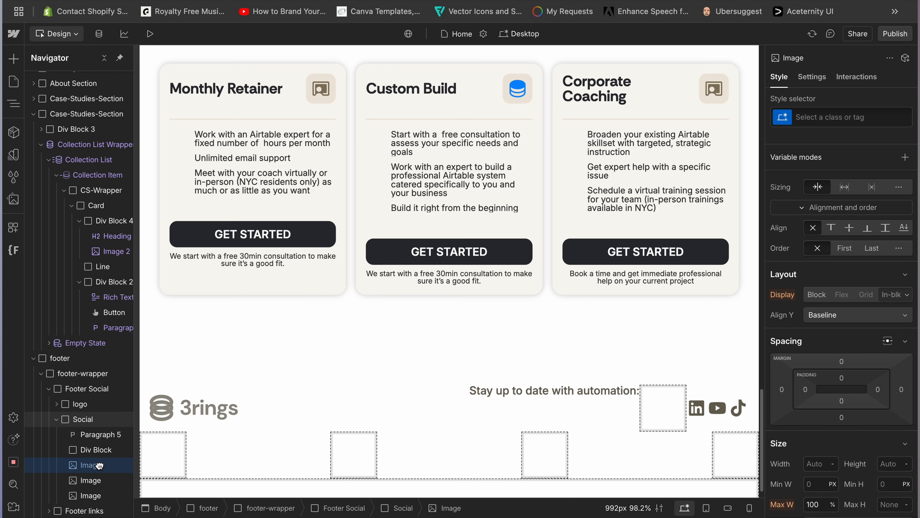
pyautogui.moveTo(99, 458); pyautogui.dragTo(81, 485)
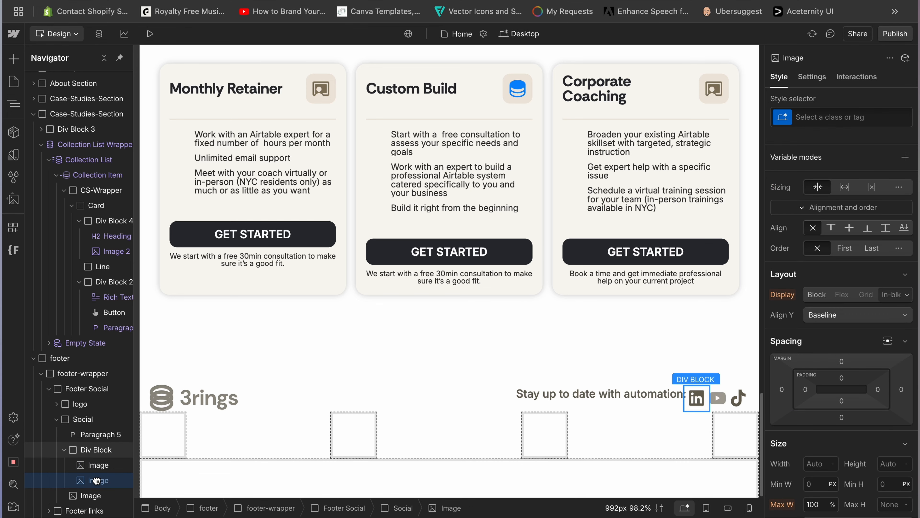
pyautogui.click(81, 484)
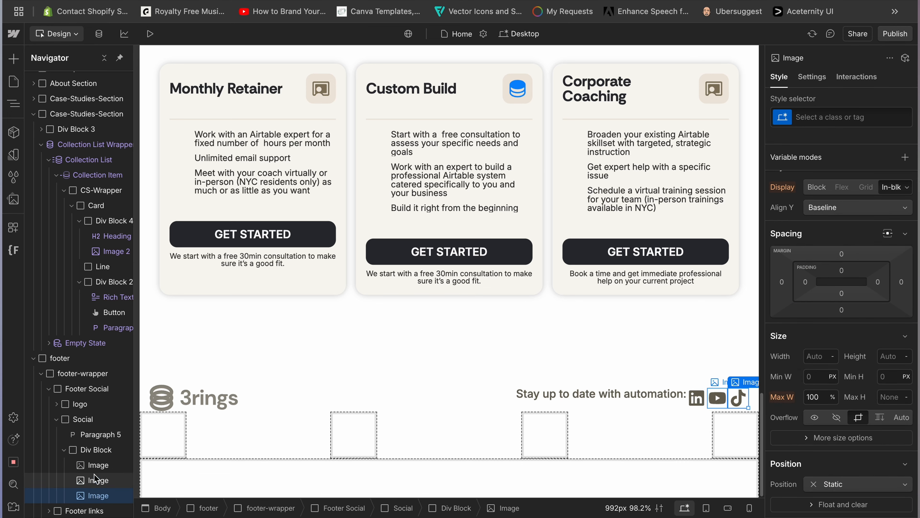
pyautogui.click(64, 449)
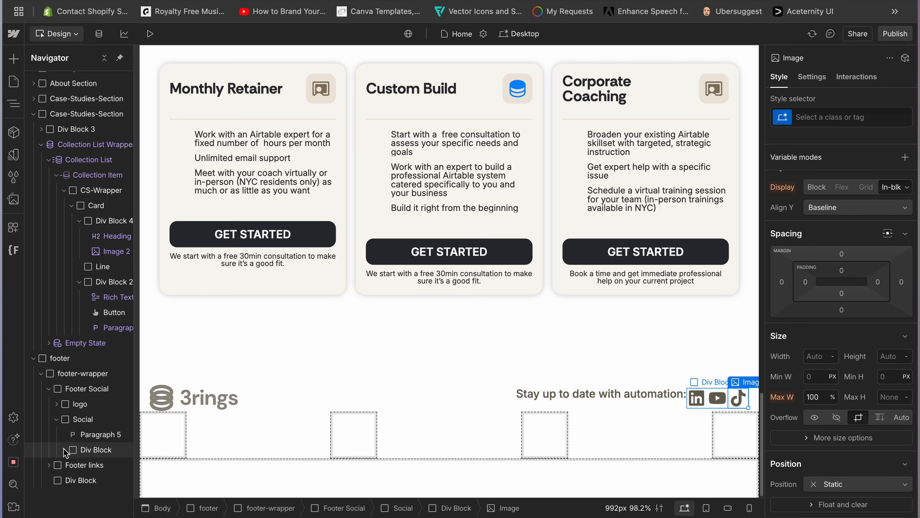
# Link the Social block's gap to the Gap variable and align its paragraph to the vertical center
pyautogui.click(90, 420)
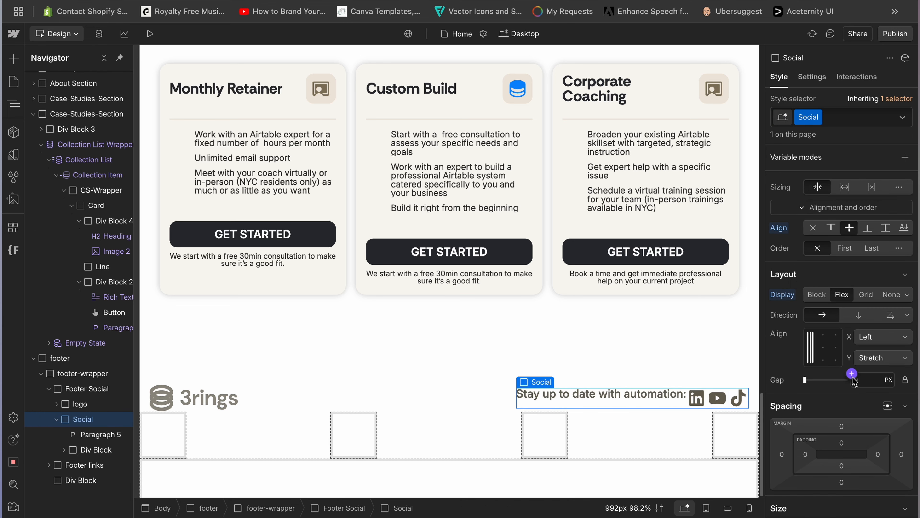
pyautogui.click(852, 373)
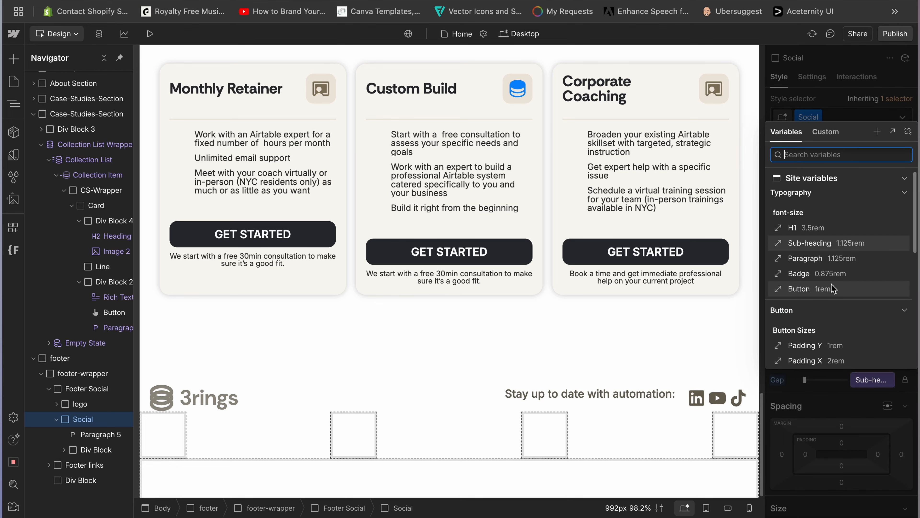
pyautogui.click(832, 288)
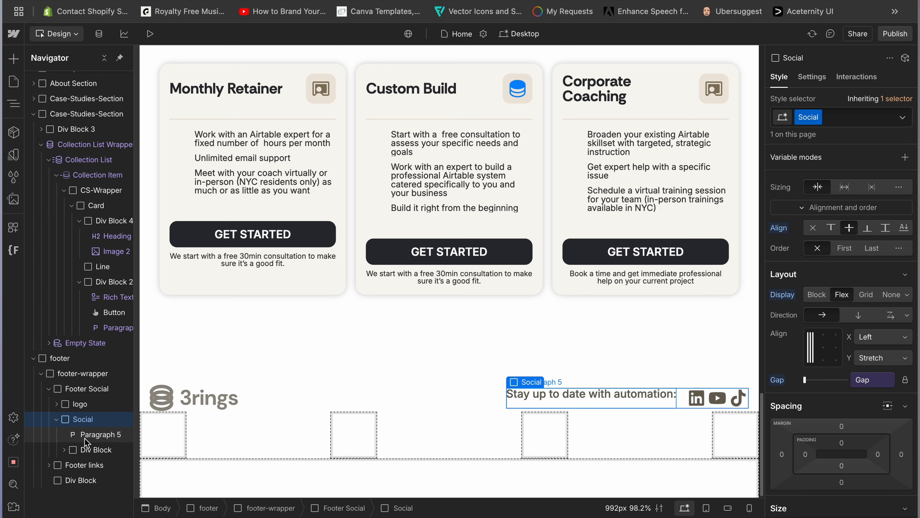
pyautogui.click(96, 435)
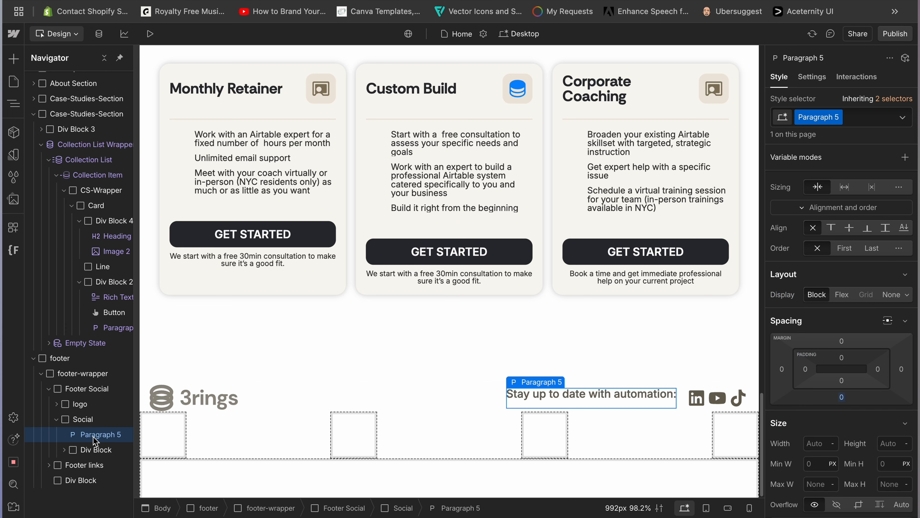
pyautogui.click(850, 231)
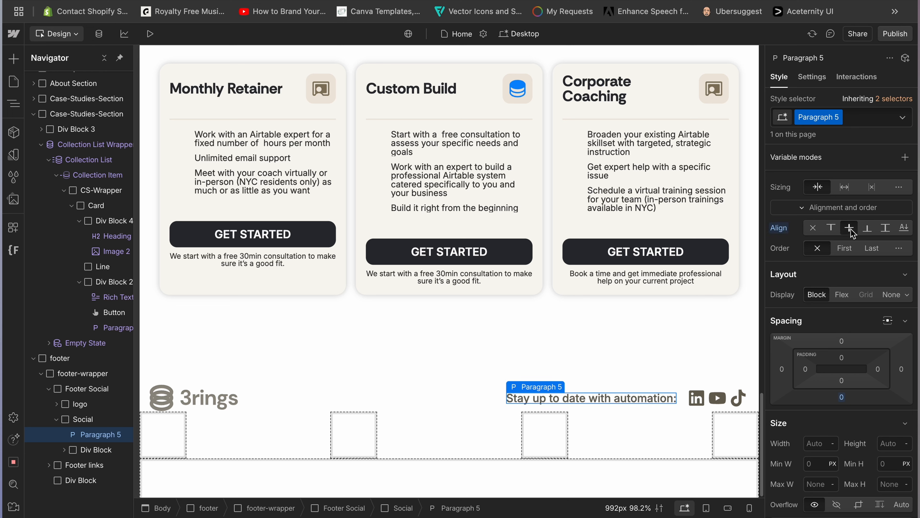
# Give the last div block in footer-wrapper the class Copyright
pyautogui.click(86, 391)
pyautogui.click(50, 390)
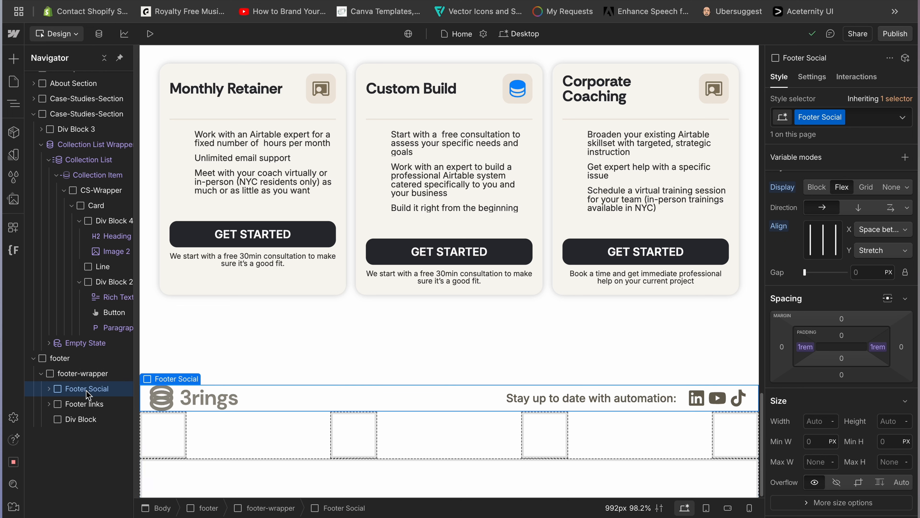
pyautogui.click(78, 421)
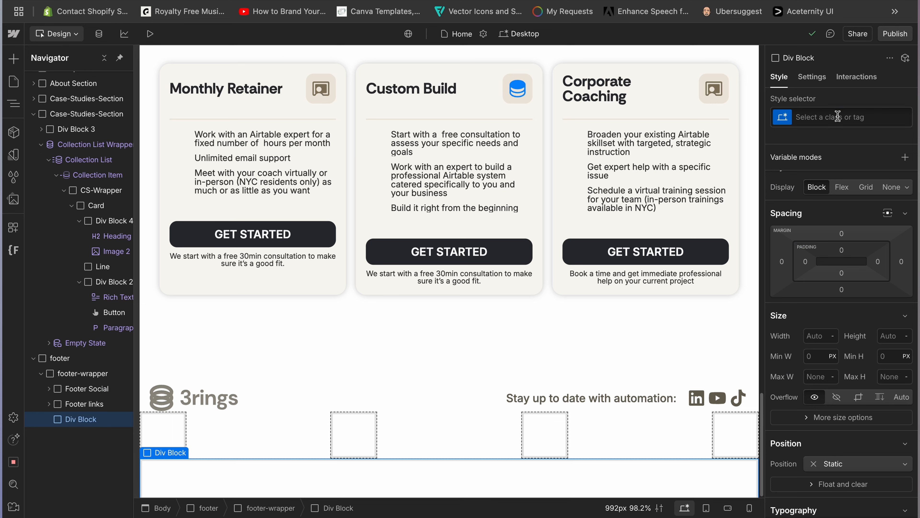
pyautogui.click(839, 117)
pyautogui.write('Copyright')
pyautogui.press('Return')
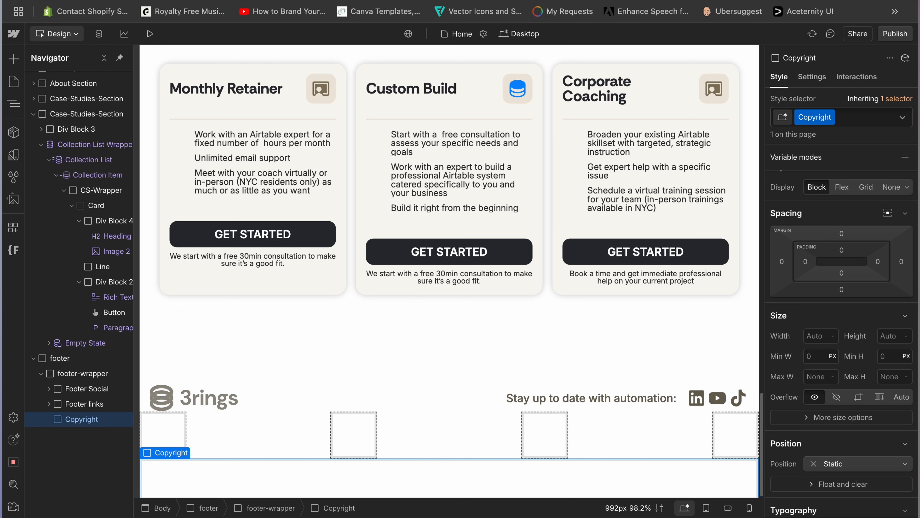
# Add two div blocks inside the Copyright block
pyautogui.press('super+e')
pyautogui.write('div')
pyautogui.press('Return')
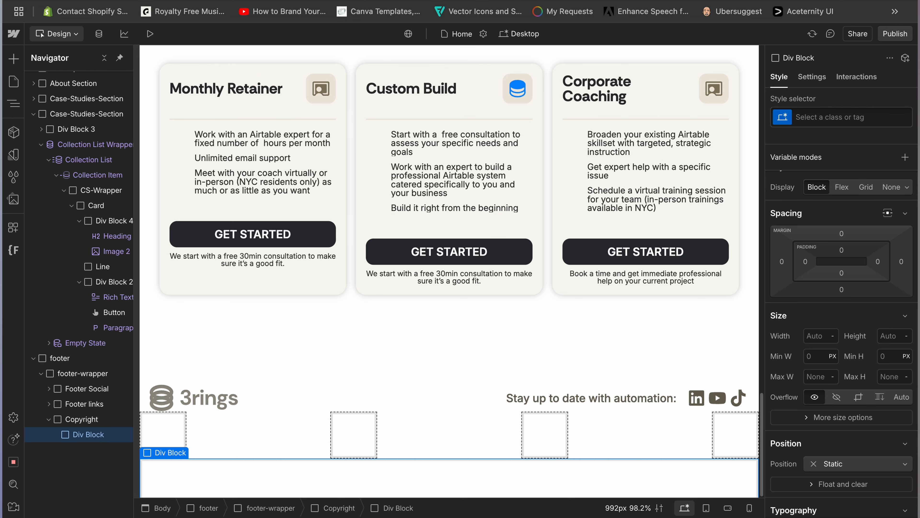
pyautogui.press('super+v')
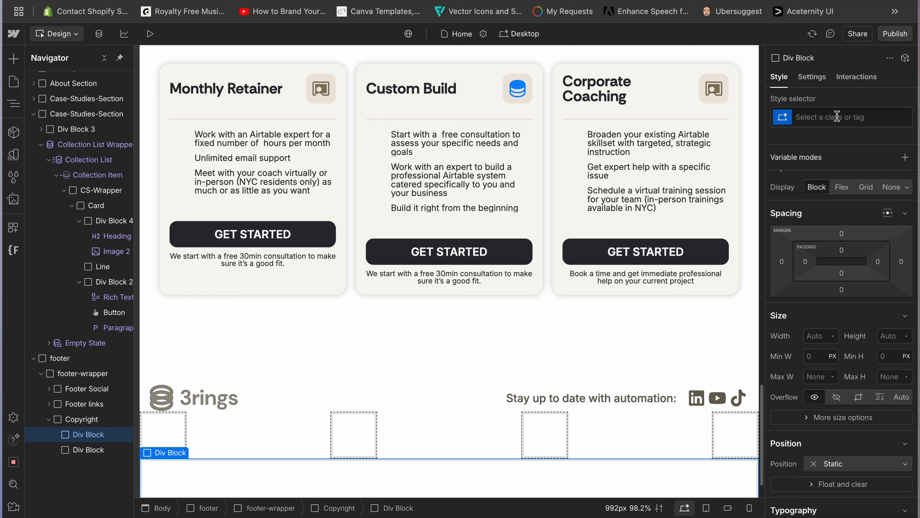
# Set the Copyright block's display to Flex with its horizontal alignment at Space between
pyautogui.click(86, 424)
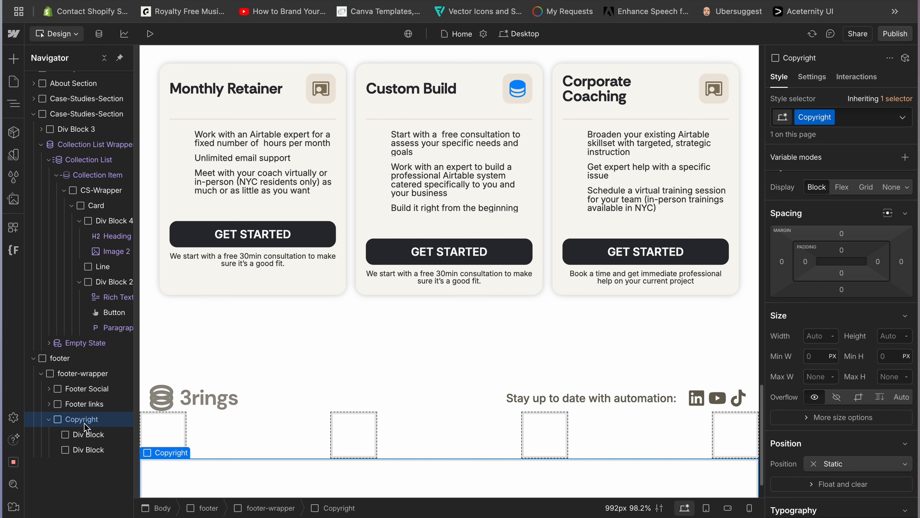
pyautogui.click(842, 191)
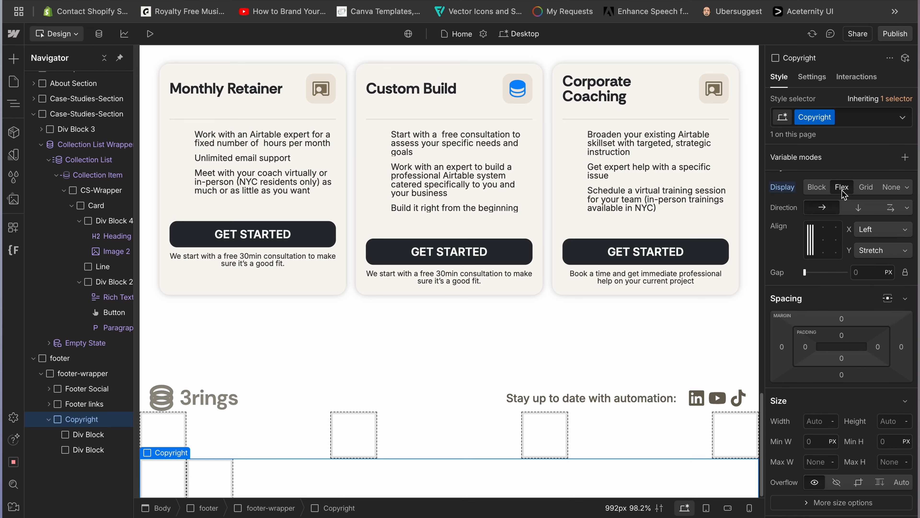
pyautogui.click(884, 229)
pyautogui.click(879, 275)
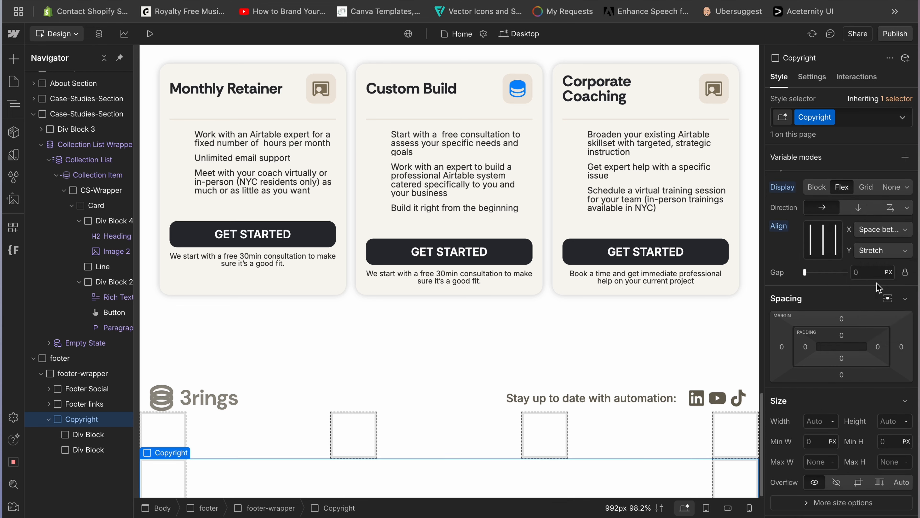
# Add a paragraph reading "© 2025 3Rings Consulting. All rights reserved." to the Copyright block's first div
pyautogui.click(87, 434)
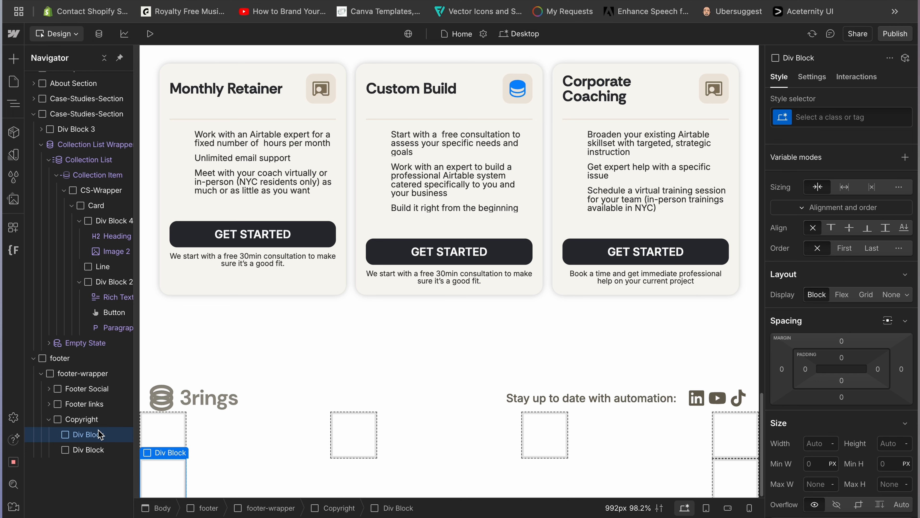
pyautogui.press('super+k')
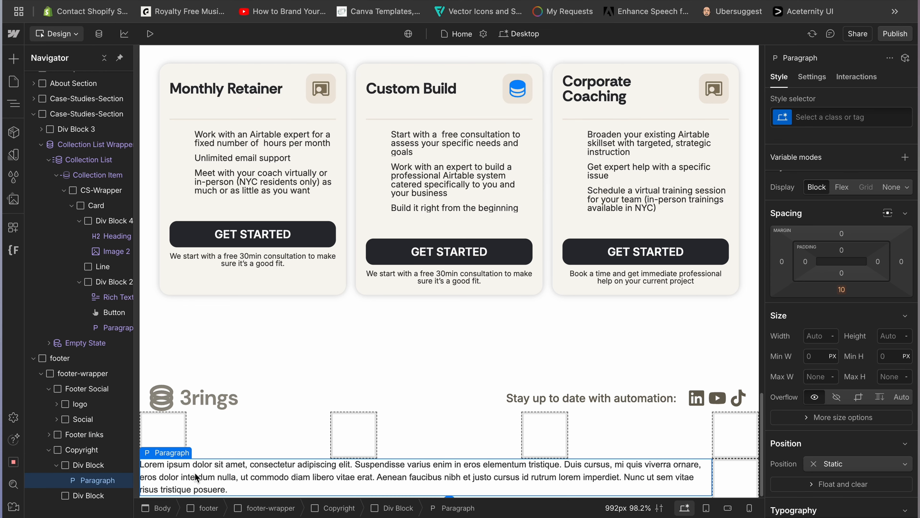
pyautogui.doubleClick(196, 474)
pyautogui.press('super+a')
pyautogui.write('© 2025 3Rings Consulting. All rights reserved.')
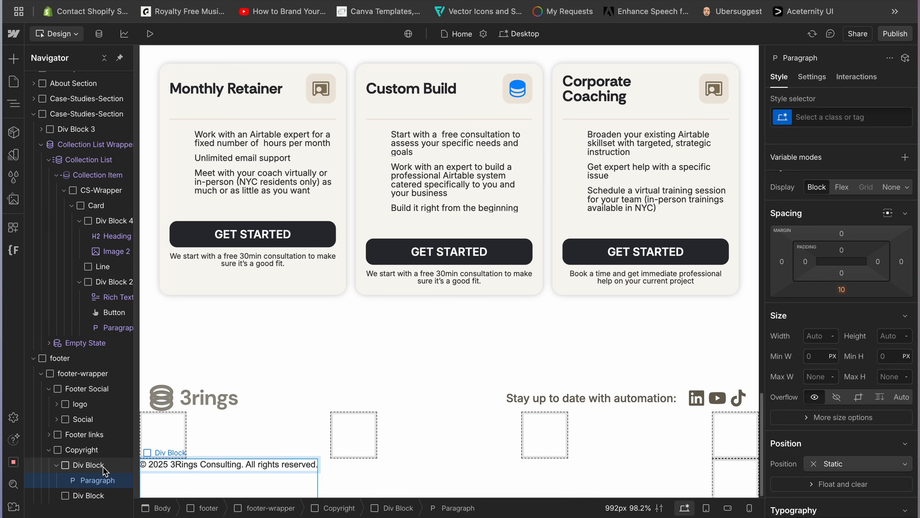
# Apply the existing Paragraph 5 class to the copyright paragraph
pyautogui.click(97, 480)
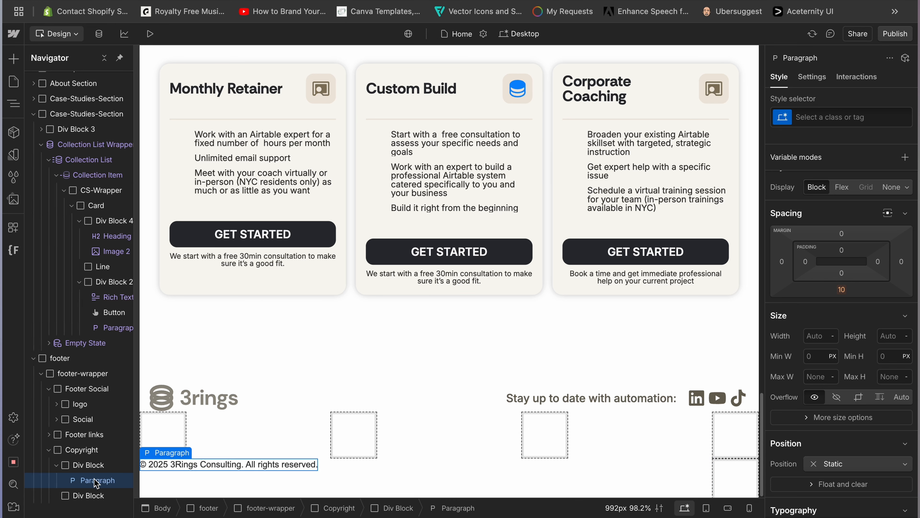
pyautogui.press('super+Return')
pyautogui.write('pa')
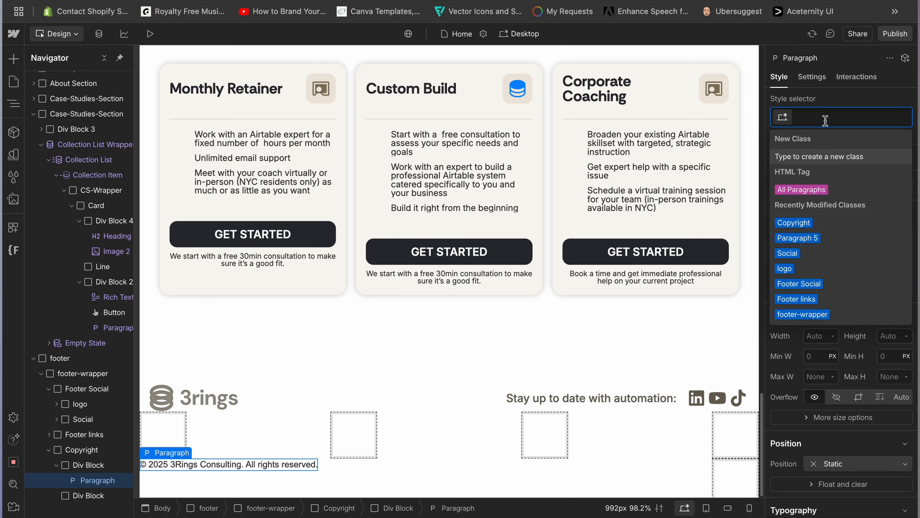
pyautogui.write('ragr')
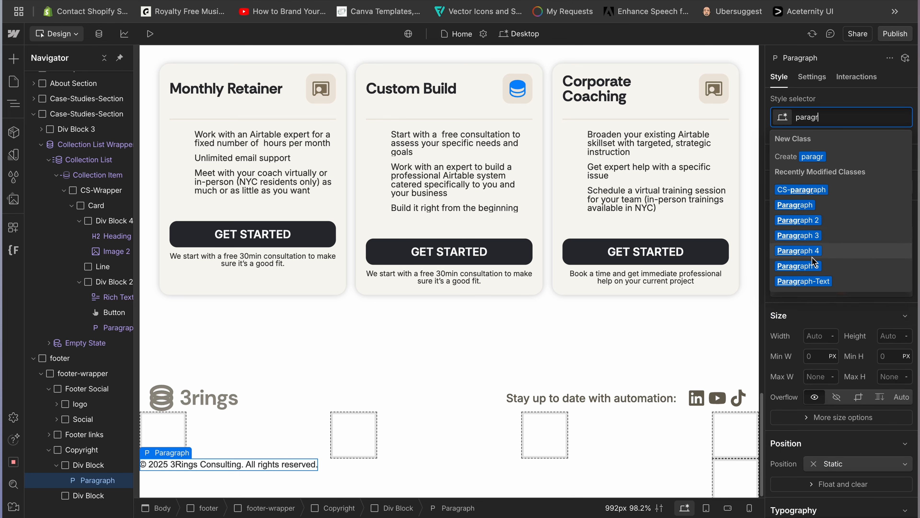
pyautogui.click(814, 266)
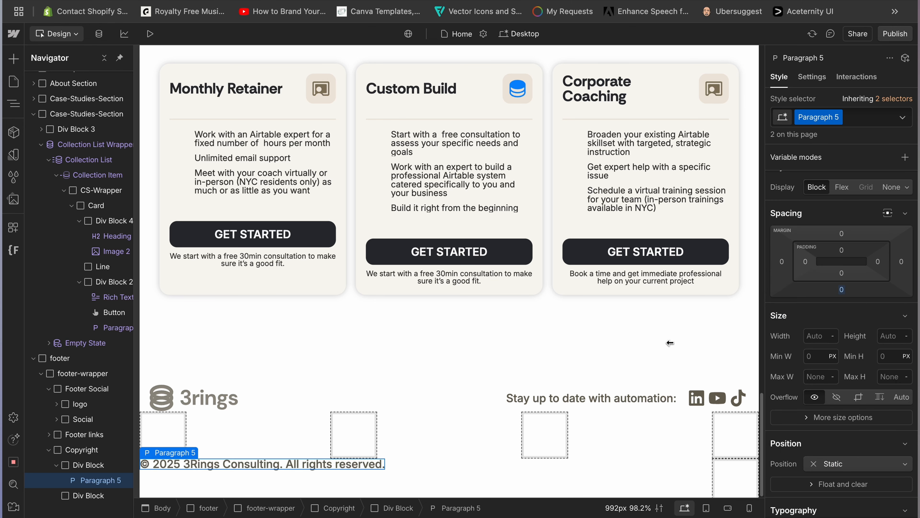
pyautogui.click(600, 400)
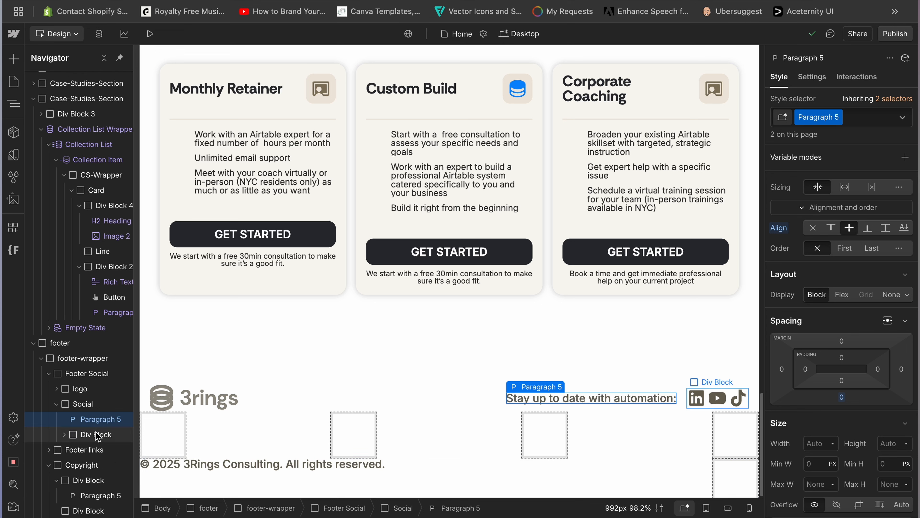
# Add a paragraph to the Copyright block's second div reading "Website by" followed by the site creator's linked name
pyautogui.click(99, 437)
pyautogui.press('super+k')
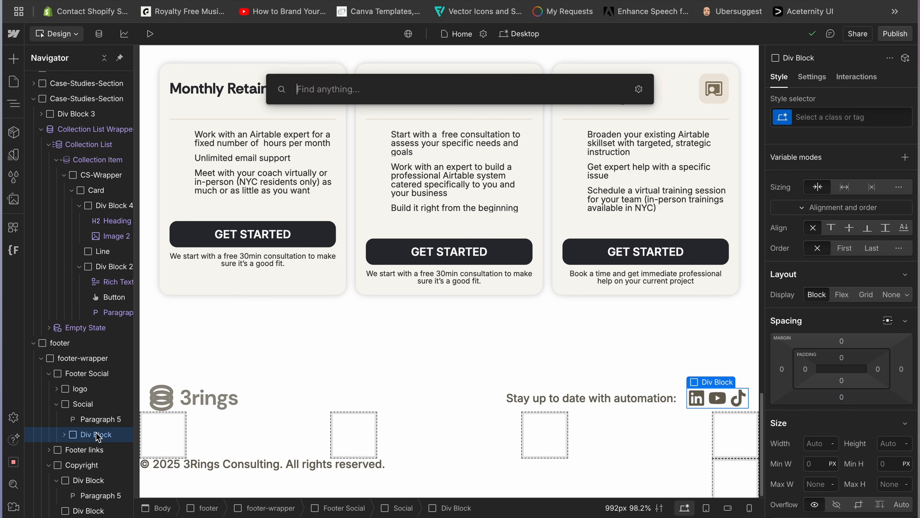
pyautogui.write('par')
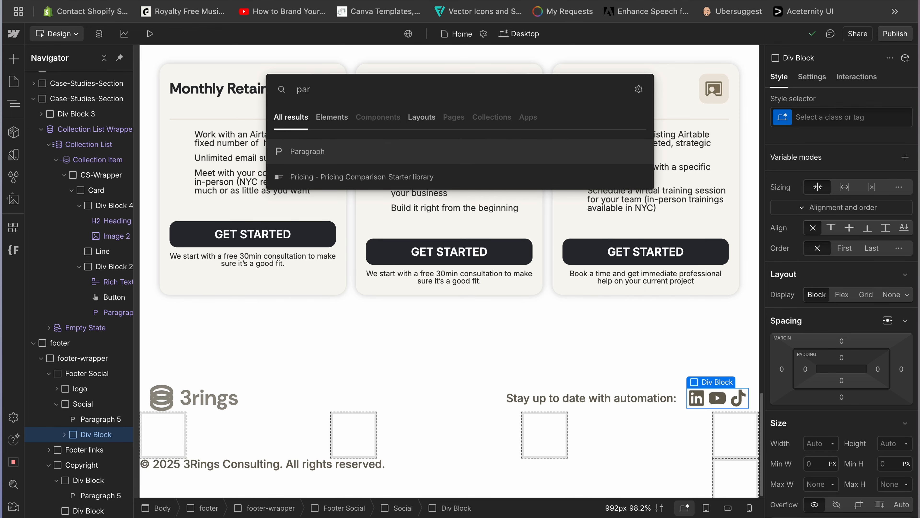
pyautogui.press('Return')
pyautogui.moveTo(734, 485); pyautogui.dragTo(711, 485)
pyautogui.write('Olisa')
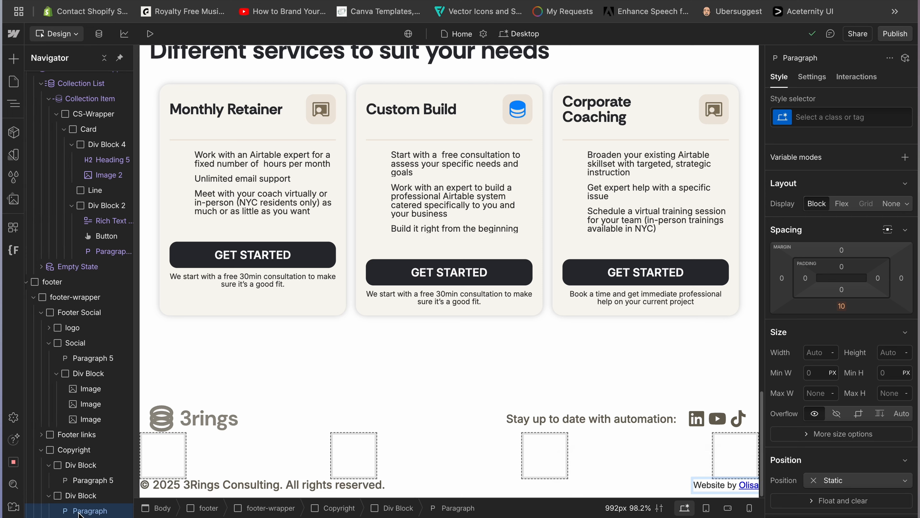
# Apply the existing Paragraph 5 class to the website credit paragraph
pyautogui.press('Escape')
pyautogui.click(844, 117)
pyautogui.write('par5')
pyautogui.press('Return')
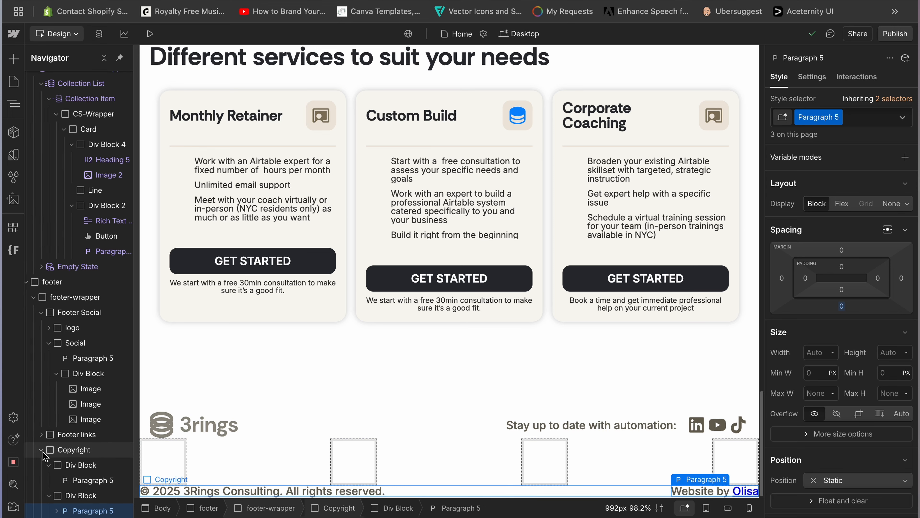
# Collapse the footer's nested blocks and set the footer-wrapper's display to Flex with a vertical direction
pyautogui.click(48, 467)
pyautogui.click(49, 480)
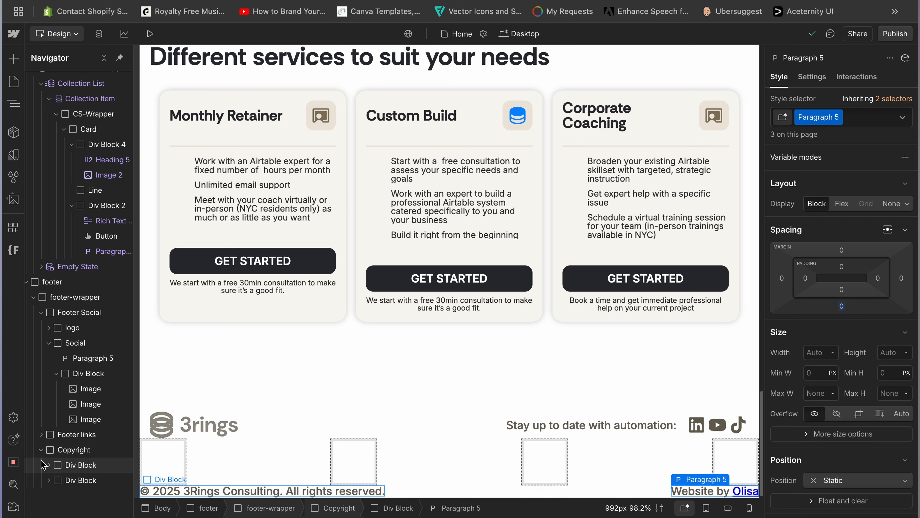
pyautogui.click(41, 449)
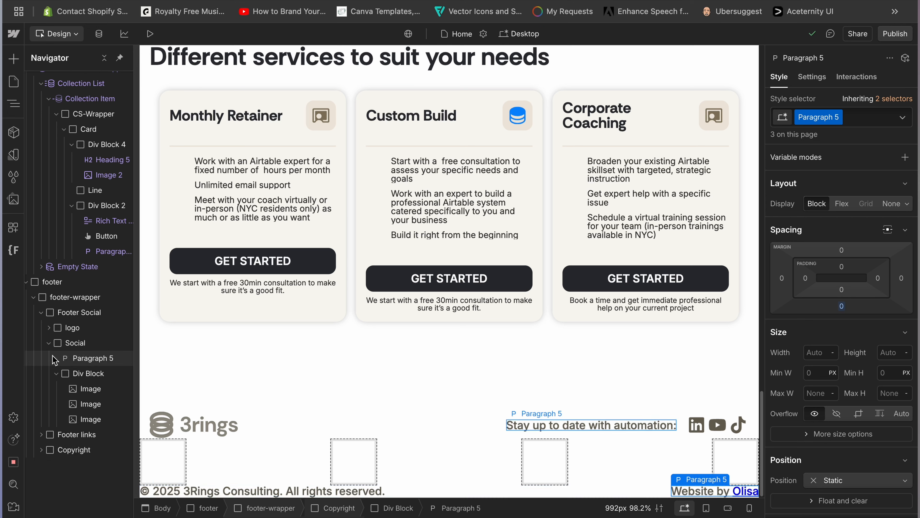
pyautogui.click(57, 374)
pyautogui.click(49, 342)
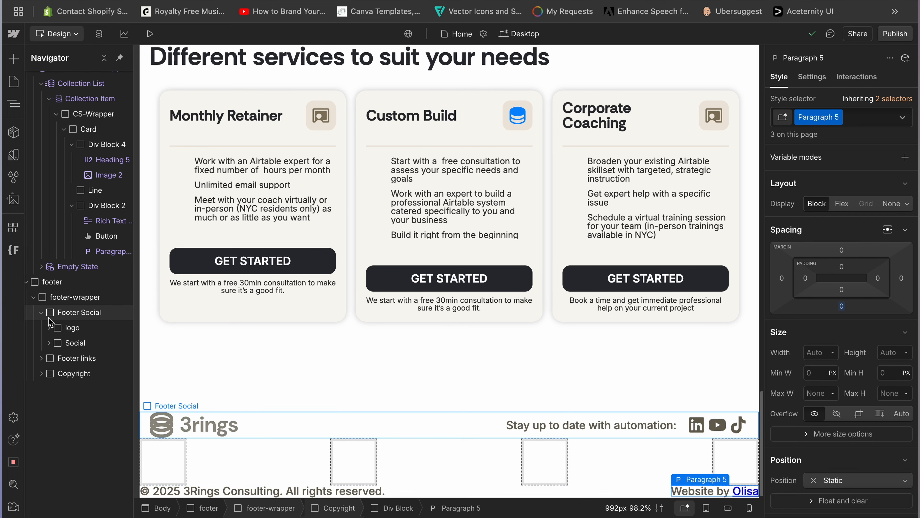
pyautogui.click(41, 312)
pyautogui.click(64, 301)
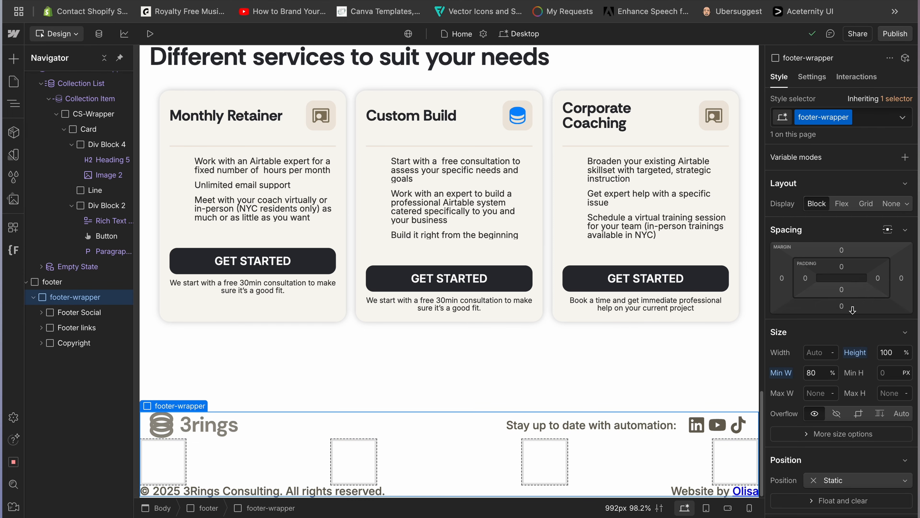
pyautogui.click(842, 205)
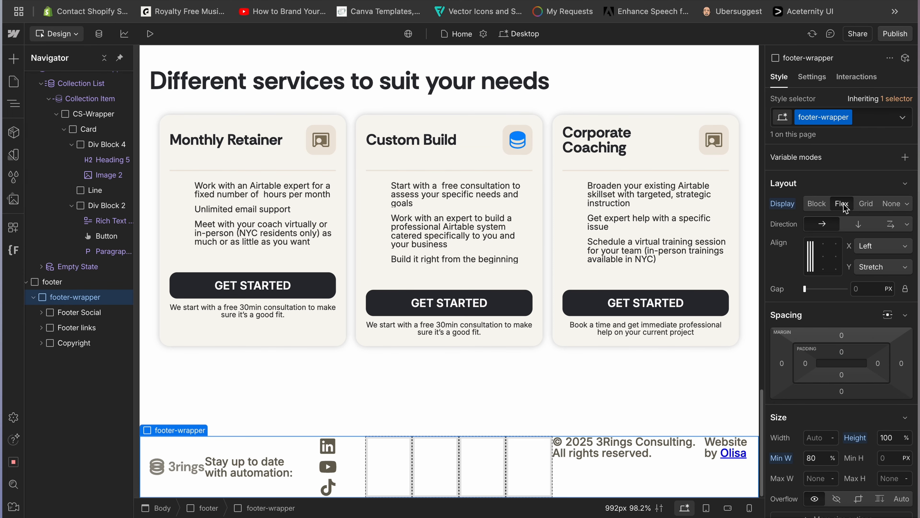
pyautogui.click(858, 225)
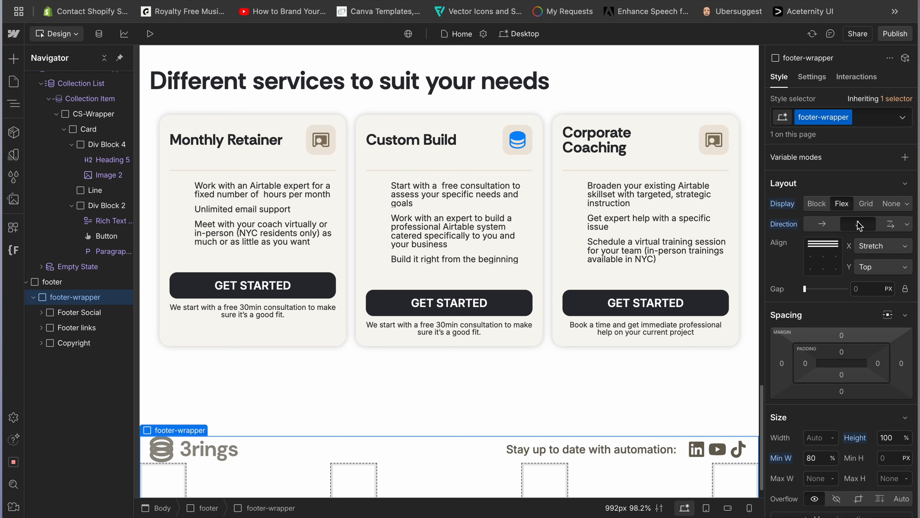
# Set the footer-wrapper's gap to the Gap variable from Card Settings
pyautogui.click(864, 290)
pyautogui.click(851, 282)
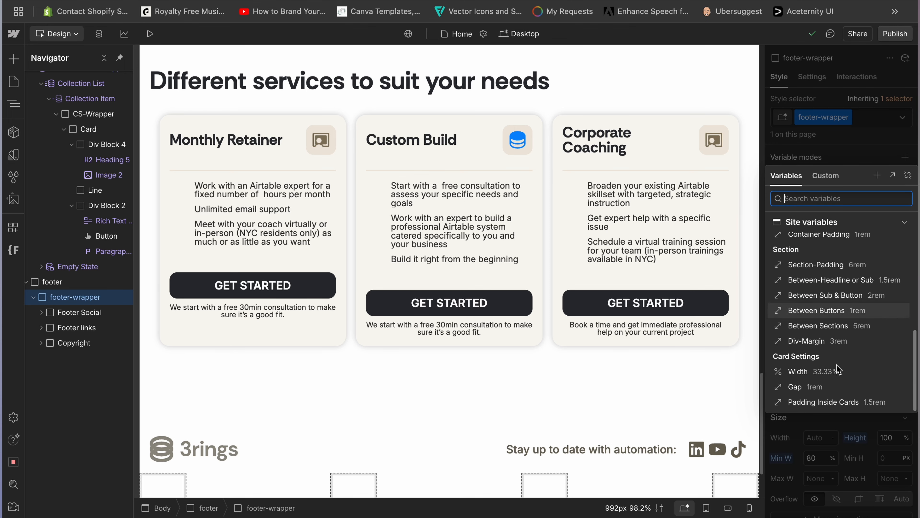
pyautogui.click(796, 386)
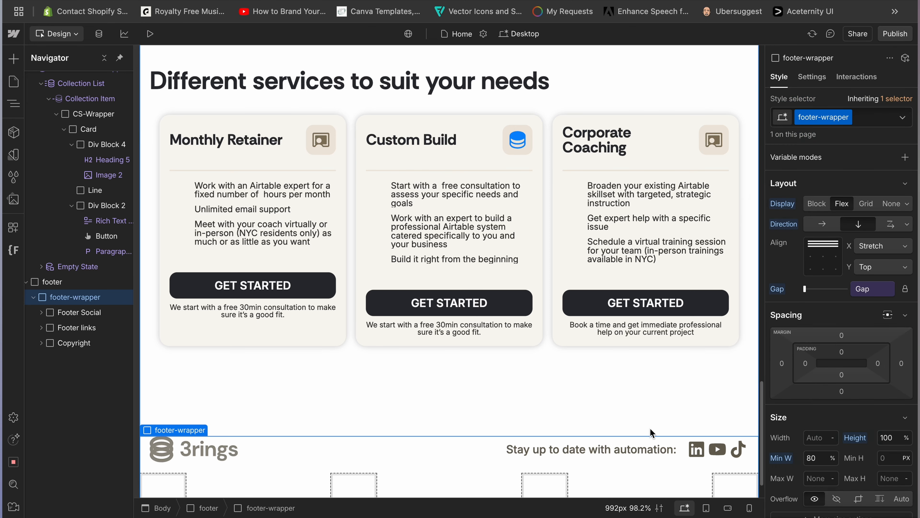
pyautogui.scroll(-2, 650, 432)
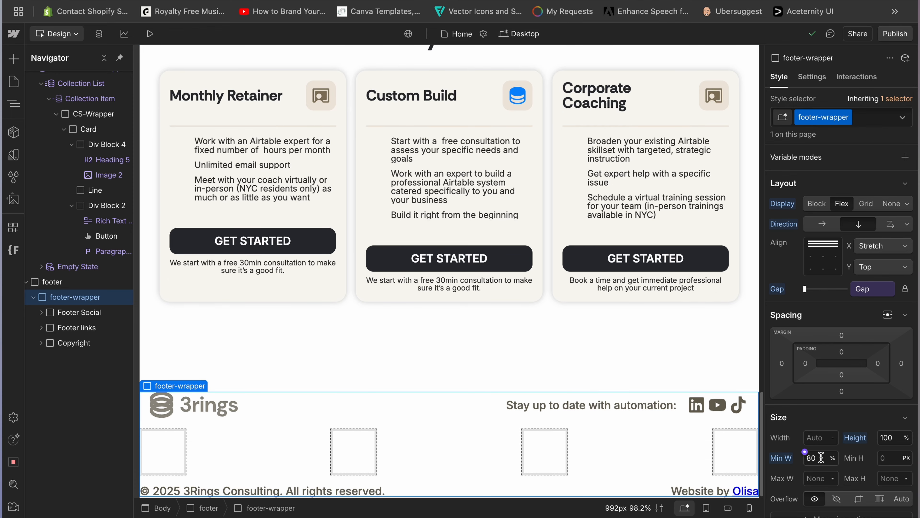
# Reset the footer-wrapper's minimum width and set its width to 80%
pyautogui.click(788, 461)
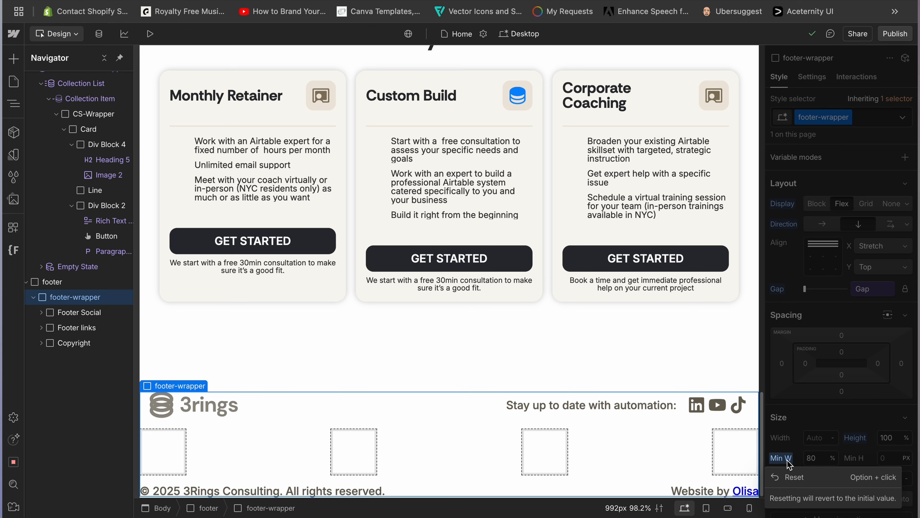
pyautogui.click(800, 480)
pyautogui.click(818, 439)
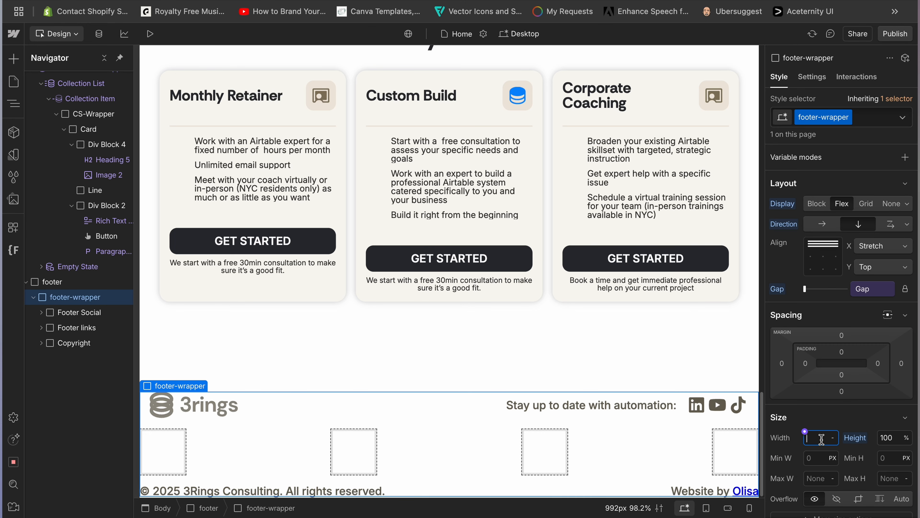
pyautogui.write('80%')
pyautogui.press('Return')
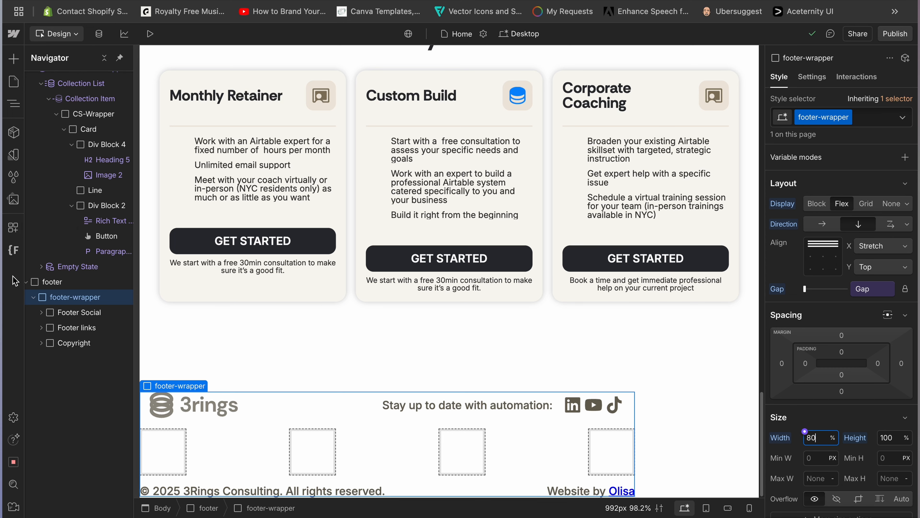
# Set the outer footer block's display to Flex with its horizontal alignment at Center
pyautogui.click(54, 289)
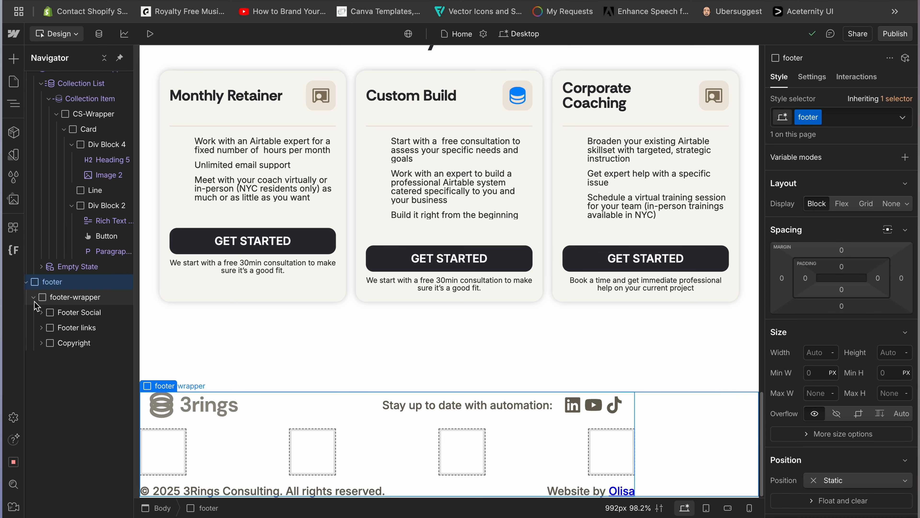
pyautogui.click(842, 204)
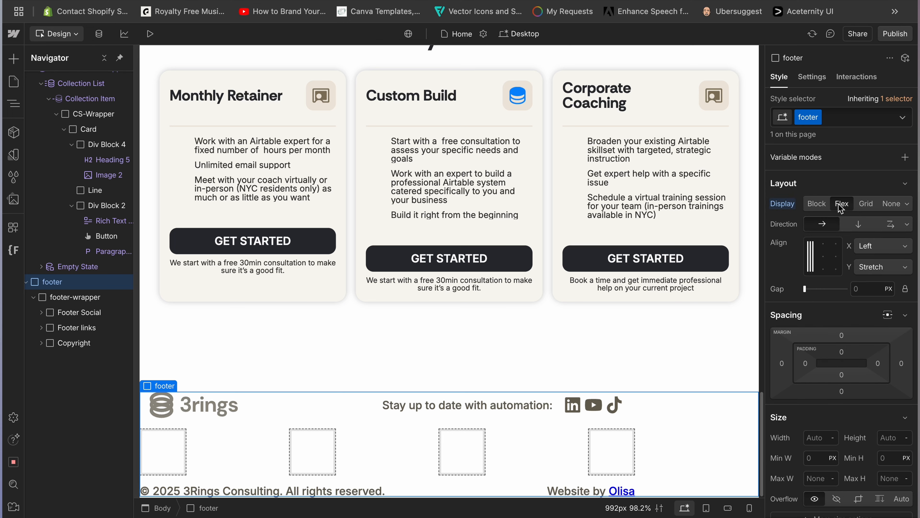
pyautogui.click(876, 249)
pyautogui.click(873, 259)
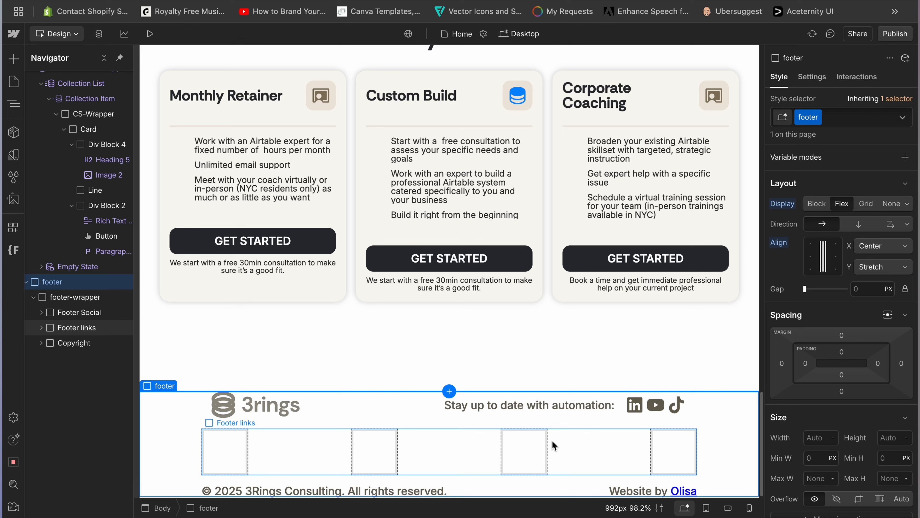
# Set the footer-wrapper's background color to the Alabaster brand color variable
pyautogui.click(57, 297)
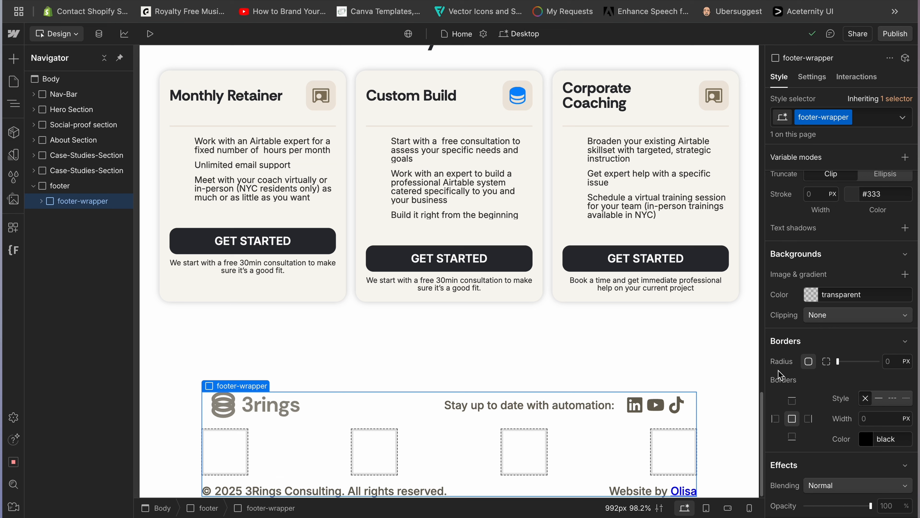
pyautogui.click(805, 290)
pyautogui.scroll(-1, 823, 358)
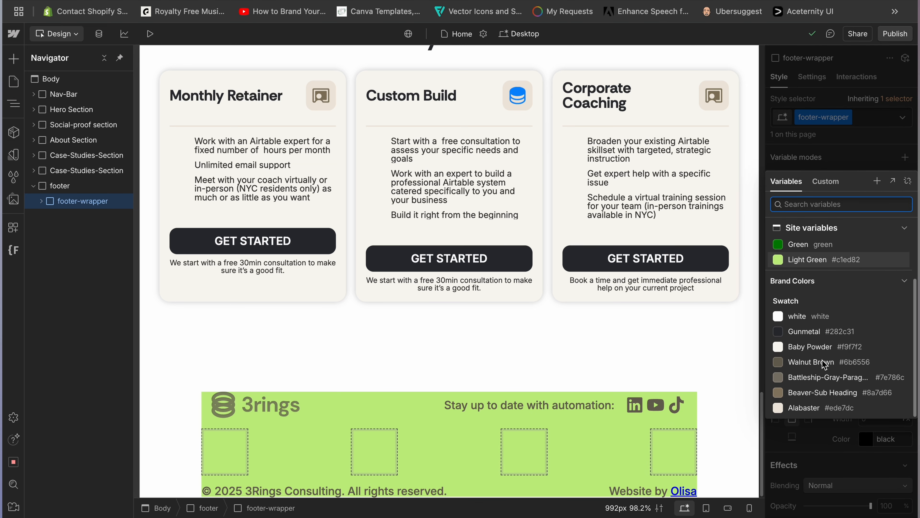
pyautogui.click(813, 409)
pyautogui.click(813, 410)
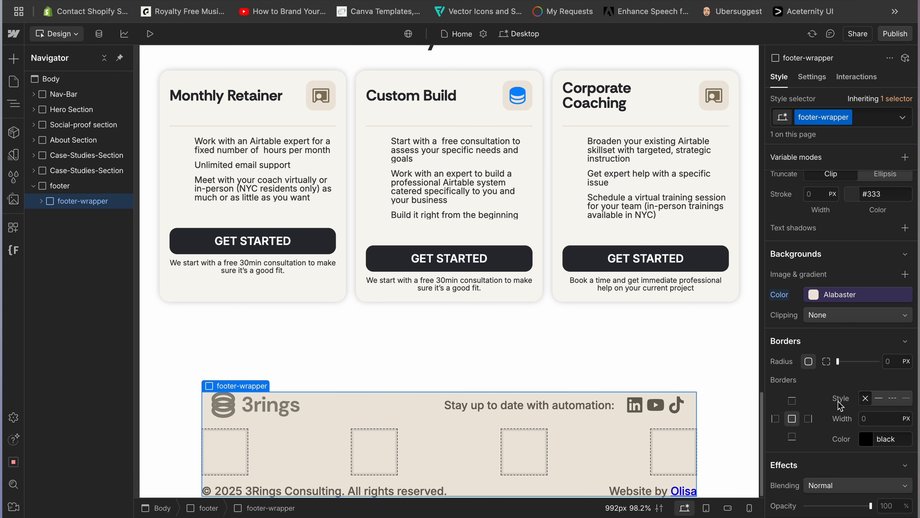
# Set the footer-wrapper's width to 90%
pyautogui.scroll(10, 847, 290)
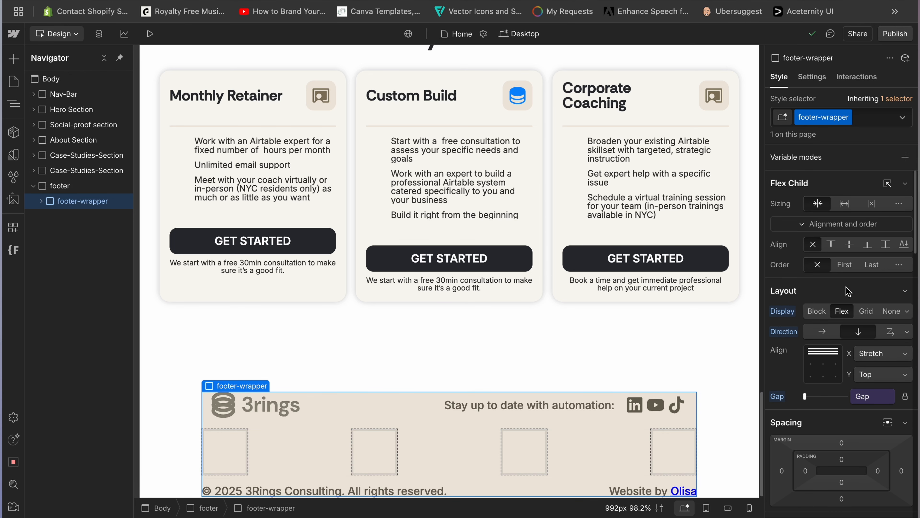
pyautogui.scroll(-5, 849, 326)
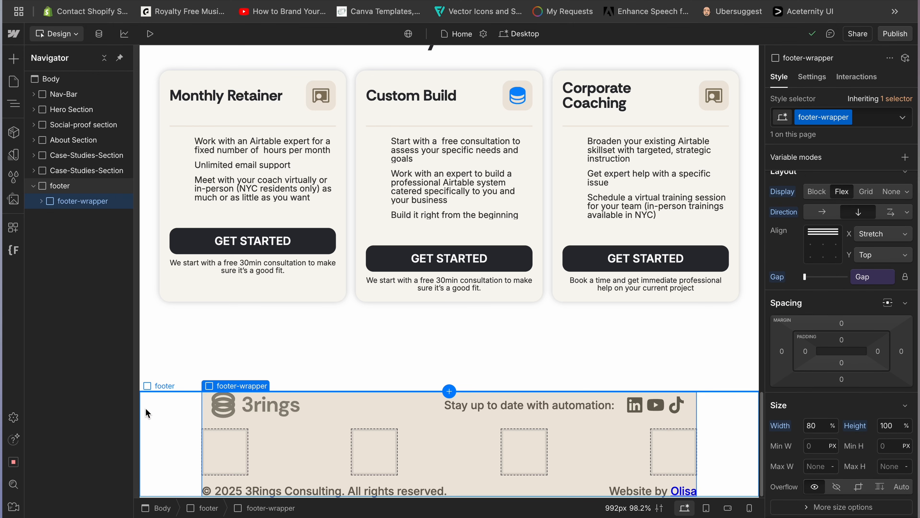
pyautogui.click(815, 425)
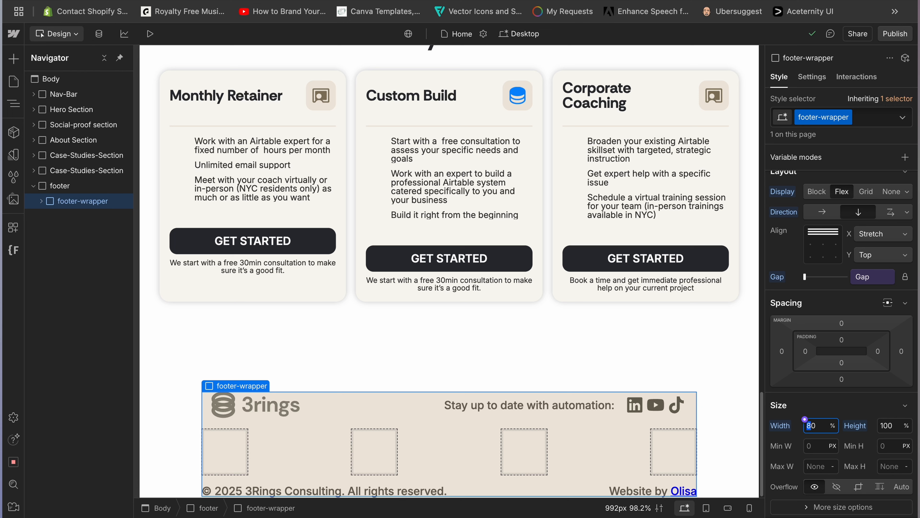
pyautogui.write('90')
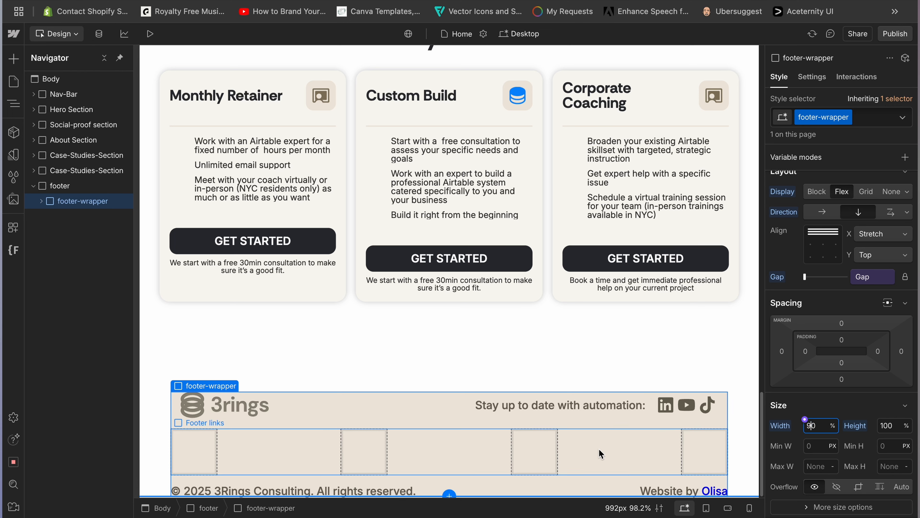
pyautogui.press('Return')
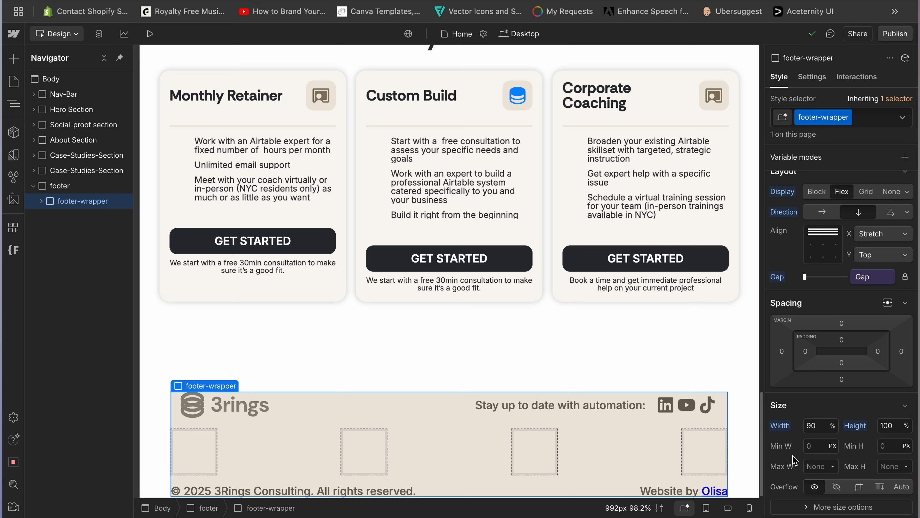
# Set the footer-wrapper's top padding to the Container Padding variable
pyautogui.click(843, 344)
pyautogui.click(879, 358)
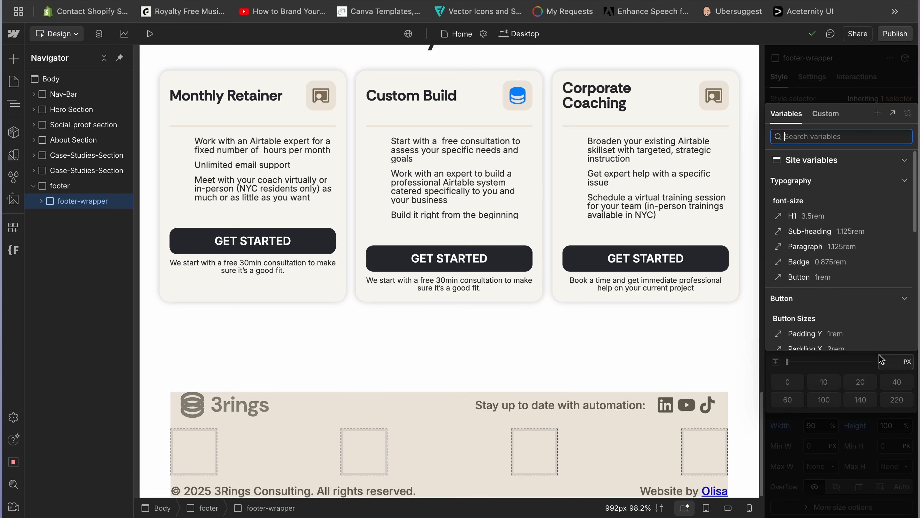
pyautogui.scroll(-5, 854, 337)
pyautogui.click(823, 316)
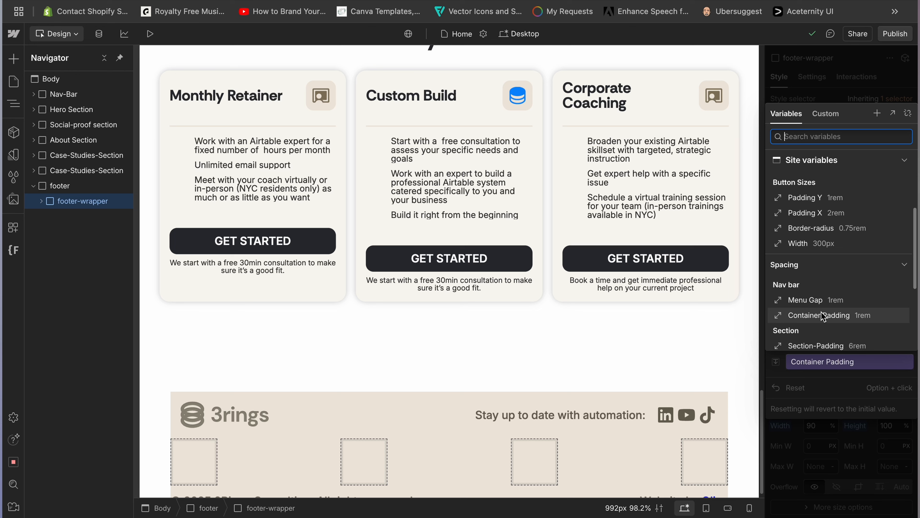
pyautogui.click(832, 315)
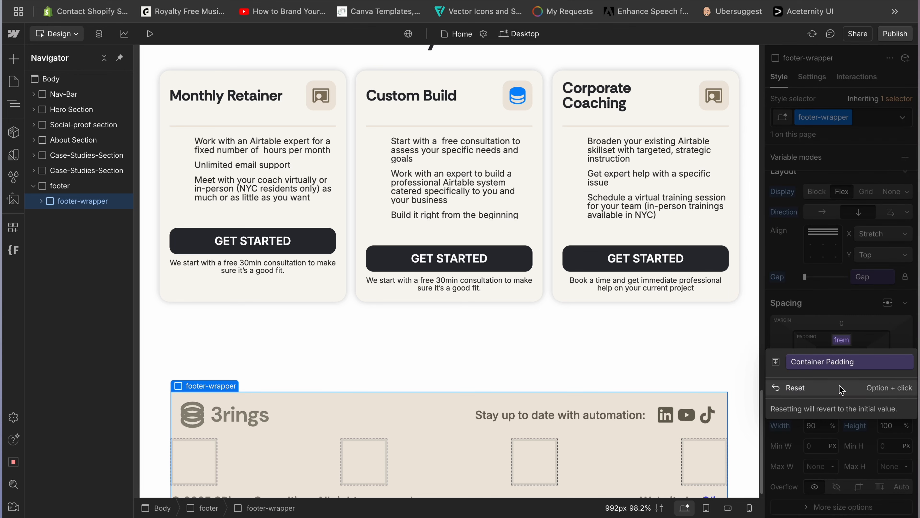
pyautogui.press('Escape')
# Set the footer-wrapper's bottom padding to the Container Padding variable
pyautogui.click(842, 363)
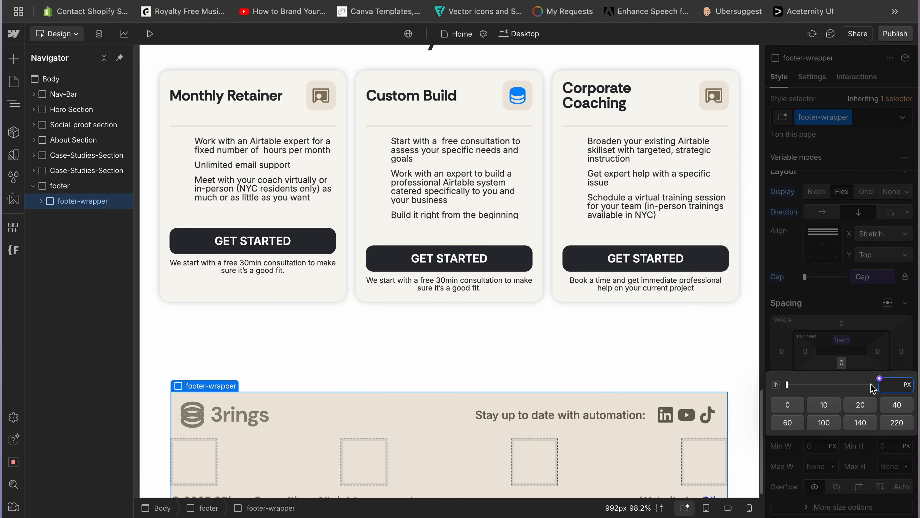
pyautogui.click(880, 378)
pyautogui.scroll(-3, 836, 326)
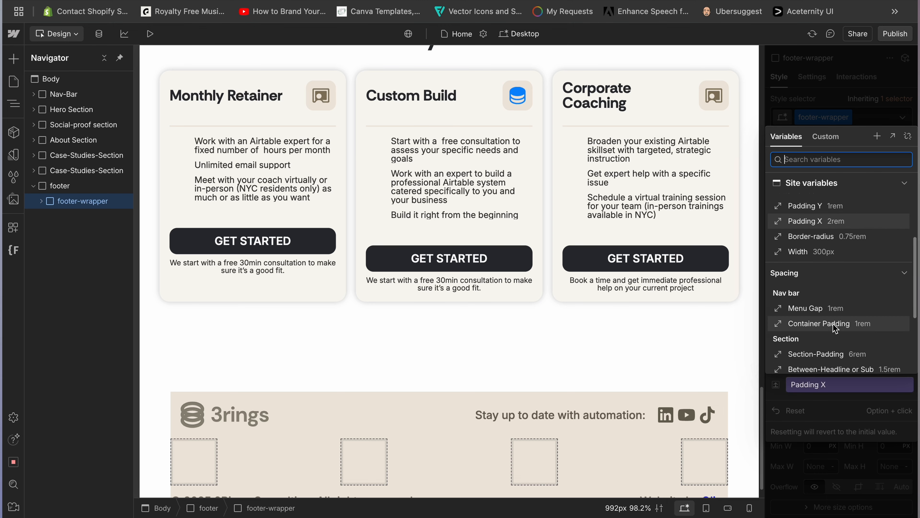
pyautogui.click(835, 323)
pyautogui.scroll(-1, 565, 401)
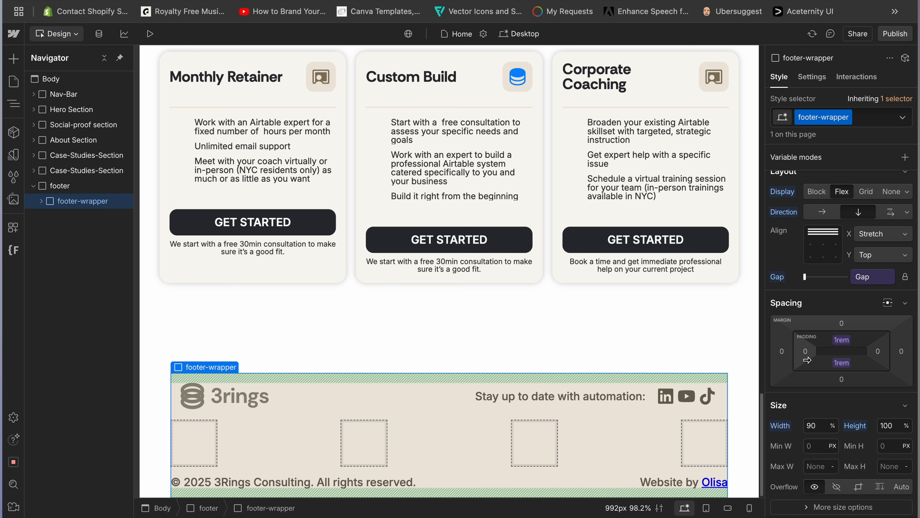
# Set the footer-wrapper's left and right padding to the Container Padding variable
pyautogui.click(805, 352)
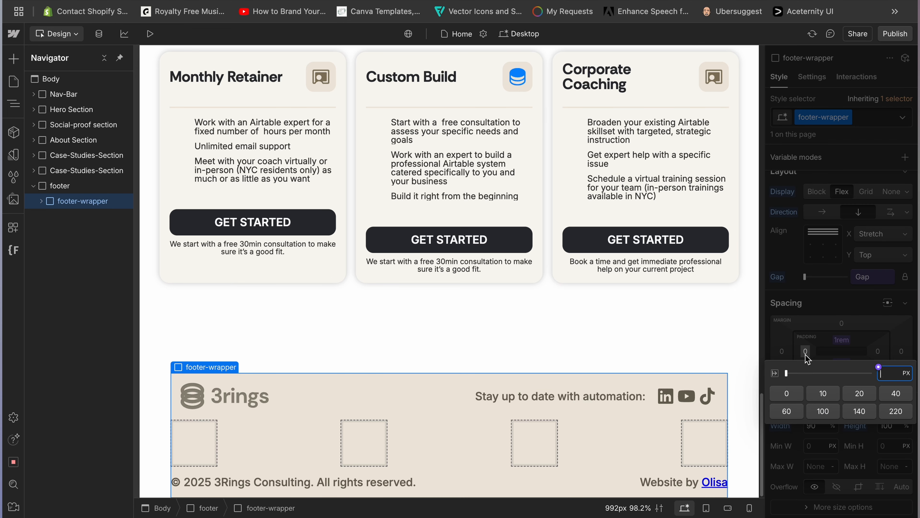
pyautogui.click(880, 373)
pyautogui.scroll(-3, 827, 321)
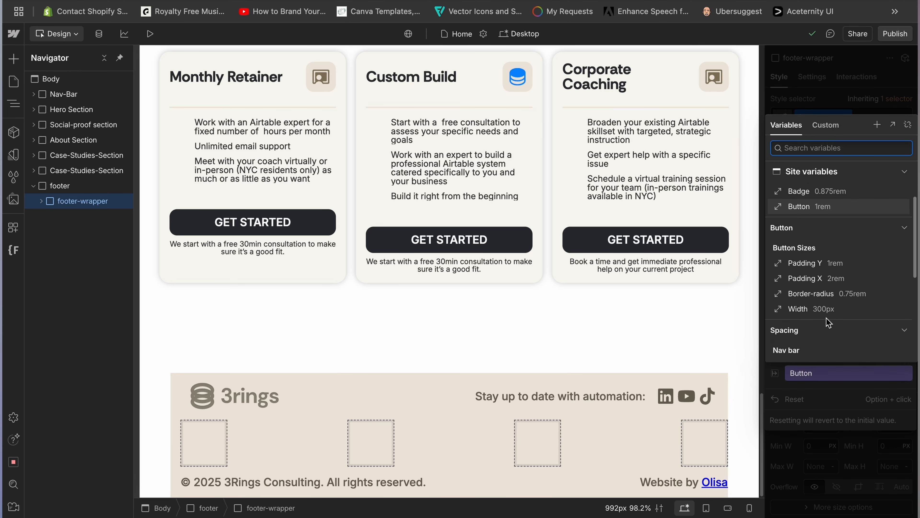
pyautogui.click(869, 354)
pyautogui.click(871, 352)
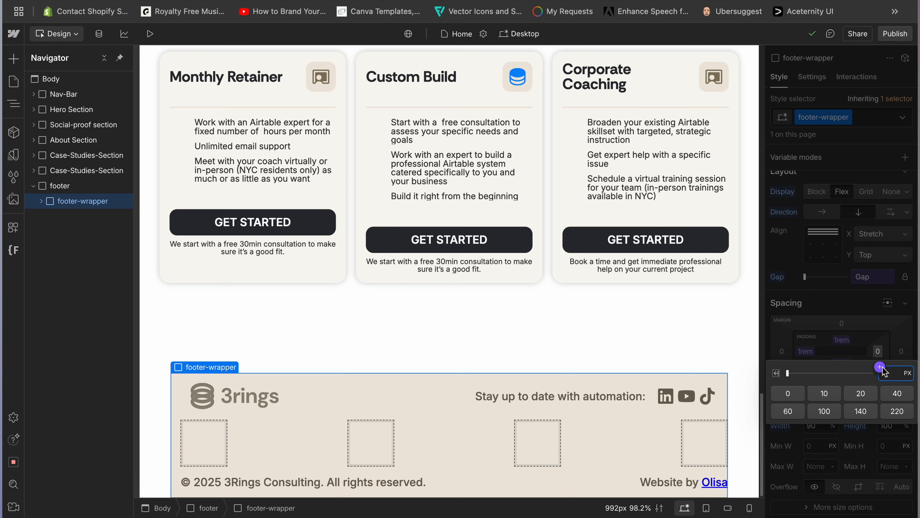
pyautogui.click(881, 370)
pyautogui.scroll(-3, 843, 301)
pyautogui.scroll(-3, 845, 302)
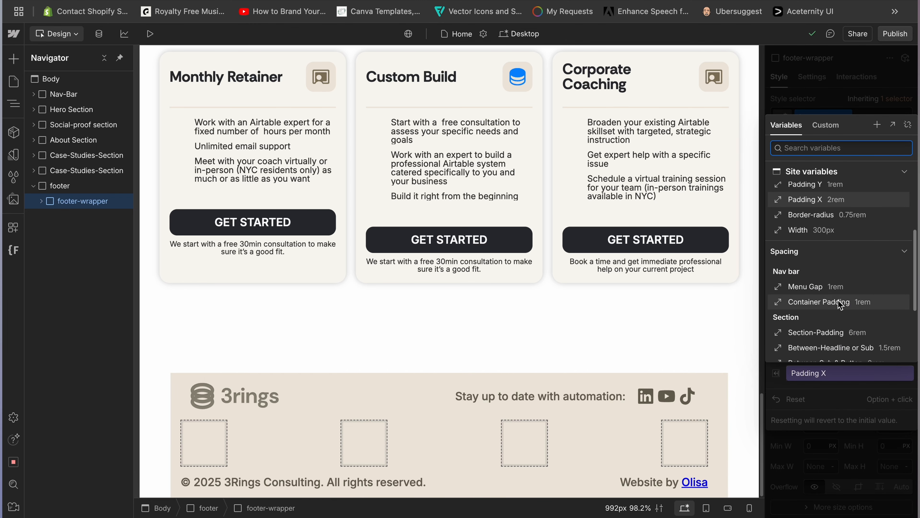
pyautogui.click(844, 303)
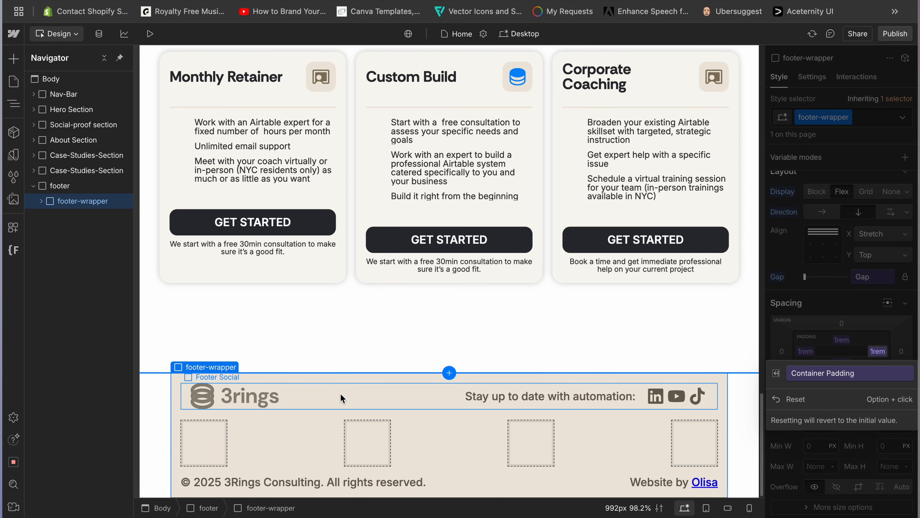
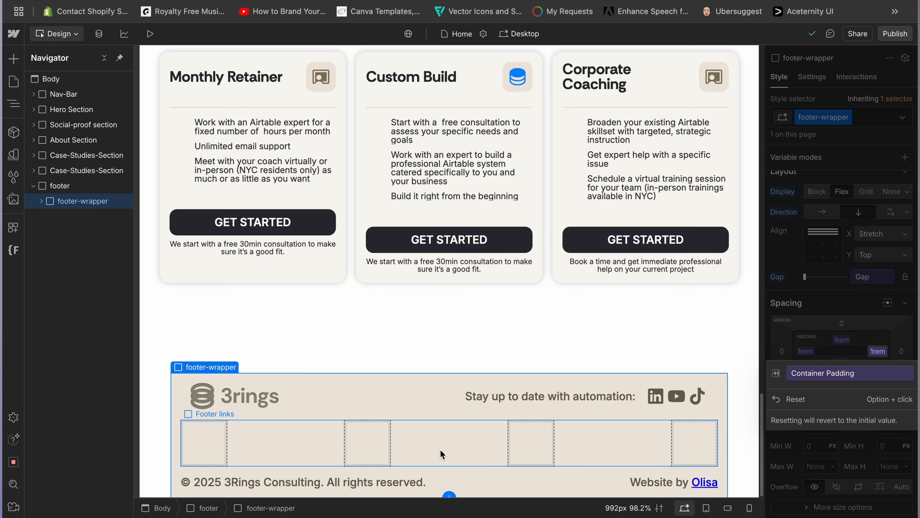
# Change the footer-wrapper's background color to the Baby Powder brand color variable
pyautogui.scroll(-10, 820, 439)
pyautogui.scroll(4, 821, 441)
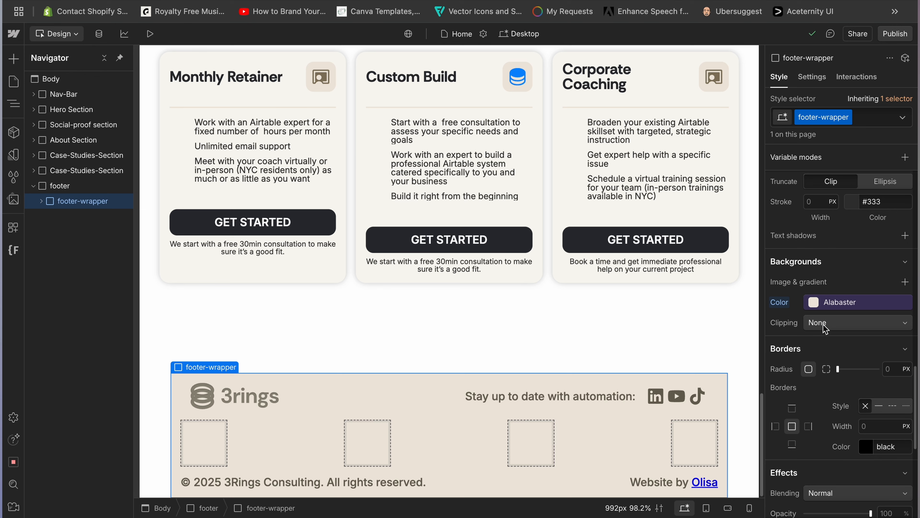
pyautogui.click(816, 308)
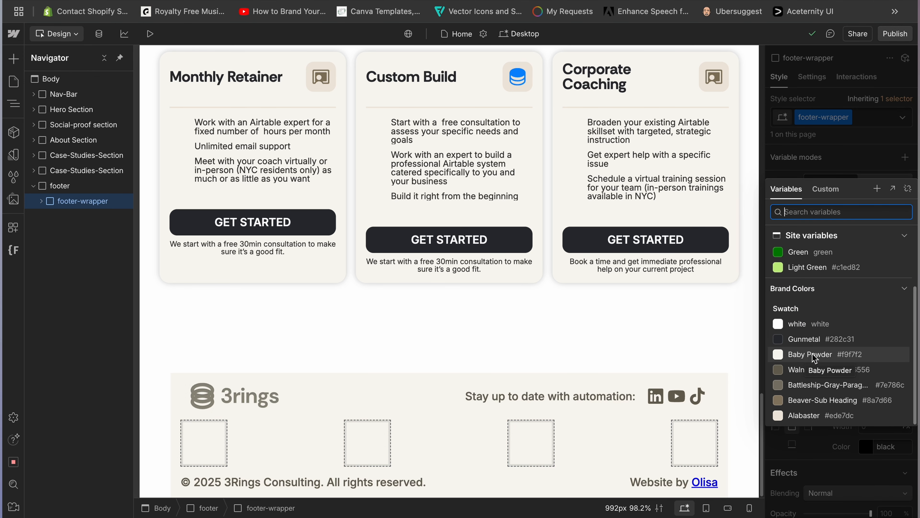
pyautogui.click(815, 355)
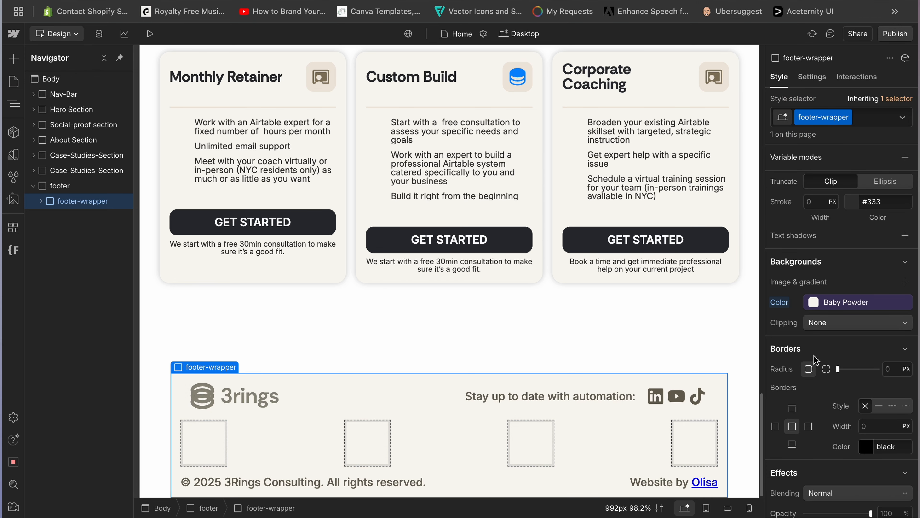
# Add a Div Block inside the footer-wrapper and place it between Footer Social and Footer links
pyautogui.click(42, 201)
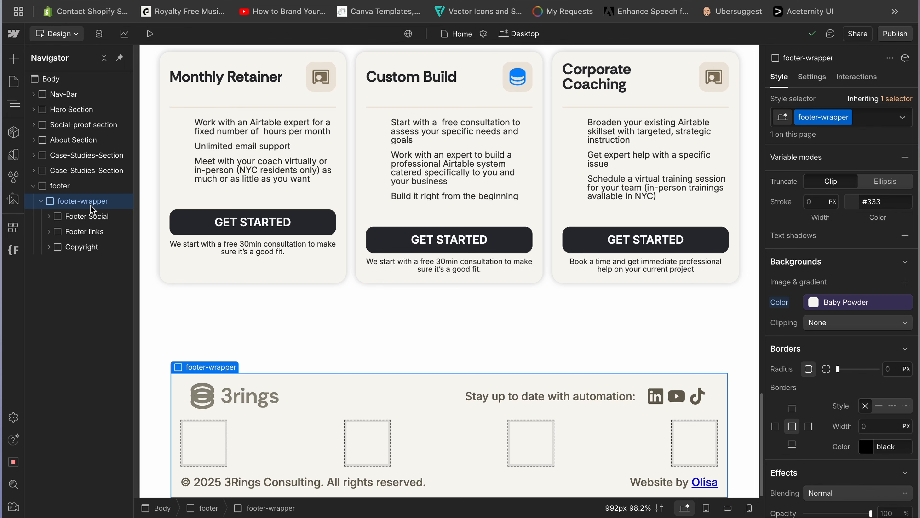
pyautogui.press('super+e')
pyautogui.write('di')
pyautogui.press('Return')
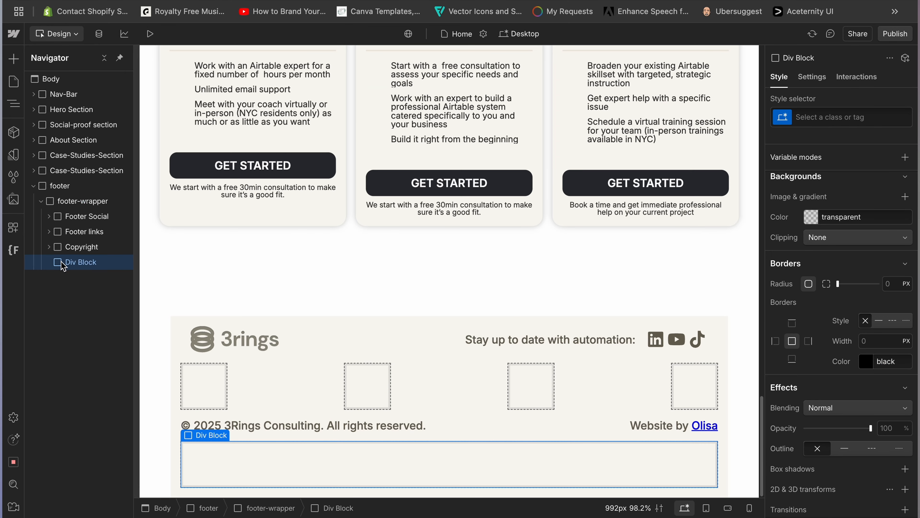
pyautogui.moveTo(78, 268); pyautogui.dragTo(76, 230)
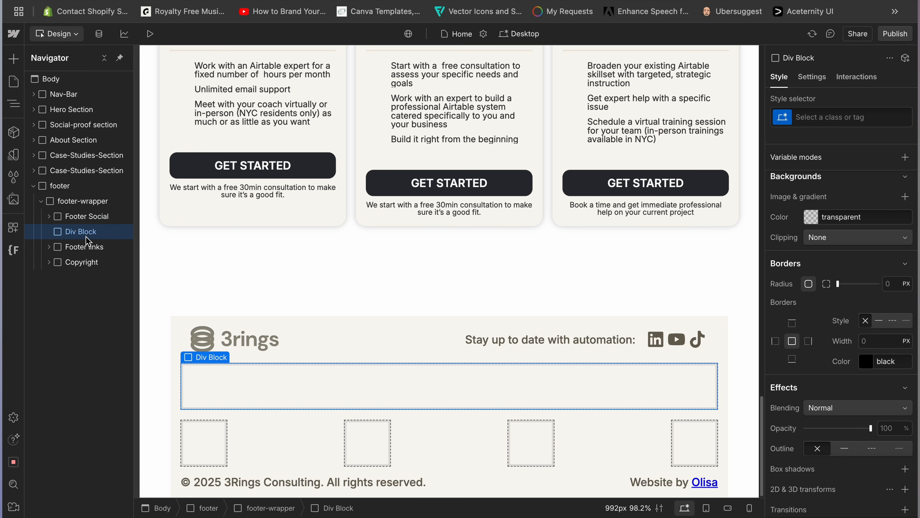
# Give the new Div Block a class named "footer line"
pyautogui.click(828, 119)
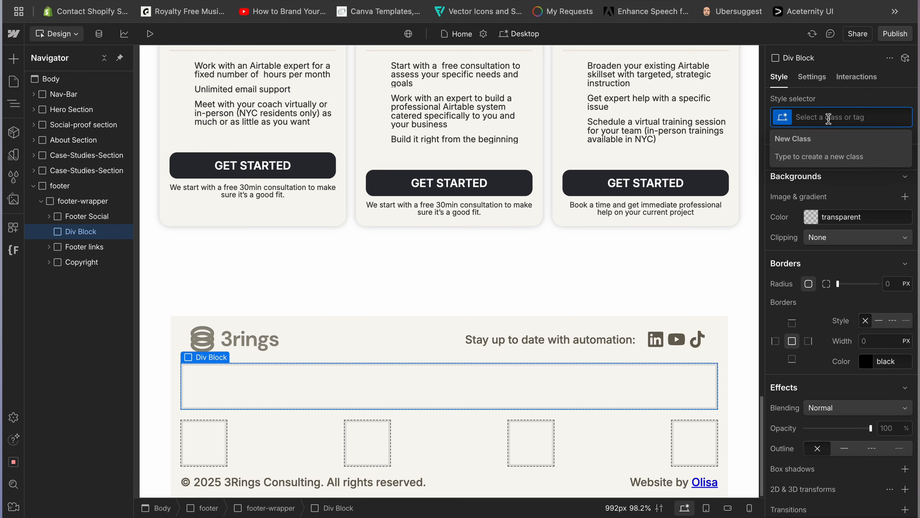
pyautogui.write('footer line')
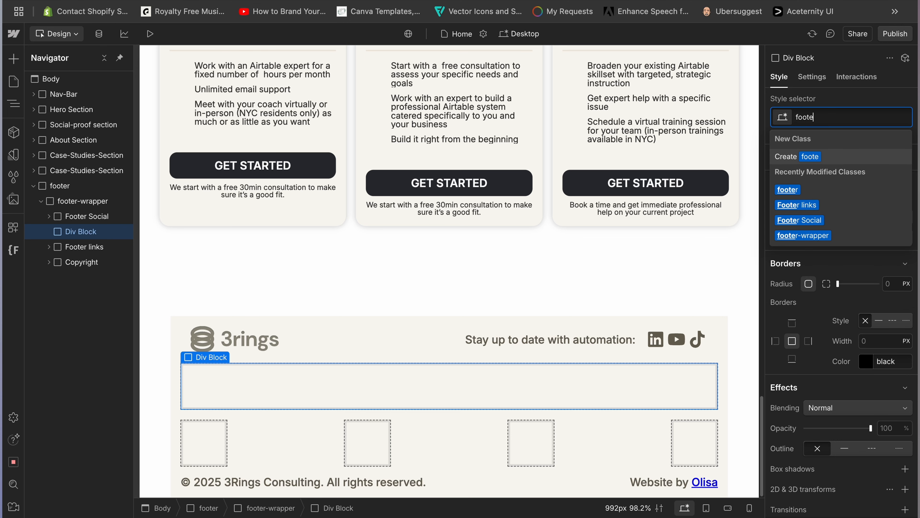
pyautogui.press('Return')
# Give the footer line a solid bottom border 0.125 rem wide in the Alabaster color variable
pyautogui.scroll(5, 821, 352)
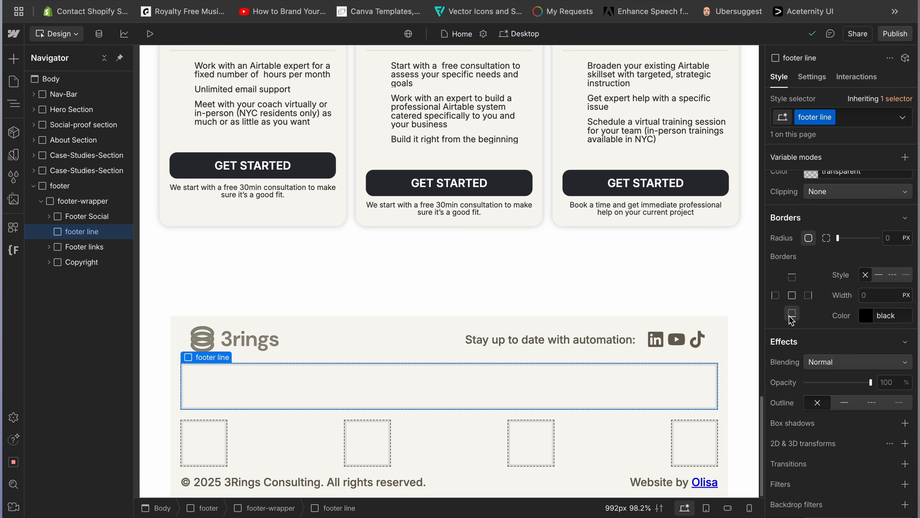
pyautogui.click(880, 275)
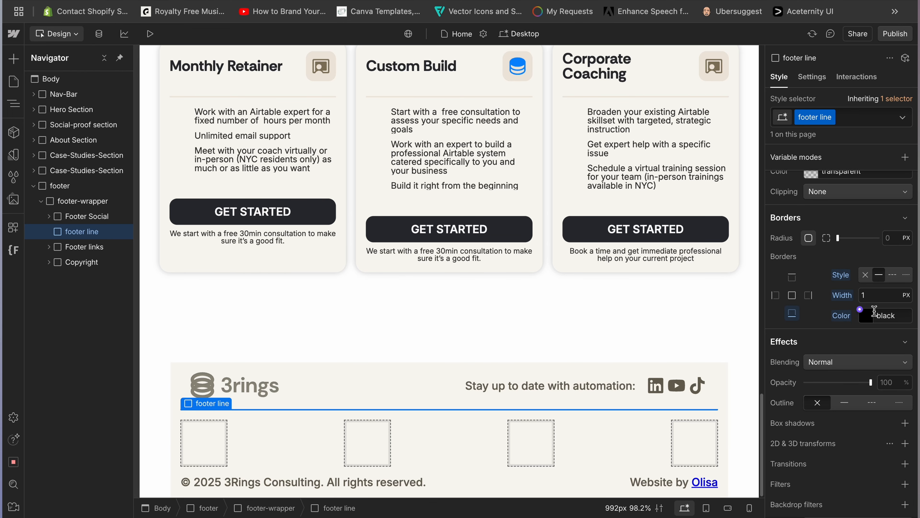
pyautogui.click(860, 312)
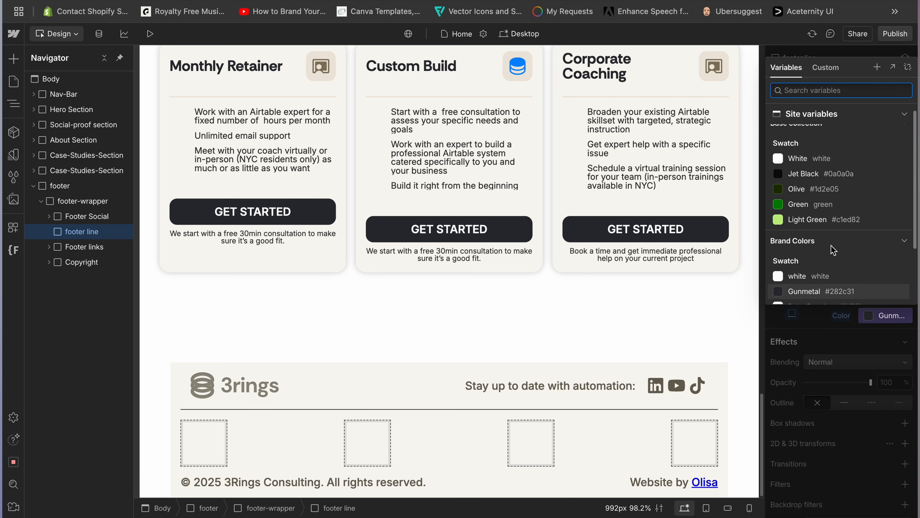
pyautogui.scroll(-1, 862, 283)
pyautogui.click(872, 295)
pyautogui.click(873, 295)
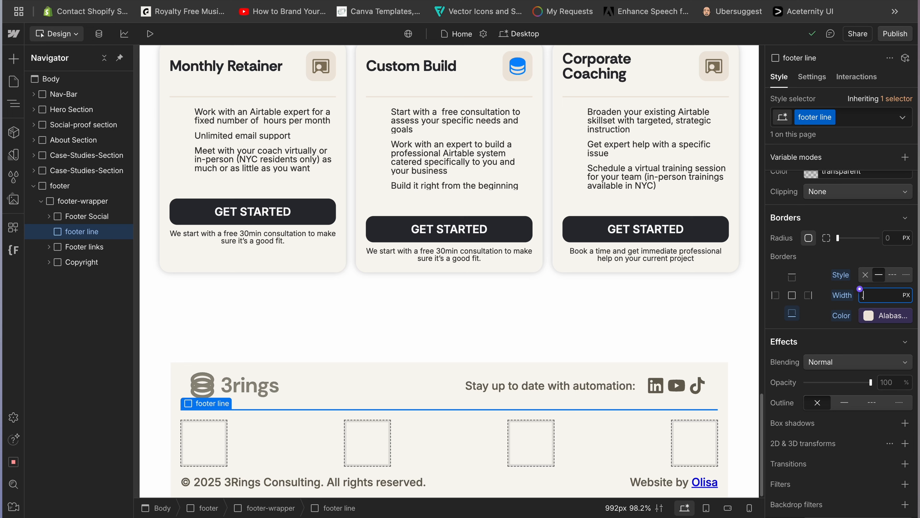
pyautogui.press('Return')
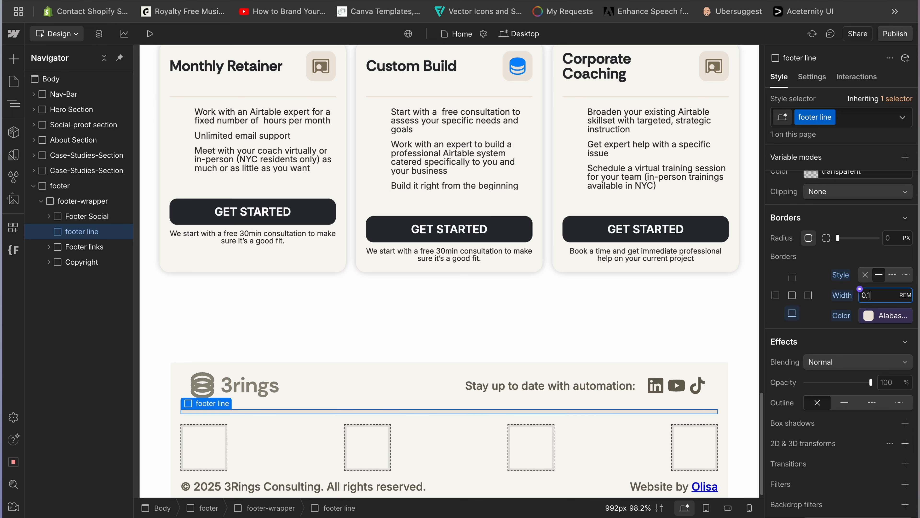
pyautogui.press('Return')
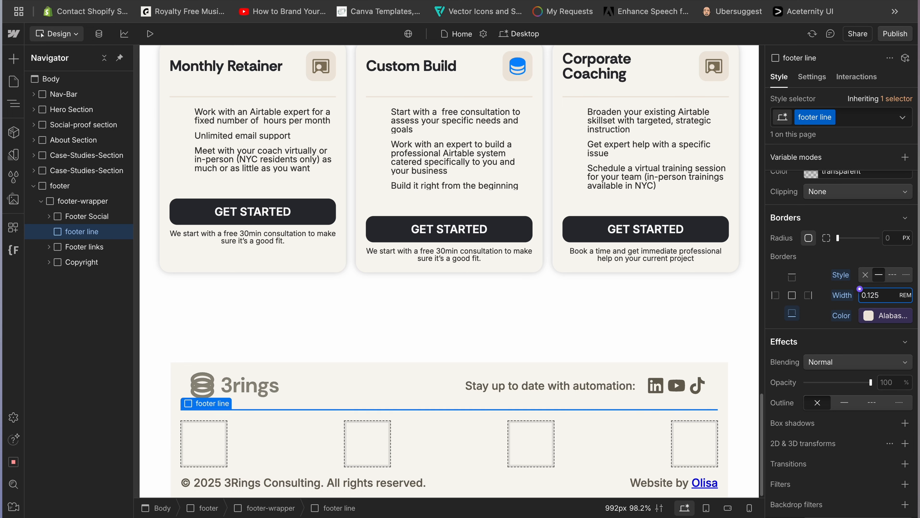
pyautogui.click(67, 202)
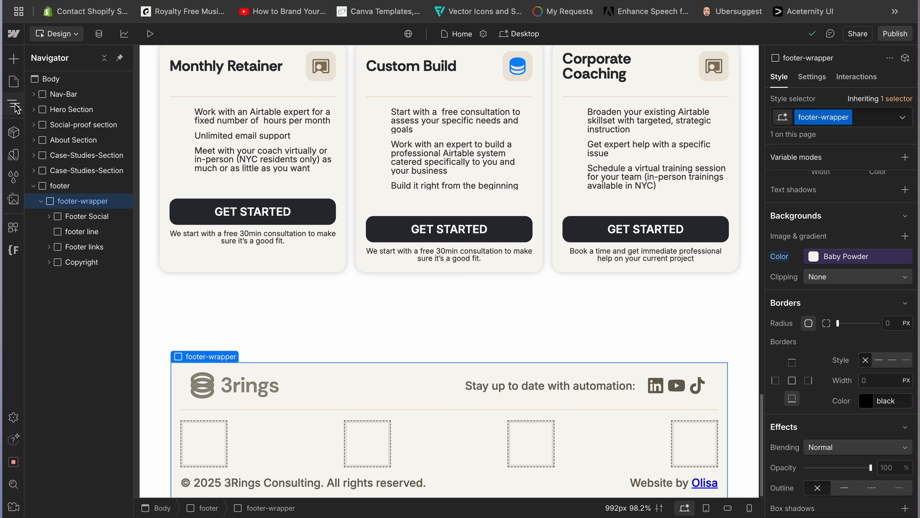
# Duplicate the footer line and place the copy between Footer links and Copyright
pyautogui.click(75, 239)
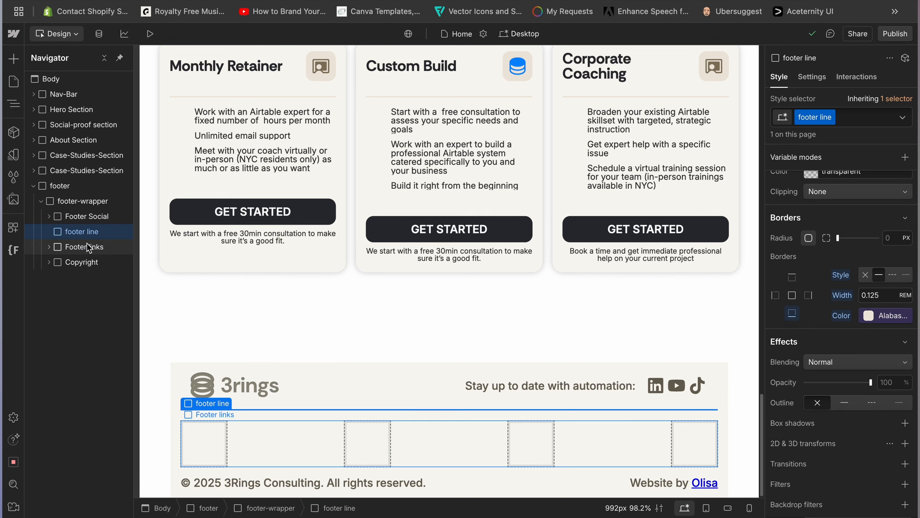
pyautogui.press('super+d')
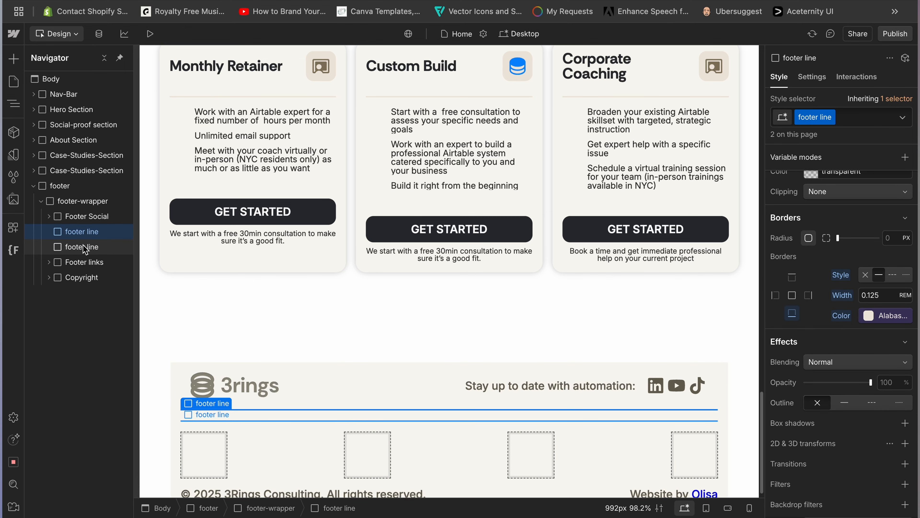
pyautogui.moveTo(87, 252); pyautogui.dragTo(88, 264)
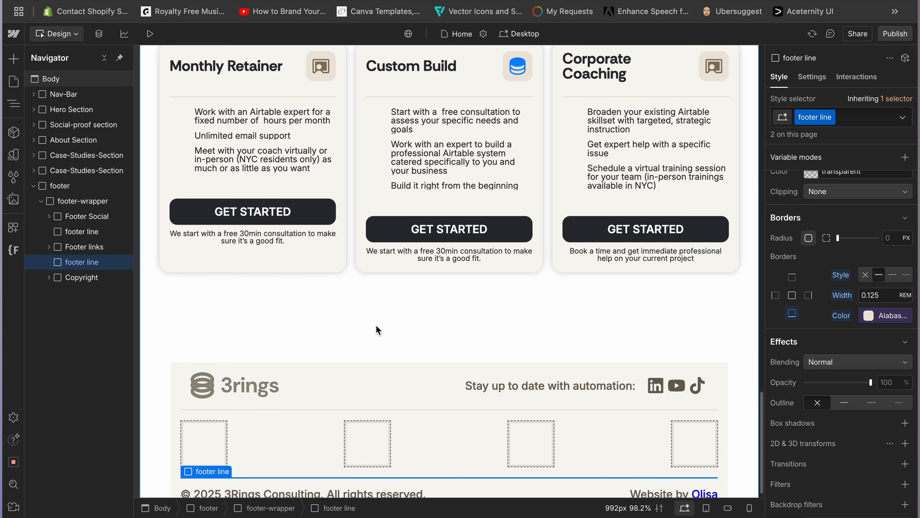
# Round the footer-wrapper's corners with a 1.5 rem border radius
pyautogui.click(289, 367)
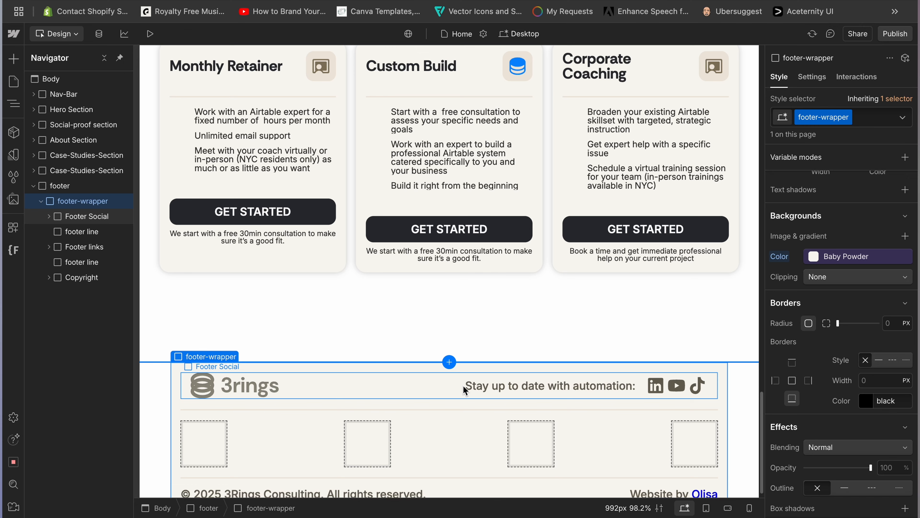
pyautogui.scroll(-1, 465, 390)
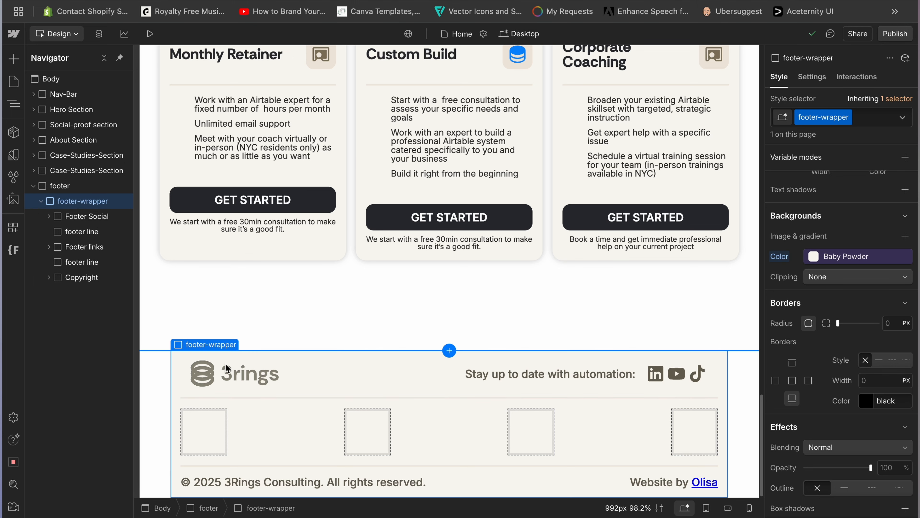
pyautogui.scroll(-2, 852, 366)
pyautogui.scroll(-2, 851, 366)
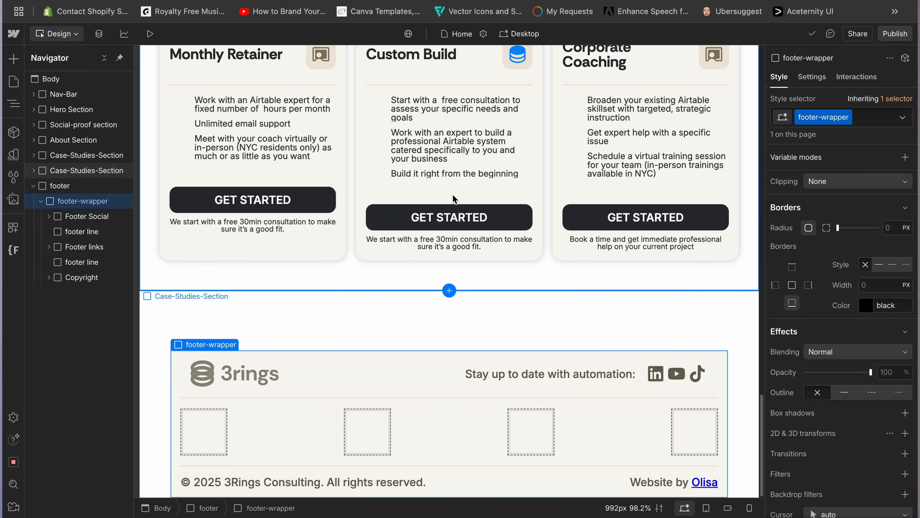
pyautogui.click(889, 229)
pyautogui.press('BackSpace')
pyautogui.write('1')
pyautogui.click(63, 187)
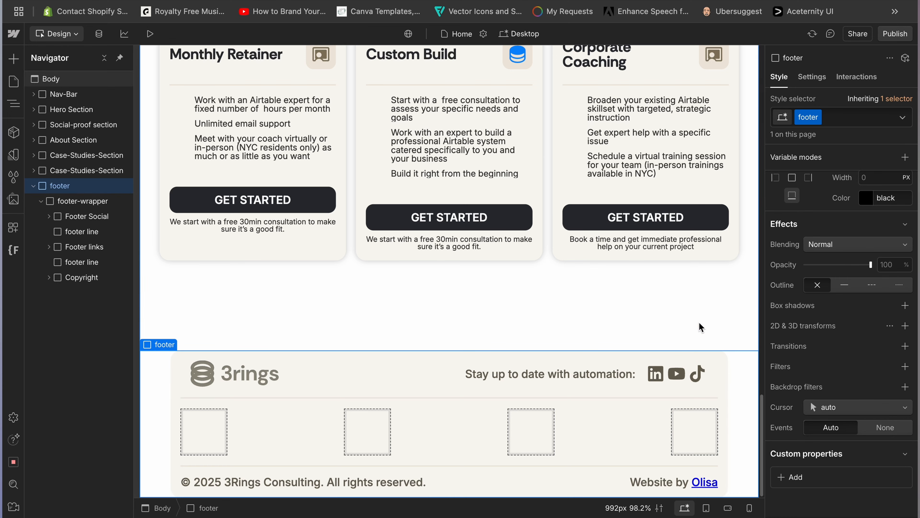
pyautogui.click(98, 205)
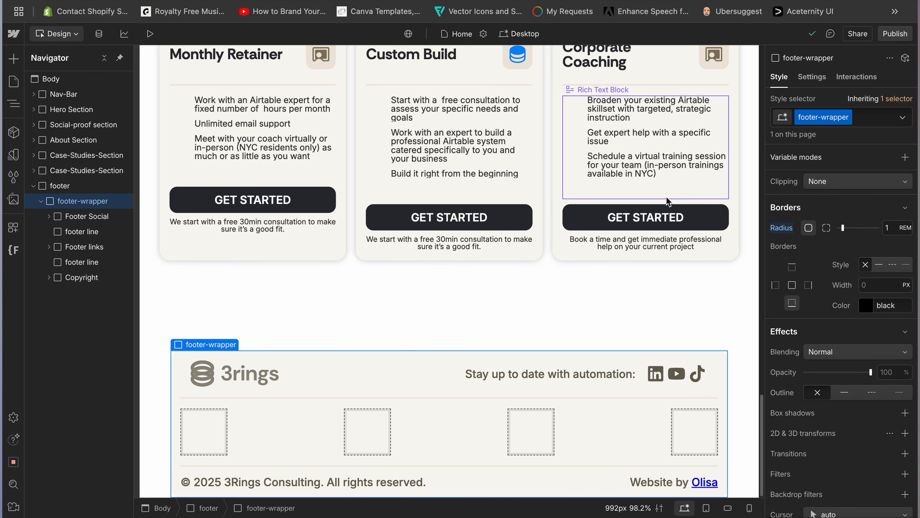
pyautogui.write('.5')
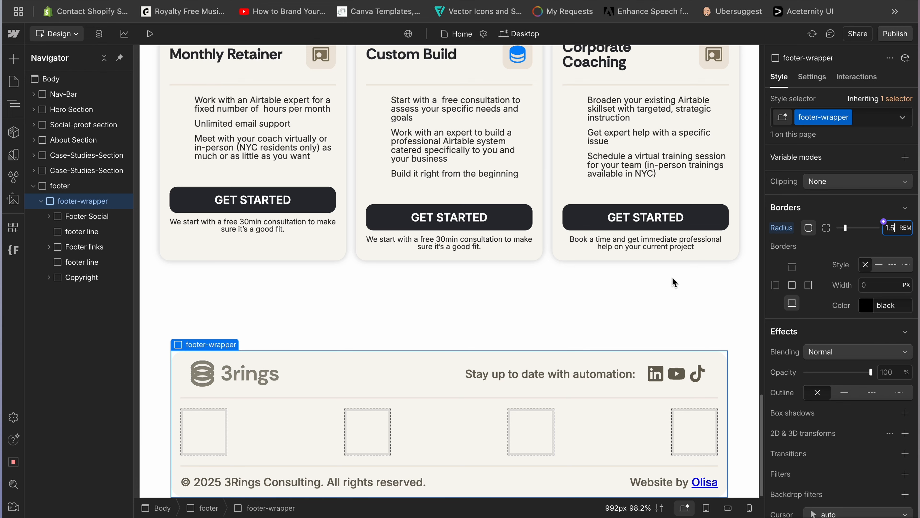
# Give the footer section a linear gradient background with #dceaf5 as the color of its first stop
pyautogui.click(60, 185)
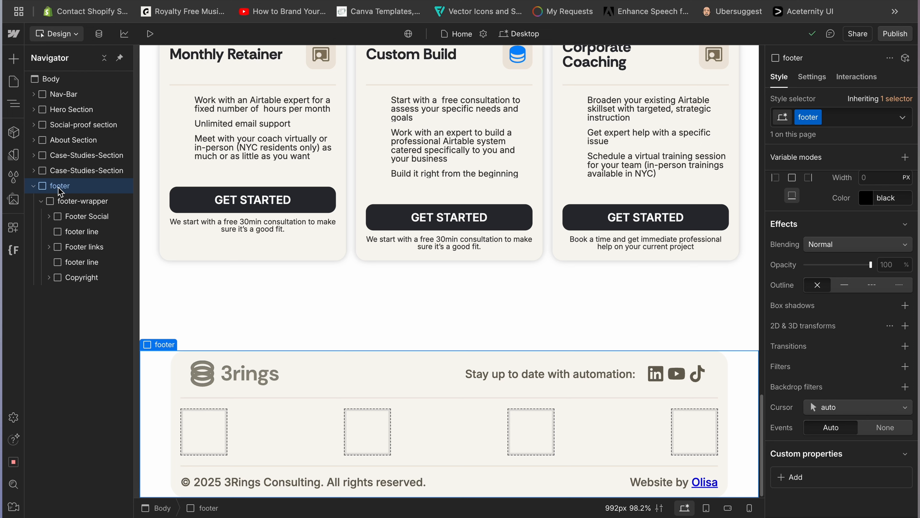
pyautogui.scroll(5, 842, 312)
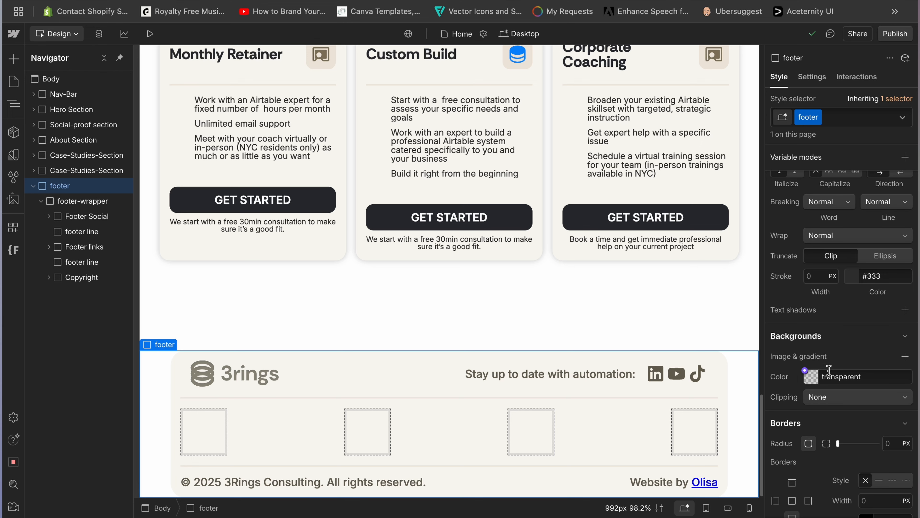
pyautogui.click(905, 357)
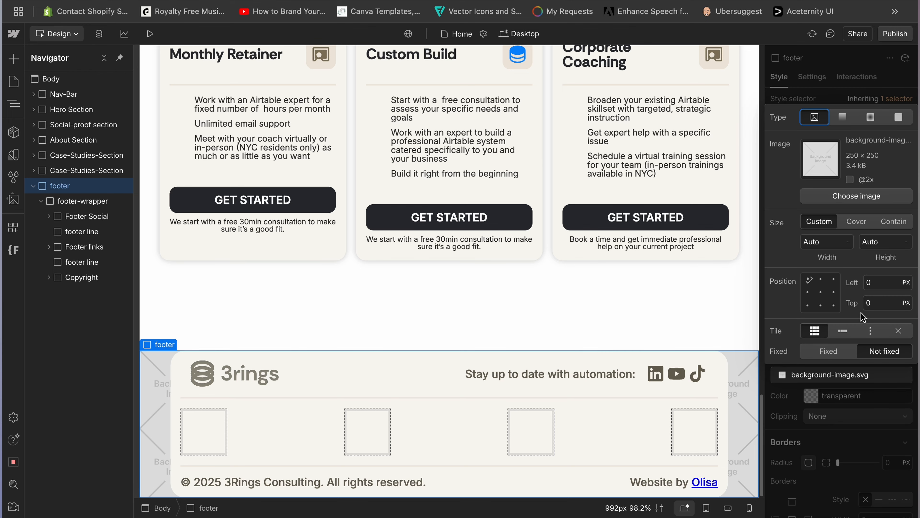
pyautogui.click(843, 117)
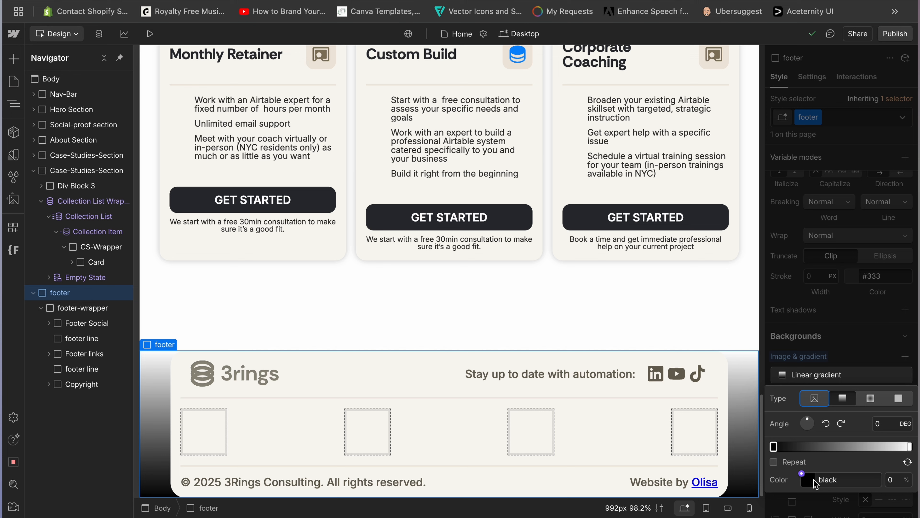
pyautogui.click(826, 479)
pyautogui.write('#dceaf5')
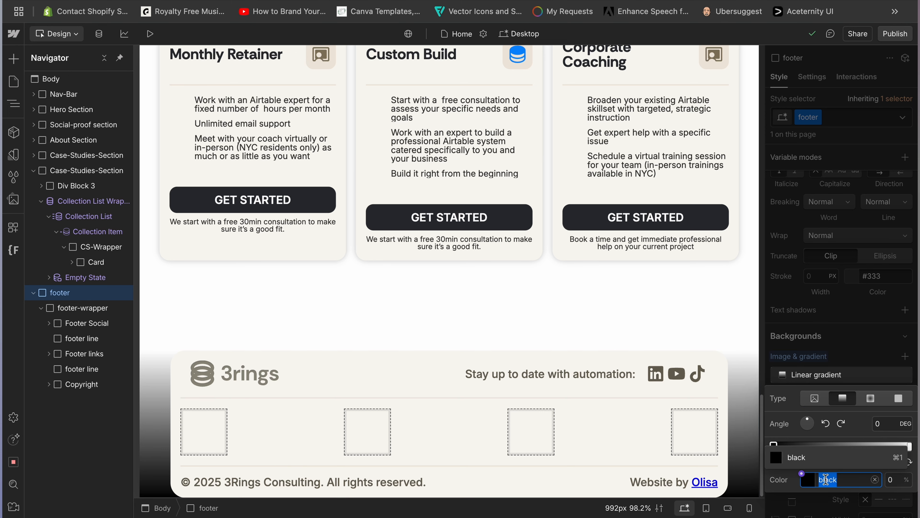
pyautogui.press('Return')
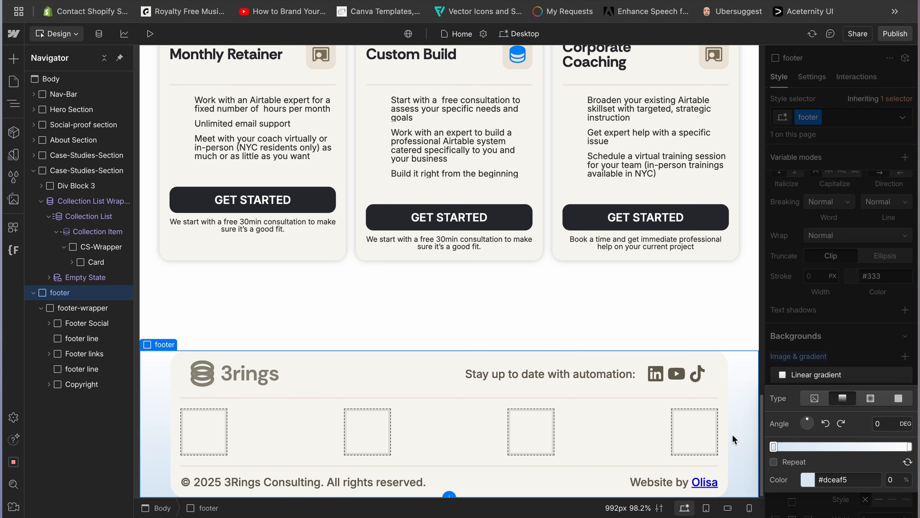
pyautogui.click(873, 298)
# Set the footer's top and bottom padding to 2 rem
pyautogui.scroll(10, 873, 298)
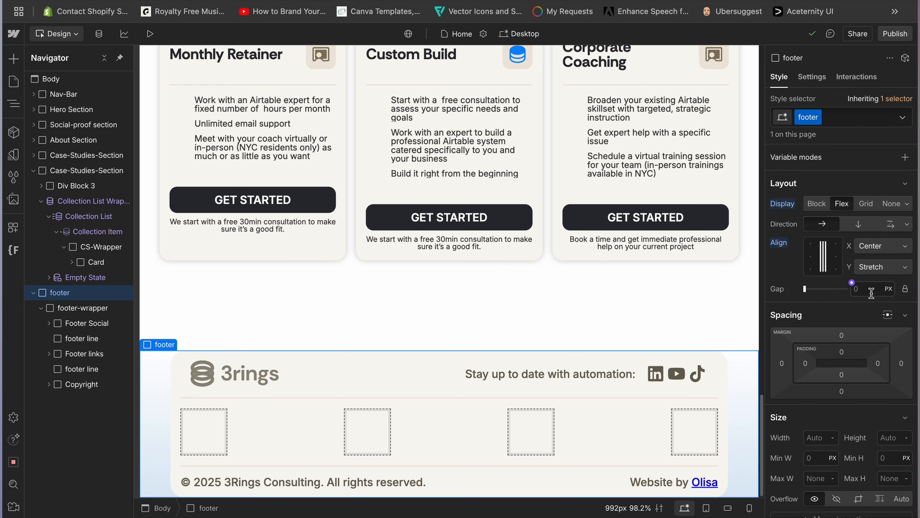
pyautogui.click(877, 363)
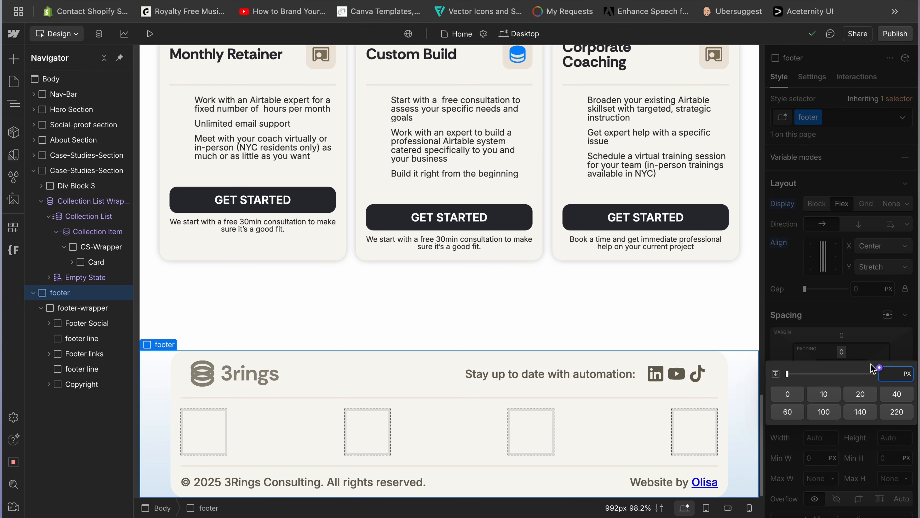
pyautogui.write('2rem')
pyautogui.press('Return')
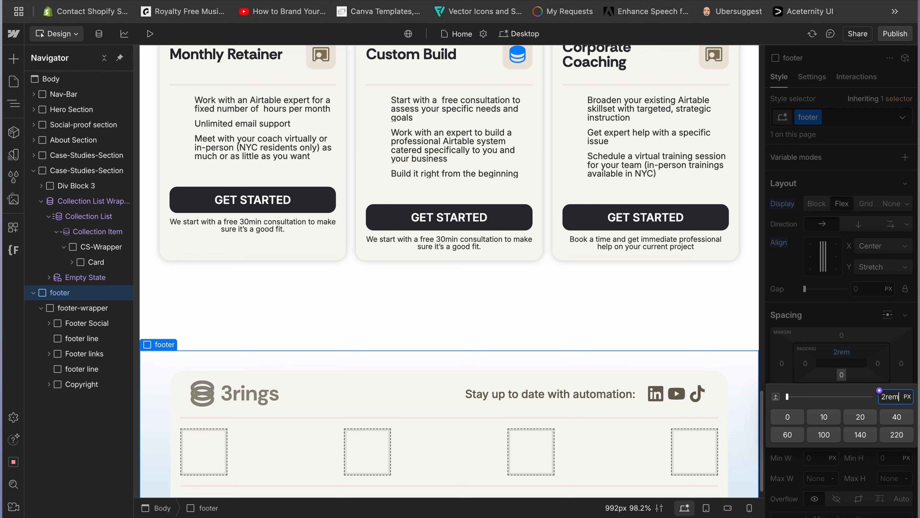
pyautogui.press('Return')
pyautogui.scroll(-2, 743, 357)
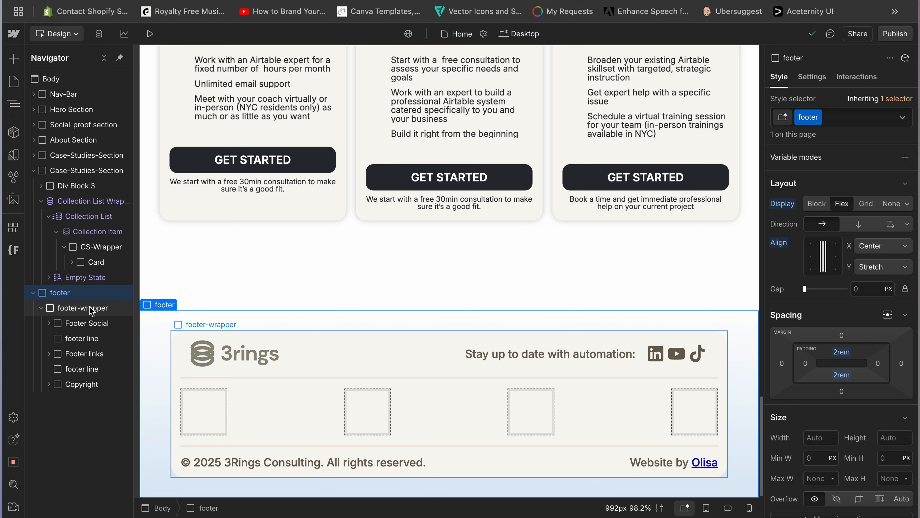
# Add an outside box shadow to the footer-wrapper with a vertical offset of 0 px
pyautogui.click(92, 310)
pyautogui.scroll(-10, 828, 419)
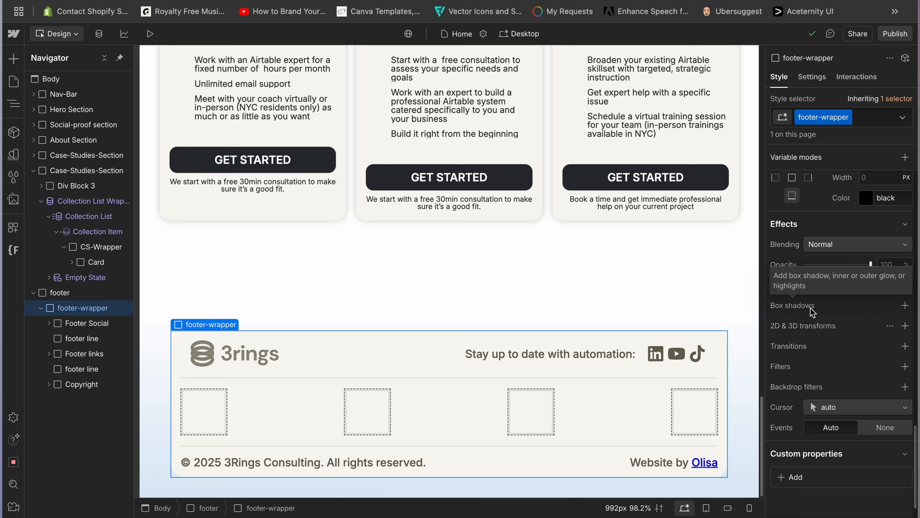
pyautogui.click(905, 305)
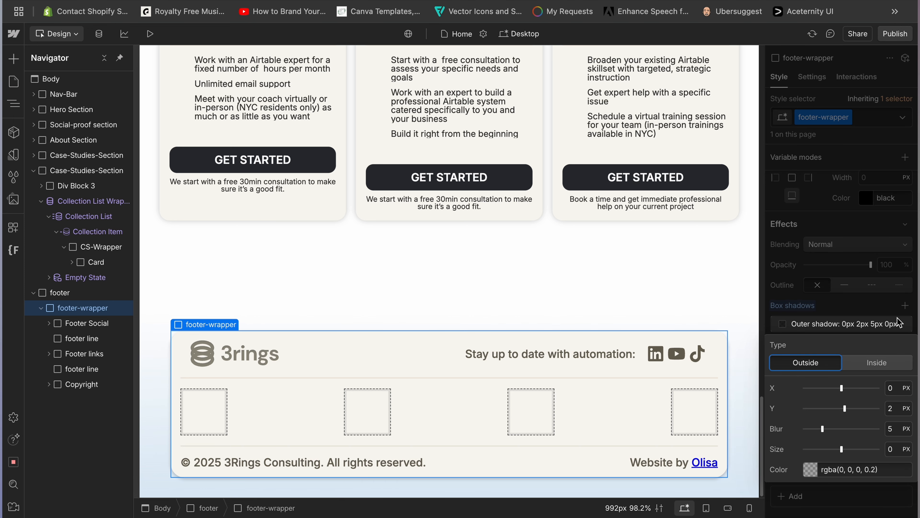
pyautogui.click(893, 408)
pyautogui.write('0')
pyautogui.press('Return')
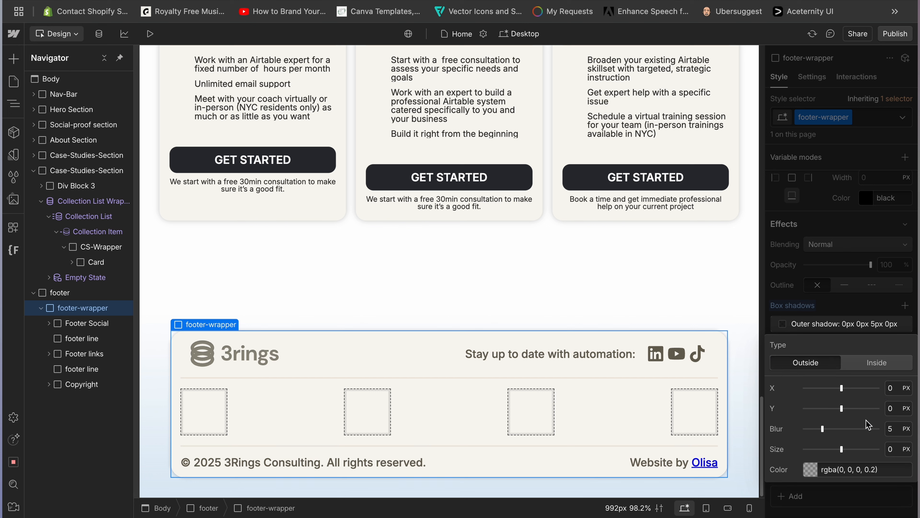
# Set the footer-wrapper shadow's blur to 10 px and its size to 1 px
pyautogui.click(894, 448)
pyautogui.click(896, 430)
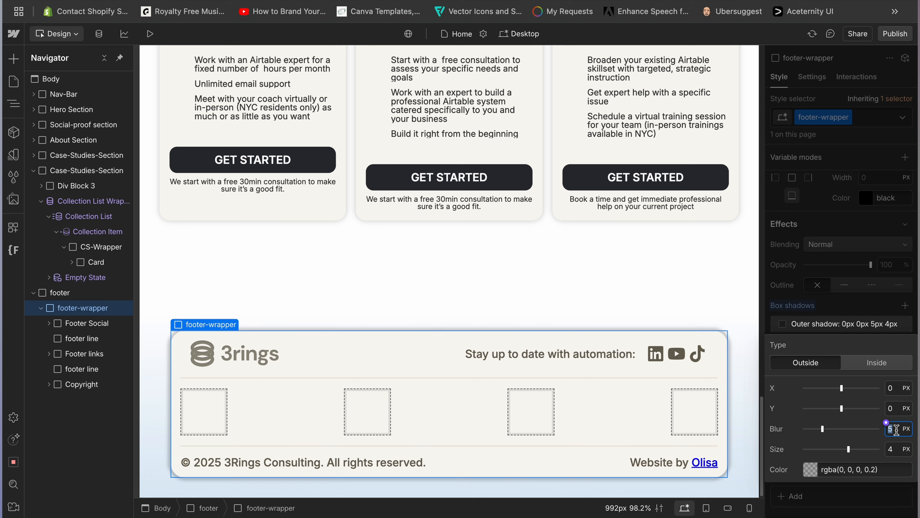
pyautogui.write('10')
pyautogui.press('Tab')
pyautogui.write('2')
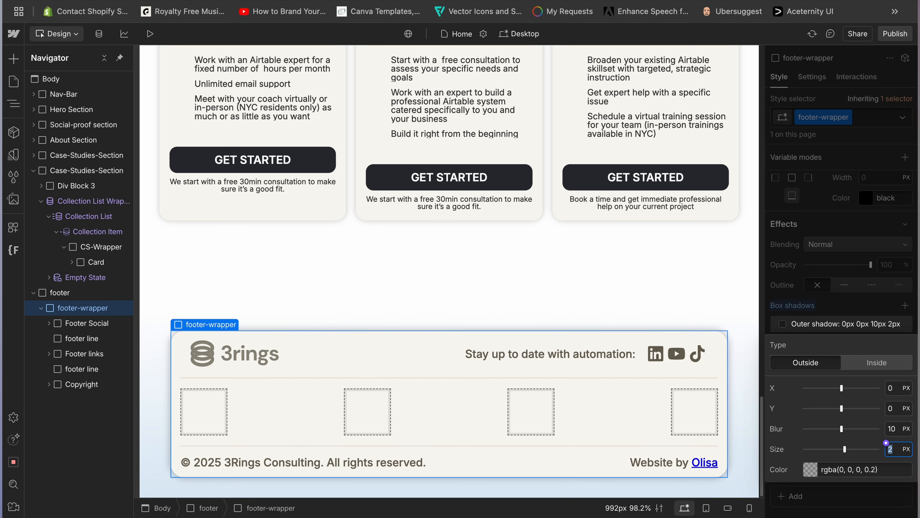
pyautogui.press('Return')
pyautogui.click(159, 314)
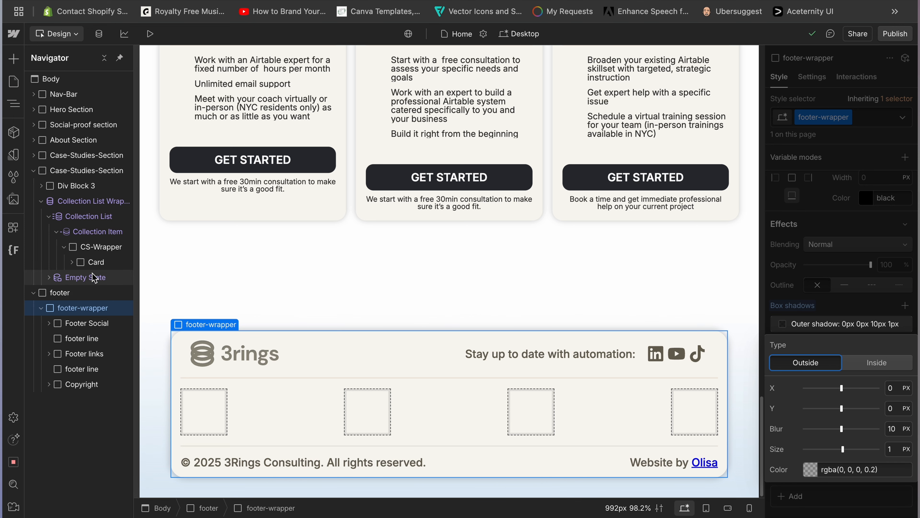
# Set the footer-wrapper shadow's vertical offset to 5 px and check the result on the footer
pyautogui.click(895, 409)
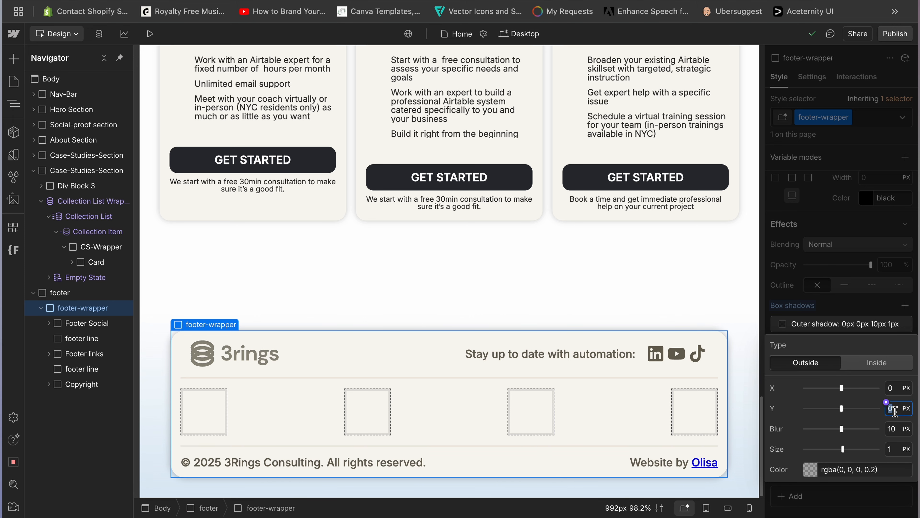
pyautogui.write('4')
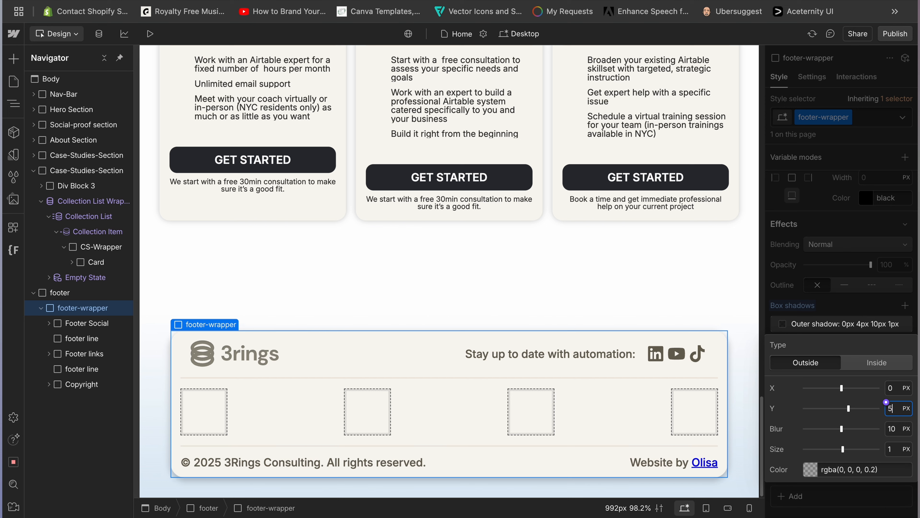
pyautogui.click(791, 397)
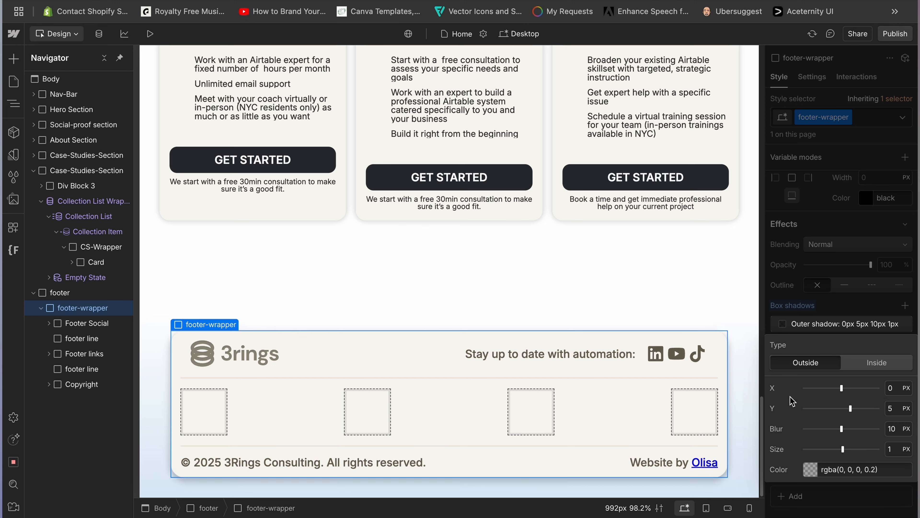
pyautogui.click(59, 293)
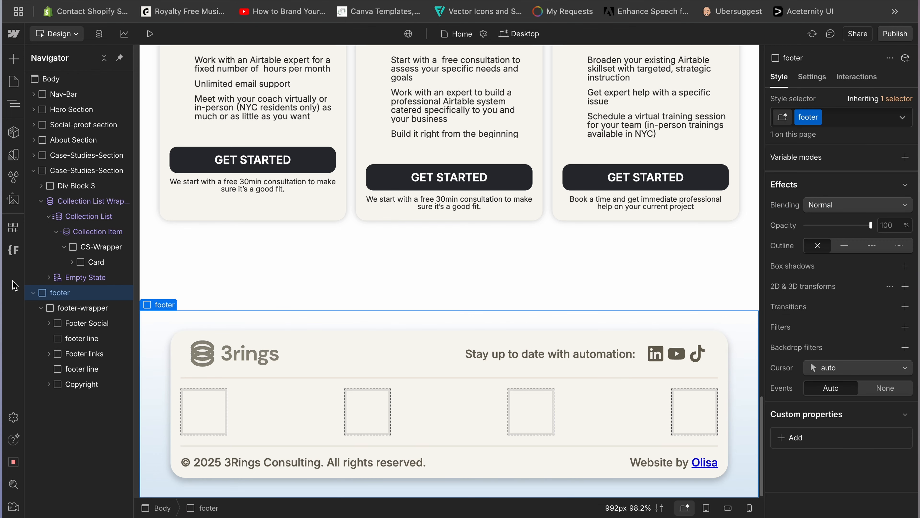
# Soften the footer-wrapper's shadow by setting its blur to 20 px
pyautogui.click(83, 307)
pyautogui.click(850, 330)
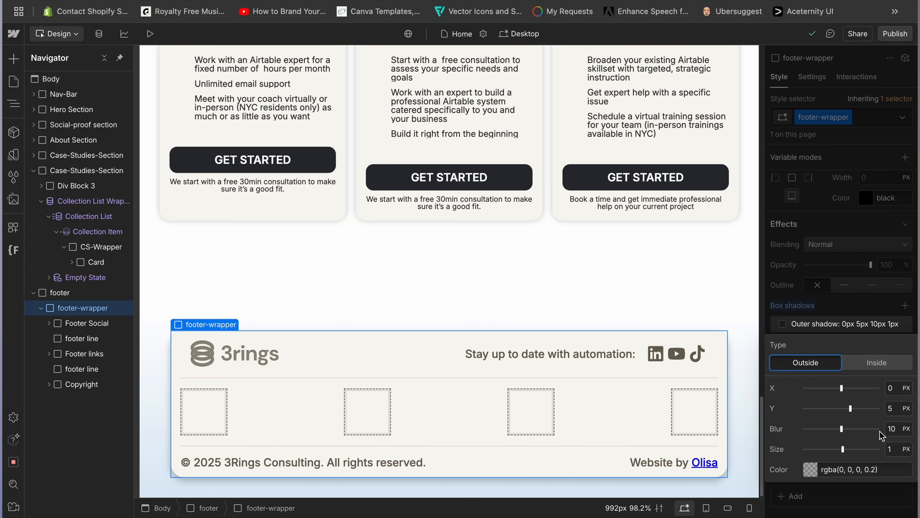
pyautogui.click(898, 430)
pyautogui.write('15')
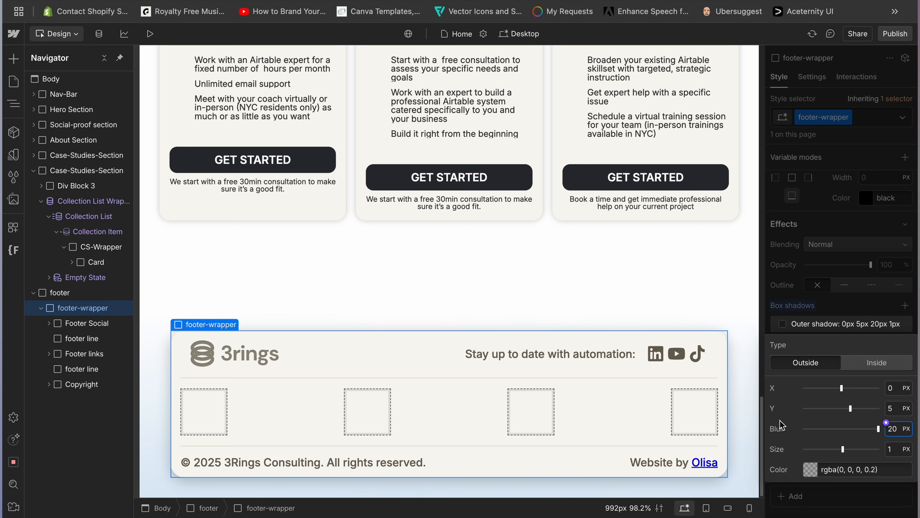
pyautogui.click(78, 88)
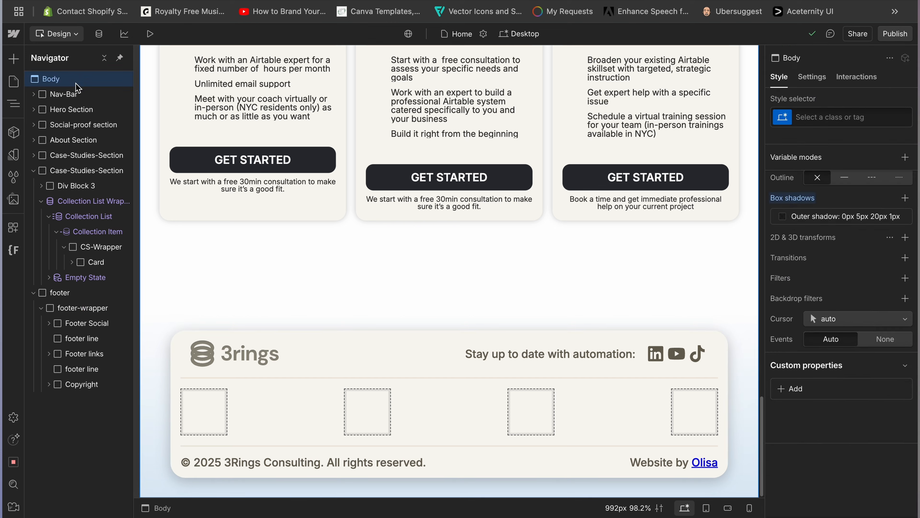
pyautogui.click(79, 308)
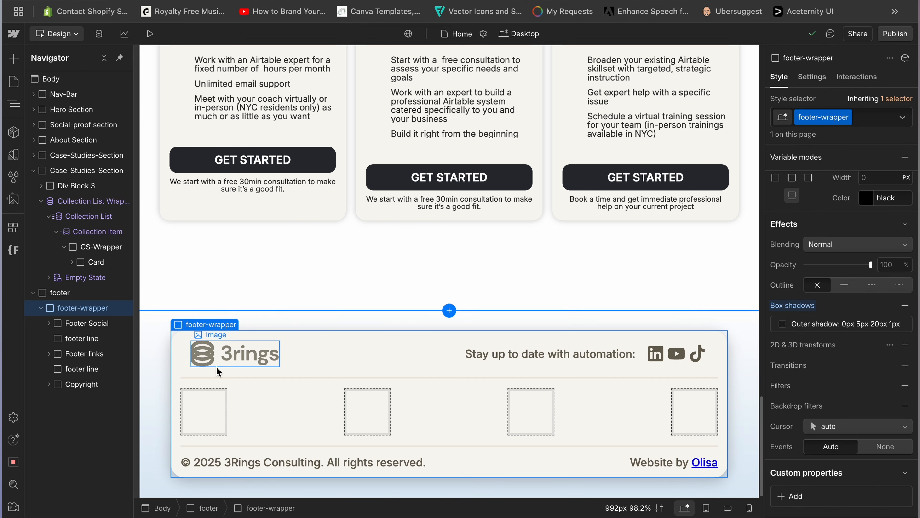
# Add a Div Block inside the first column of Footer links and give it the class "Link Header"
pyautogui.click(87, 358)
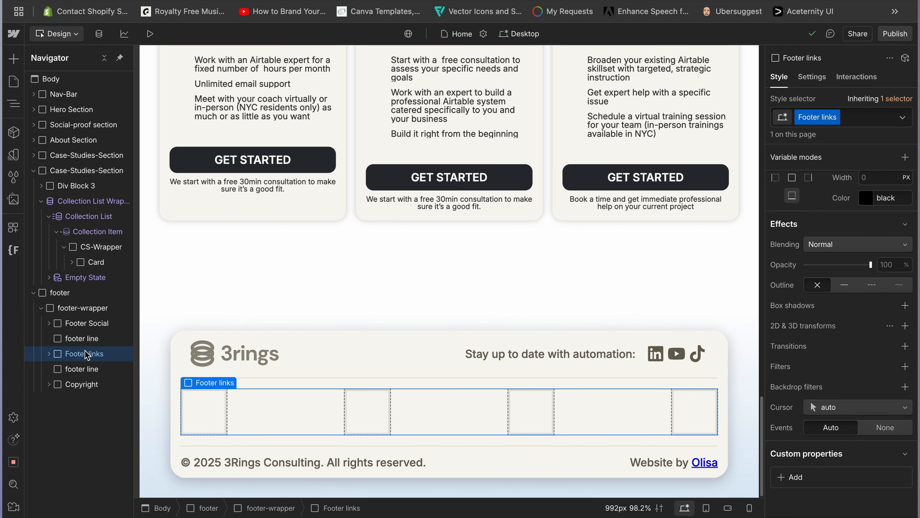
pyautogui.click(216, 408)
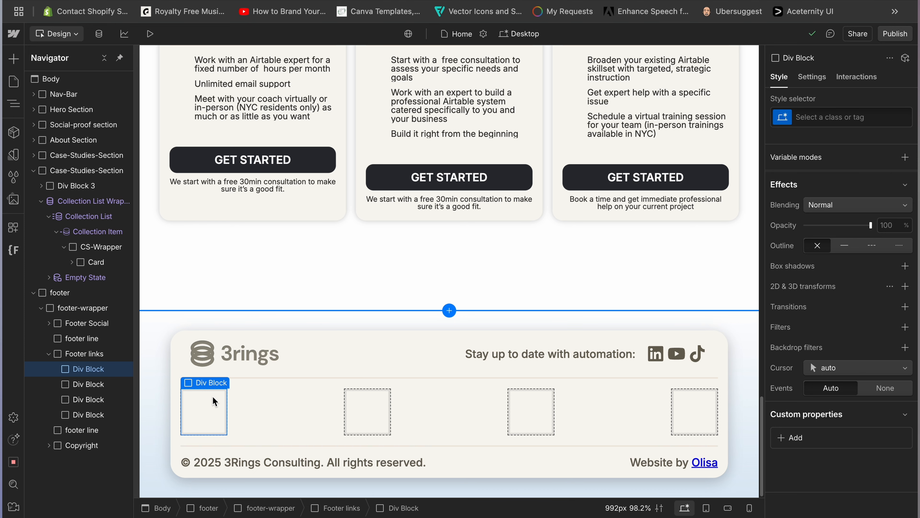
pyautogui.hotkey('ctrl', 'e')
pyautogui.write('div')
pyautogui.press('Return')
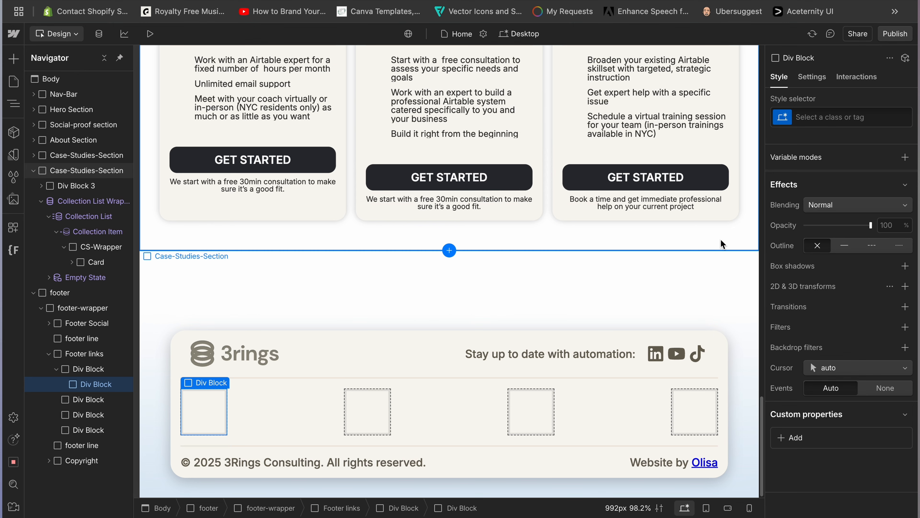
pyautogui.click(848, 120)
pyautogui.write('Link Header')
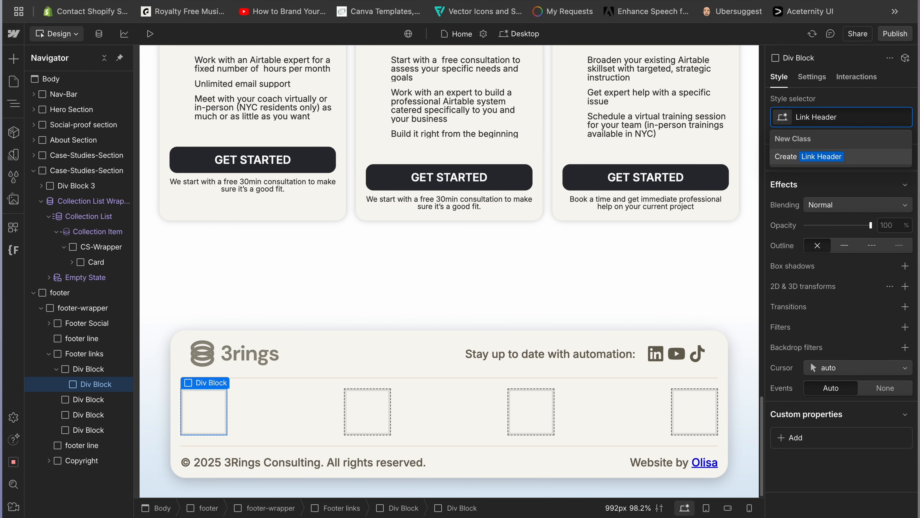
pyautogui.press('Return')
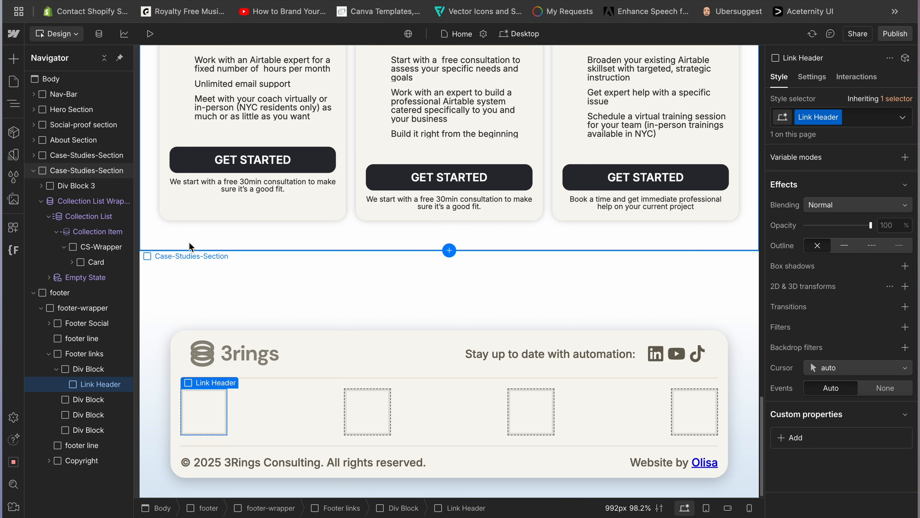
# Add a second Div Block to the first links column, below Link Header, with the class "Footer Link"
pyautogui.click(91, 372)
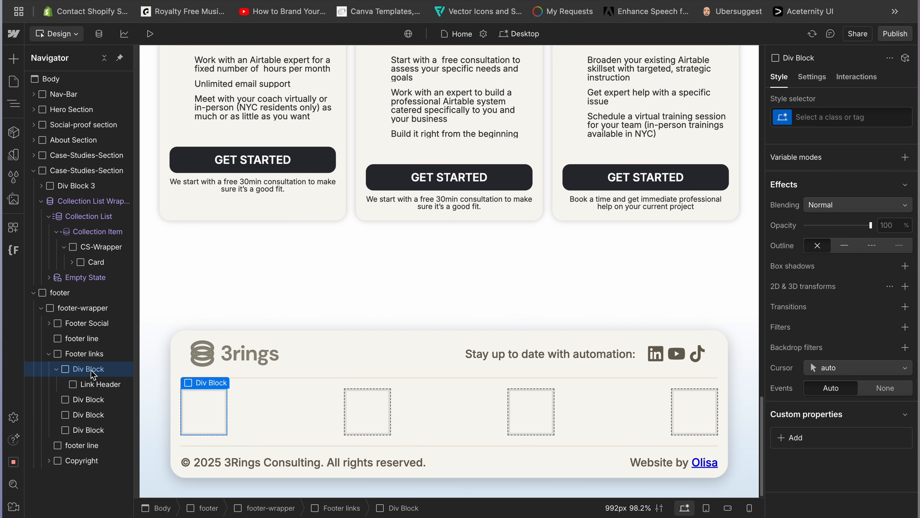
pyautogui.press('super+e')
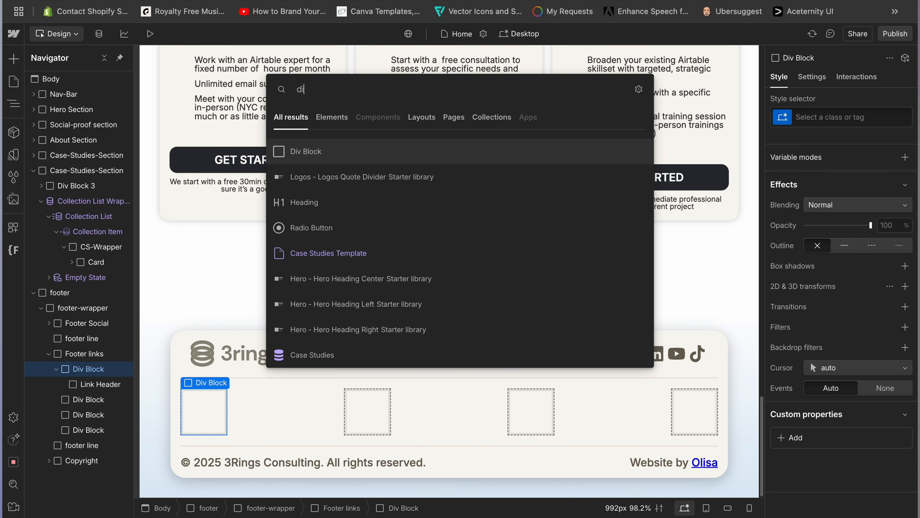
pyautogui.press('Return')
pyautogui.click(852, 116)
pyautogui.write('Link')
pyautogui.write('Footer')
pyautogui.press('Return')
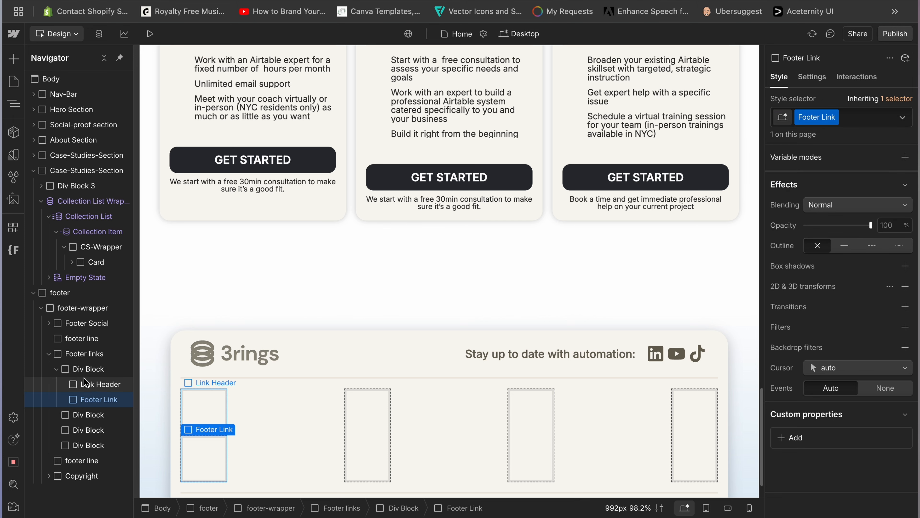
# Add an H3 heading inside the Link Header block of the first footer column
pyautogui.click(93, 384)
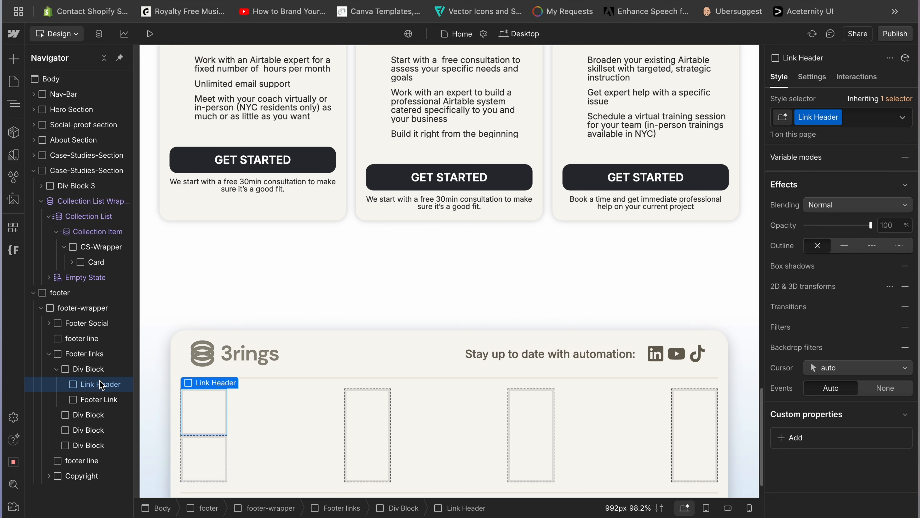
pyautogui.press('super+e')
pyautogui.write('par')
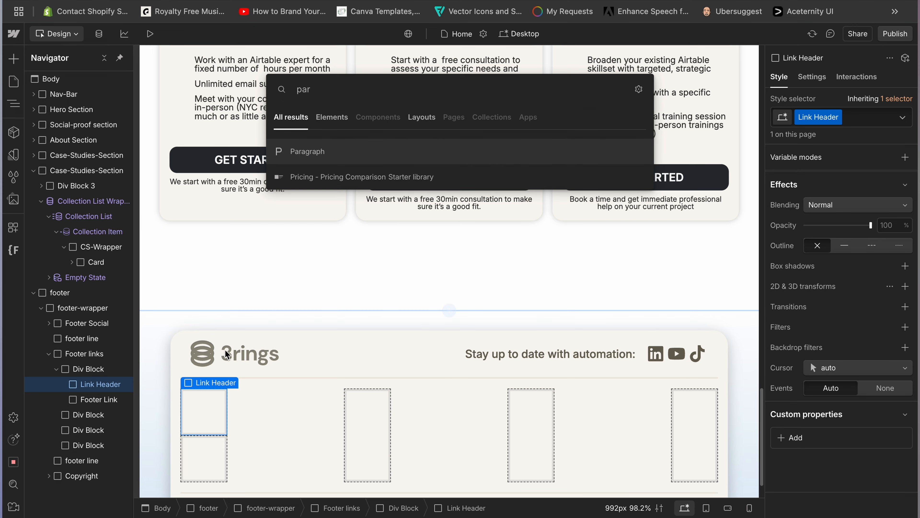
pyautogui.press('BackSpace')
pyautogui.press('BackSpace')
pyautogui.press('BackSpace')
pyautogui.write('head')
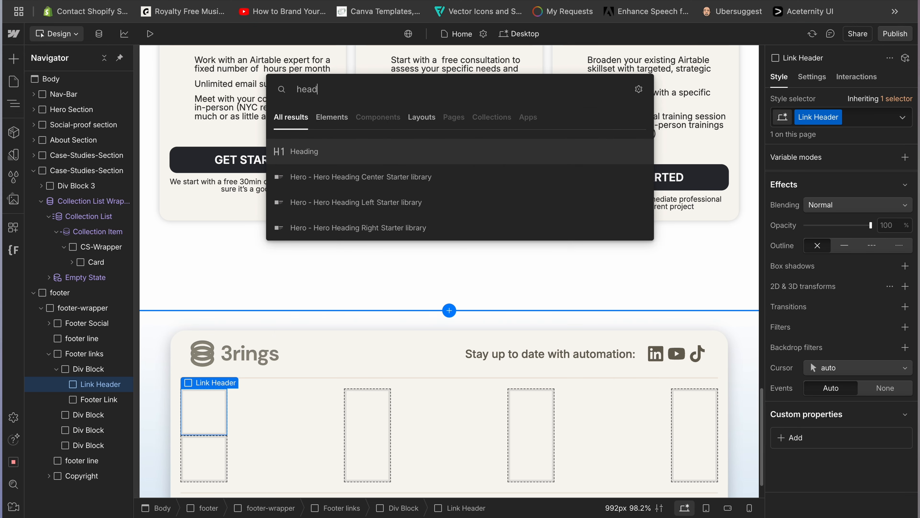
pyautogui.press('BackSpace')
pyautogui.press('BackSpace')
pyautogui.press('BackSpace')
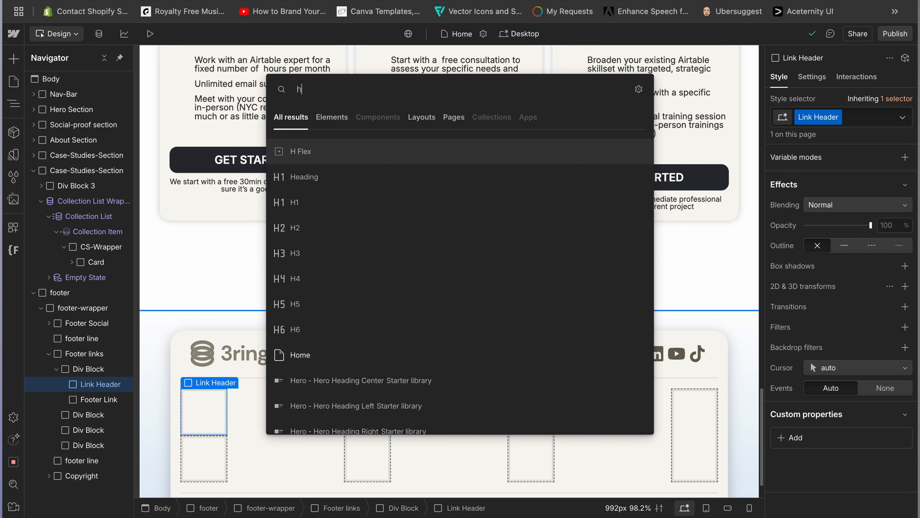
pyautogui.write('3')
pyautogui.press('Return')
# Change the new H3 heading's text to "Website"
pyautogui.doubleClick(208, 409)
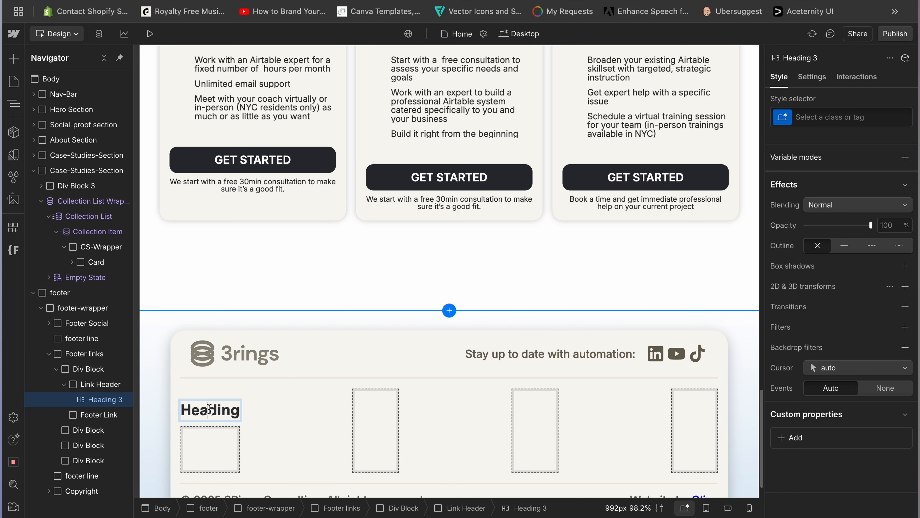
pyautogui.doubleClick(209, 410)
pyautogui.write('Website')
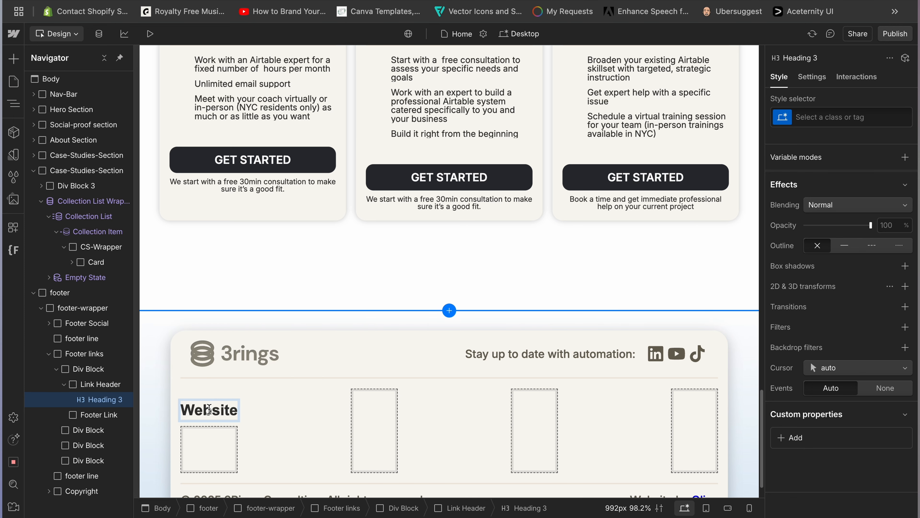
pyautogui.press('Escape')
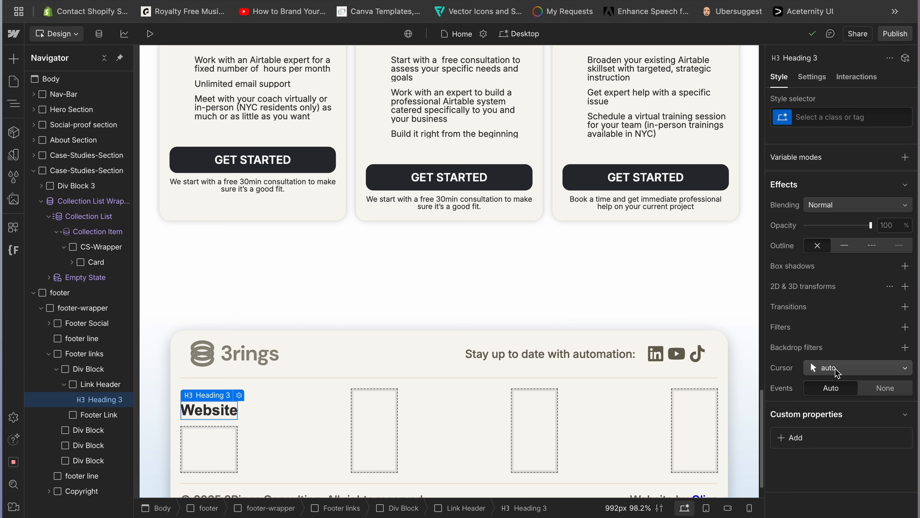
# Set the Website heading's top and bottom margins to 0
pyautogui.scroll(10, 779, 209)
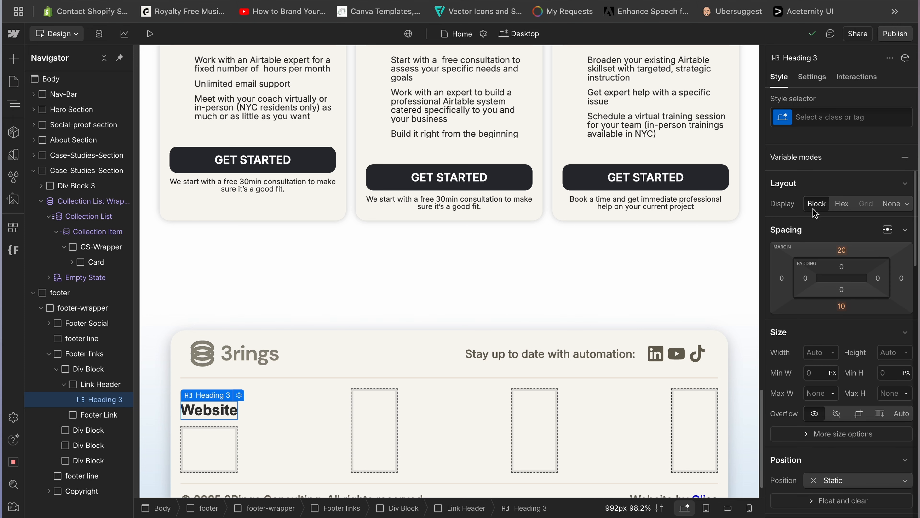
pyautogui.click(845, 238)
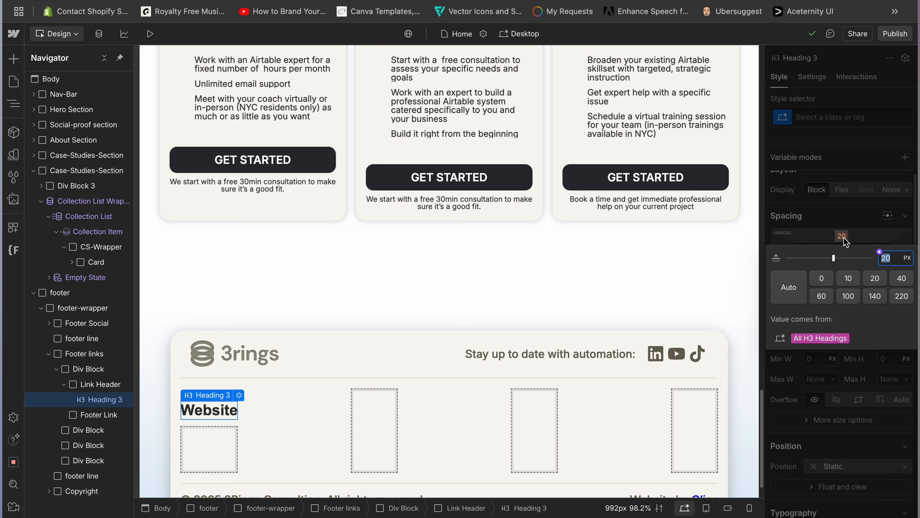
pyautogui.click(822, 278)
pyautogui.click(821, 229)
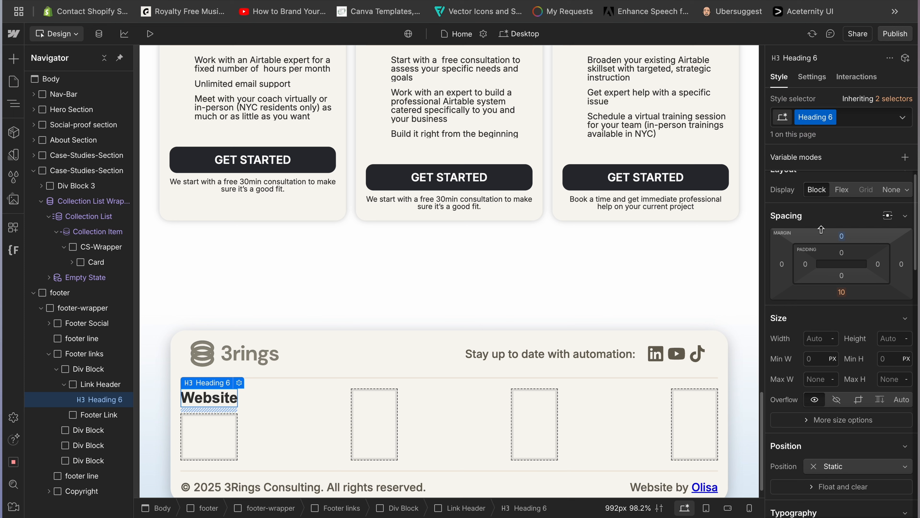
pyautogui.click(839, 293)
pyautogui.click(790, 343)
# Apply the Paragraph font variable to the Website heading and capitalize its text in all caps
pyautogui.scroll(-7, 812, 277)
pyautogui.click(806, 263)
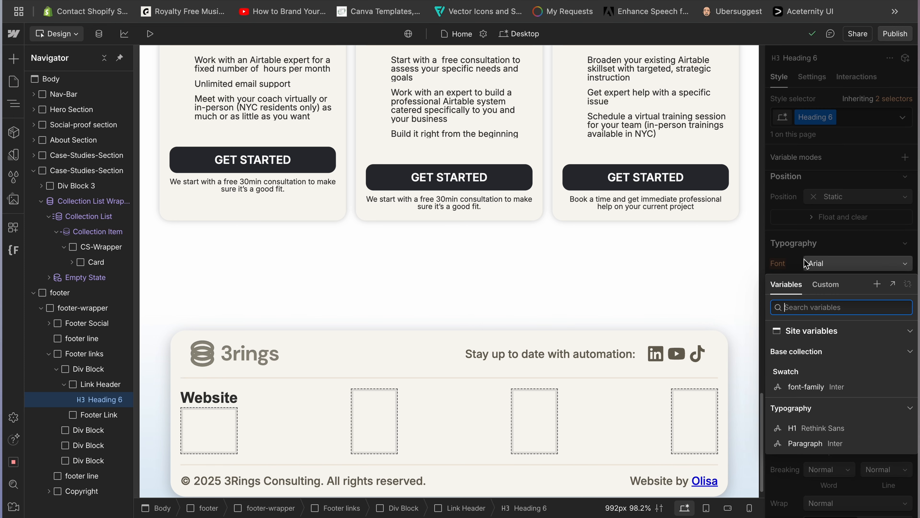
pyautogui.click(821, 443)
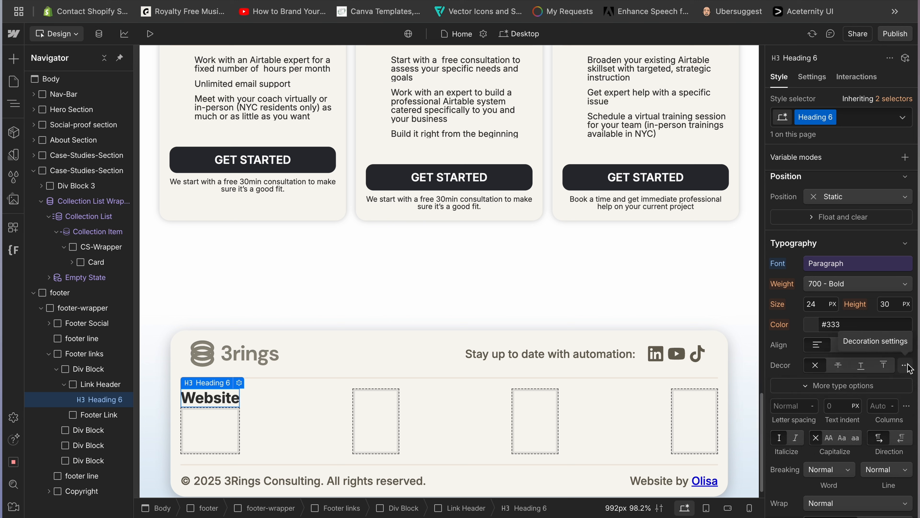
pyautogui.click(864, 389)
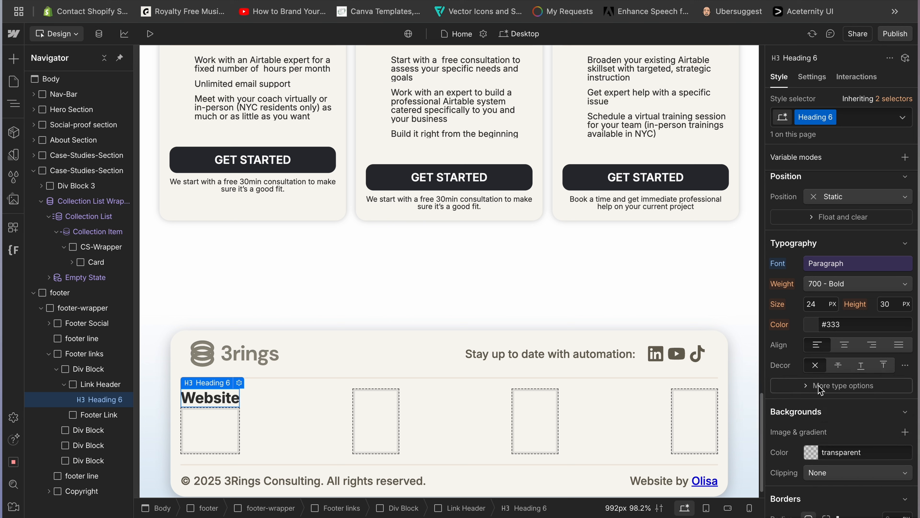
pyautogui.click(853, 390)
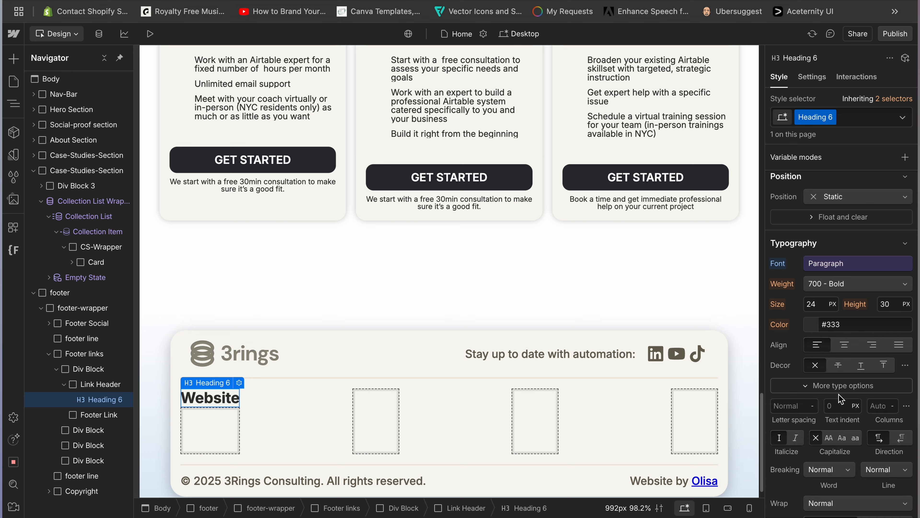
pyautogui.click(829, 438)
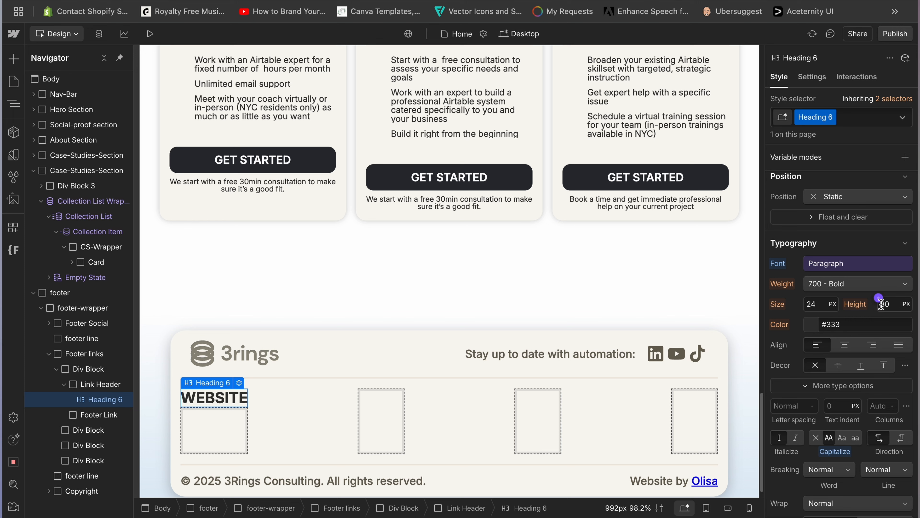
# Set the Website heading's line height to 1 em
pyautogui.click(888, 304)
pyautogui.write('1')
pyautogui.press('Return')
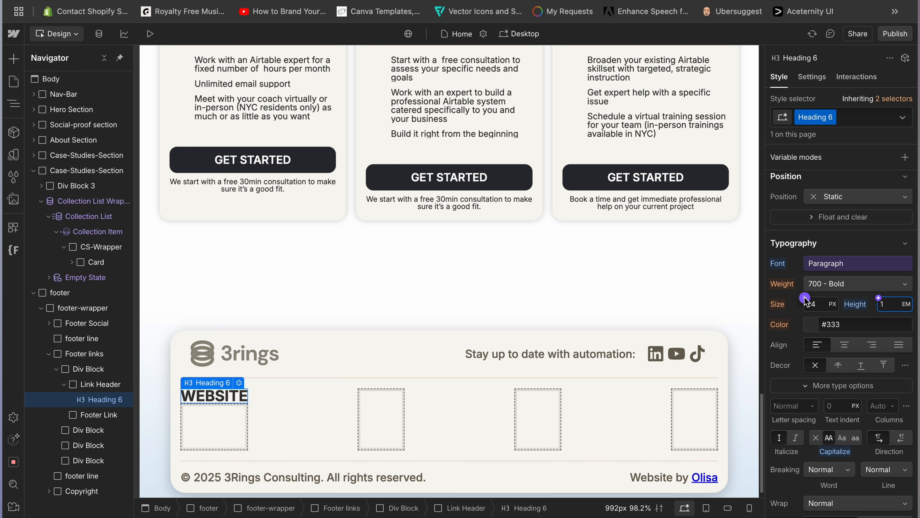
# Assign the Paragraph font-size variable and the Battleship-Gray paragraph color variable to the Website heading
pyautogui.click(804, 299)
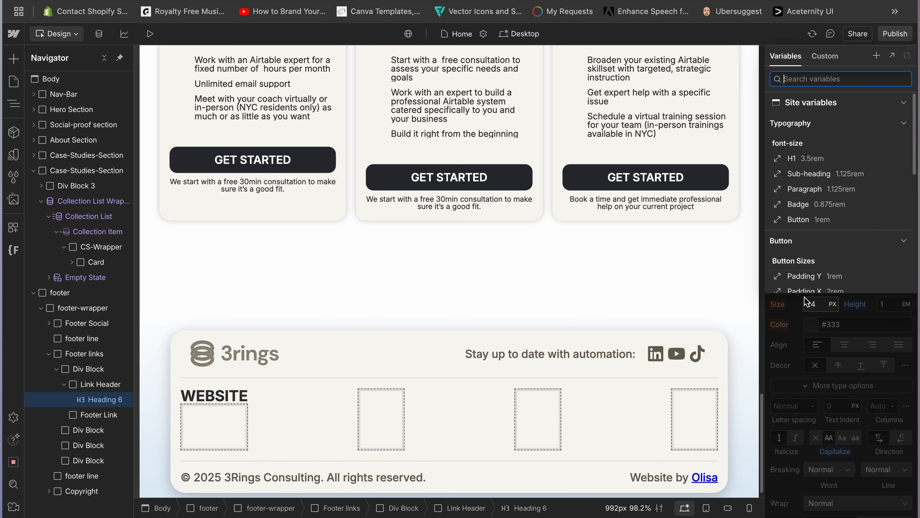
pyautogui.click(842, 183)
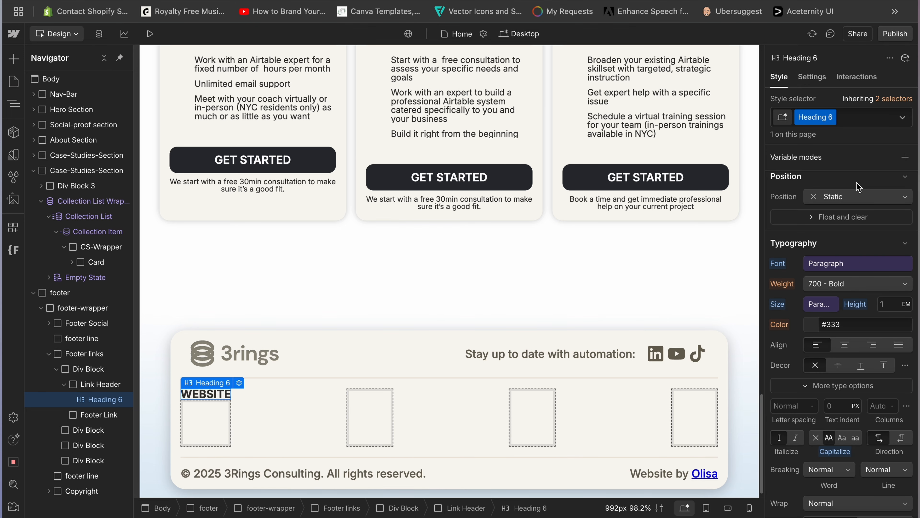
pyautogui.click(806, 318)
pyautogui.click(827, 275)
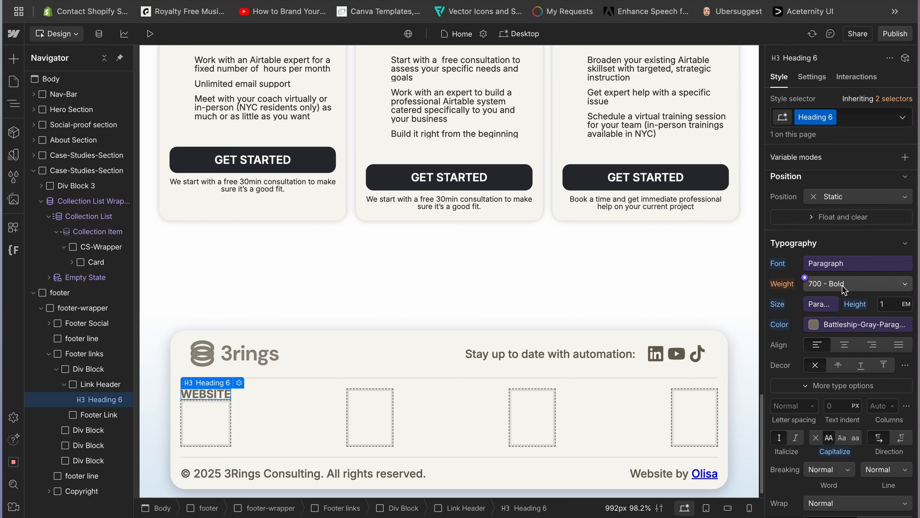
# Give the first column's Div Block in Footer links the class "Menu Items"
pyautogui.click(90, 370)
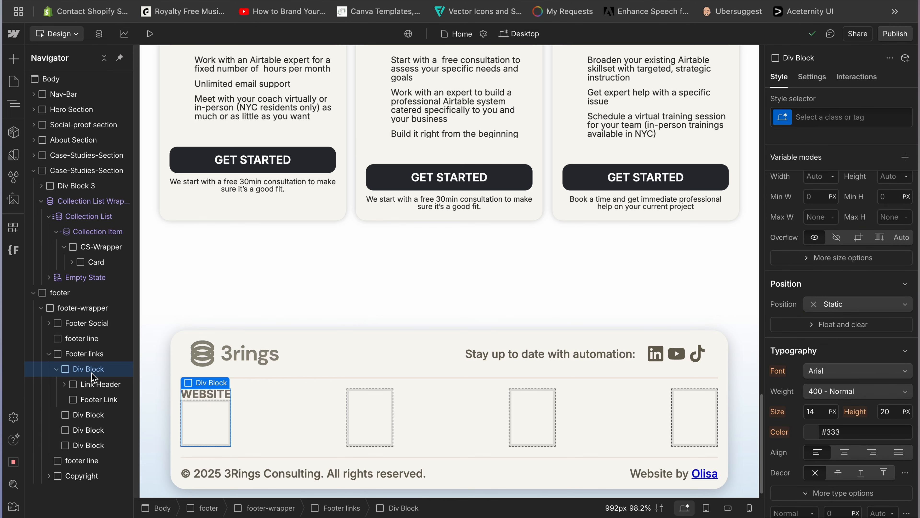
pyautogui.click(845, 120)
pyautogui.write('M')
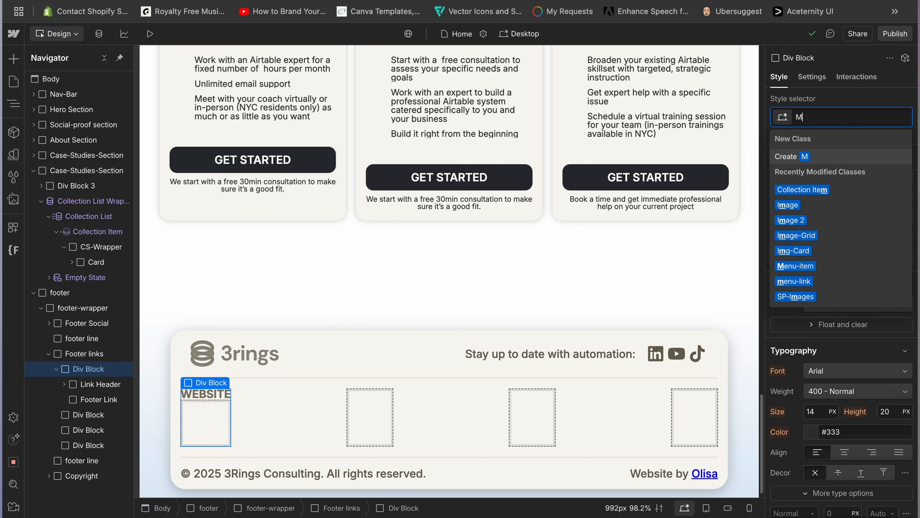
pyautogui.write('enu Items')
pyautogui.press('Return')
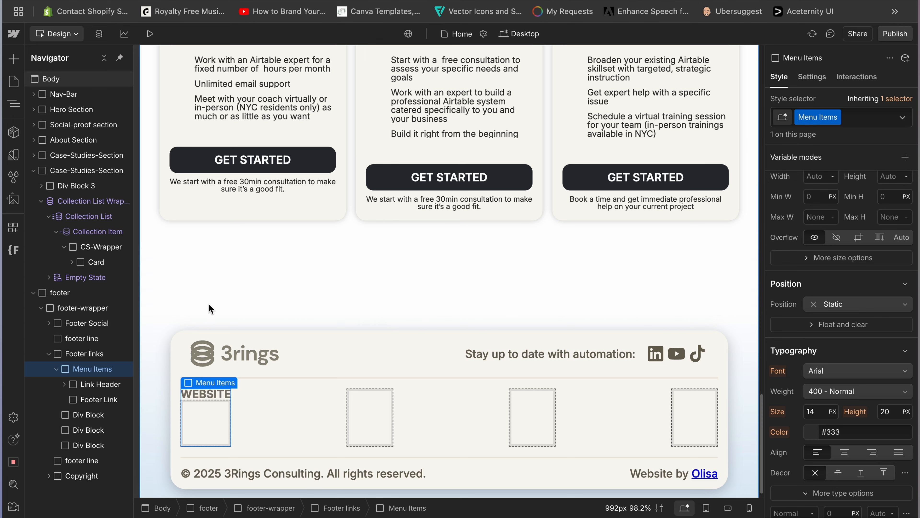
# Lay out the Menu Items block as a vertical flex container with a 1 rem gap
pyautogui.scroll(5, 888, 270)
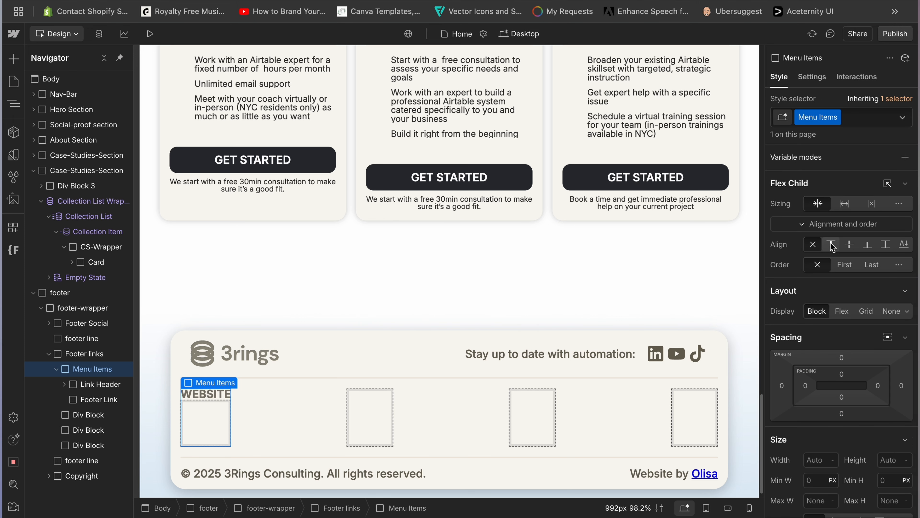
pyautogui.click(841, 312)
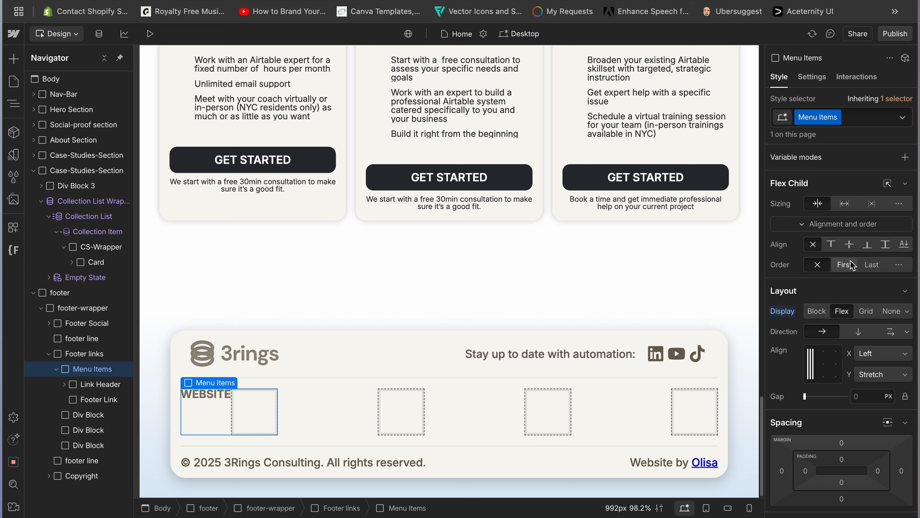
pyautogui.click(859, 333)
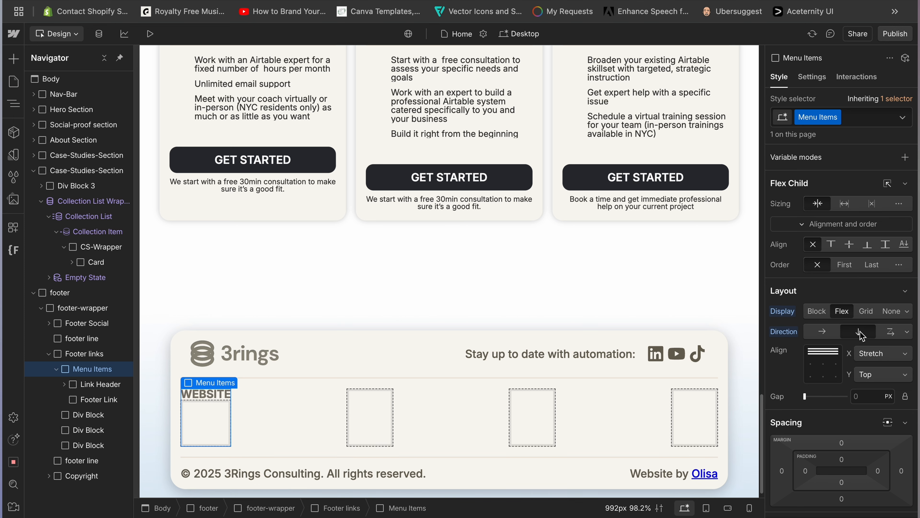
pyautogui.click(862, 395)
pyautogui.write('1rem')
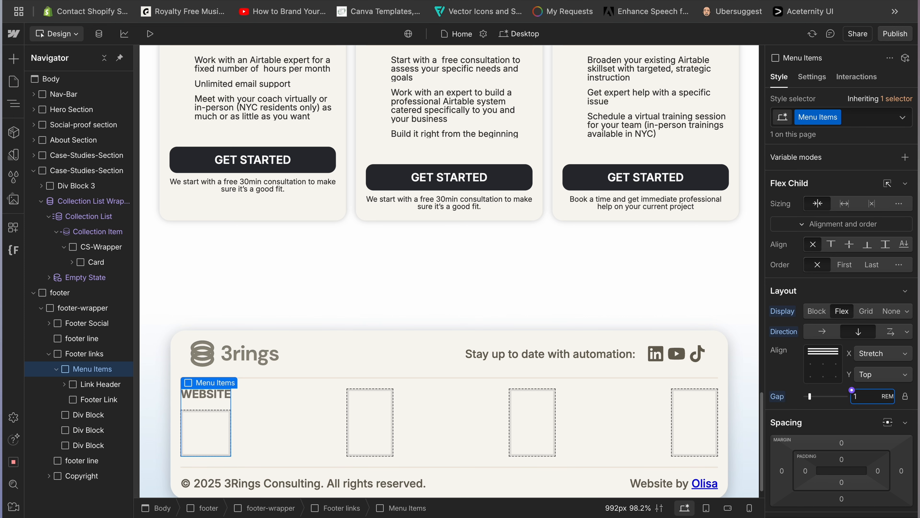
pyautogui.press('Return')
# Add a Text Link element inside the Footer Link block of the first column
pyautogui.click(93, 401)
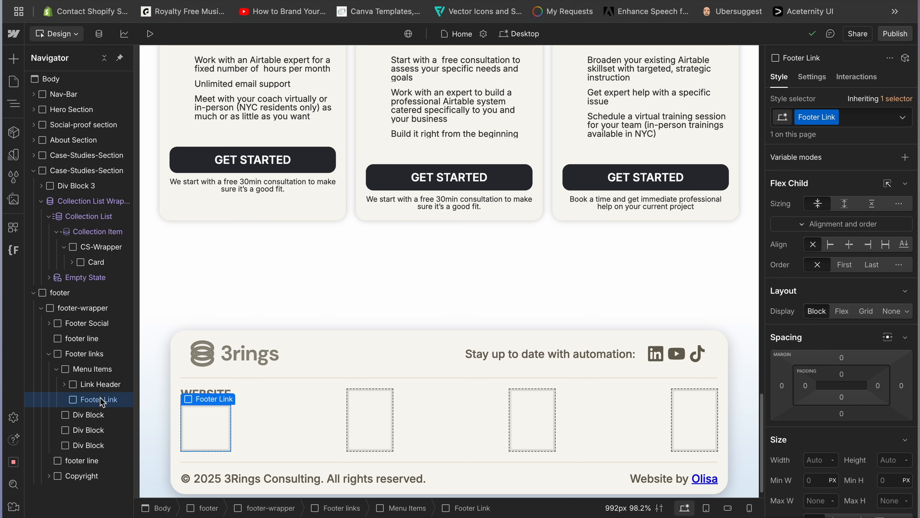
pyautogui.press('super+k')
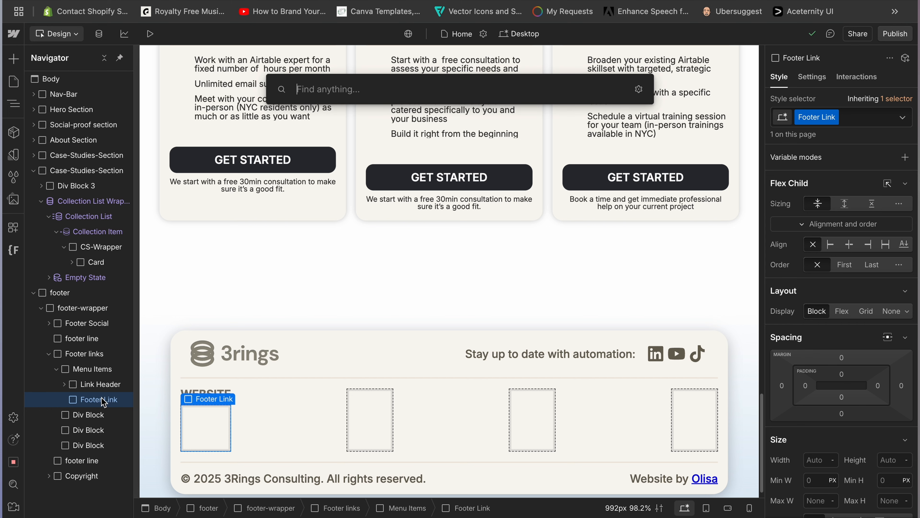
pyautogui.write('link')
pyautogui.click(296, 177)
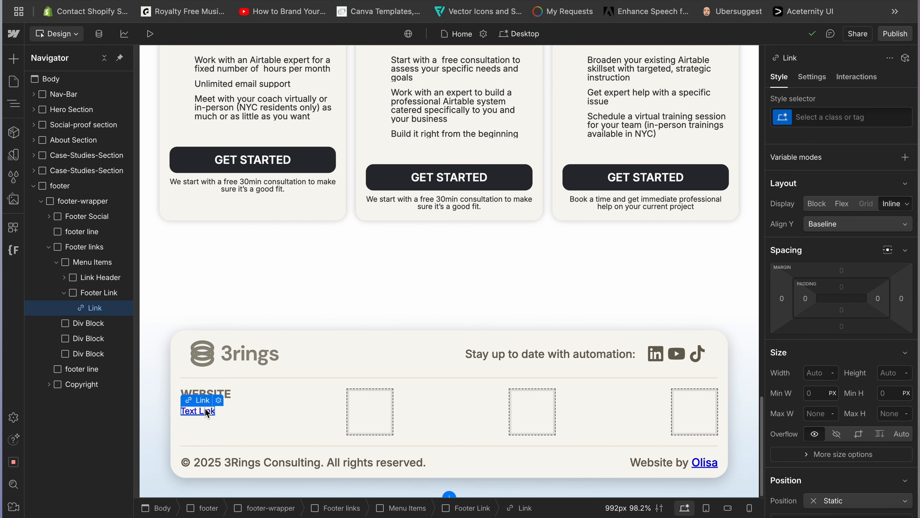
# Apply the existing navigation class "menu-link" to the new text link in the footer
pyautogui.scroll(20, 384, 248)
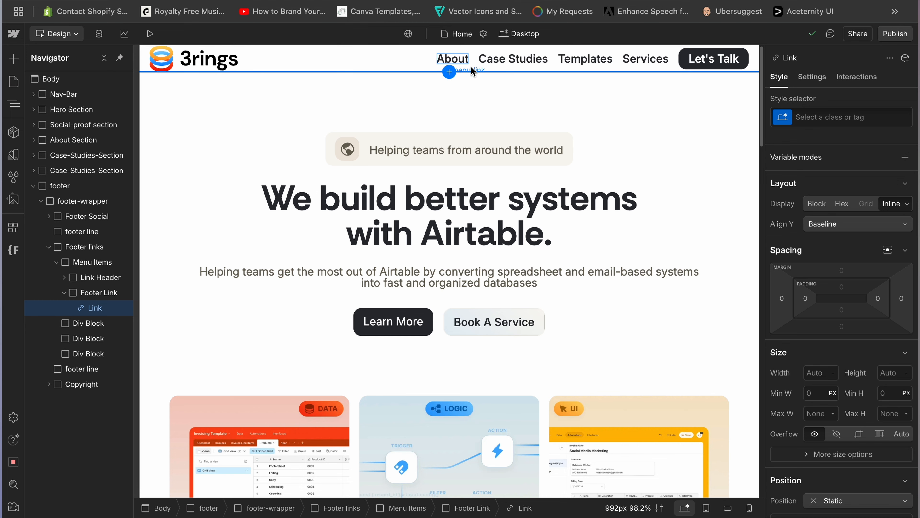
pyautogui.scroll(-15, 456, 173)
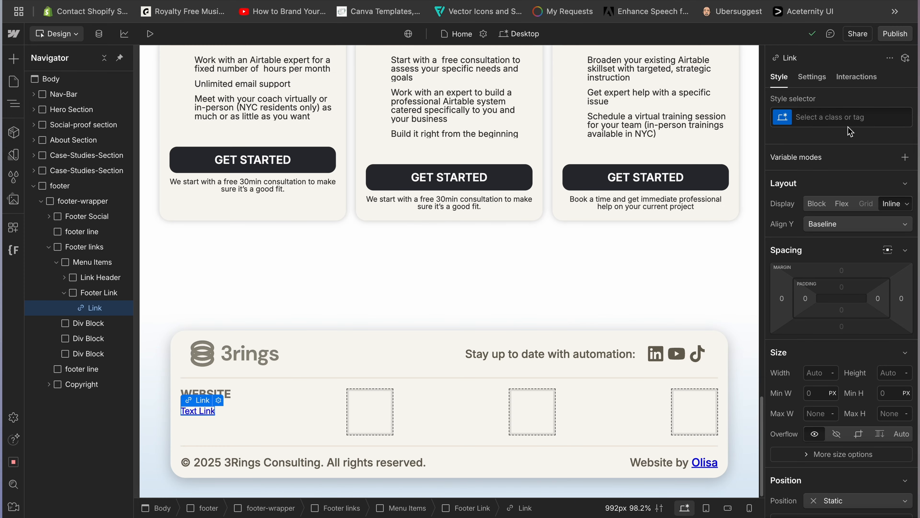
pyautogui.click(848, 117)
pyautogui.write('menu')
pyautogui.click(795, 220)
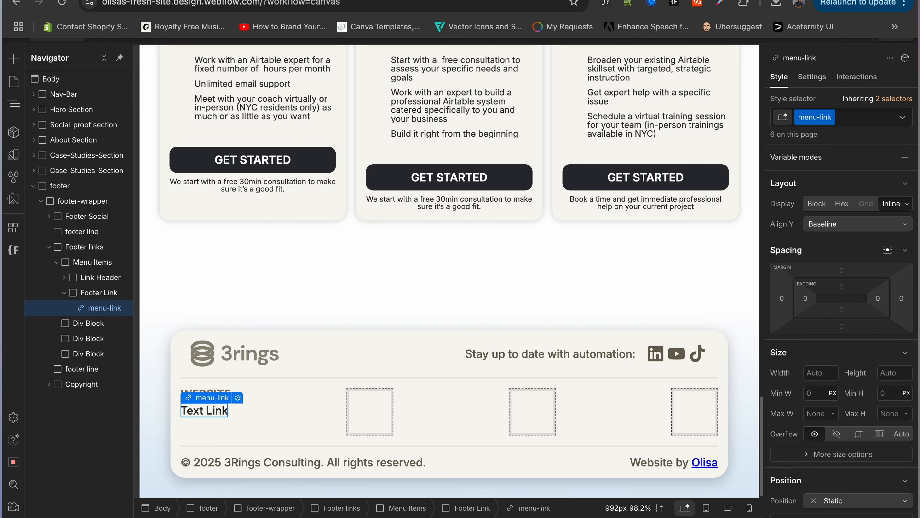
# Add the combo class "footer link" to the footer's menu-link element
pyautogui.scroll(20, 540, 211)
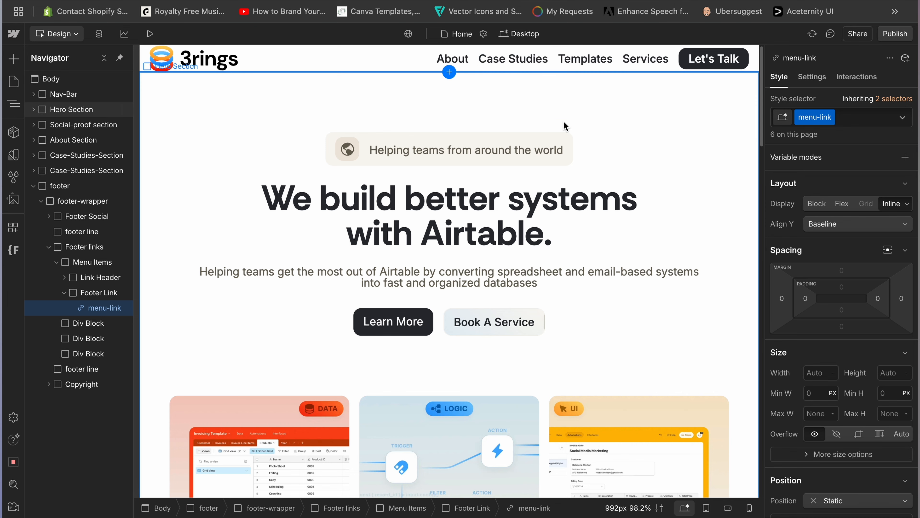
pyautogui.click(850, 117)
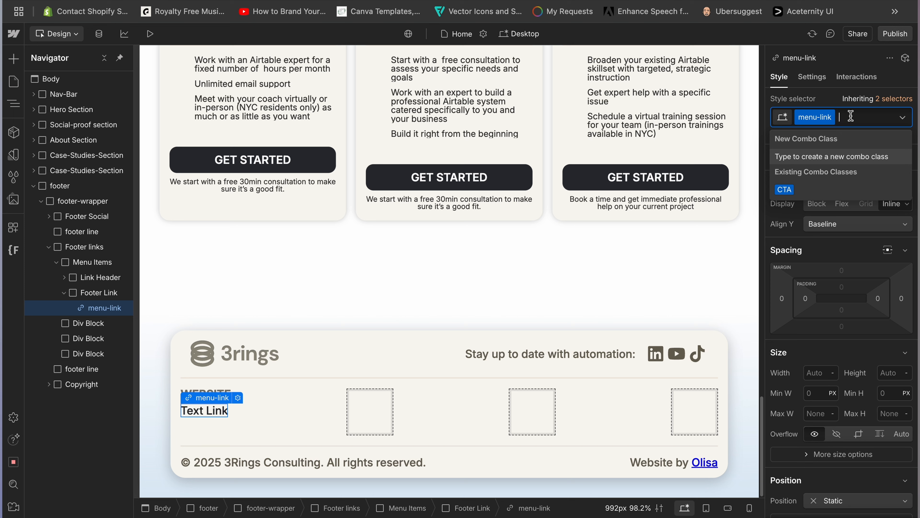
pyautogui.write('footer link')
pyautogui.press('Return')
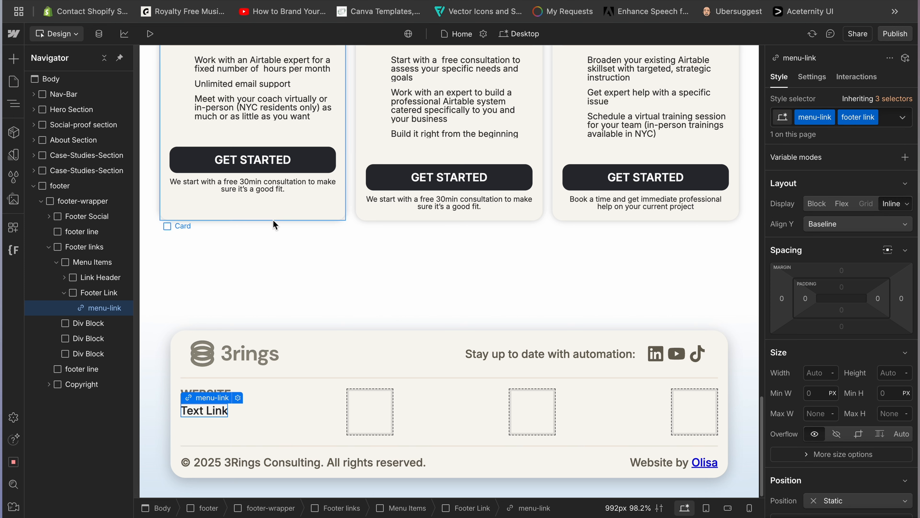
# Change the footer text link's label to "About" and duplicate the link
pyautogui.doubleClick(203, 412)
pyautogui.hotkey('ctrl', 'a')
pyautogui.write('About')
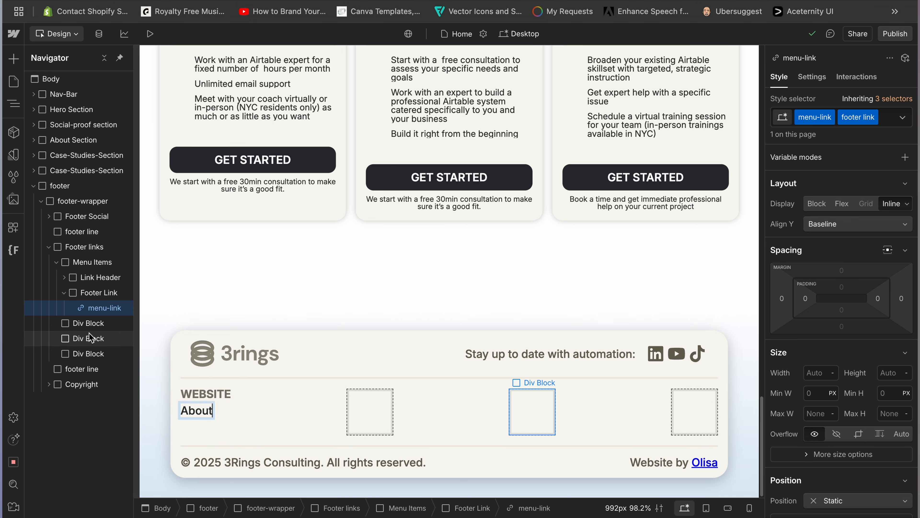
pyautogui.click(98, 311)
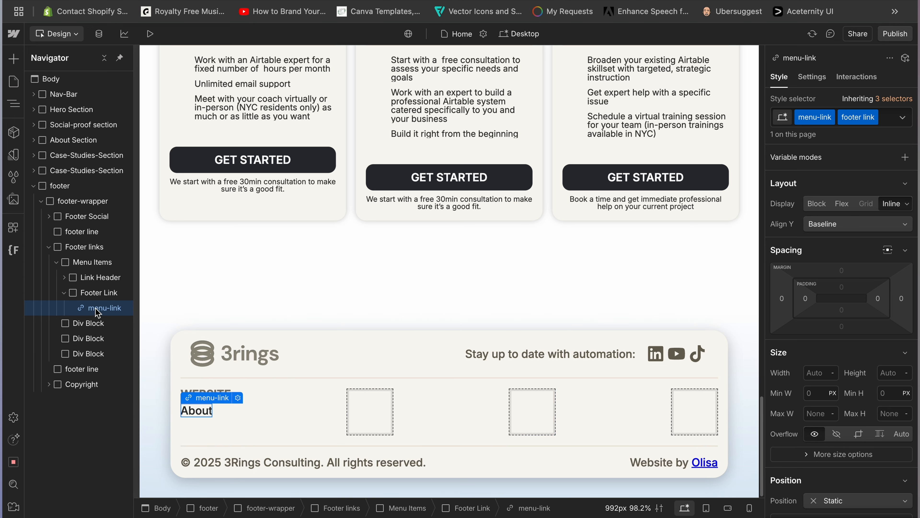
pyautogui.press('super+d')
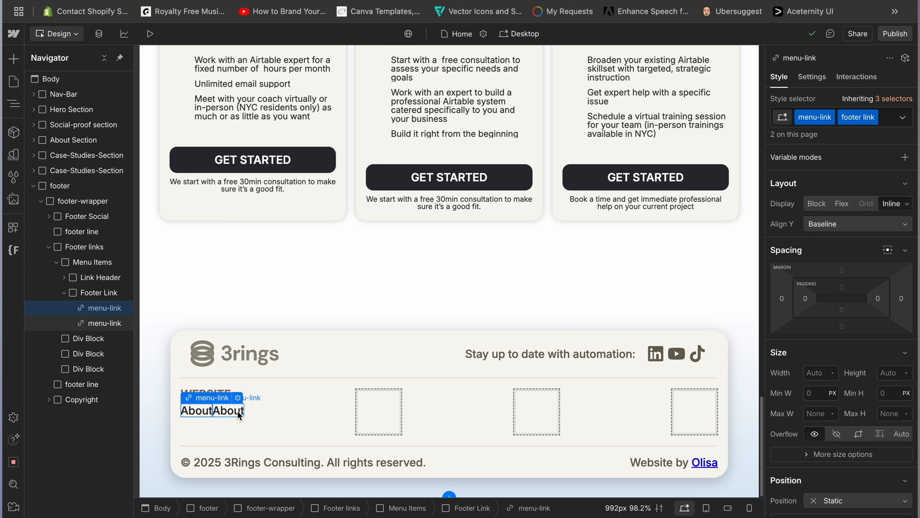
# Make the Footer Link block a vertical flex container and relabel its second link "Services"
pyautogui.click(97, 295)
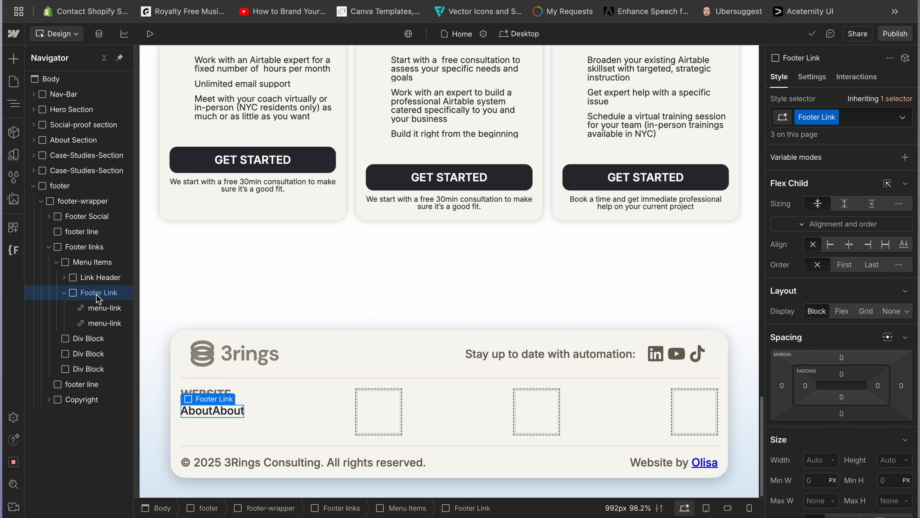
pyautogui.click(849, 314)
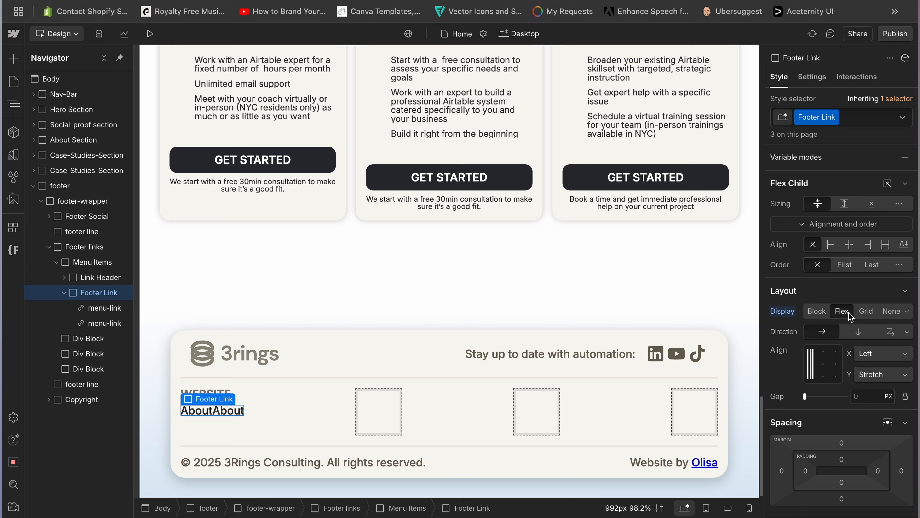
pyautogui.click(860, 336)
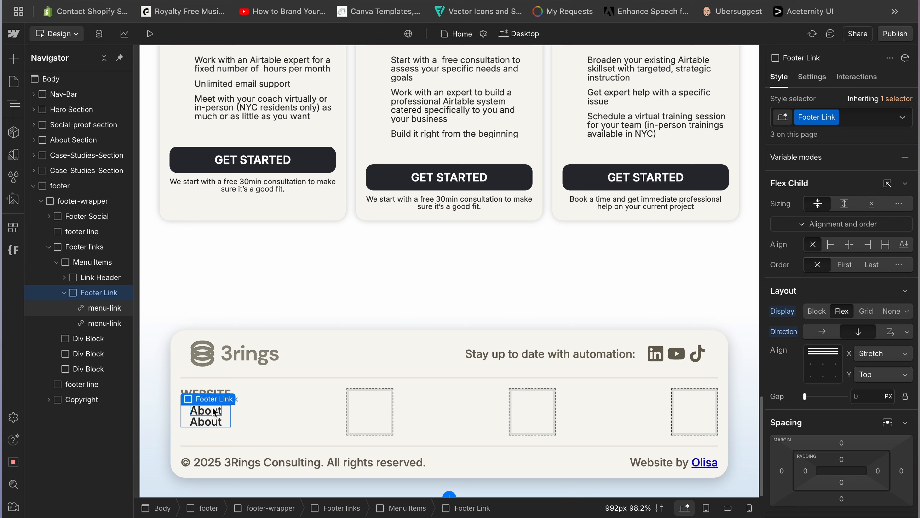
pyautogui.doubleClick(208, 421)
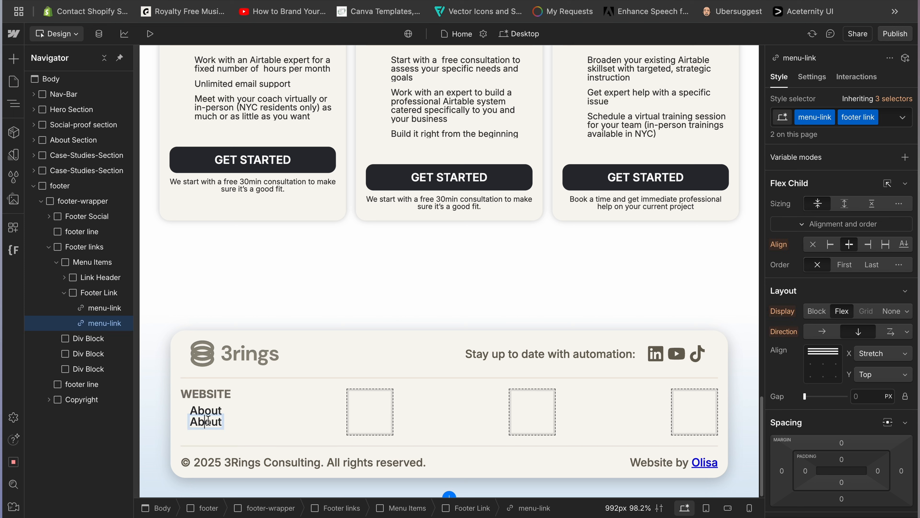
pyautogui.write('Services')
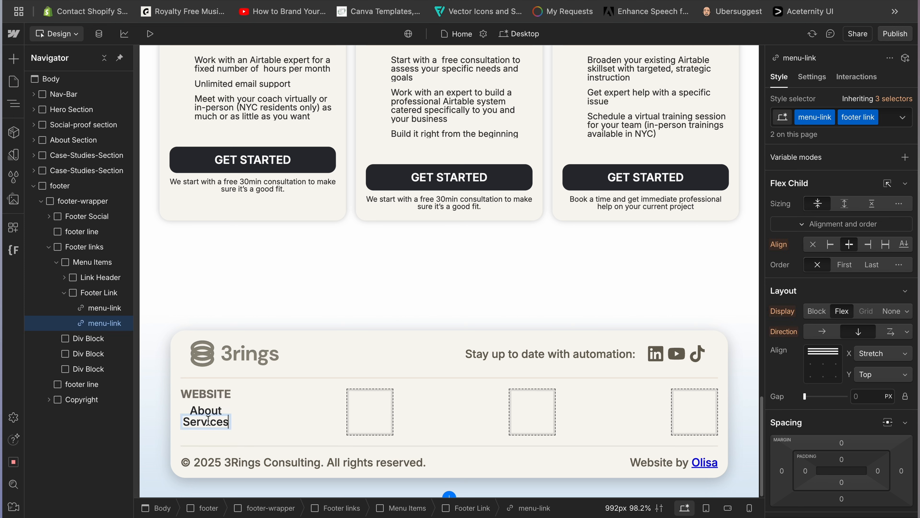
# Align the Footer Link block to the start of its column and set its gap to 0.5 rem
pyautogui.click(96, 295)
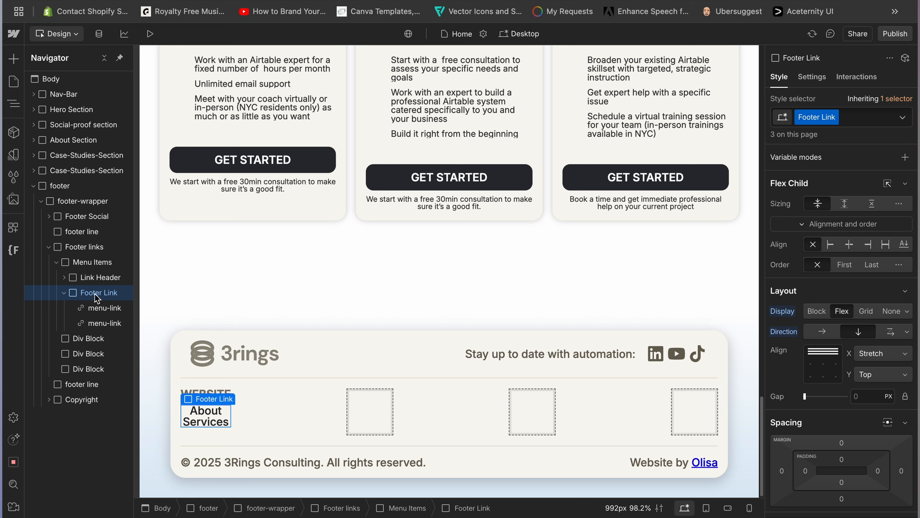
pyautogui.click(833, 247)
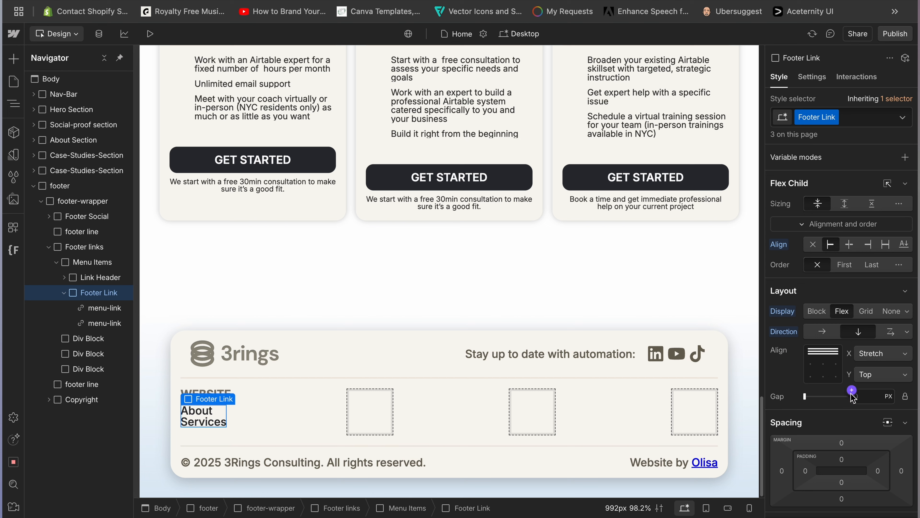
pyautogui.click(863, 396)
pyautogui.write('.5rem')
pyautogui.press('Return')
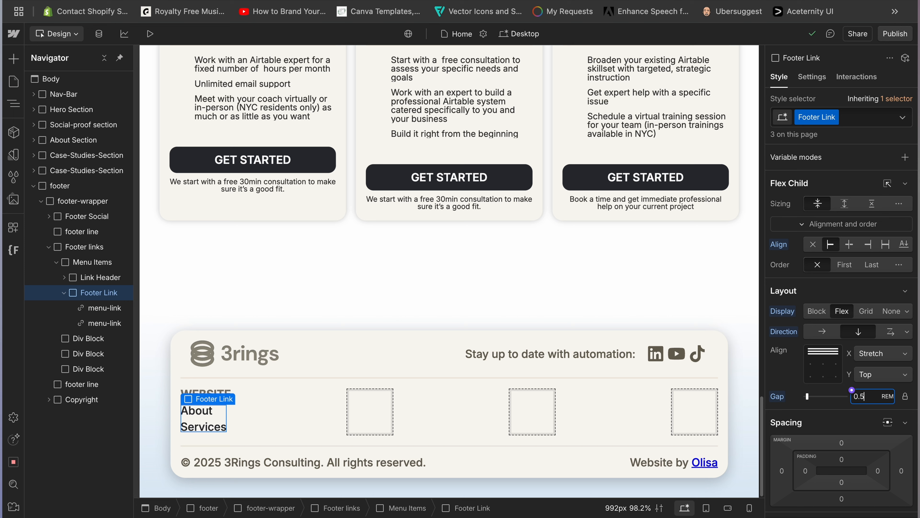
# Duplicate the Services link and change the copy's text to "Case Studies"
pyautogui.click(105, 319)
pyautogui.press('super+d')
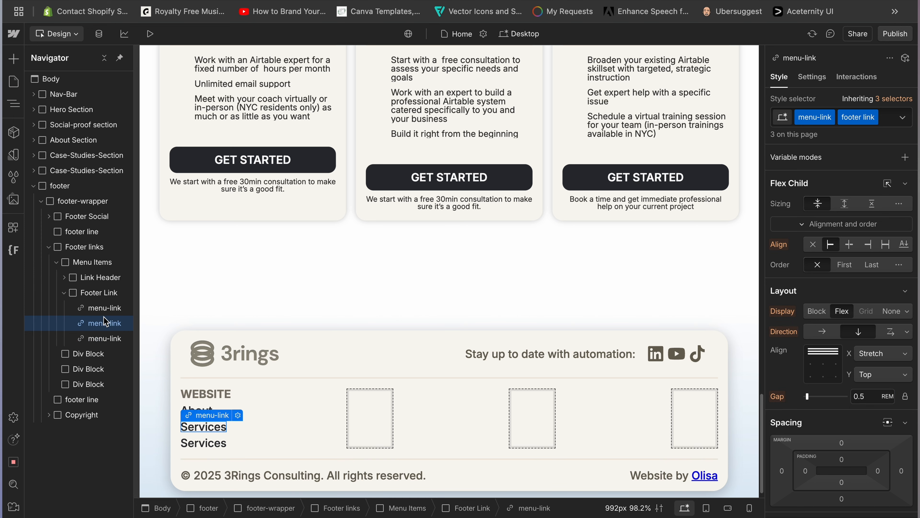
pyautogui.click(195, 442)
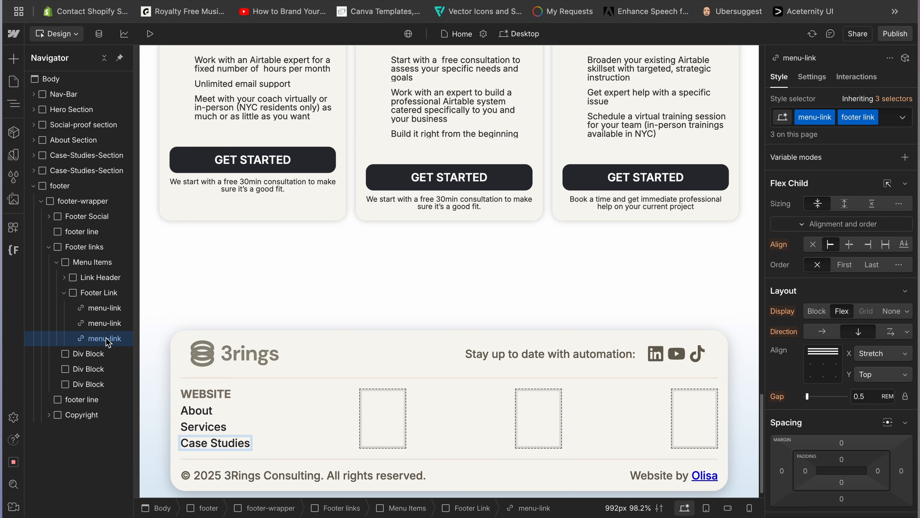
# Duplicate the Case Studies link and change the copy's text to "Templates"
pyautogui.click(106, 338)
pyautogui.press('super+d')
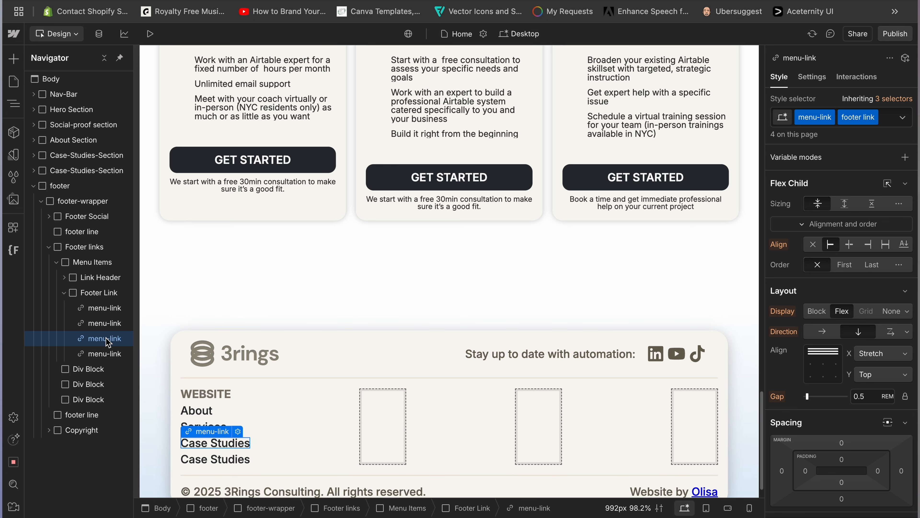
pyautogui.doubleClick(185, 458)
pyautogui.write('Templates')
pyautogui.press('Escape')
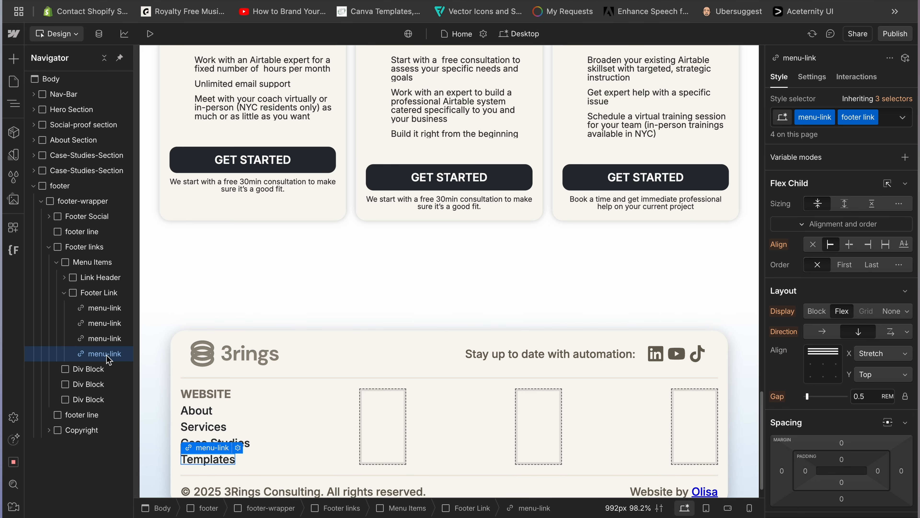
# Duplicate the Templates link and change the copy's text to "Contact"
pyautogui.press('super+d')
pyautogui.doubleClick(205, 474)
pyautogui.write('Contact')
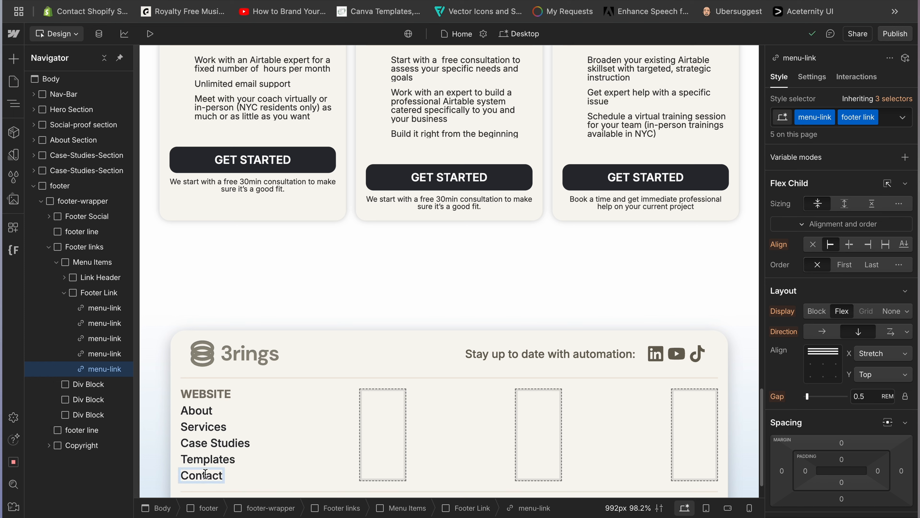
# Increase the gap between links in the Footer Link block to 0.75 rem
pyautogui.click(95, 295)
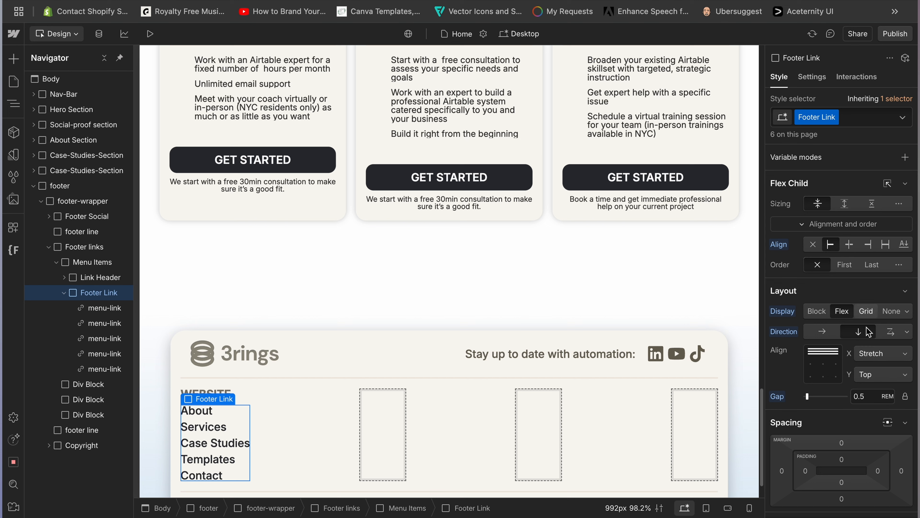
pyautogui.click(860, 396)
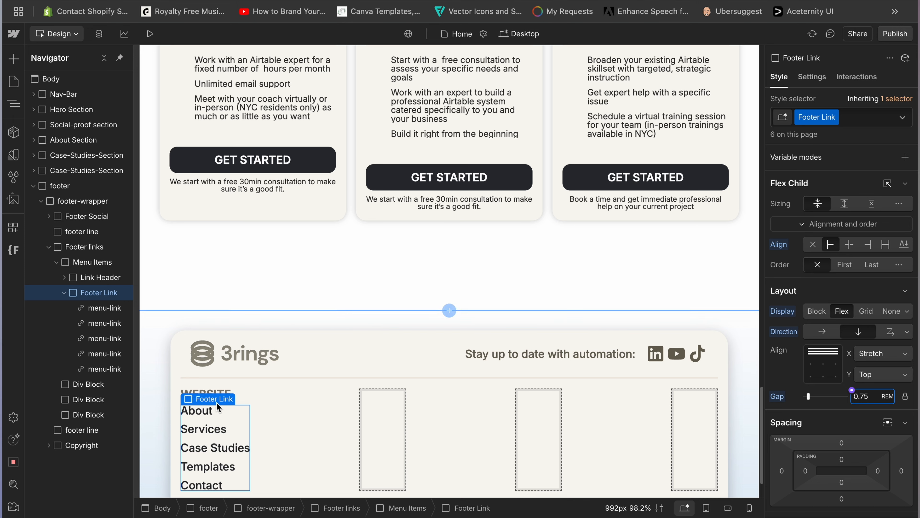
# Set the footer link text color to the Battleship-Gray paragraph color variable
pyautogui.click(110, 313)
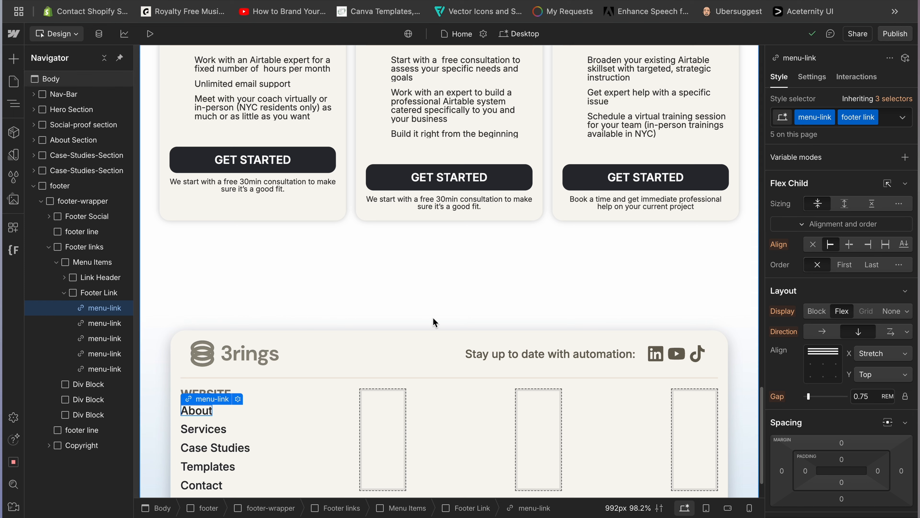
pyautogui.scroll(-3, 840, 368)
pyautogui.scroll(-10, 834, 377)
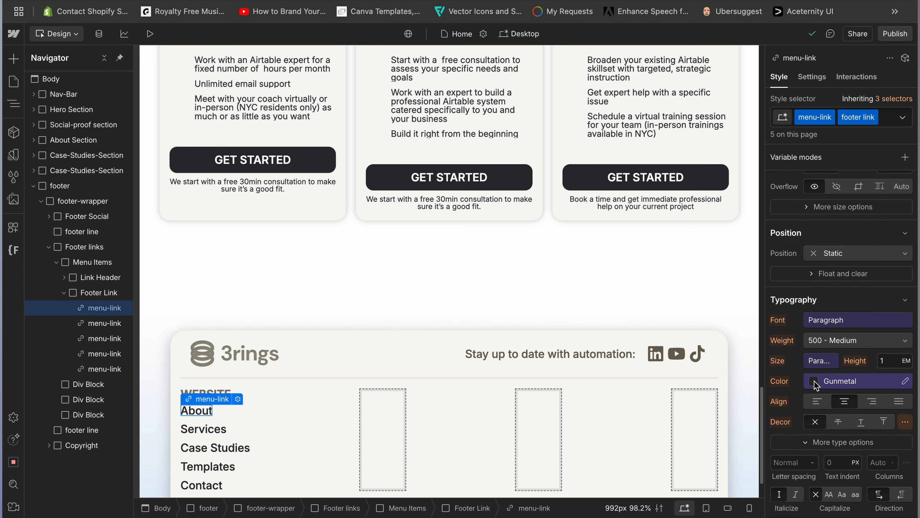
pyautogui.click(814, 381)
pyautogui.click(808, 346)
pyautogui.scroll(-2, 829, 326)
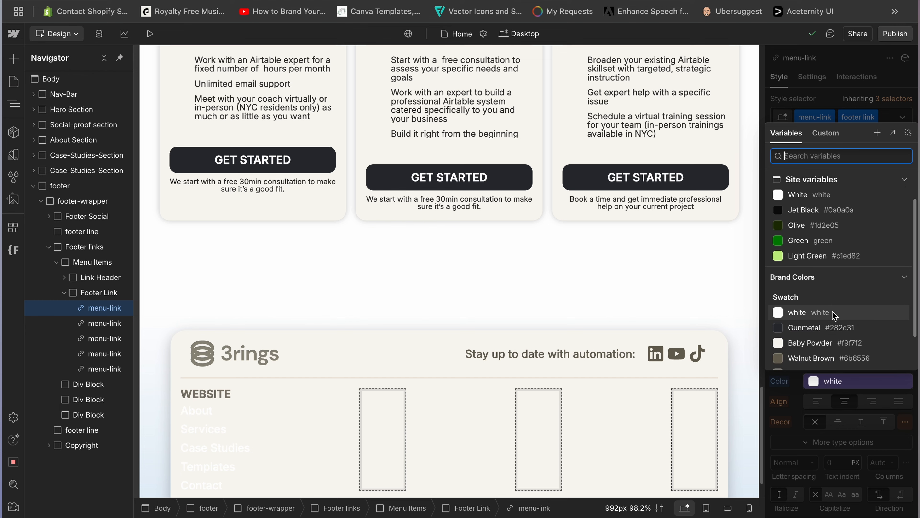
pyautogui.scroll(-1, 835, 326)
pyautogui.click(840, 330)
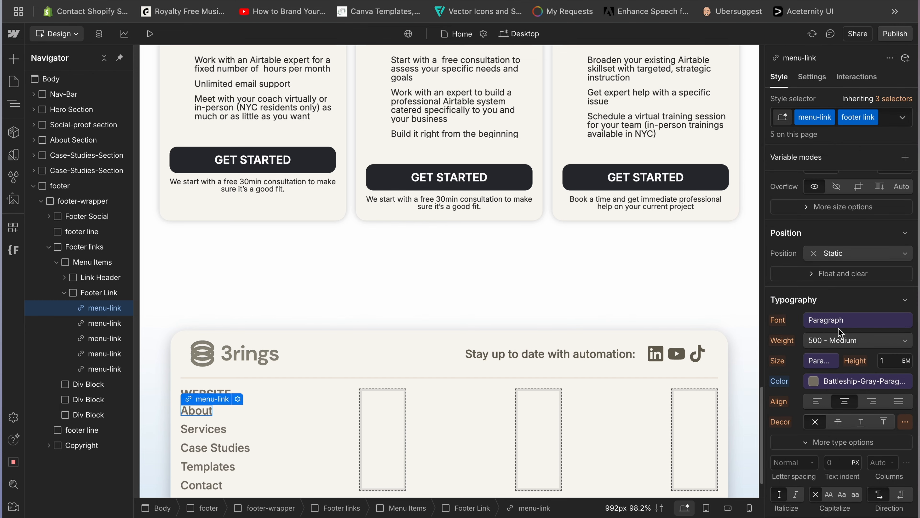
pyautogui.click(101, 295)
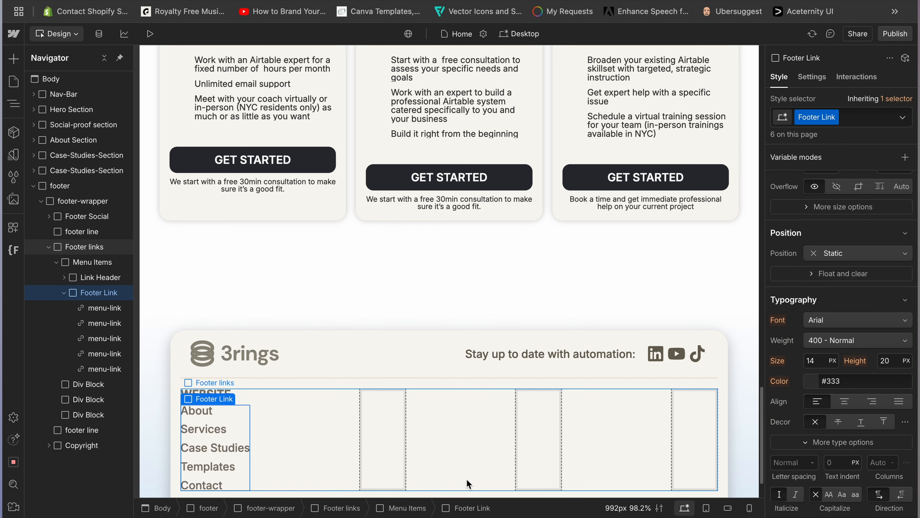
pyautogui.scroll(-2, 467, 479)
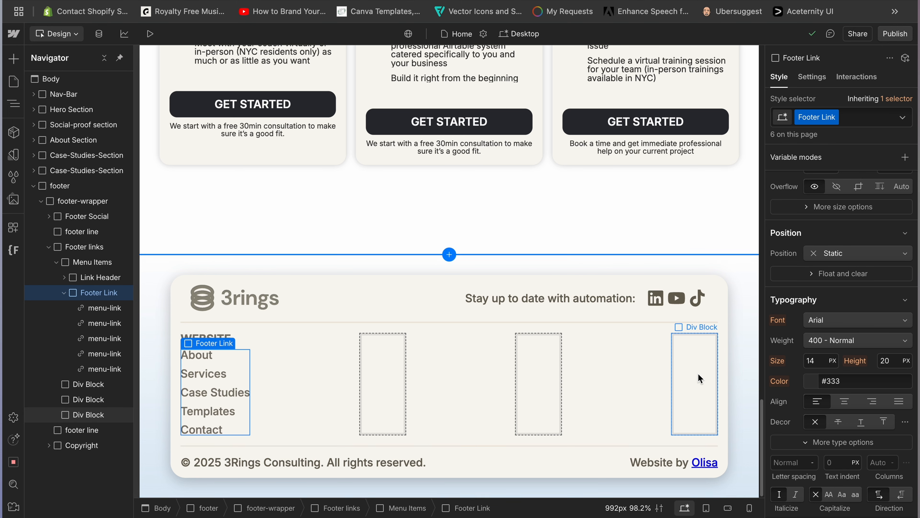
# Set the Footer links row's column gap to 0.5 rem and left-align the footer menu-link text
pyautogui.click(88, 248)
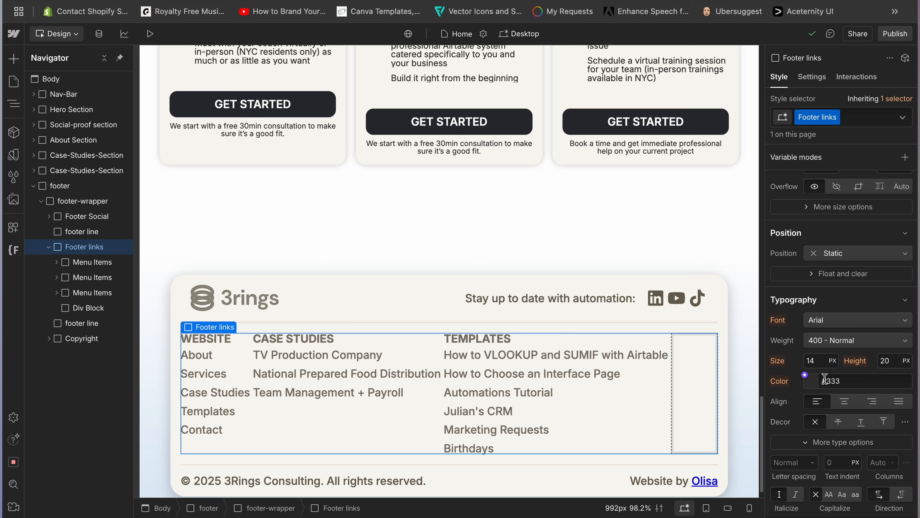
pyautogui.scroll(10, 833, 387)
pyautogui.click(859, 396)
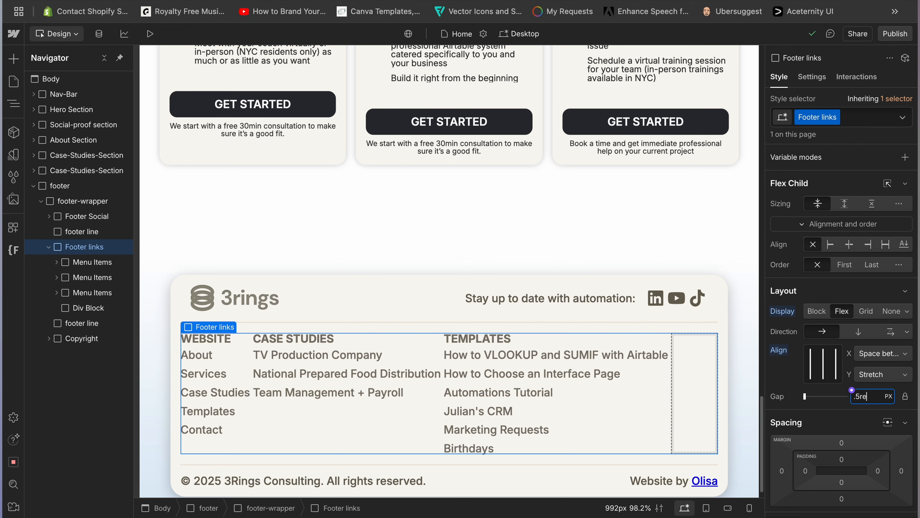
pyautogui.click(215, 397)
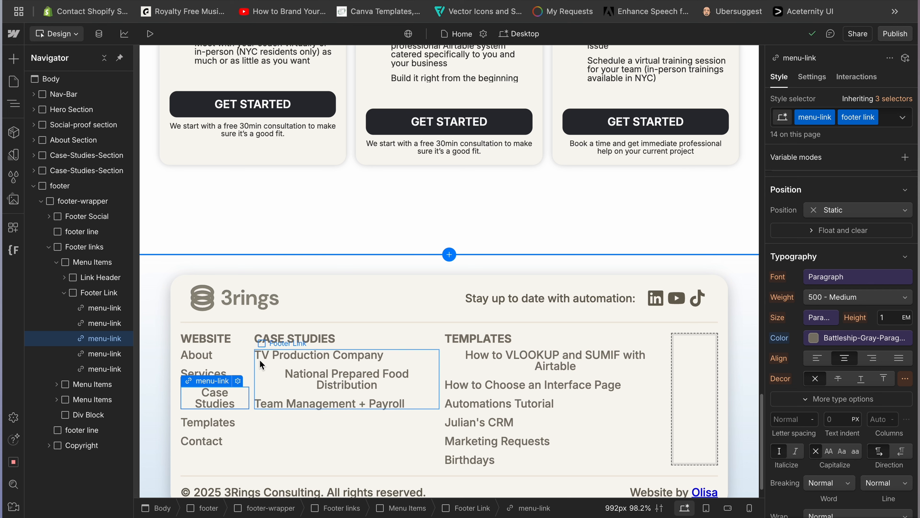
pyautogui.click(817, 358)
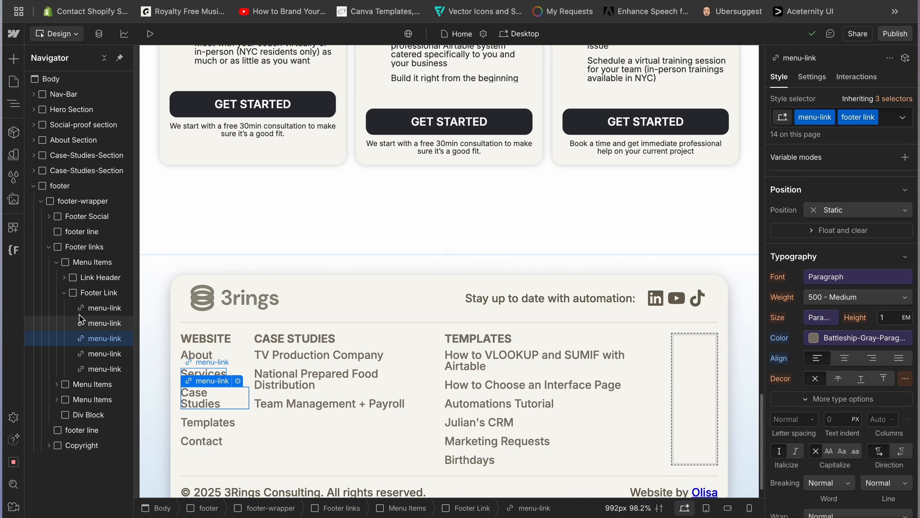
# Set the footer-wrapper's width to 95%
pyautogui.click(80, 205)
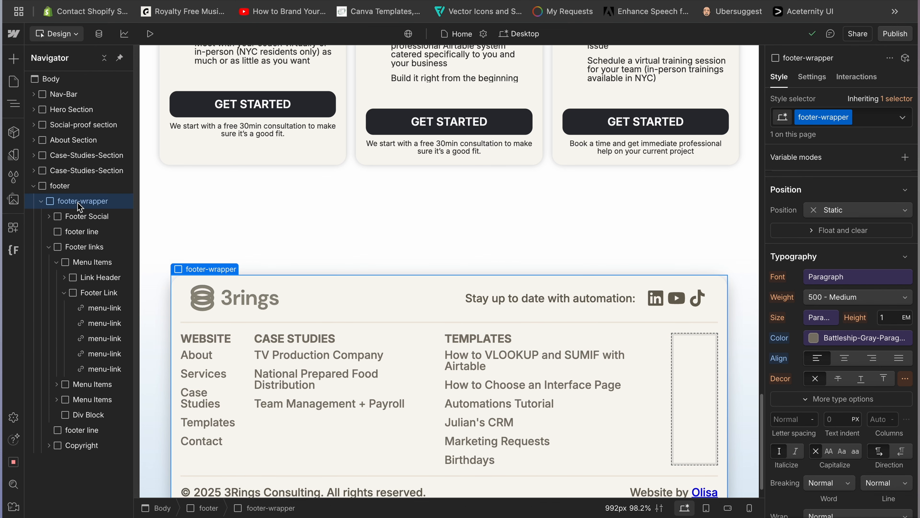
pyautogui.scroll(-5, 850, 361)
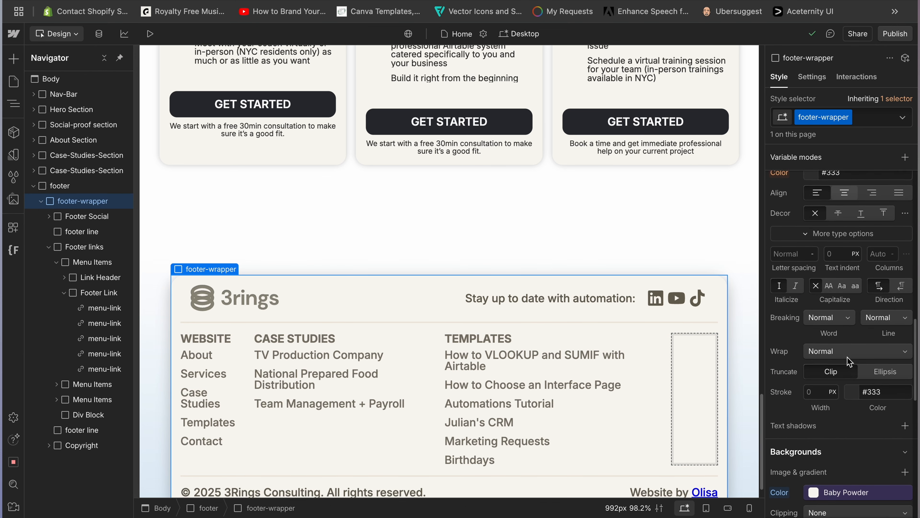
pyautogui.scroll(8, 848, 358)
pyautogui.click(818, 297)
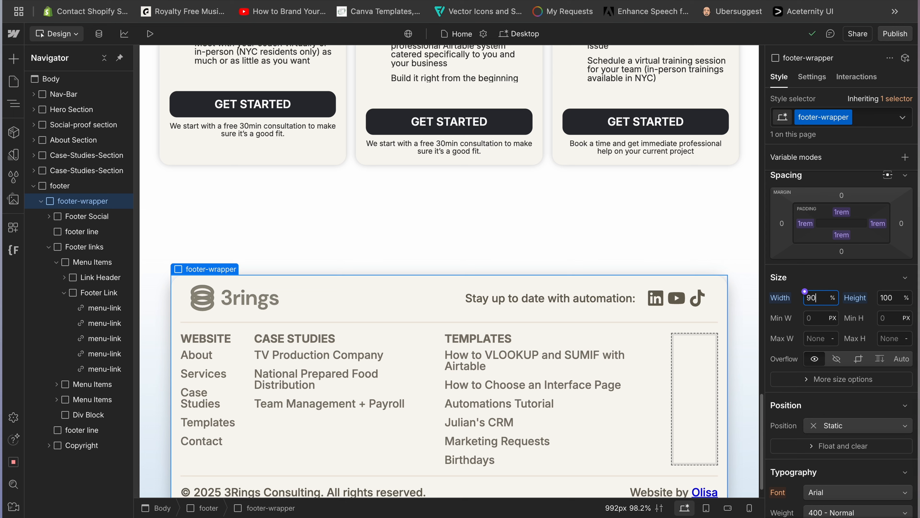
pyautogui.press('Return')
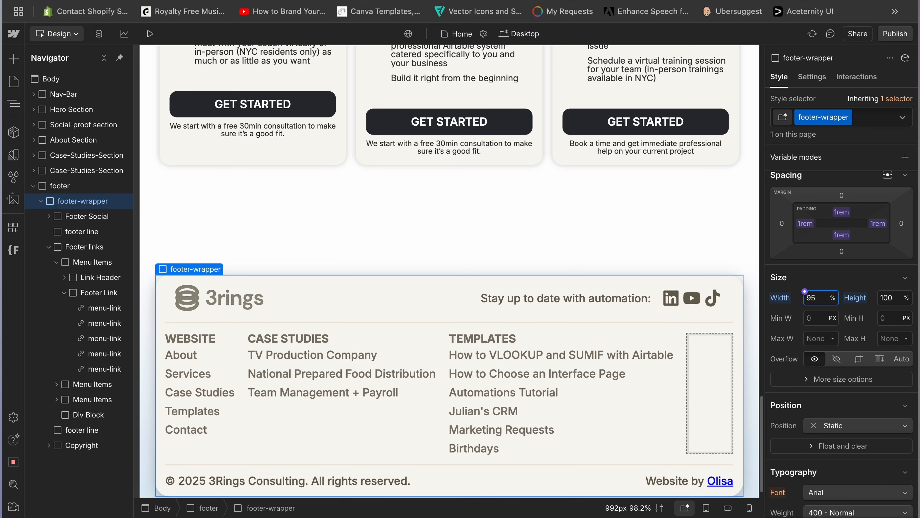
# Delete the empty last Div Block from the footer link columns and check the footer in preview mode
pyautogui.click(550, 417)
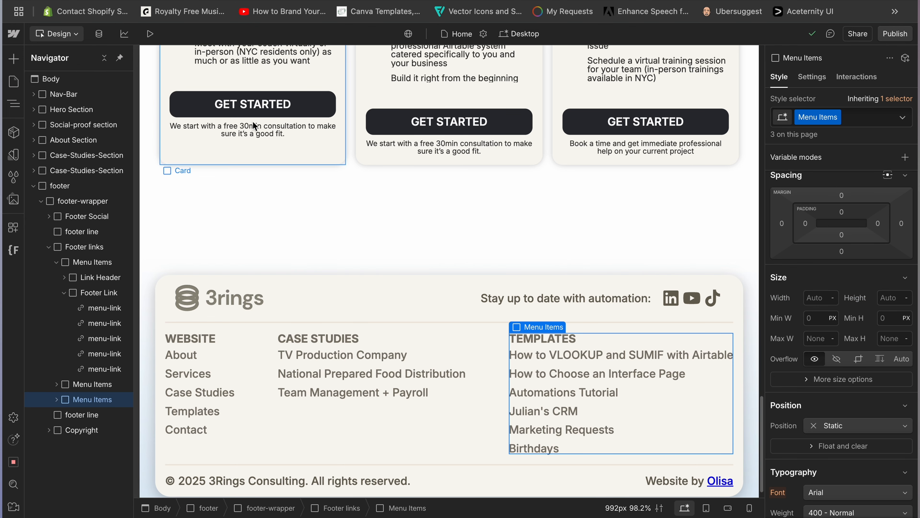
pyautogui.click(150, 35)
pyautogui.scroll(-5, 380, 359)
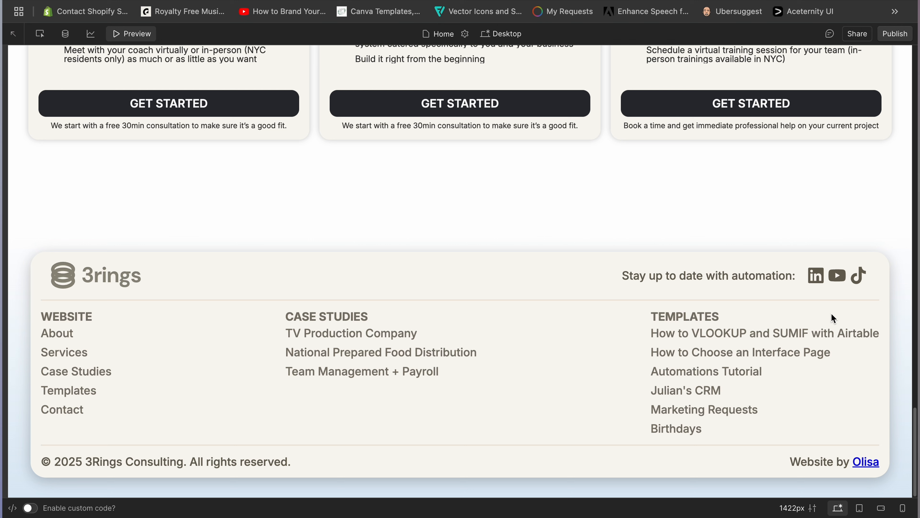
pyautogui.click(45, 39)
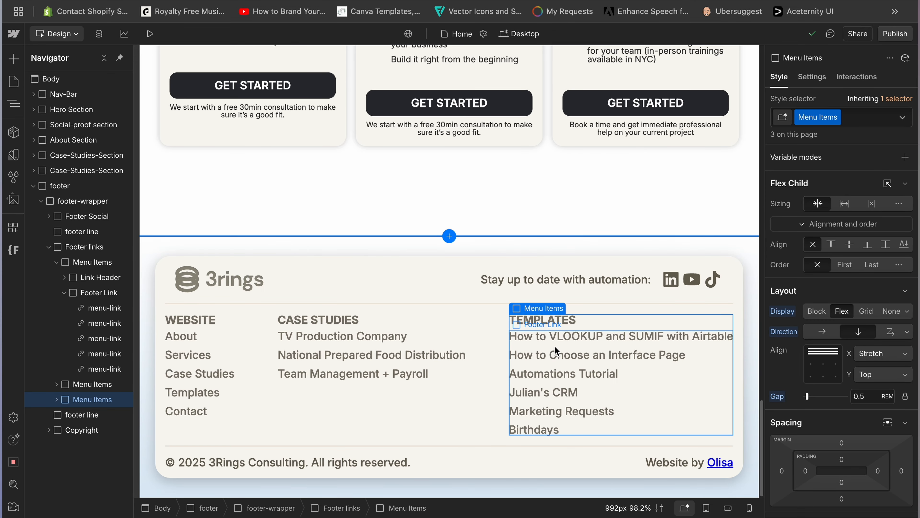
# Duplicate the Templates Menu Items column in the Footer links row
pyautogui.click(65, 293)
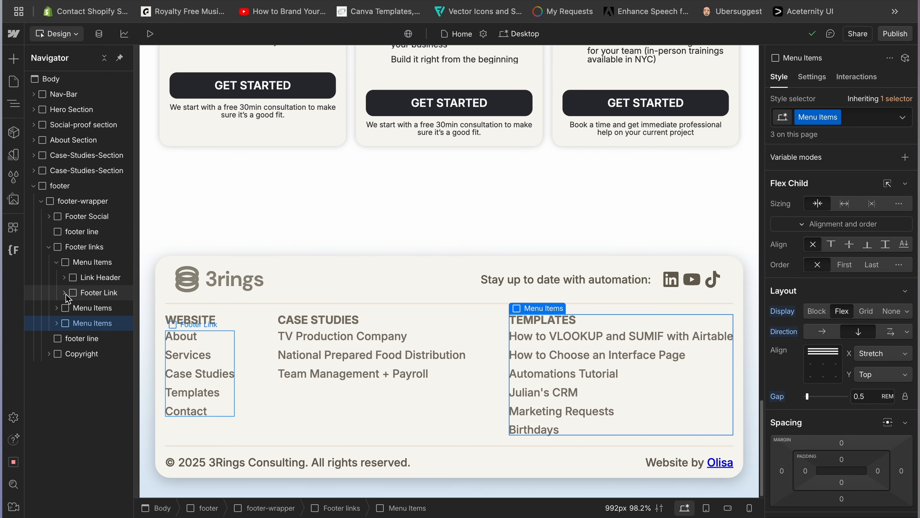
pyautogui.click(56, 261)
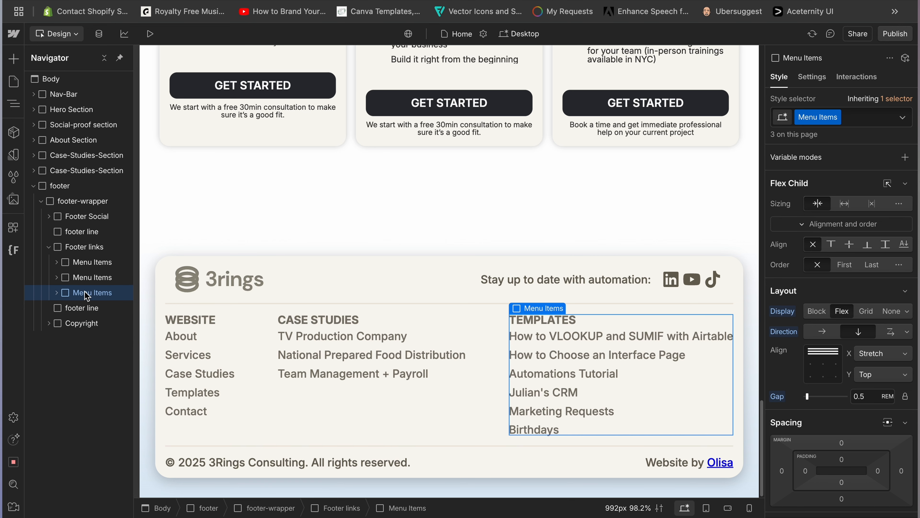
pyautogui.press('super+d')
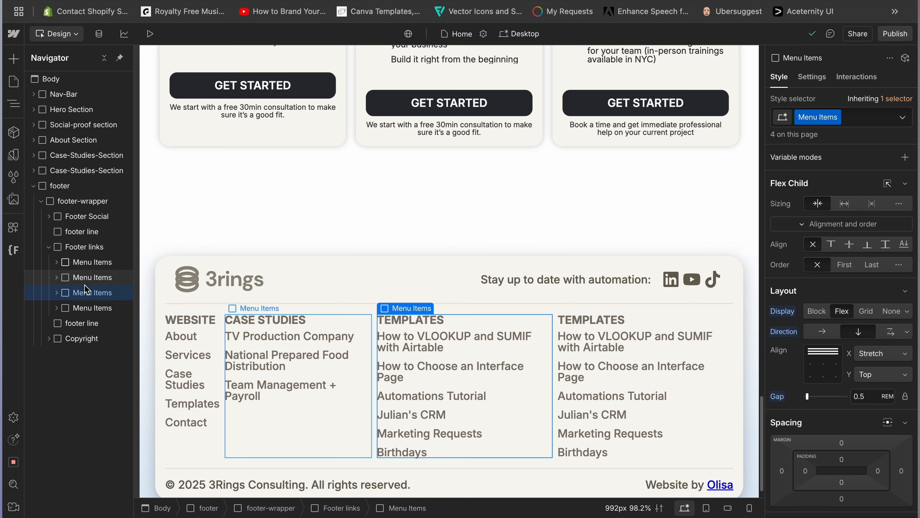
# Change the heading of the last footer link column to "SUBSCRIBE"
pyautogui.click(87, 309)
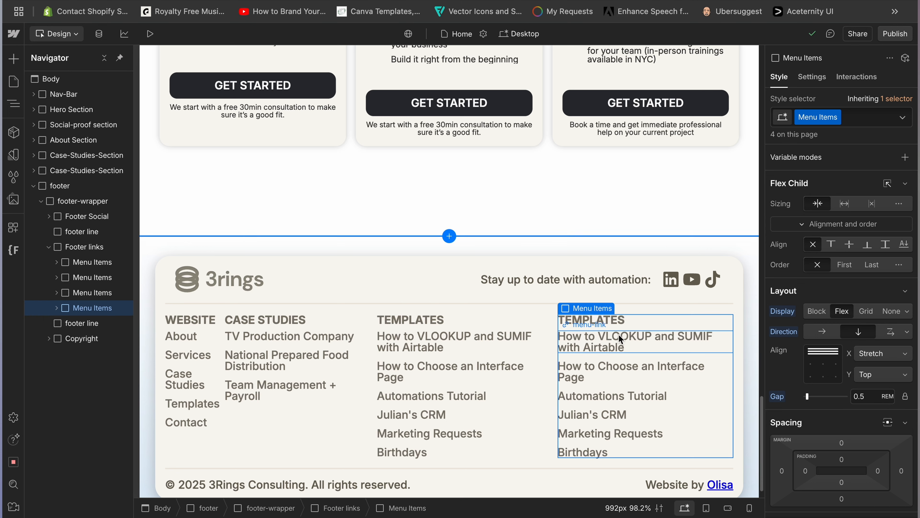
pyautogui.click(618, 323)
pyautogui.doubleClick(616, 320)
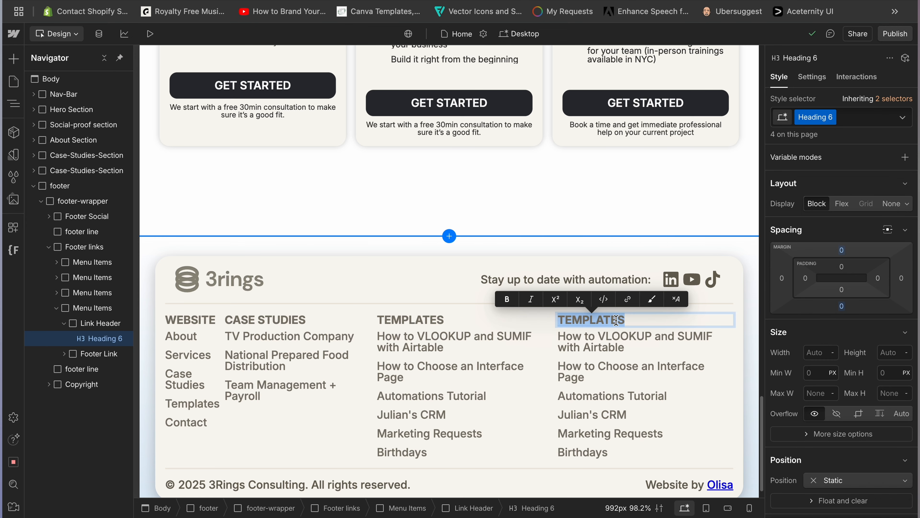
pyautogui.write('SUBSCRIBE')
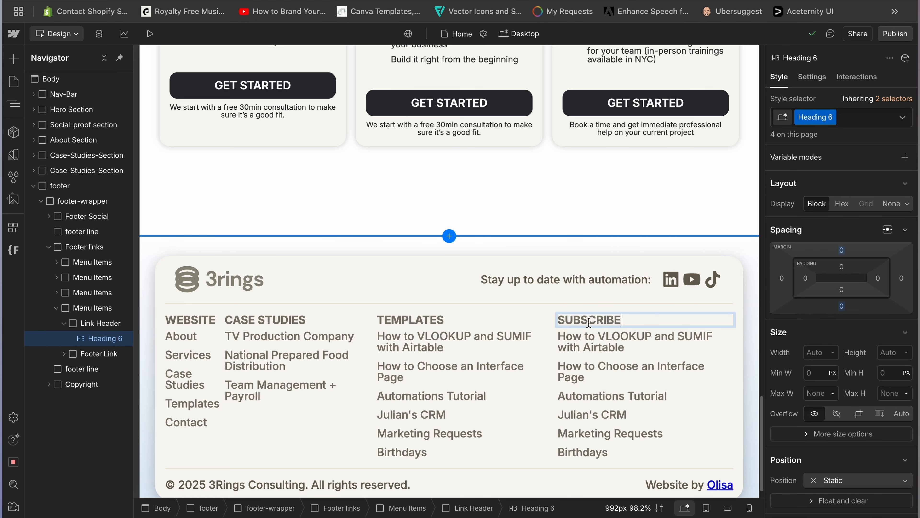
# Replace the links in the Subscribe column's Footer Link block with a paragraph reading "Keep up-to-date with Airtable automation."
pyautogui.click(623, 341)
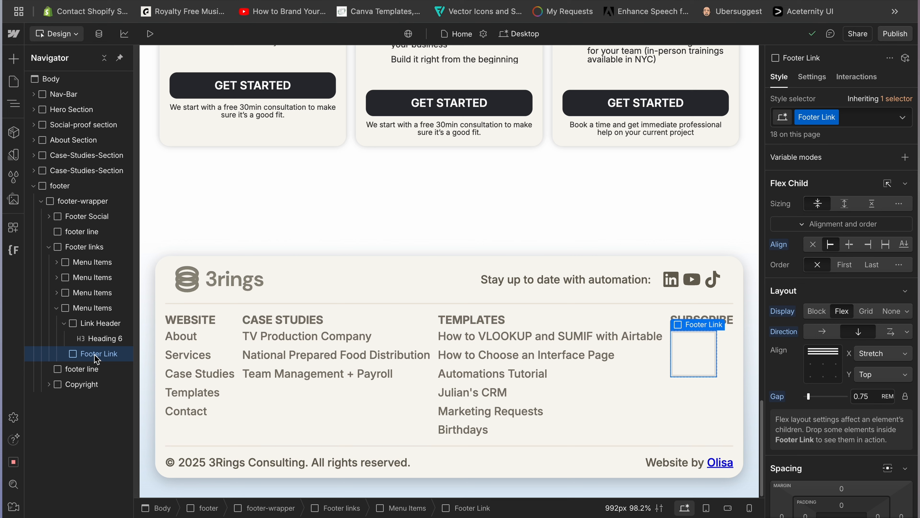
pyautogui.press('super+e')
pyautogui.write('par')
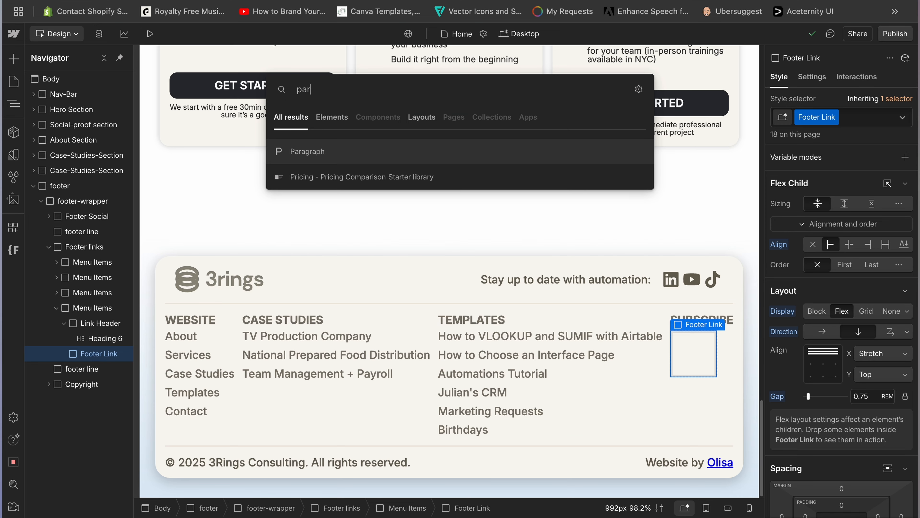
pyautogui.press('Return')
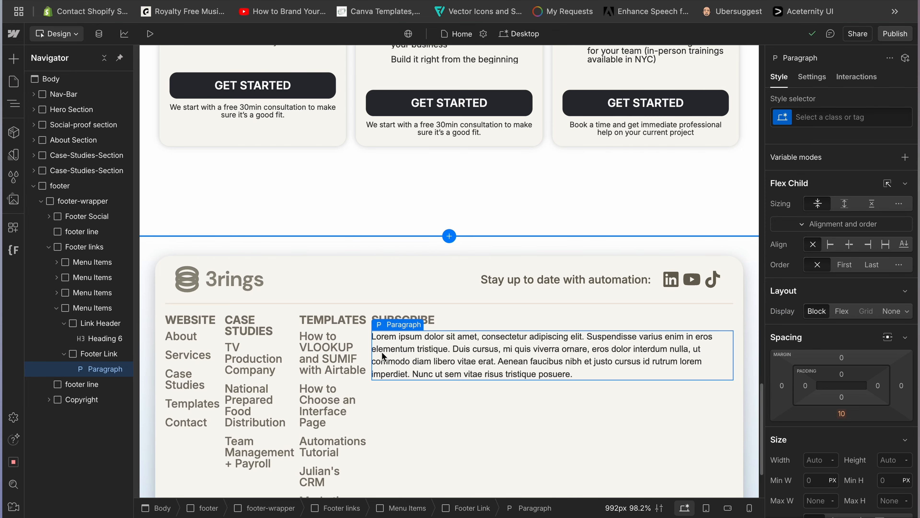
pyautogui.doubleClick(547, 350)
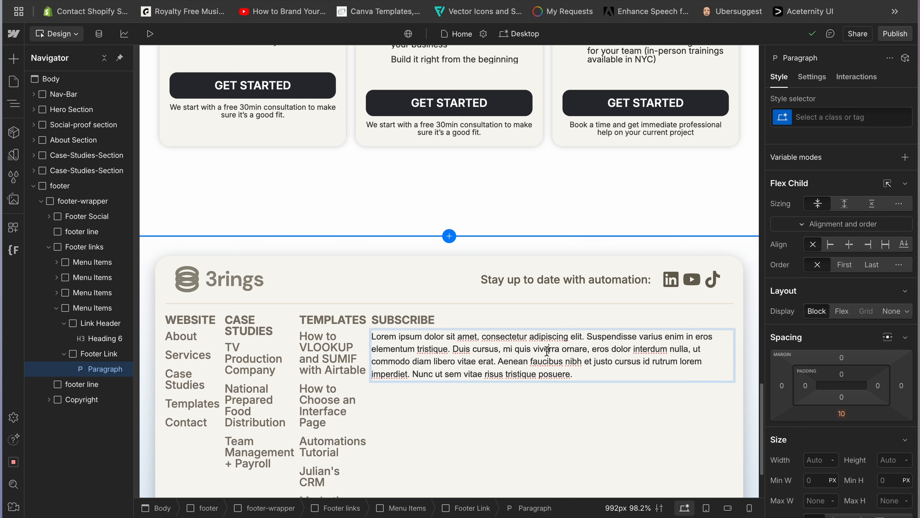
pyautogui.hotkey('ctrl', 'a')
pyautogui.write('Keep up-to-date with Airtable automation.')
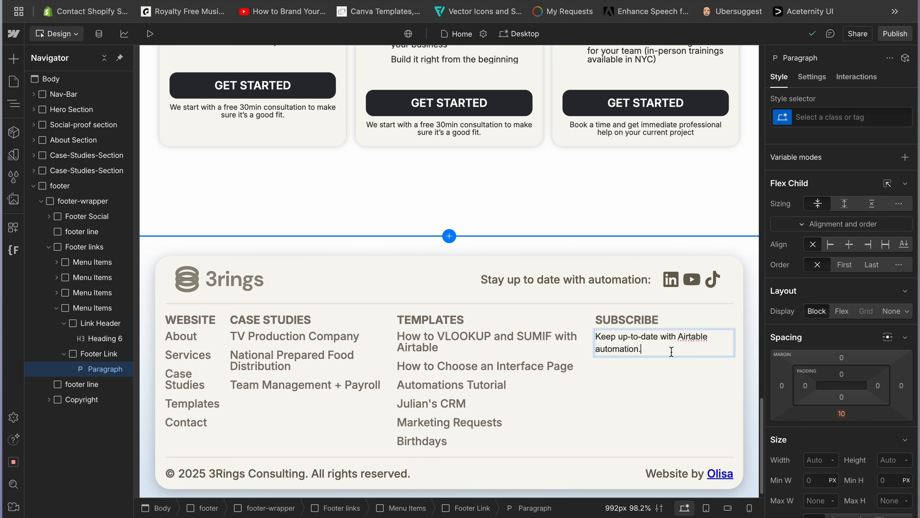
pyautogui.press('Escape')
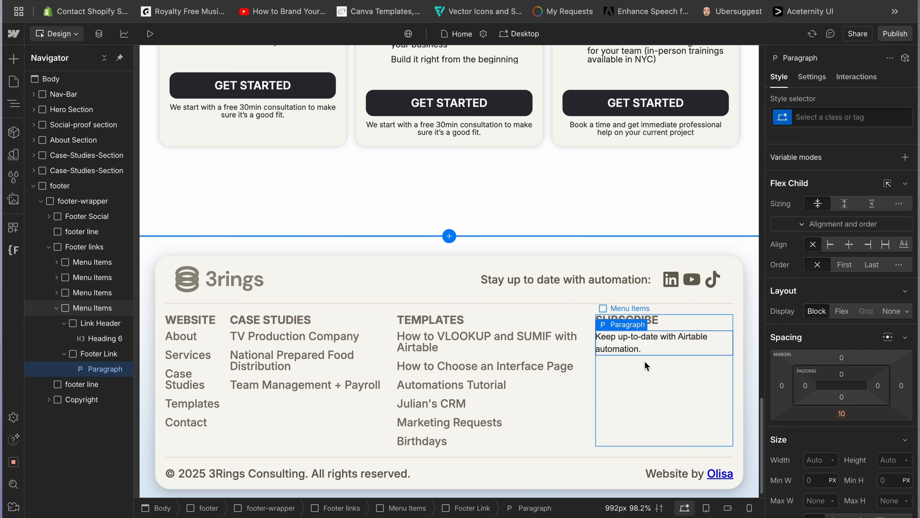
# Apply the Paragraph 5 class to the Subscribe column's paragraph
pyautogui.click(852, 118)
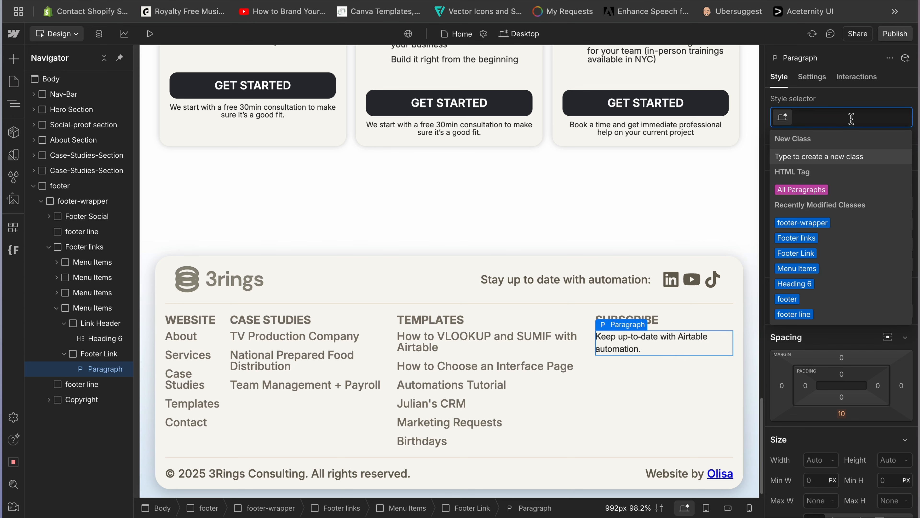
pyautogui.write('para')
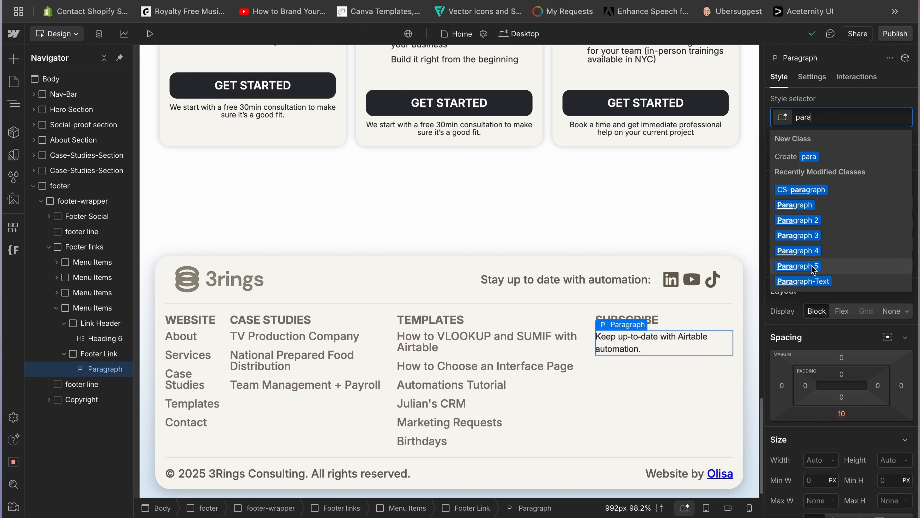
pyautogui.click(798, 266)
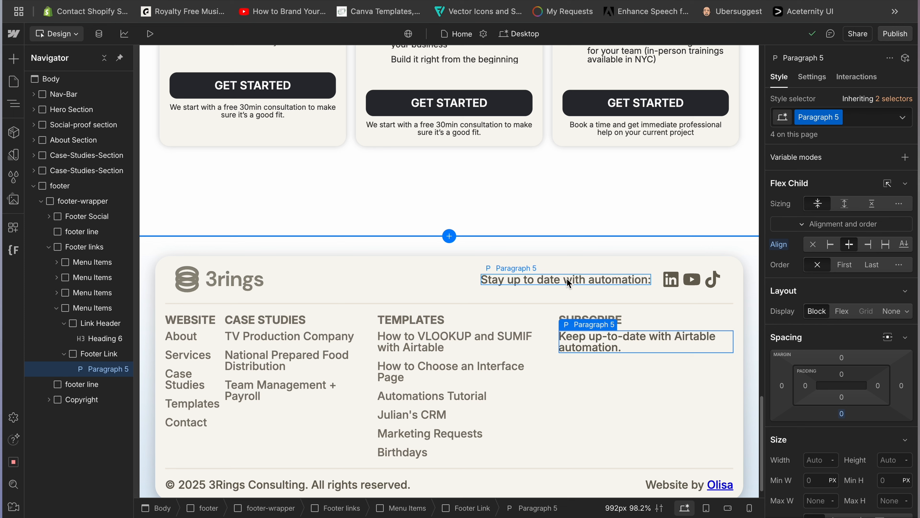
# Add a Form Block to the Footer Link block of the Subscribe column, below its paragraph
pyautogui.click(92, 354)
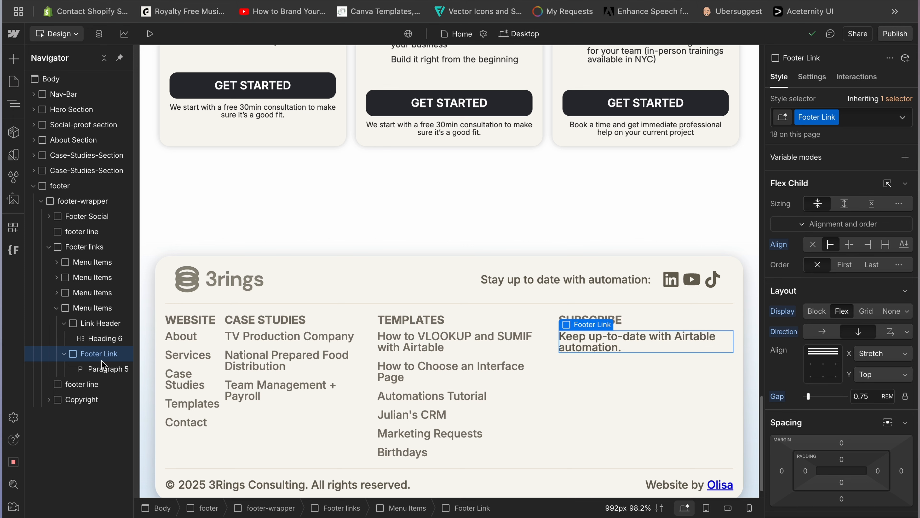
pyautogui.press('super+e')
pyautogui.write('fo')
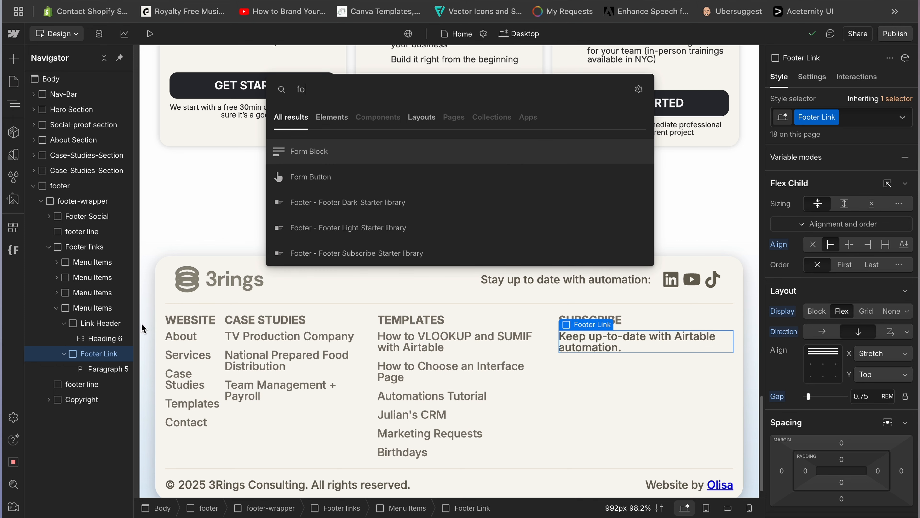
pyautogui.click(310, 155)
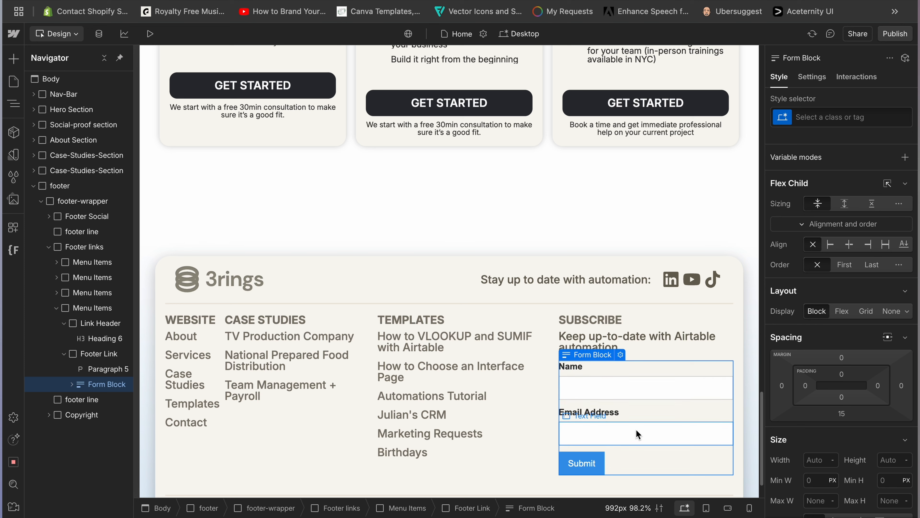
# Delete the Name text field and its label from the subscribe form
pyautogui.click(624, 393)
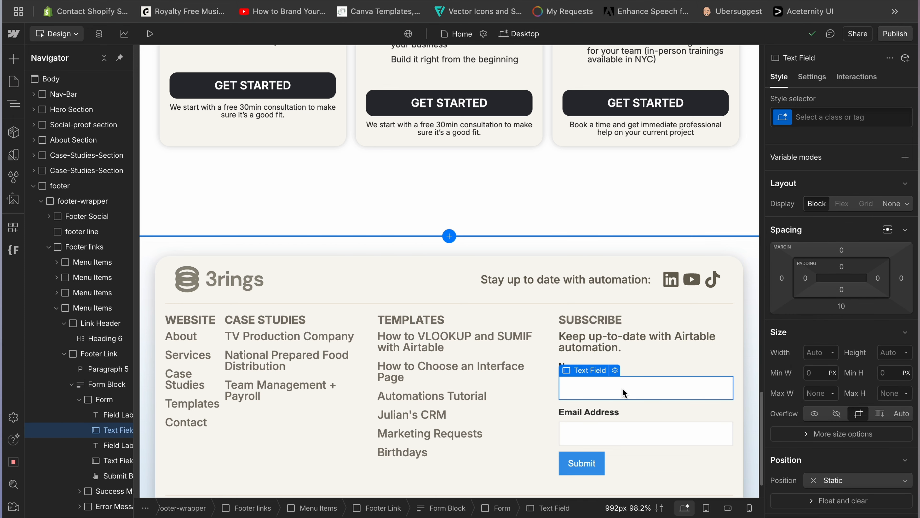
pyautogui.press('Delete')
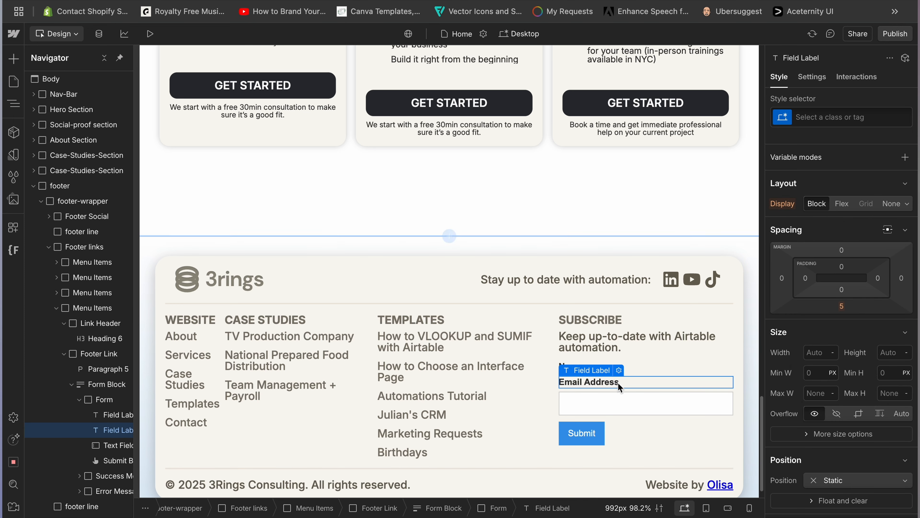
pyautogui.click(648, 369)
pyautogui.press('Delete')
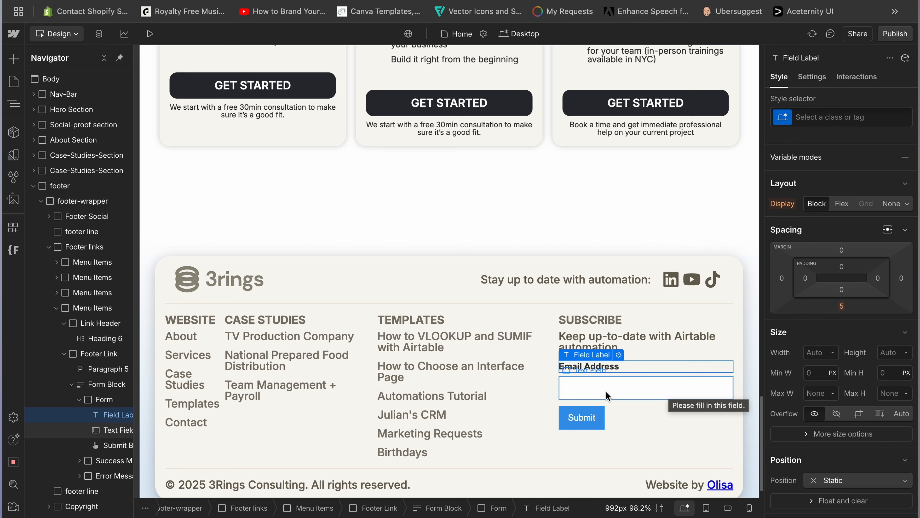
# Apply the existing Button class to the subscribe form's submit button
pyautogui.click(598, 418)
pyautogui.scroll(-1, 595, 413)
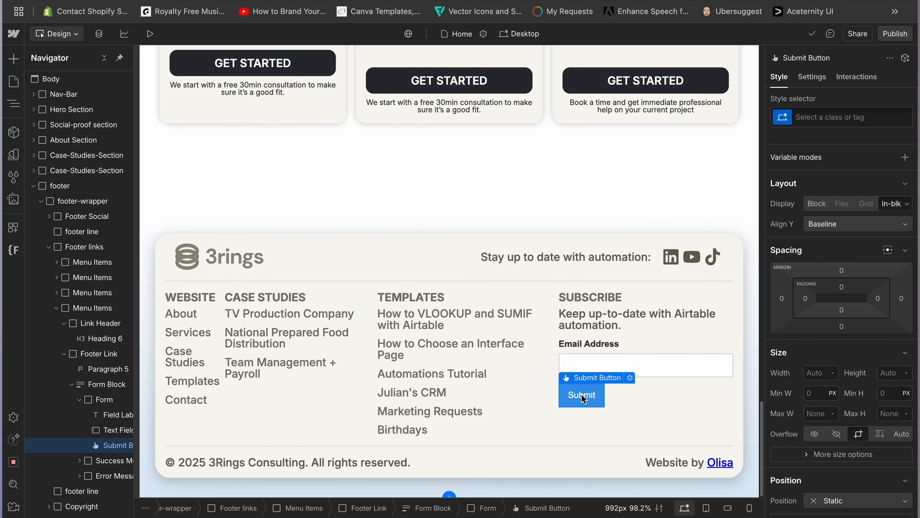
pyautogui.click(821, 119)
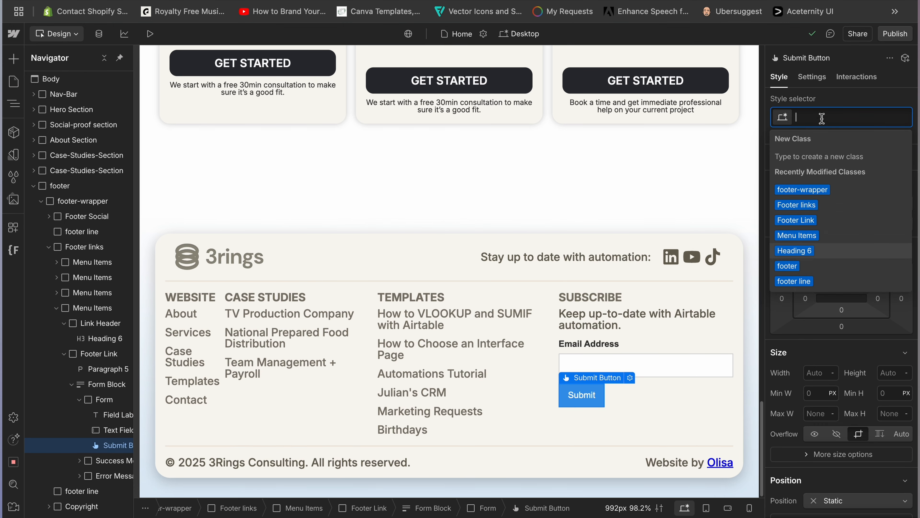
pyautogui.write('butt')
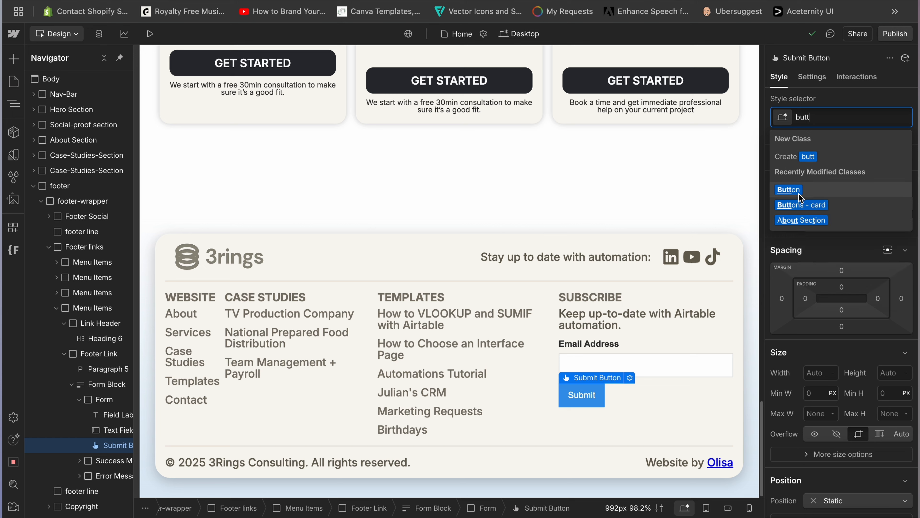
pyautogui.click(790, 189)
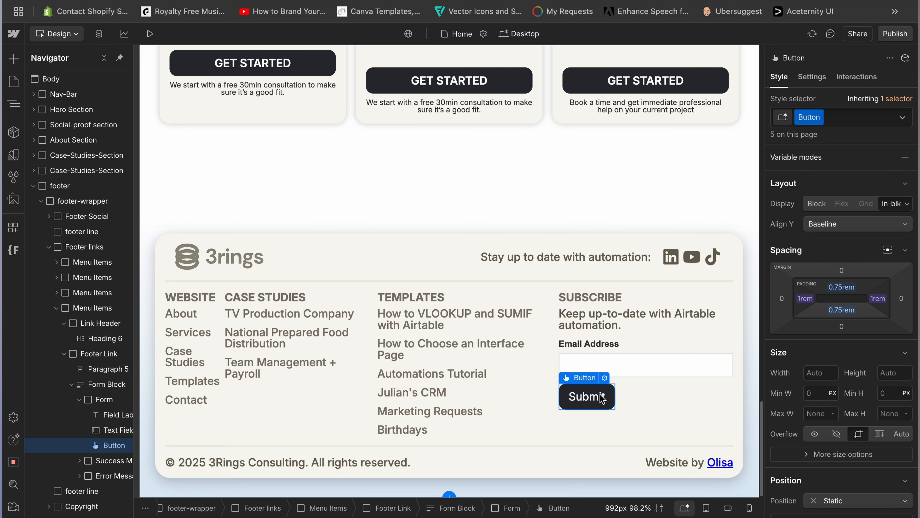
# Set the submit button's text to "Subscribe" and delete the Email Address label from the form
pyautogui.doubleClick(597, 403)
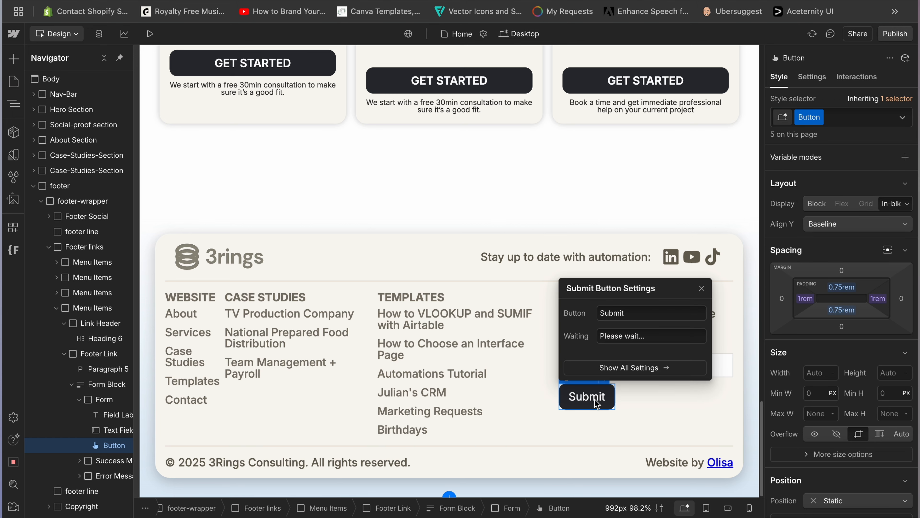
pyautogui.click(631, 312)
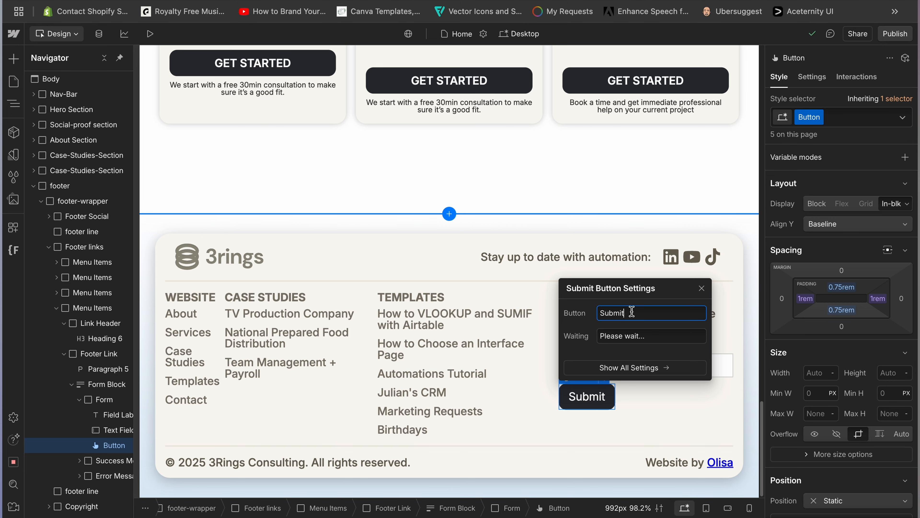
pyautogui.doubleClick(631, 312)
pyautogui.write('Subscribe')
pyautogui.click(608, 345)
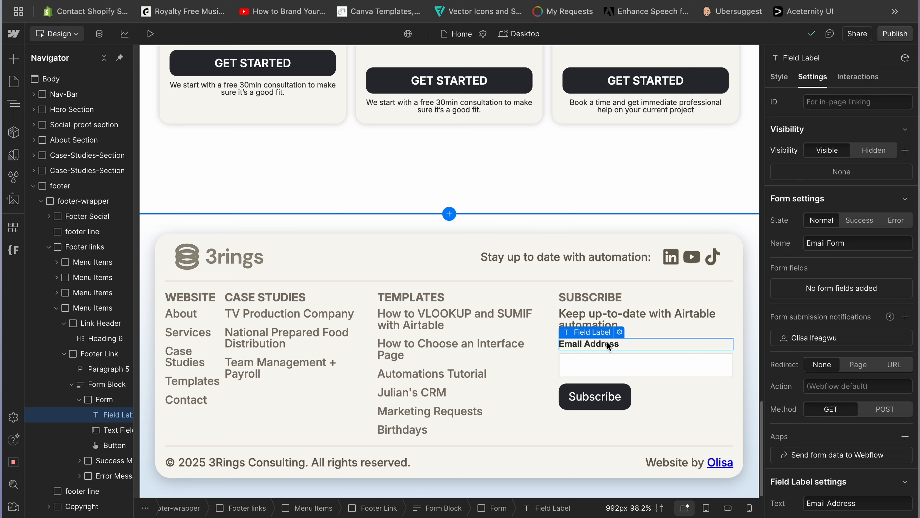
pyautogui.press('Delete')
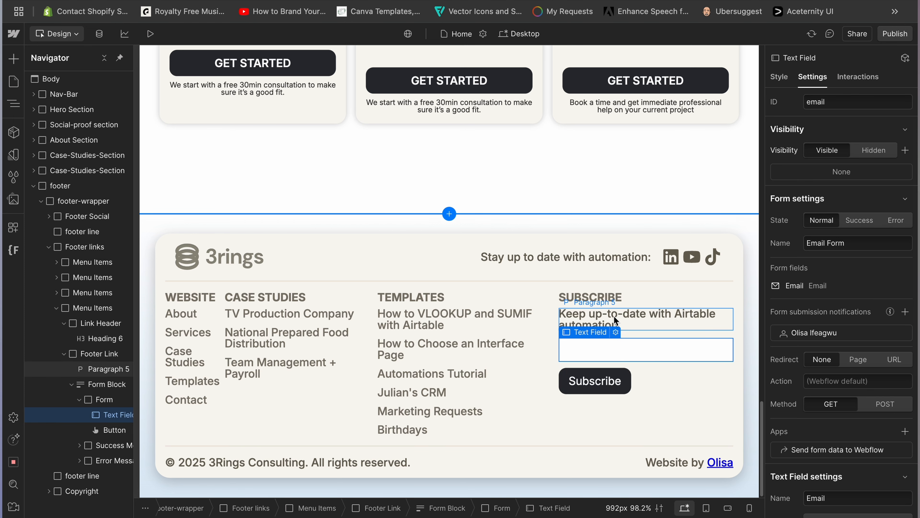
# Unlink the footer menu-link font size from its variable and set it to 1 rem
pyautogui.click(455, 347)
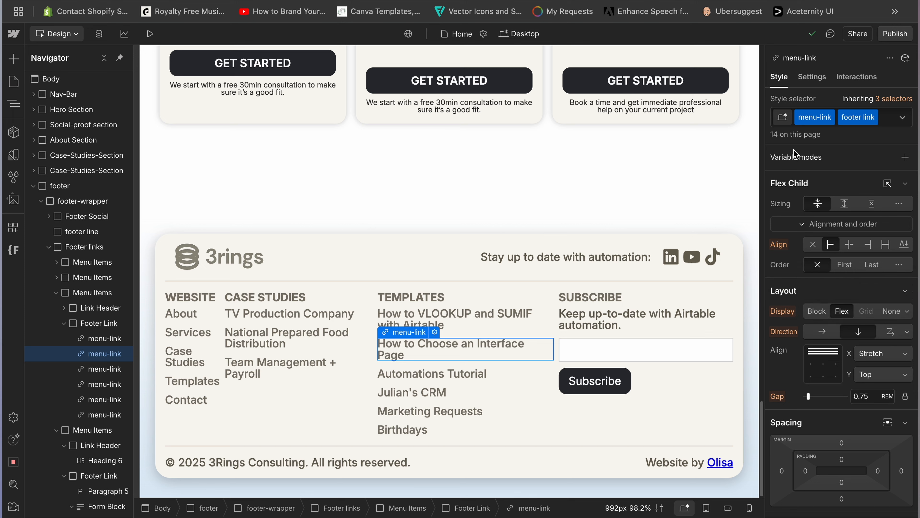
pyautogui.scroll(-10, 801, 328)
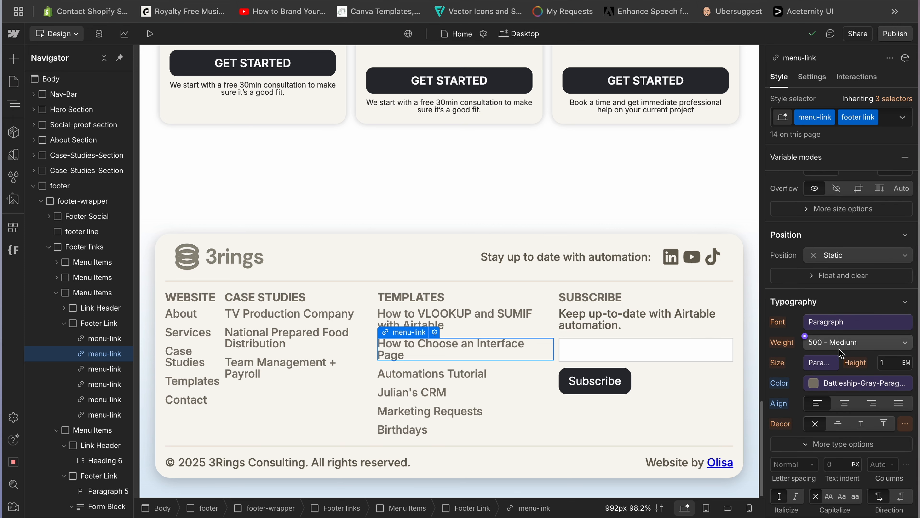
pyautogui.click(821, 362)
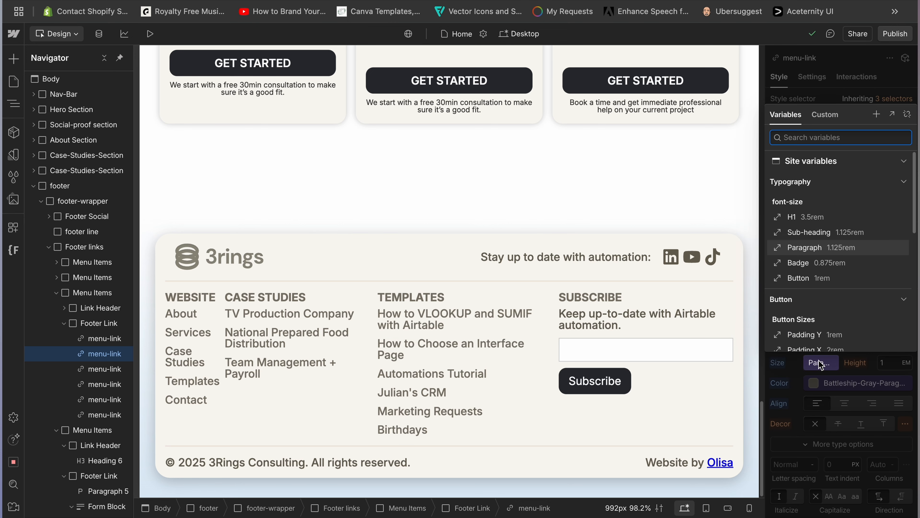
pyautogui.click(858, 213)
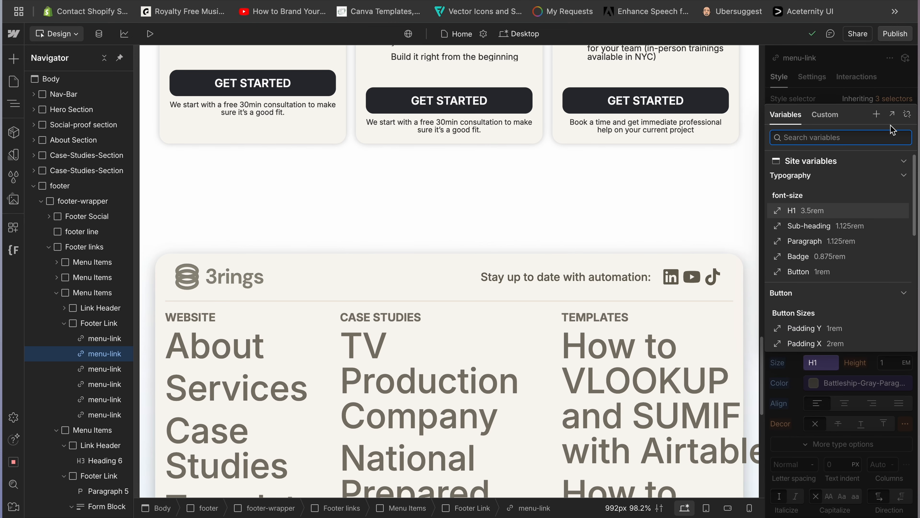
pyautogui.click(907, 114)
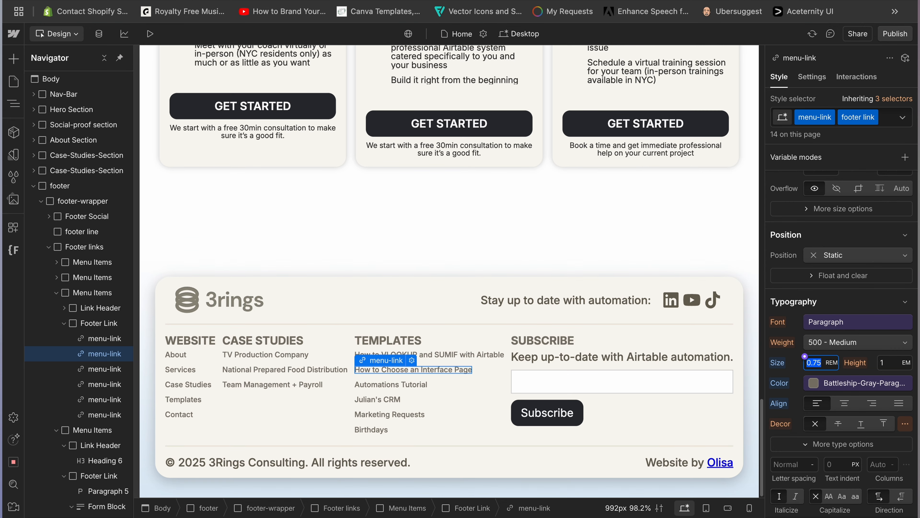
pyautogui.write('1')
pyautogui.press('Return')
# Add a "subscribe" combo class to the "Keep up-to-date with Airtable automation." paragraph in the footer's Subscribe column
pyautogui.click(626, 356)
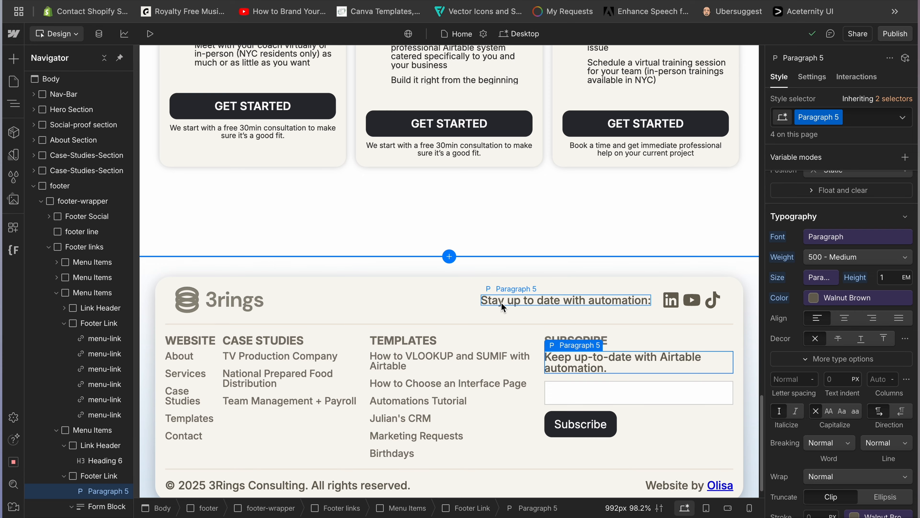
pyautogui.scroll(7, 503, 307)
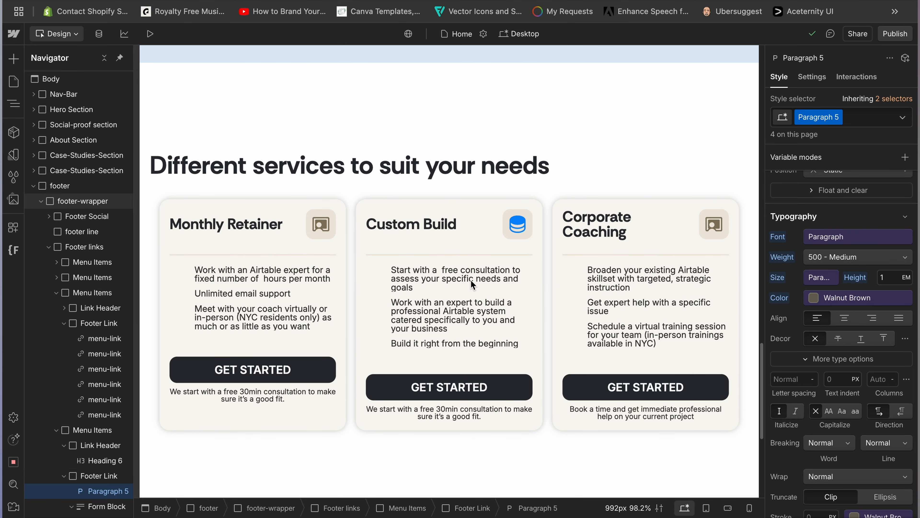
pyautogui.scroll(-8, 473, 285)
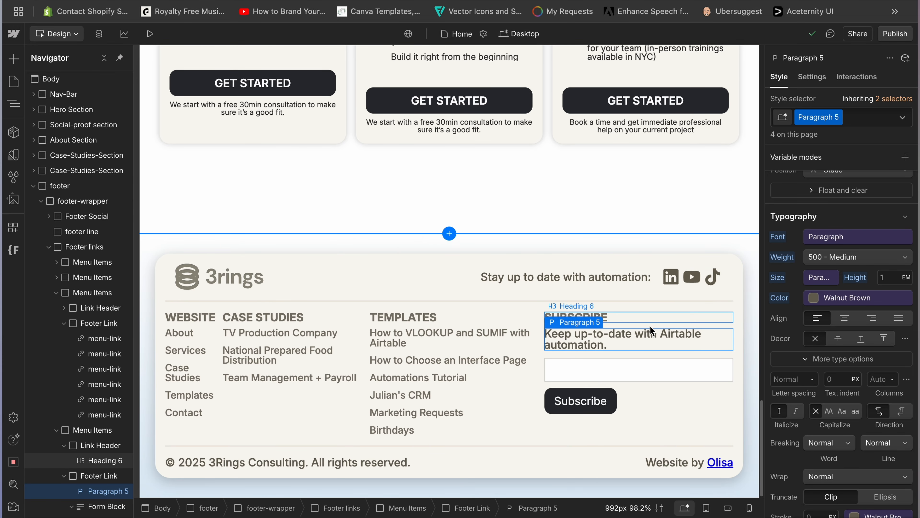
pyautogui.click(873, 121)
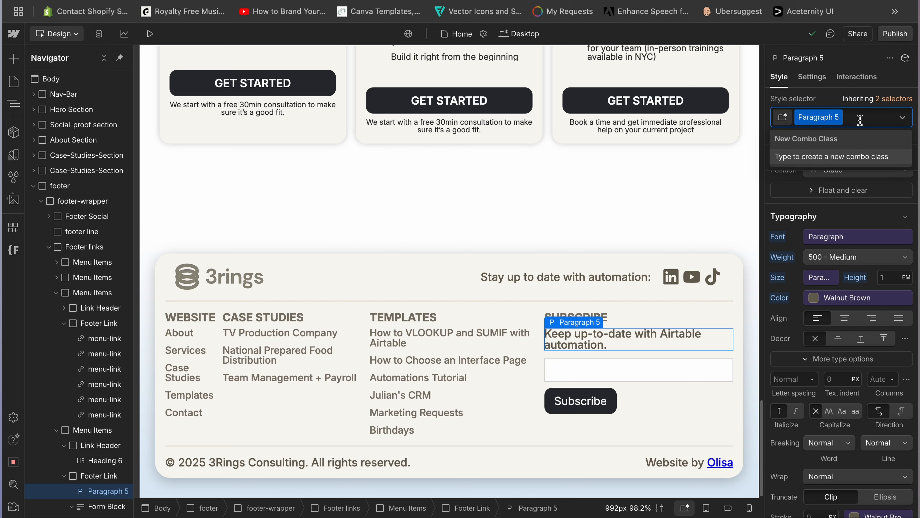
pyautogui.write('subscribe')
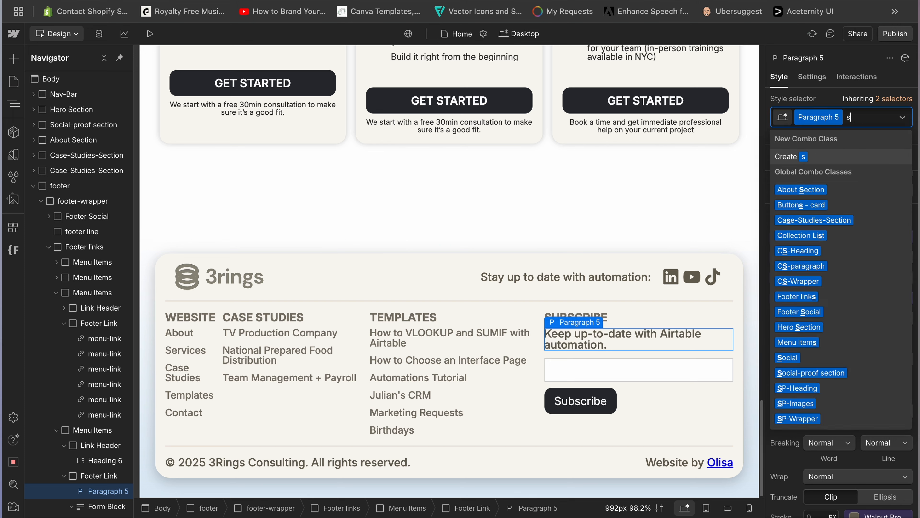
pyautogui.press('Return')
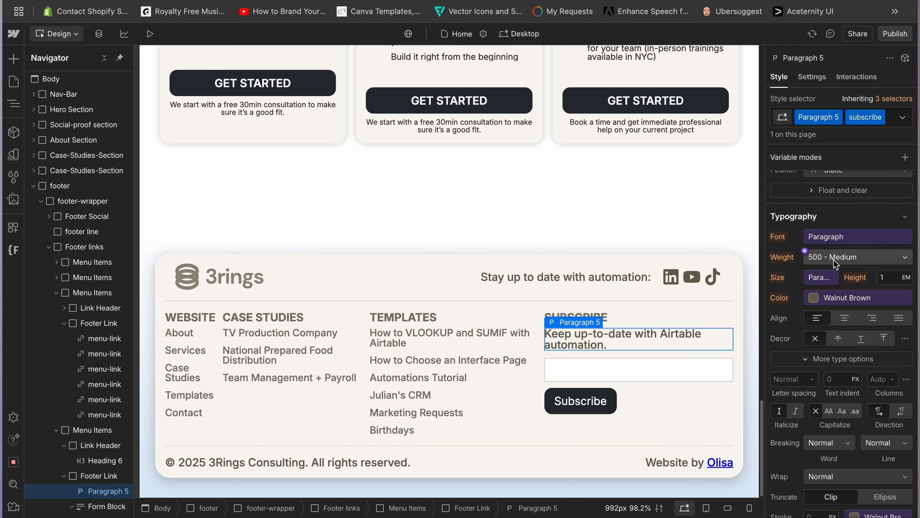
# Unlink the Subscribe paragraph's font size from its variable and set it to 1 rem
pyautogui.scroll(-1, 835, 264)
pyautogui.click(821, 270)
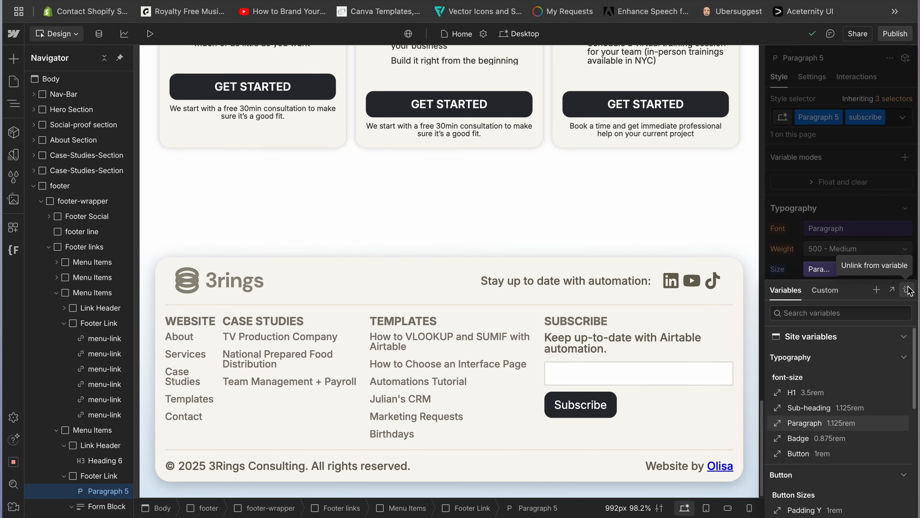
pyautogui.click(907, 289)
pyautogui.click(819, 269)
pyautogui.press('Right')
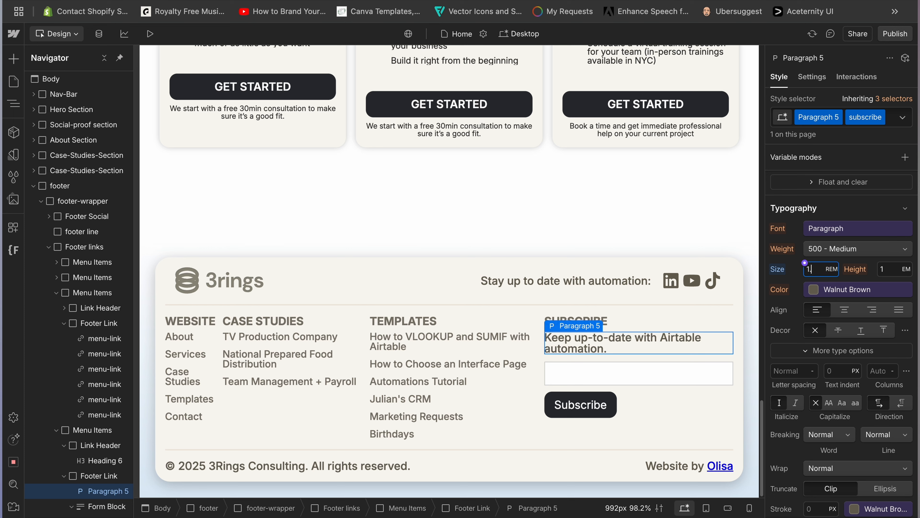
pyautogui.press('Return')
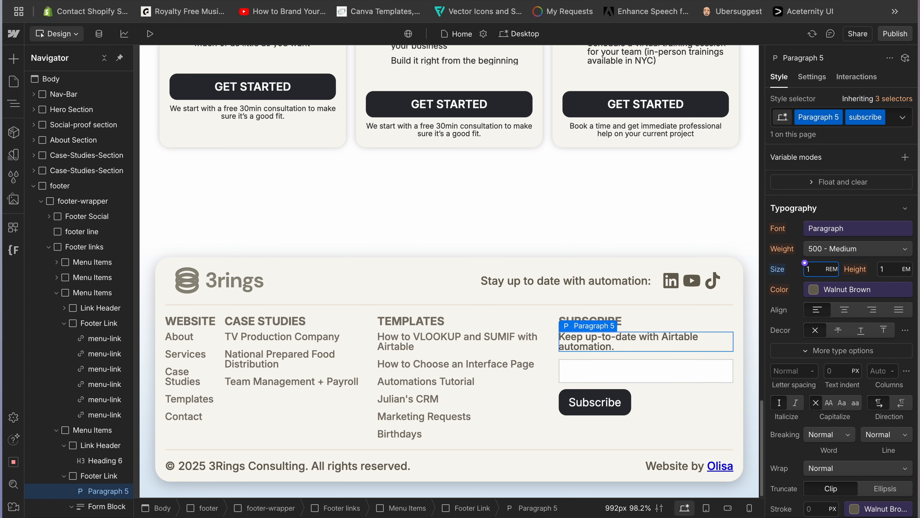
# Preview the Home page and check the footer's layout at full desktop width
pyautogui.click(150, 37)
pyautogui.scroll(-4, 442, 366)
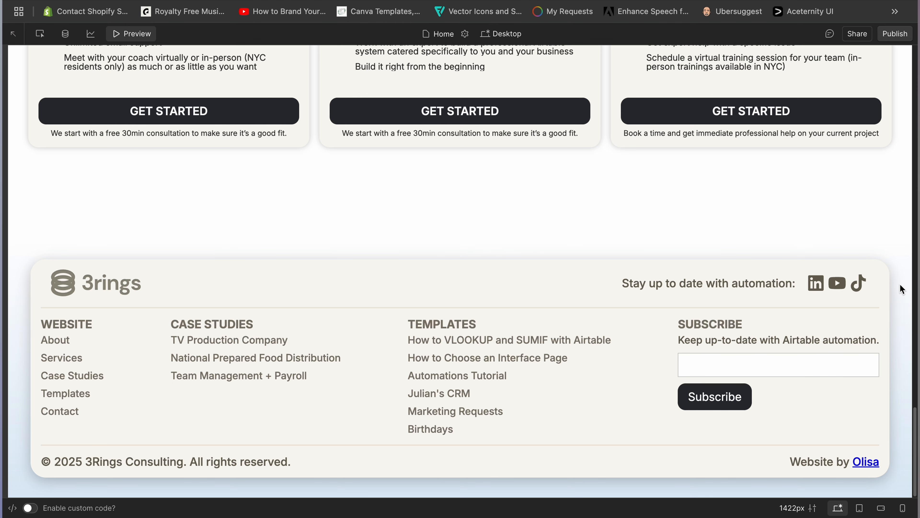
pyautogui.scroll(1, 881, 247)
pyautogui.scroll(-1, 880, 246)
# Review all sections of the previewed page from the hero down to the footer, and return to the footer in the design view
pyautogui.scroll(20, 807, 314)
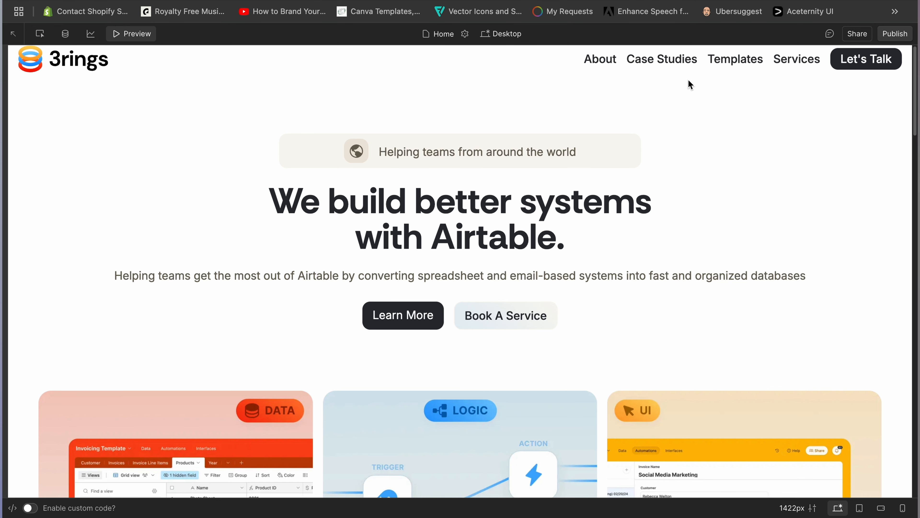
pyautogui.scroll(-5, 507, 168)
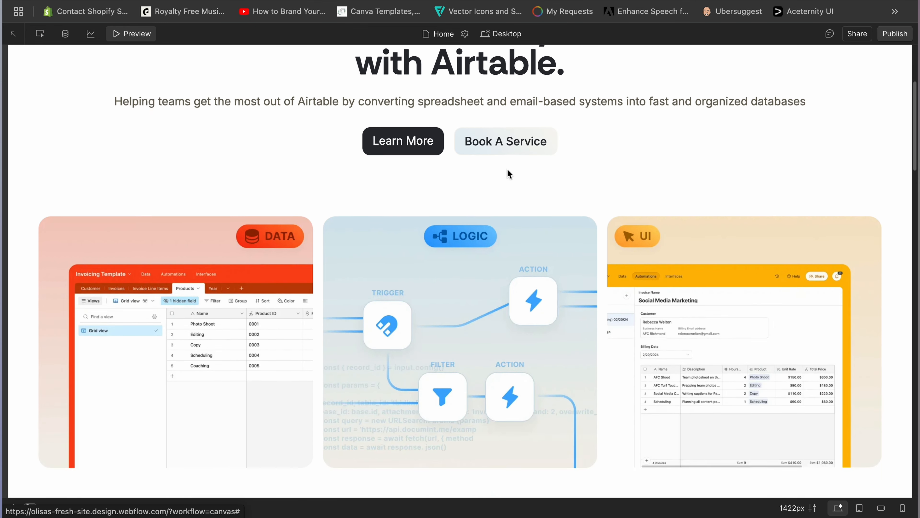
pyautogui.scroll(4, 507, 168)
pyautogui.scroll(-2, 507, 168)
pyautogui.scroll(-12, 507, 168)
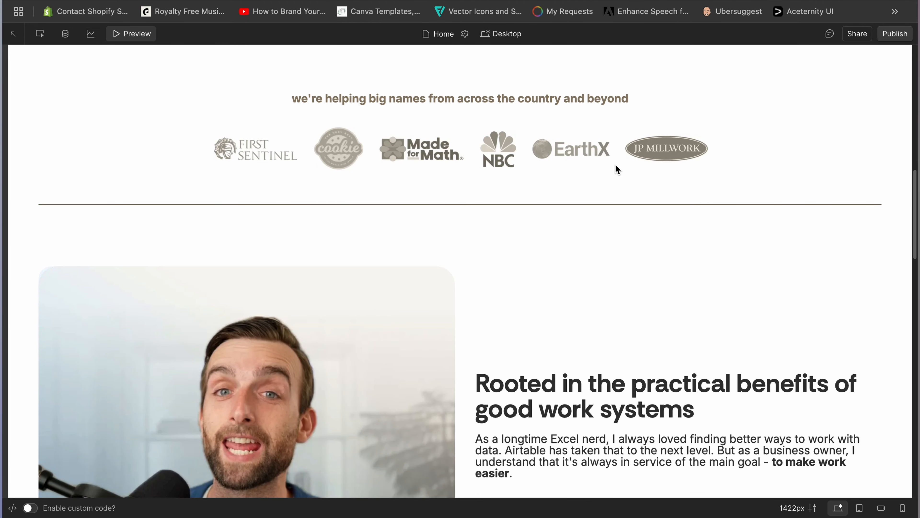
pyautogui.scroll(-5, 609, 250)
pyautogui.scroll(-5, 610, 250)
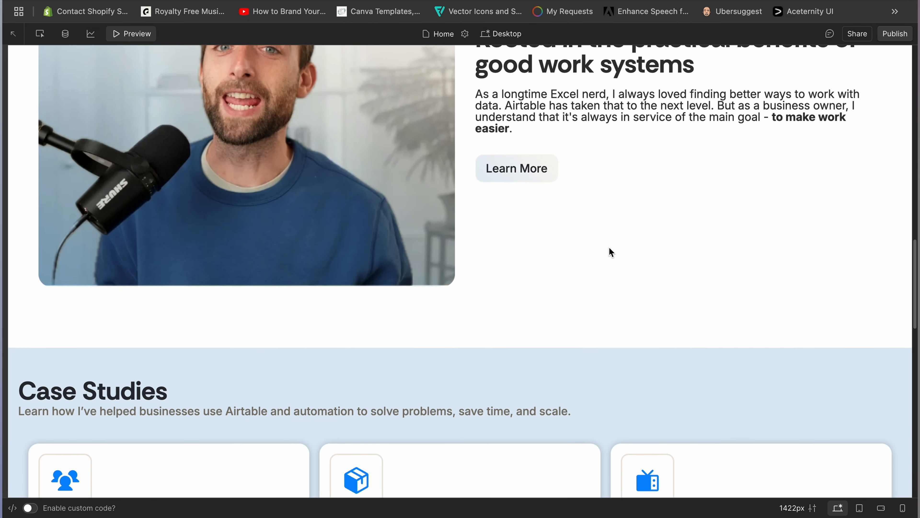
pyautogui.scroll(-10, 610, 250)
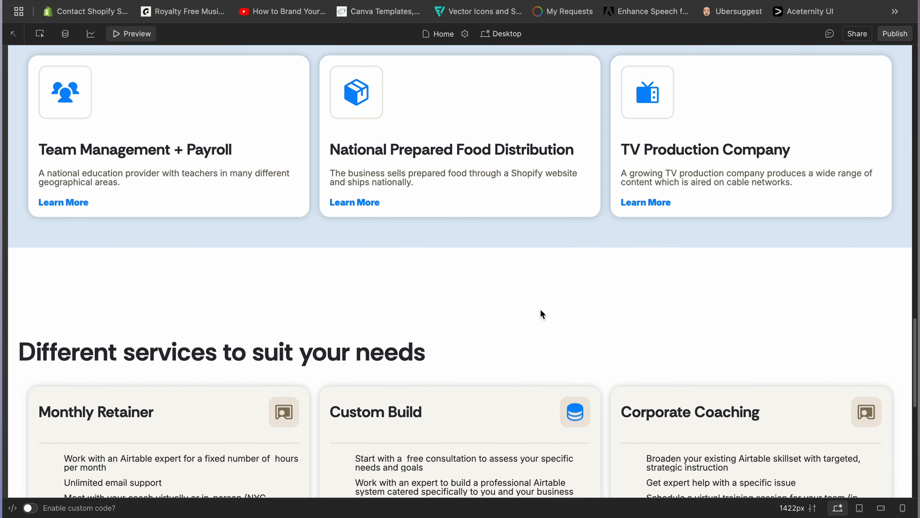
pyautogui.scroll(-5, 574, 342)
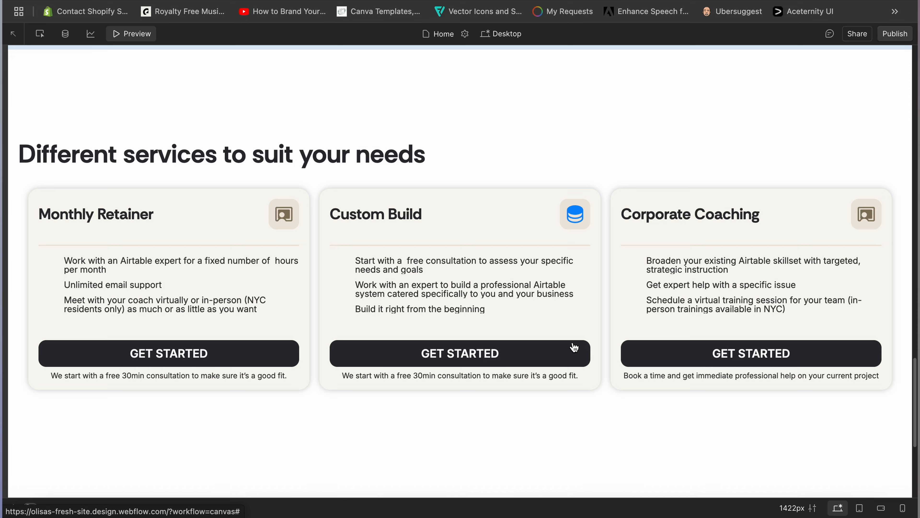
pyautogui.scroll(-5, 574, 347)
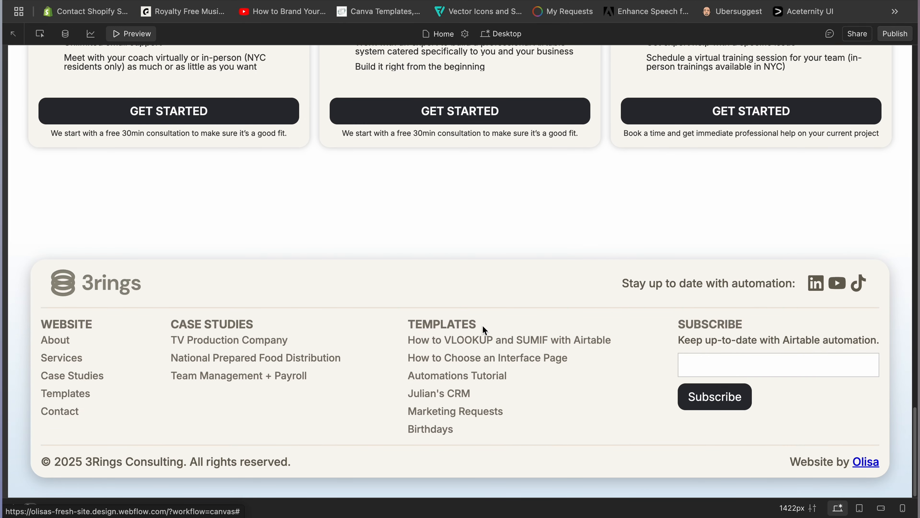
pyautogui.scroll(20, 422, 275)
pyautogui.scroll(-20, 422, 275)
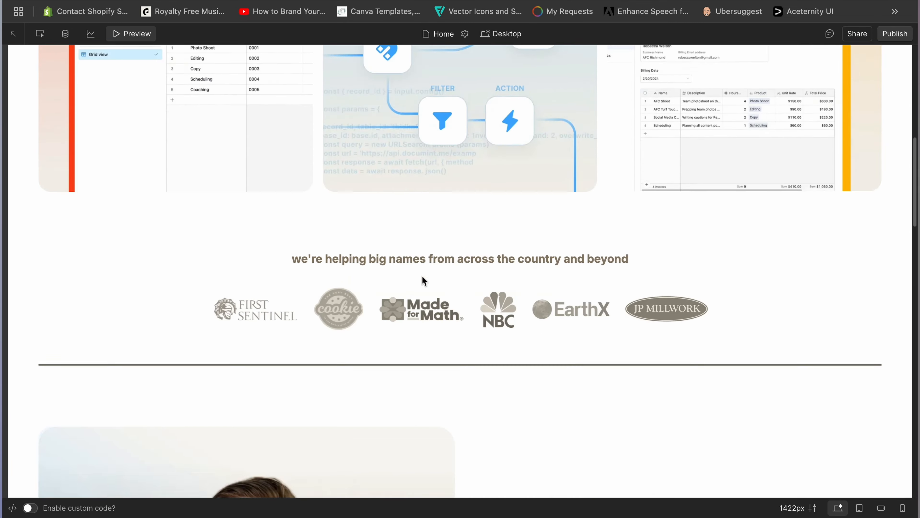
pyautogui.scroll(15, 246, 166)
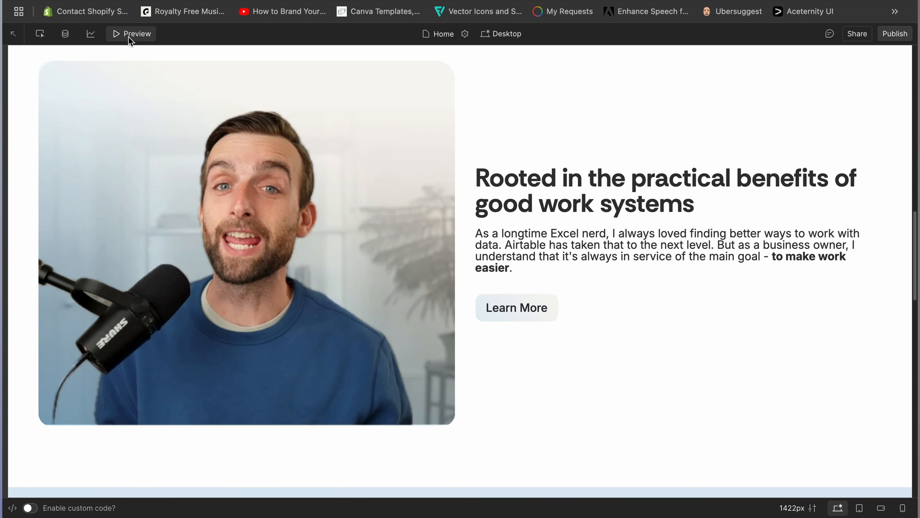
pyautogui.click(39, 33)
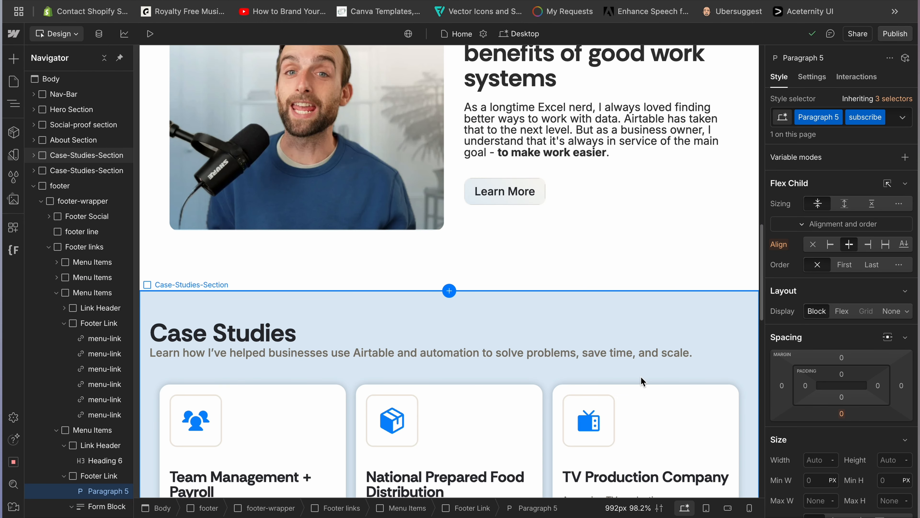
pyautogui.scroll(-20, 641, 379)
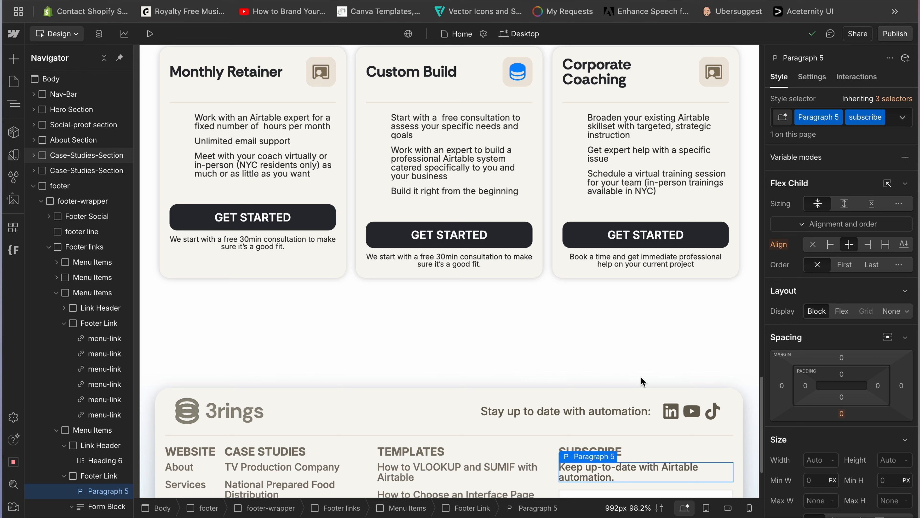
pyautogui.scroll(-4, 642, 381)
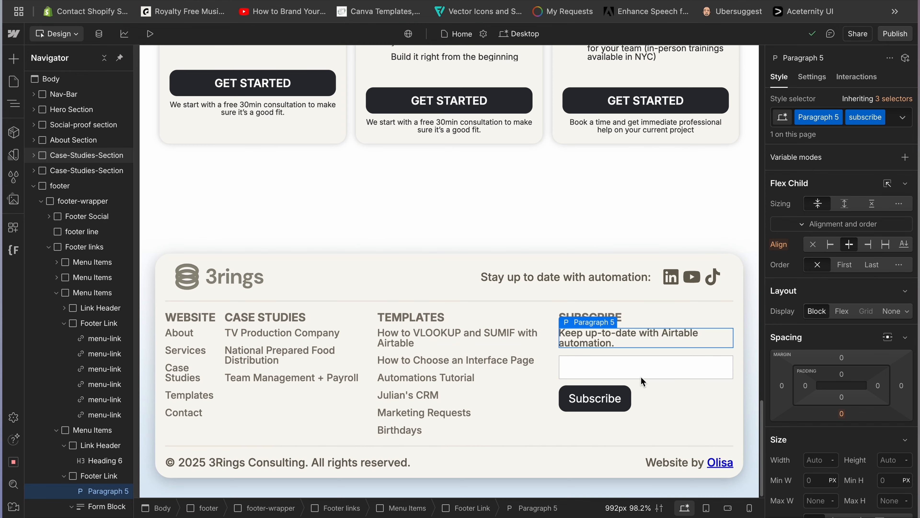